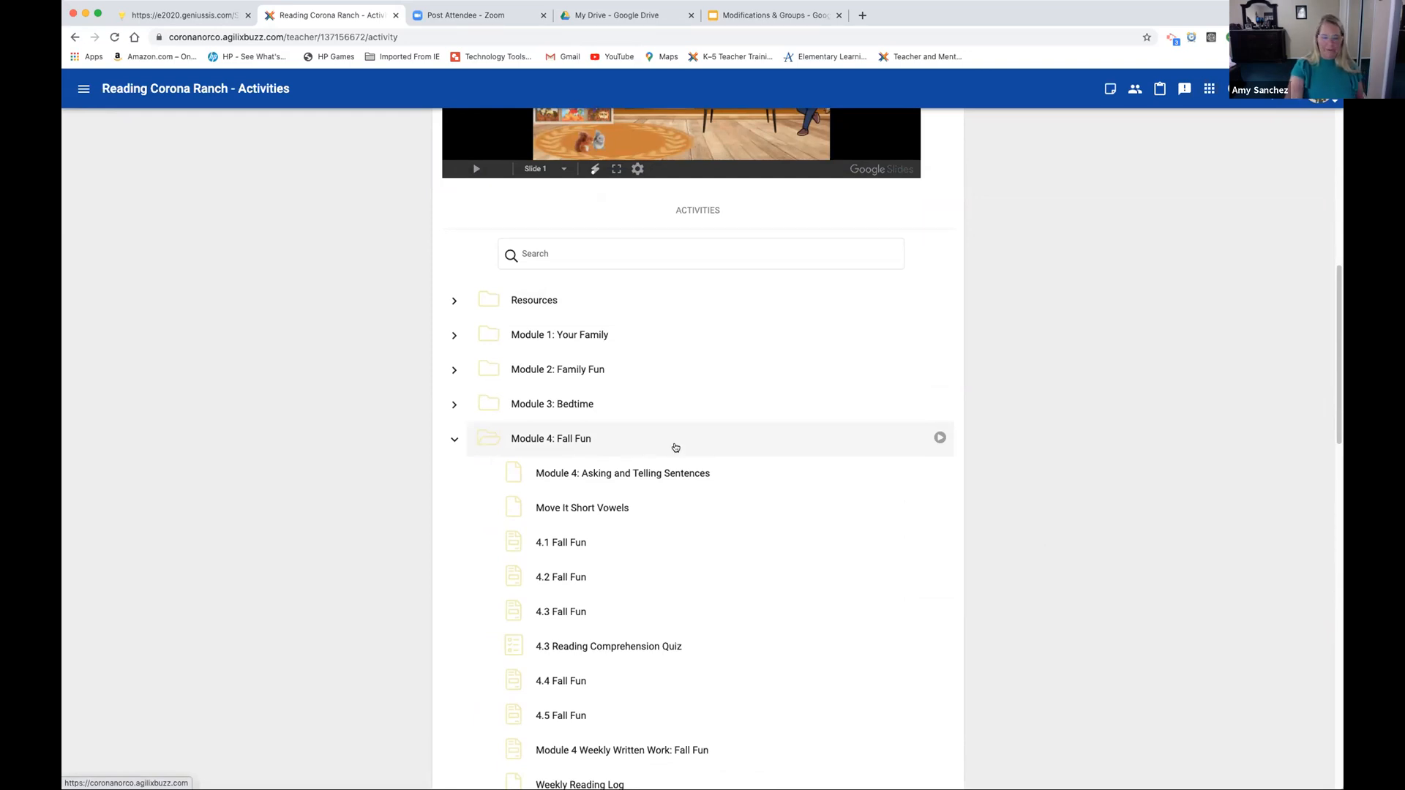
# Open Module 4's Asking and Telling Sentences activity, preview its video briefly, and return to the activity list
pyautogui.click(662, 477)
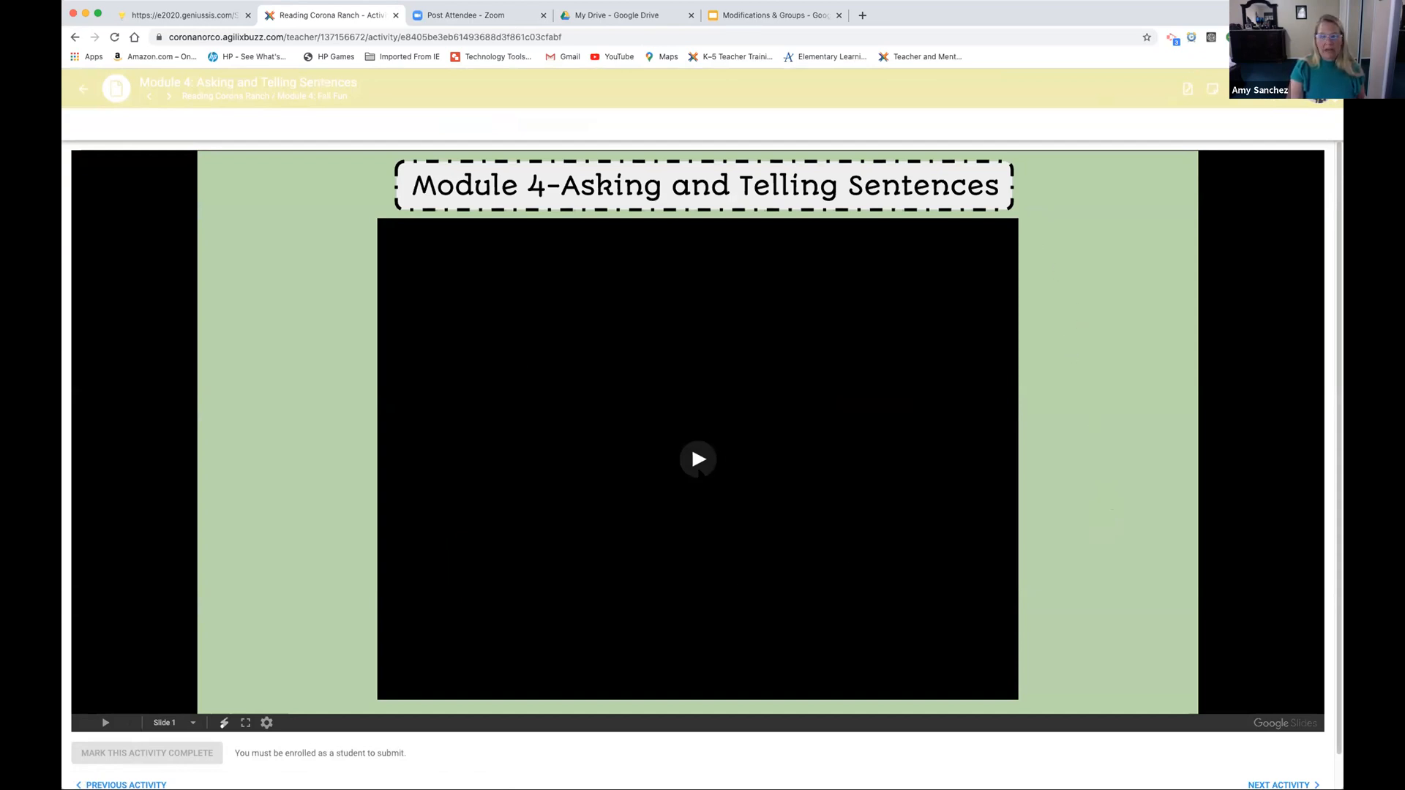
pyautogui.click(697, 463)
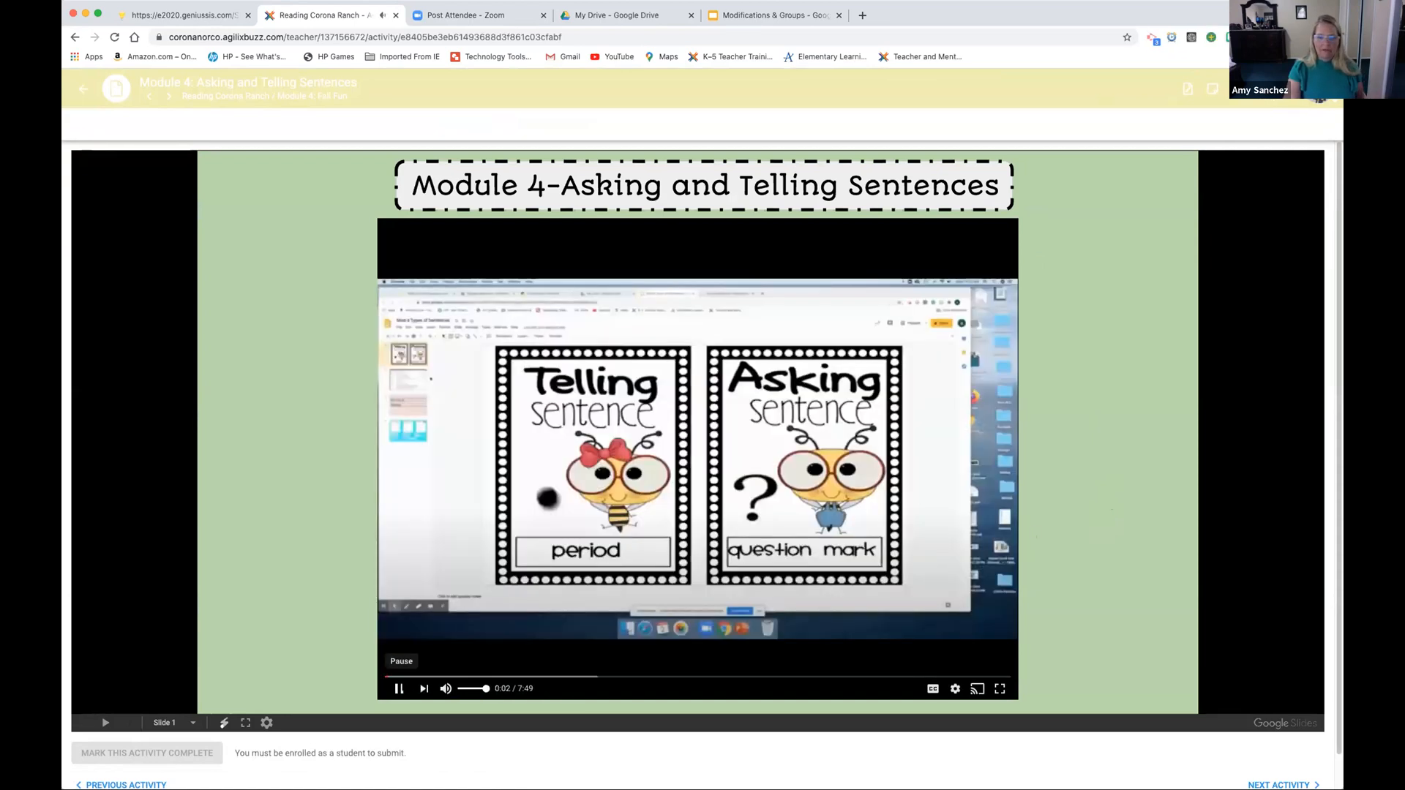
pyautogui.click(399, 689)
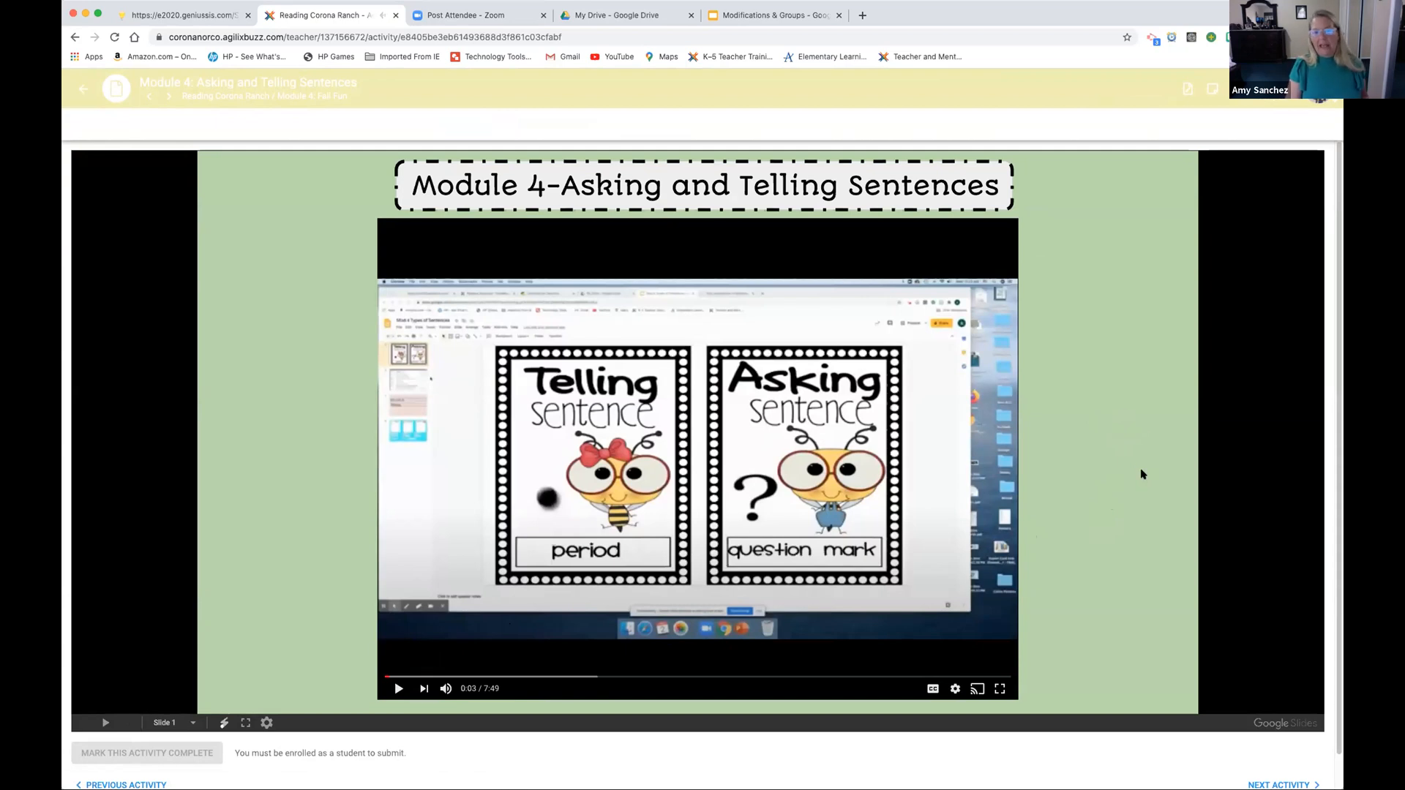
pyautogui.click(81, 94)
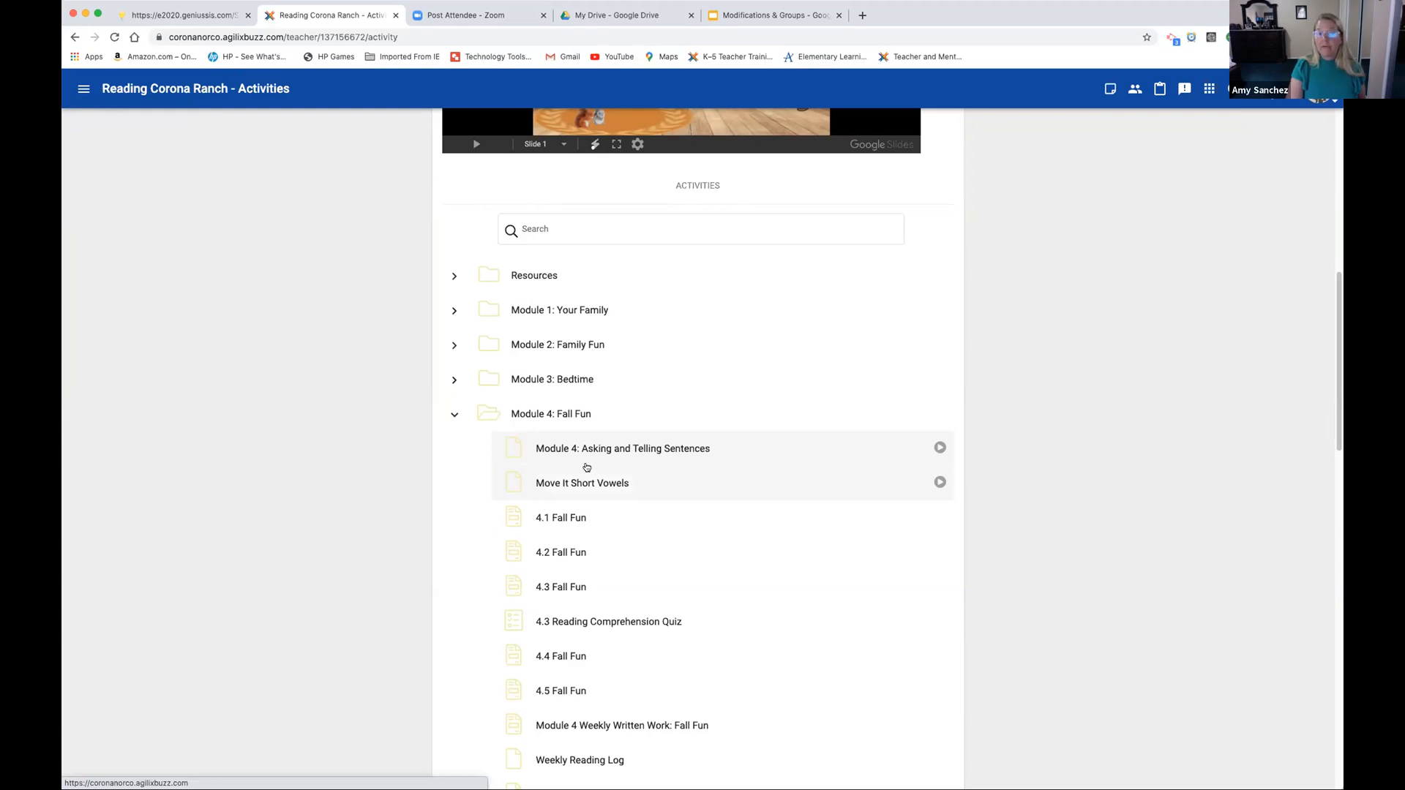
# View the Weekly Reading Log form in Module 4: Fall Fun and return to the activity list
pyautogui.scroll(-3, 653, 482)
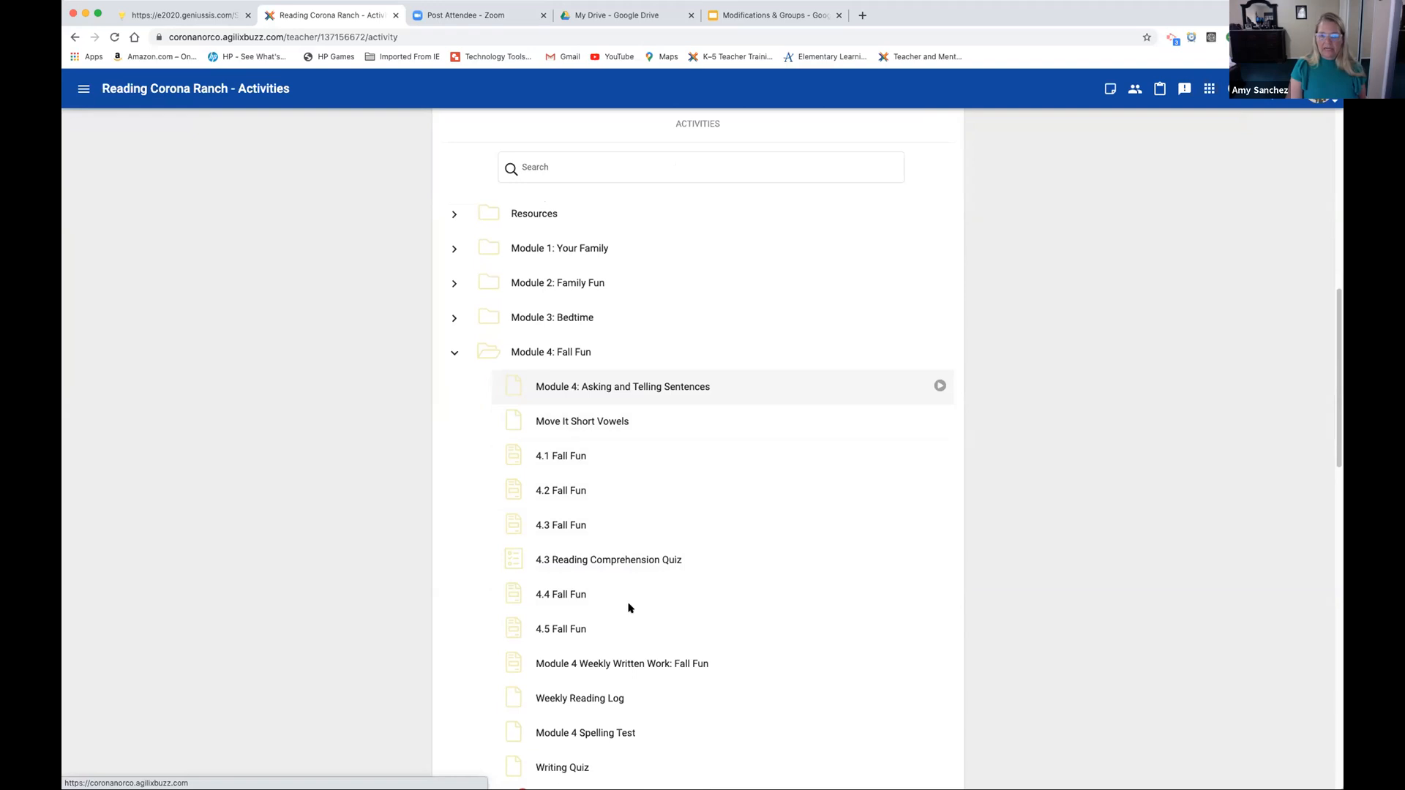
pyautogui.scroll(-3, 628, 608)
pyautogui.scroll(-1, 629, 608)
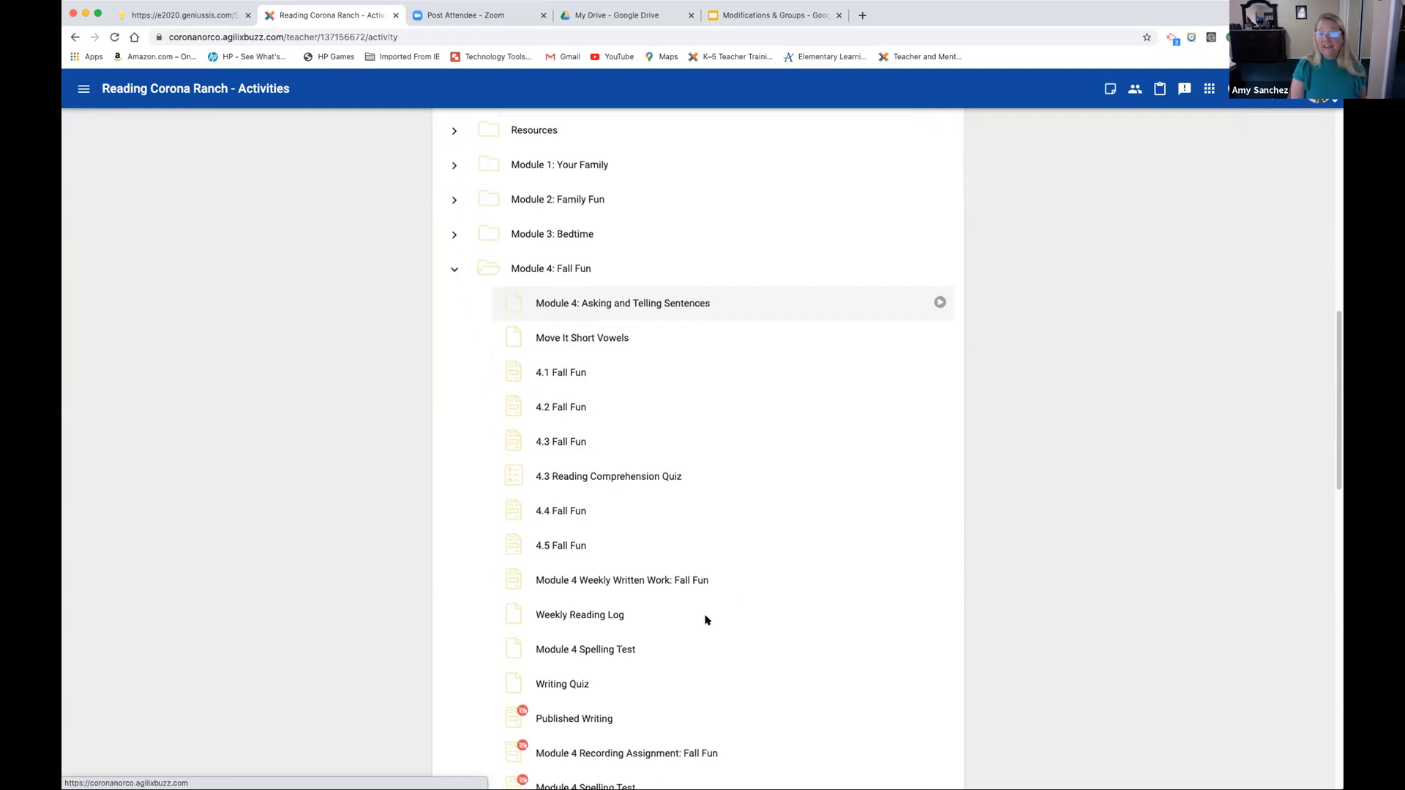
pyautogui.click(578, 617)
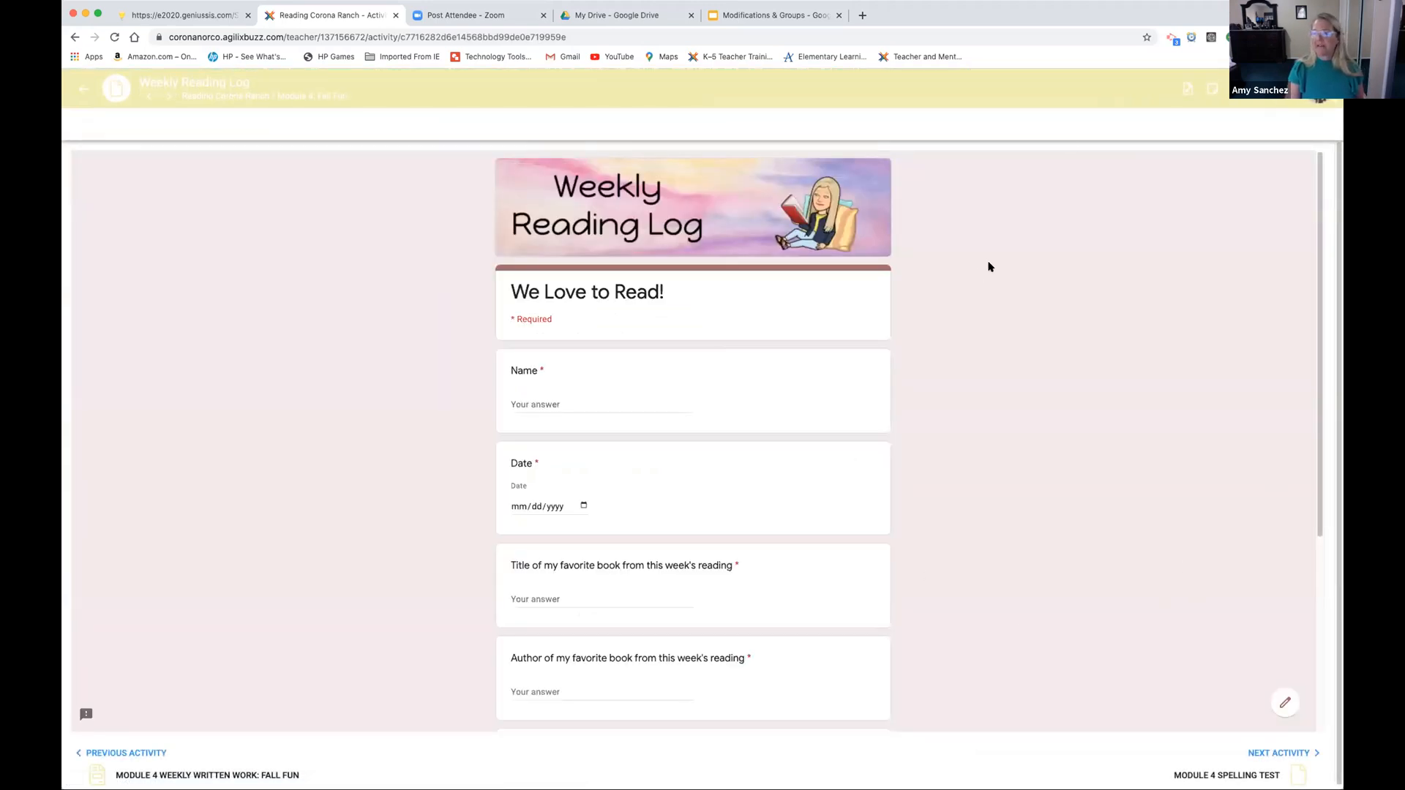
pyautogui.click(83, 89)
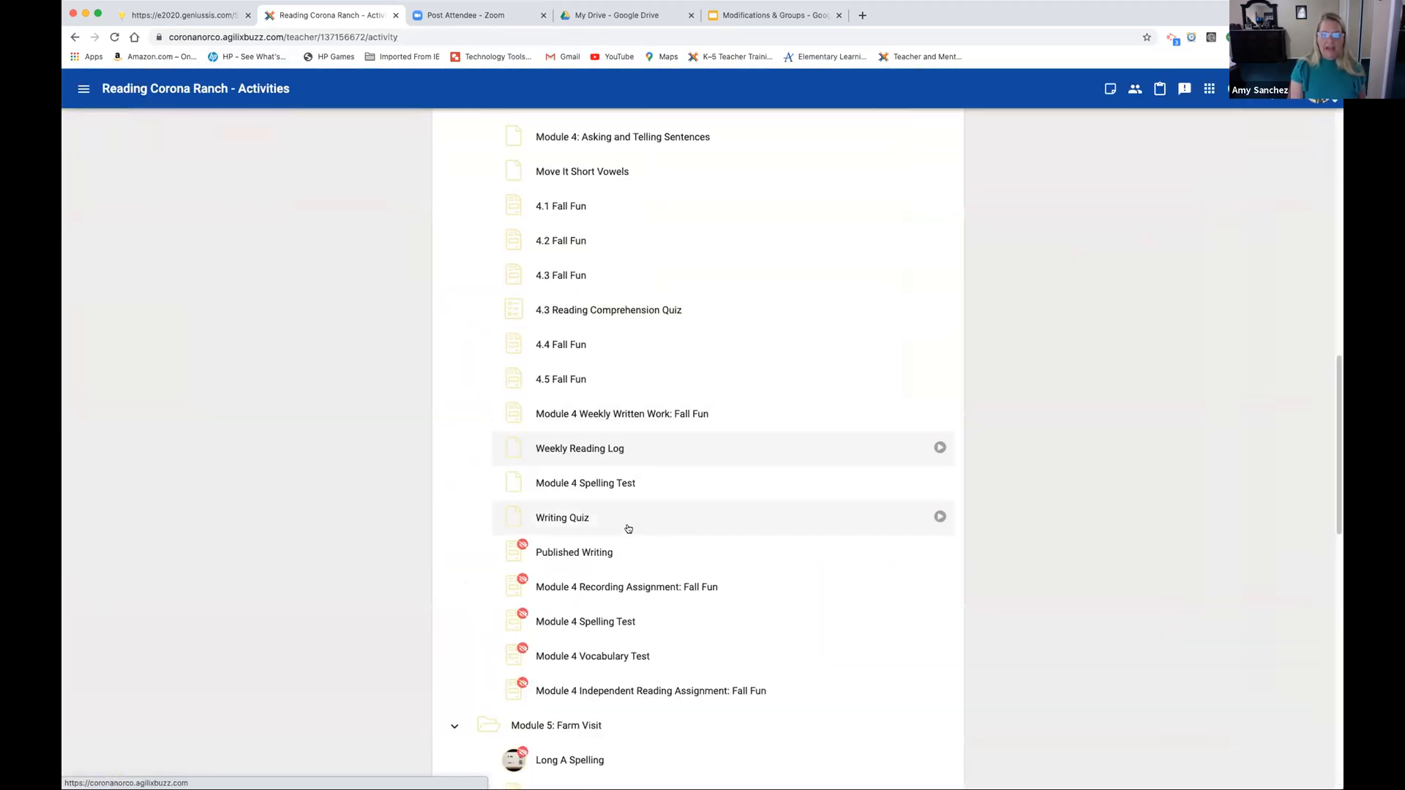
# Open the Module 4 Spelling Test form, preview the first word's video, then close the form and return to the activity list
pyautogui.moveTo(590, 483); pyautogui.dragTo(590, 483)
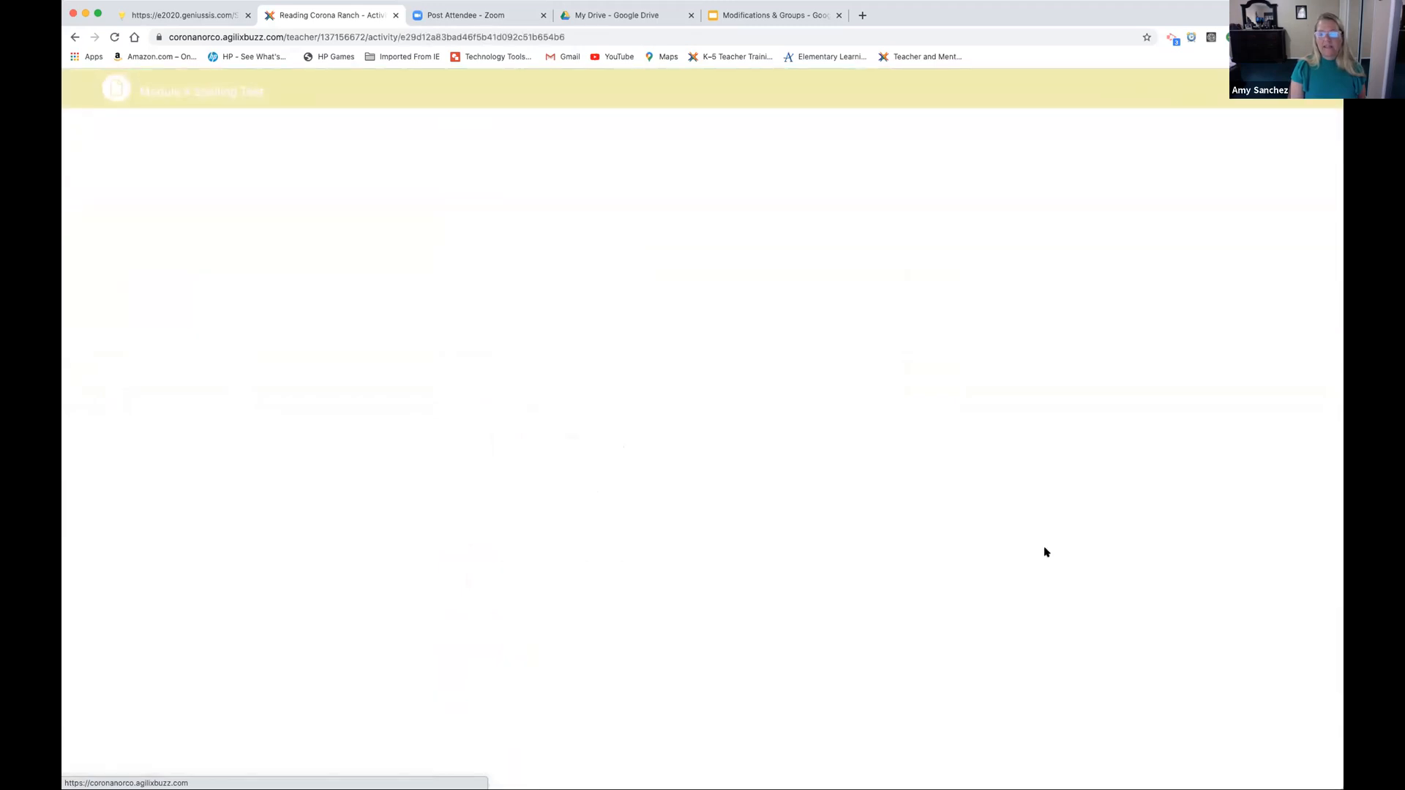
pyautogui.click(123, 185)
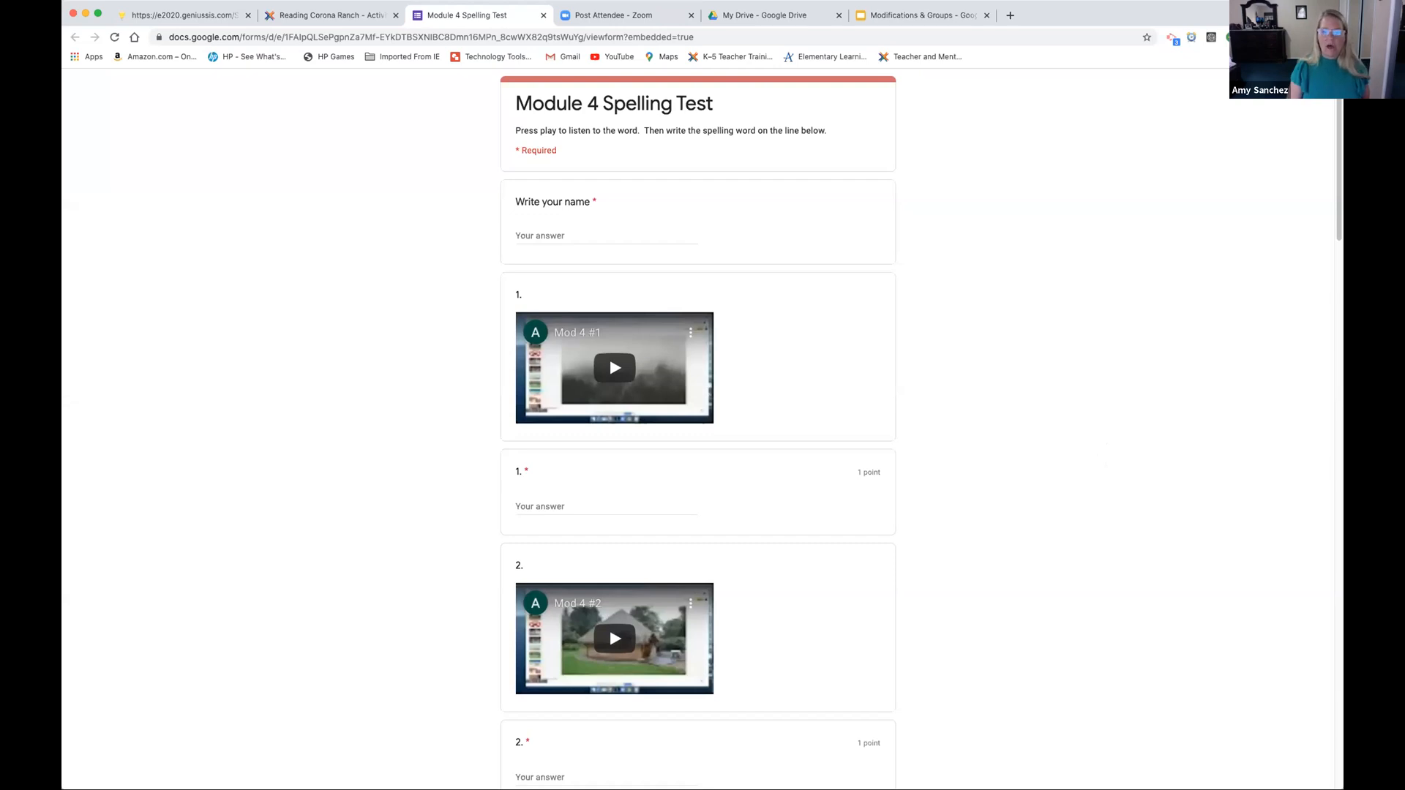
pyautogui.click(614, 368)
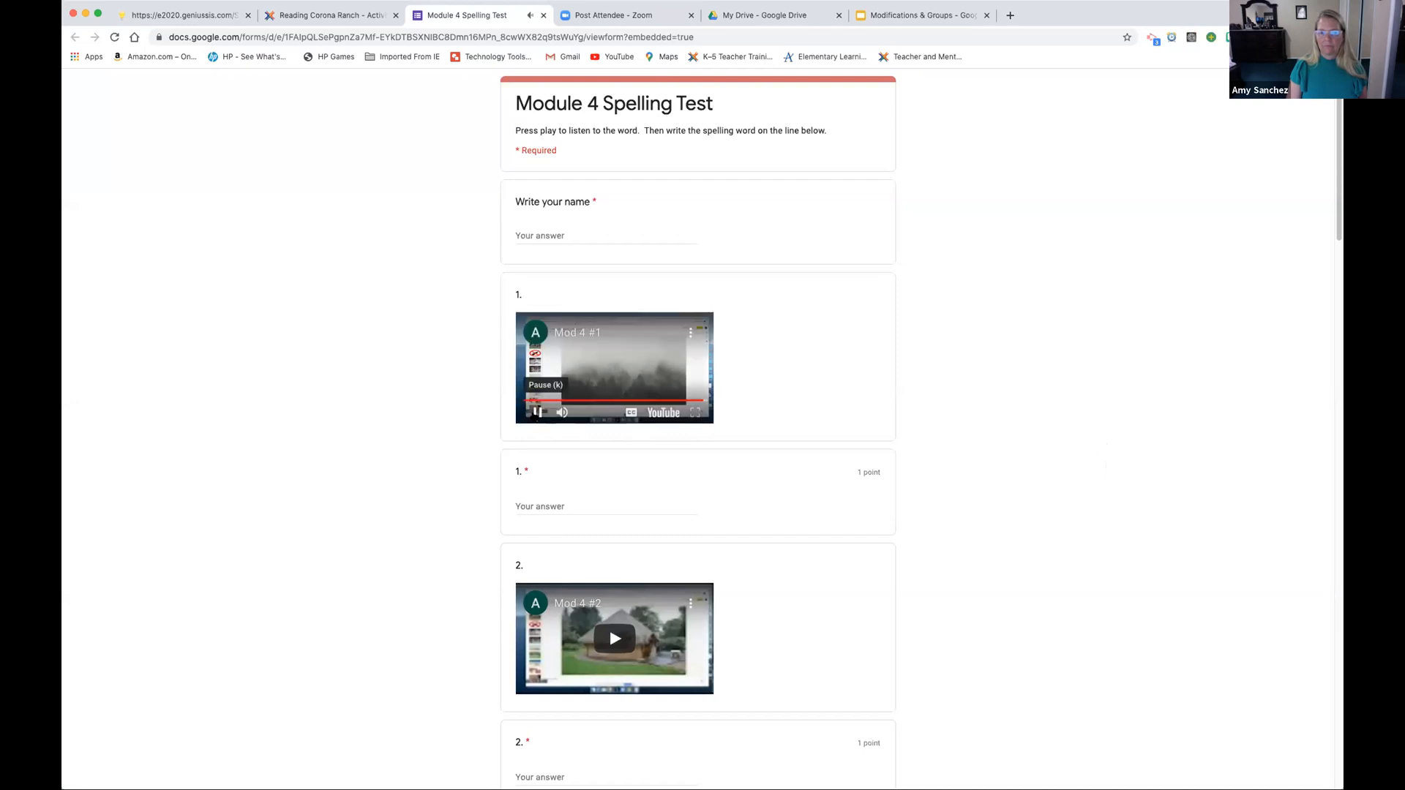
pyautogui.click(587, 359)
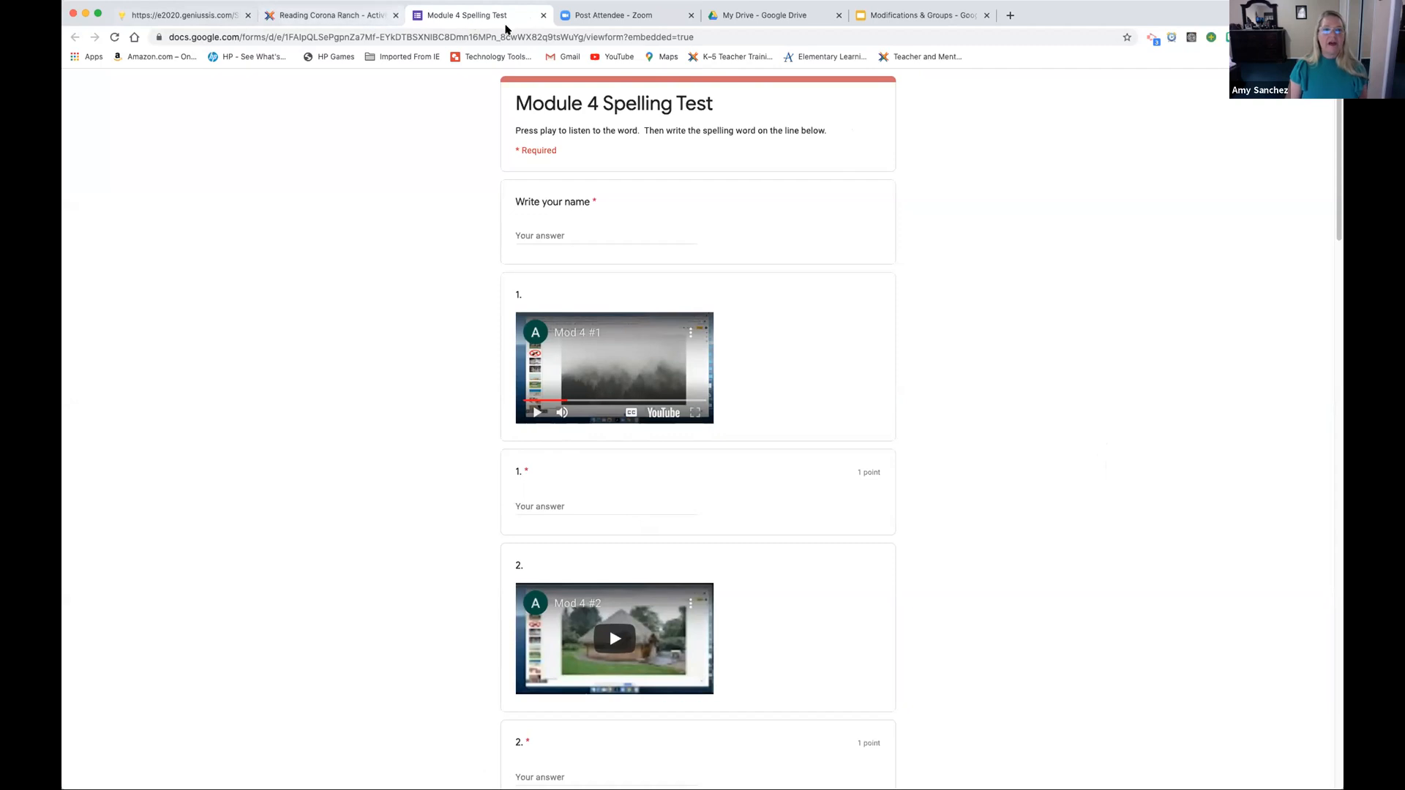
pyautogui.click(543, 15)
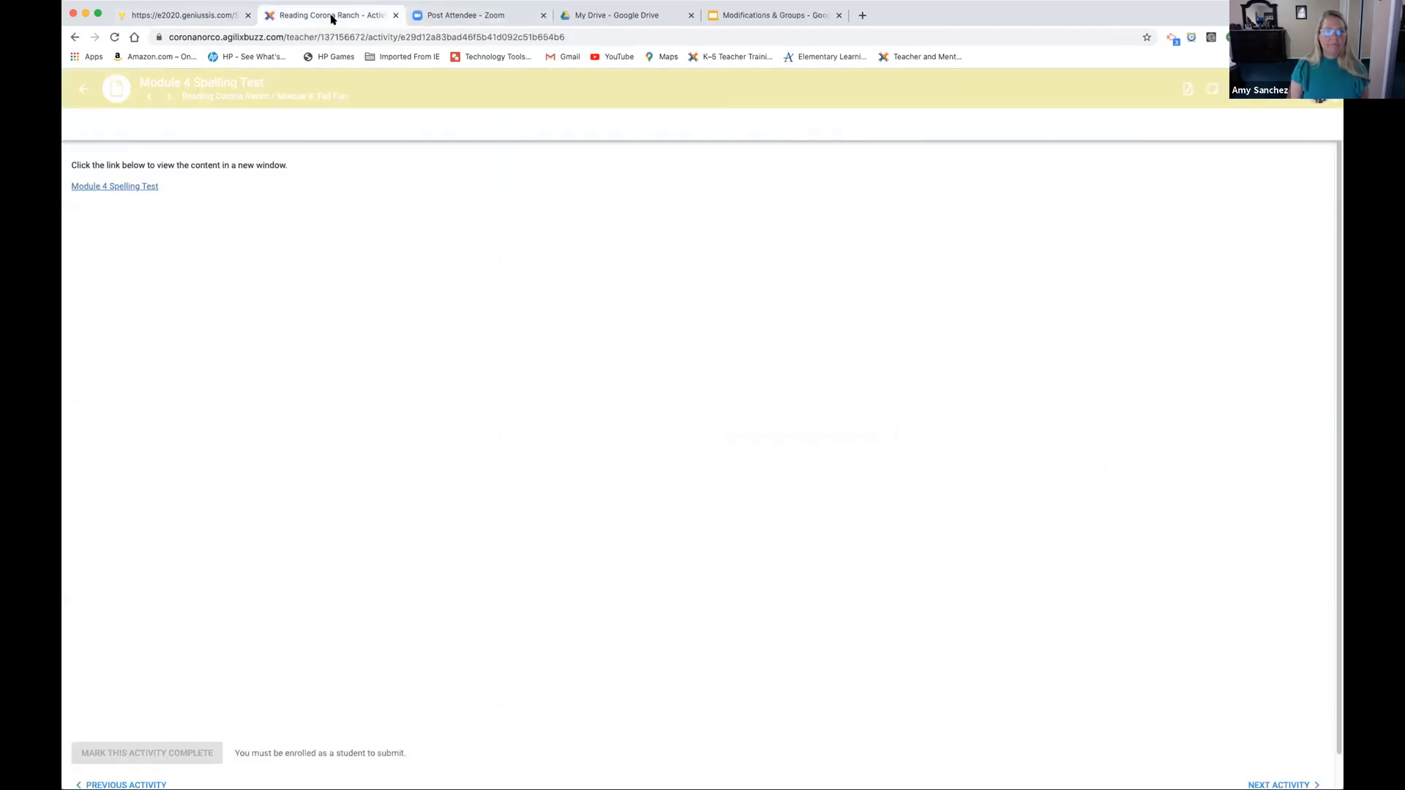
pyautogui.click(83, 88)
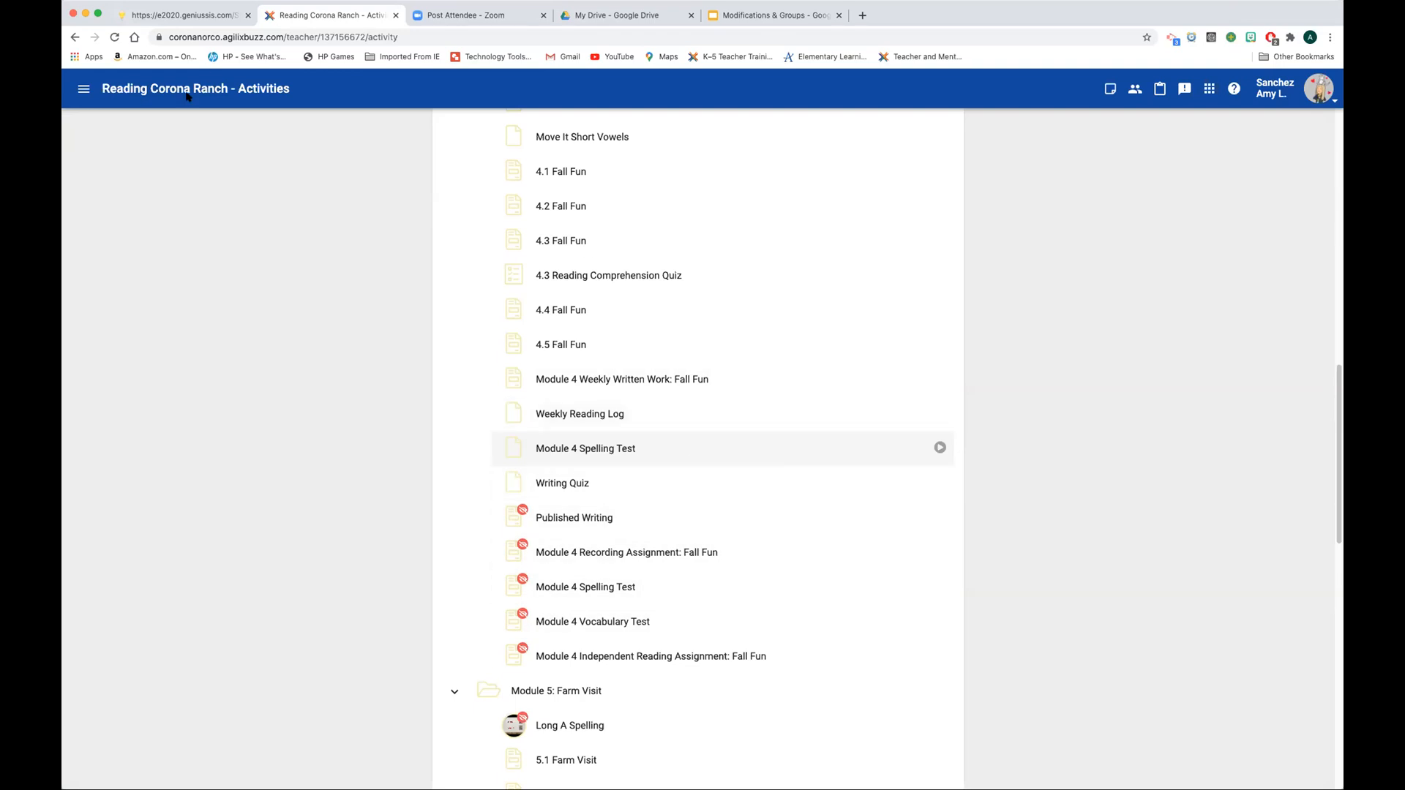
# Look over the Module 5: Farm Visit activities, then open the activities page of the Math Parkridge course
pyautogui.scroll(-5, 696, 467)
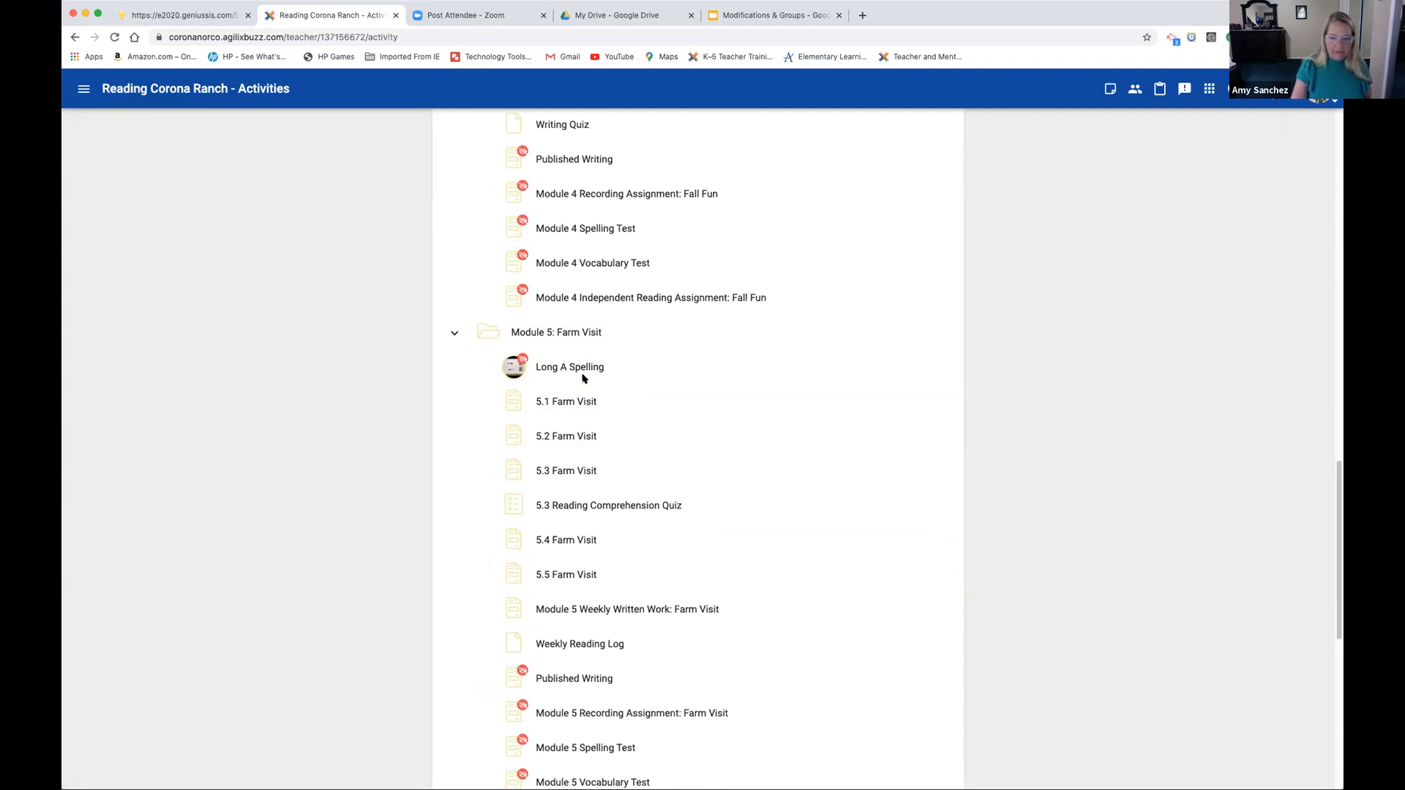
pyautogui.scroll(15, 580, 381)
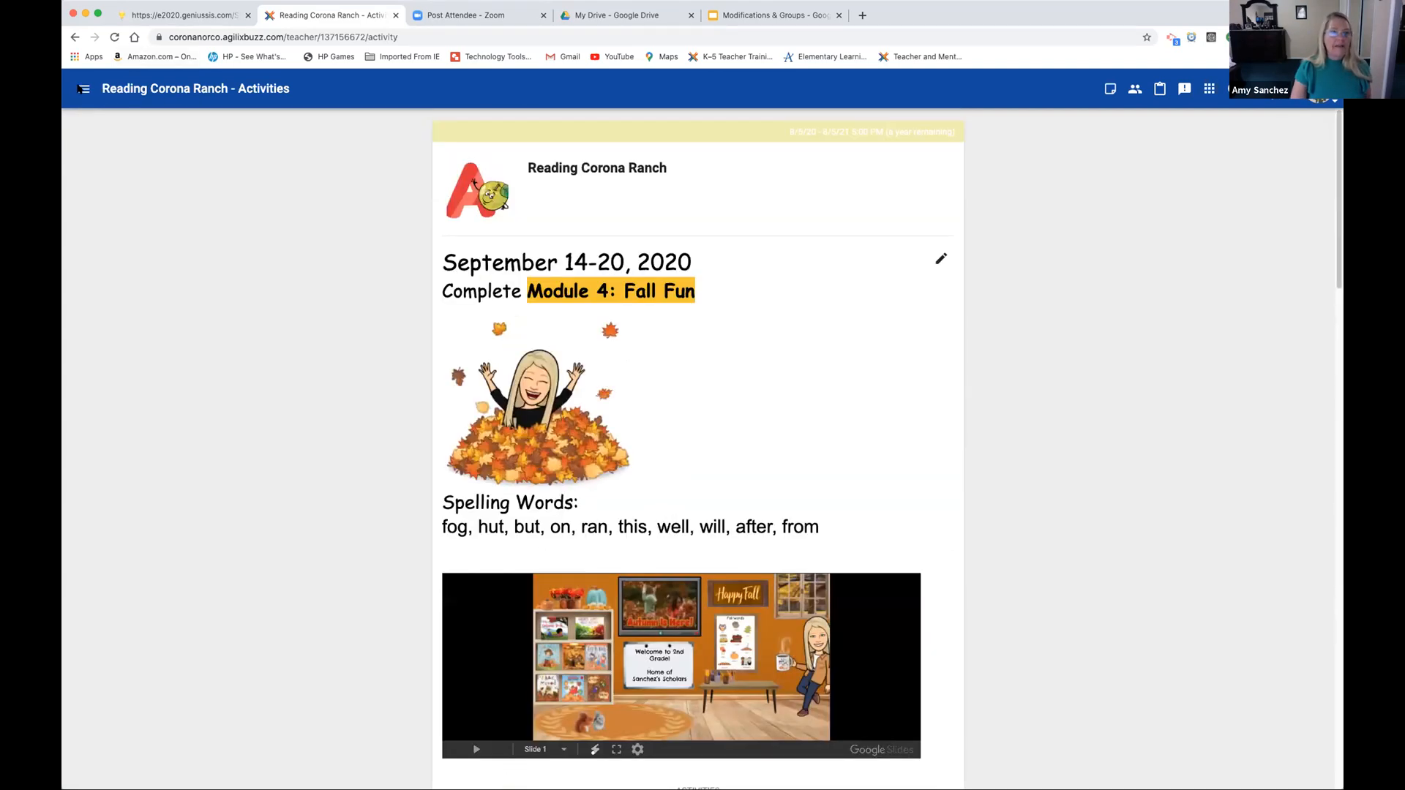
pyautogui.click(83, 88)
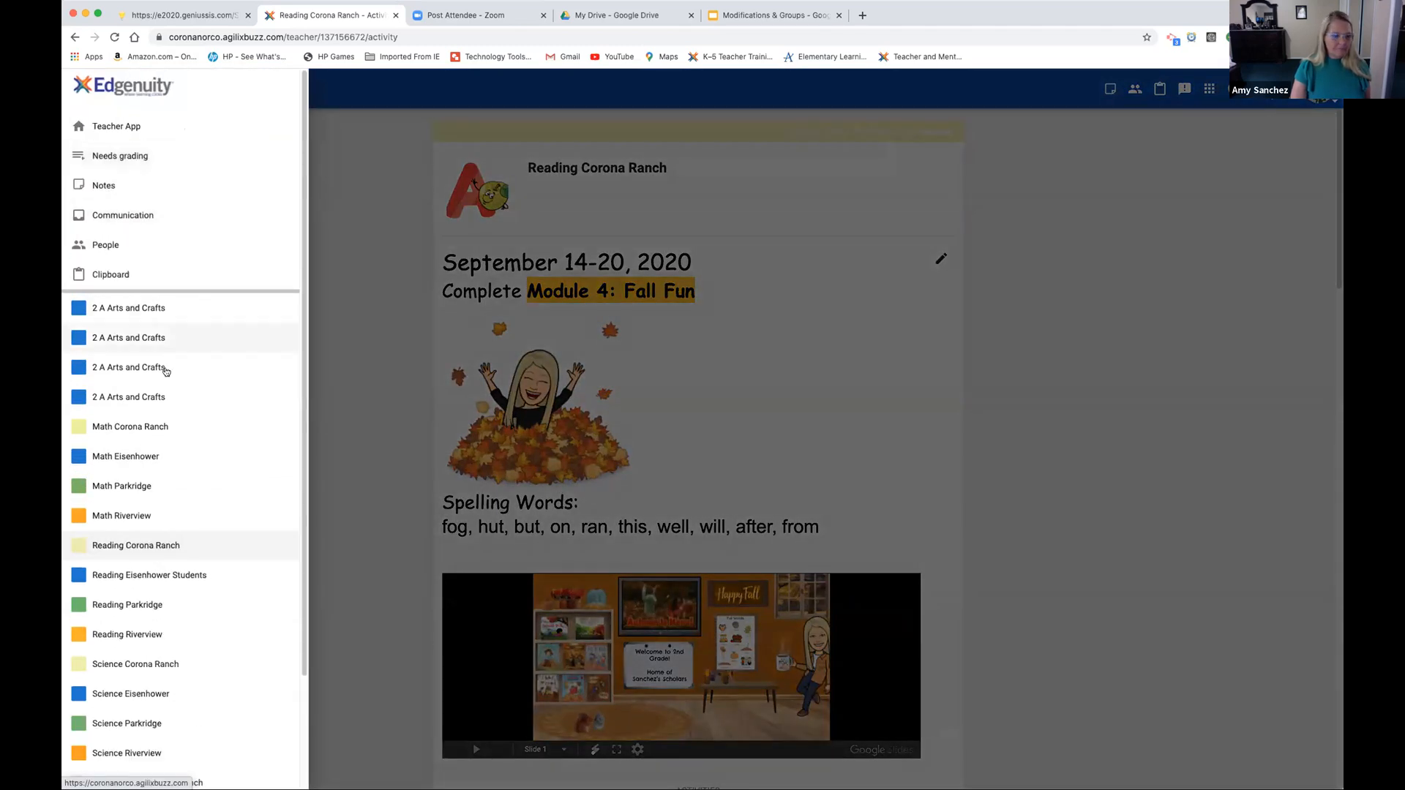
pyautogui.click(120, 487)
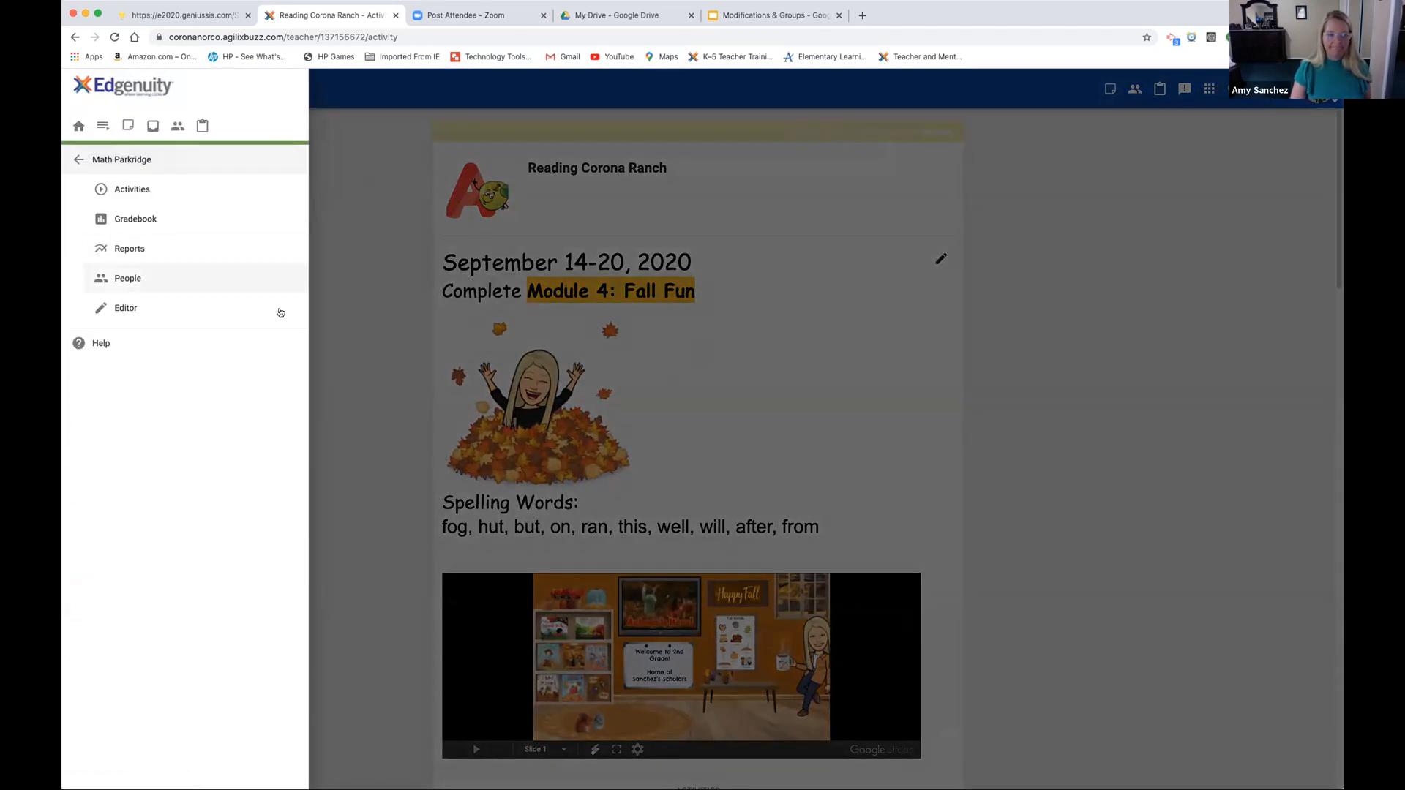
pyautogui.click(141, 190)
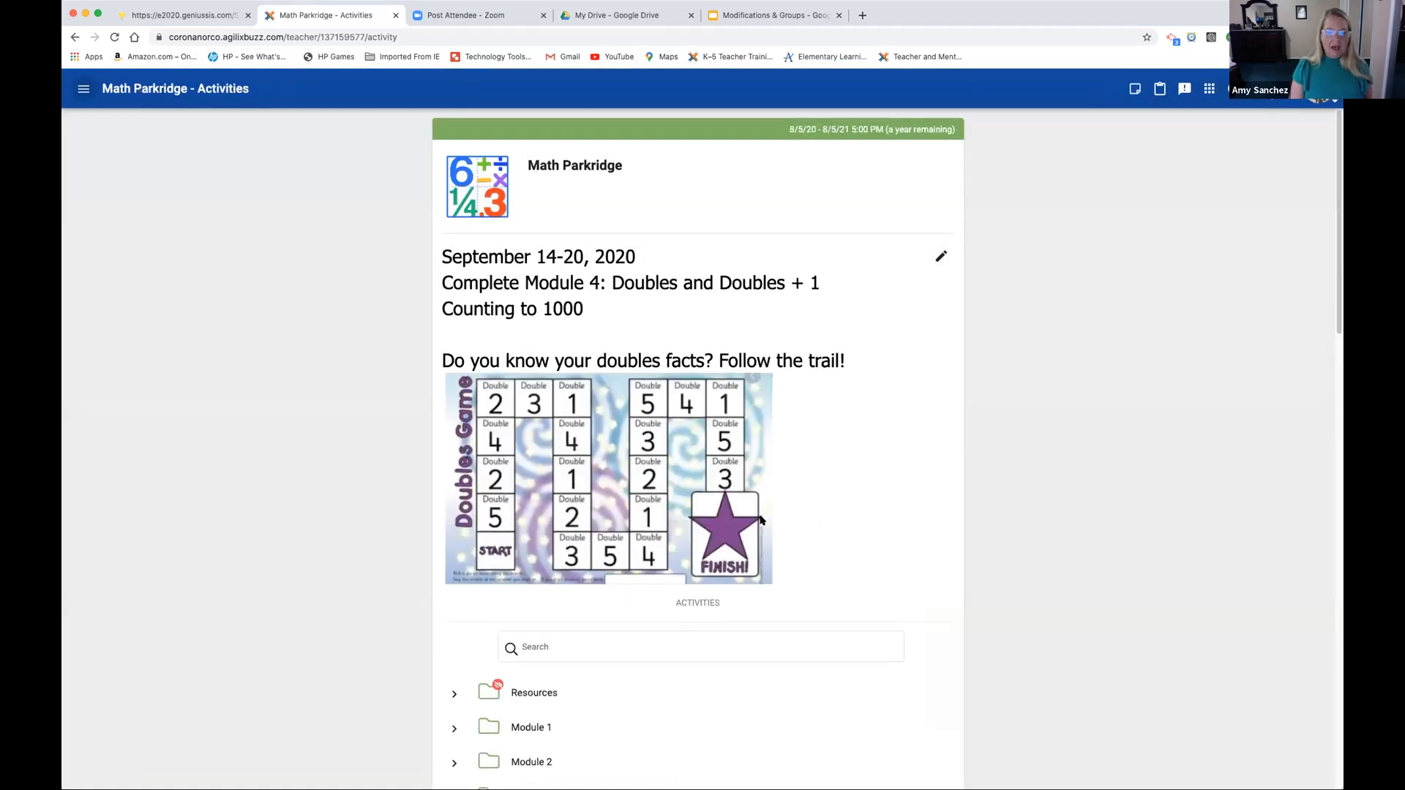
# Open 5.1 Place Value Review in Module 5 of Math Parkridge, preview its video, and return to the activity list
pyautogui.scroll(-3, 760, 520)
pyautogui.scroll(-5, 760, 520)
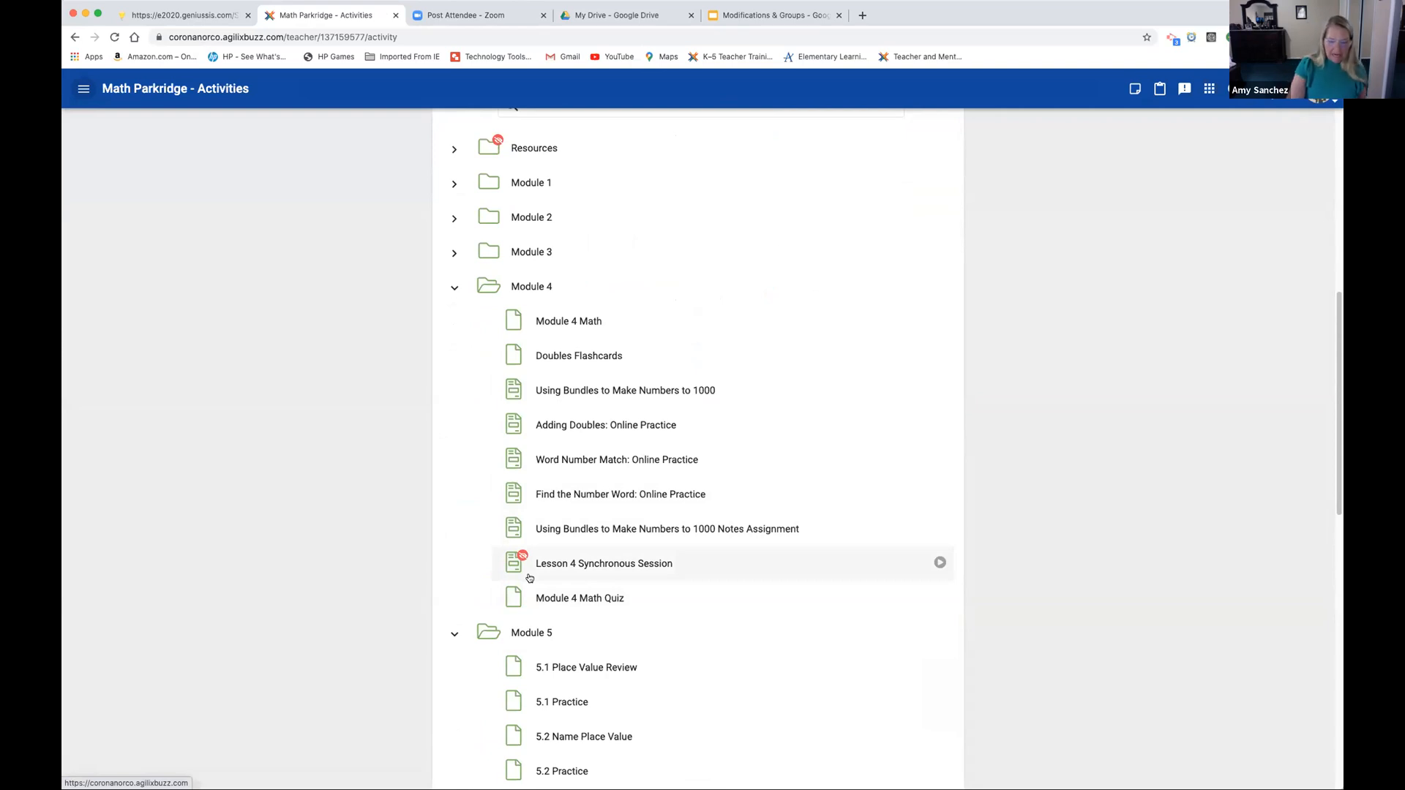
pyautogui.scroll(-6, 728, 615)
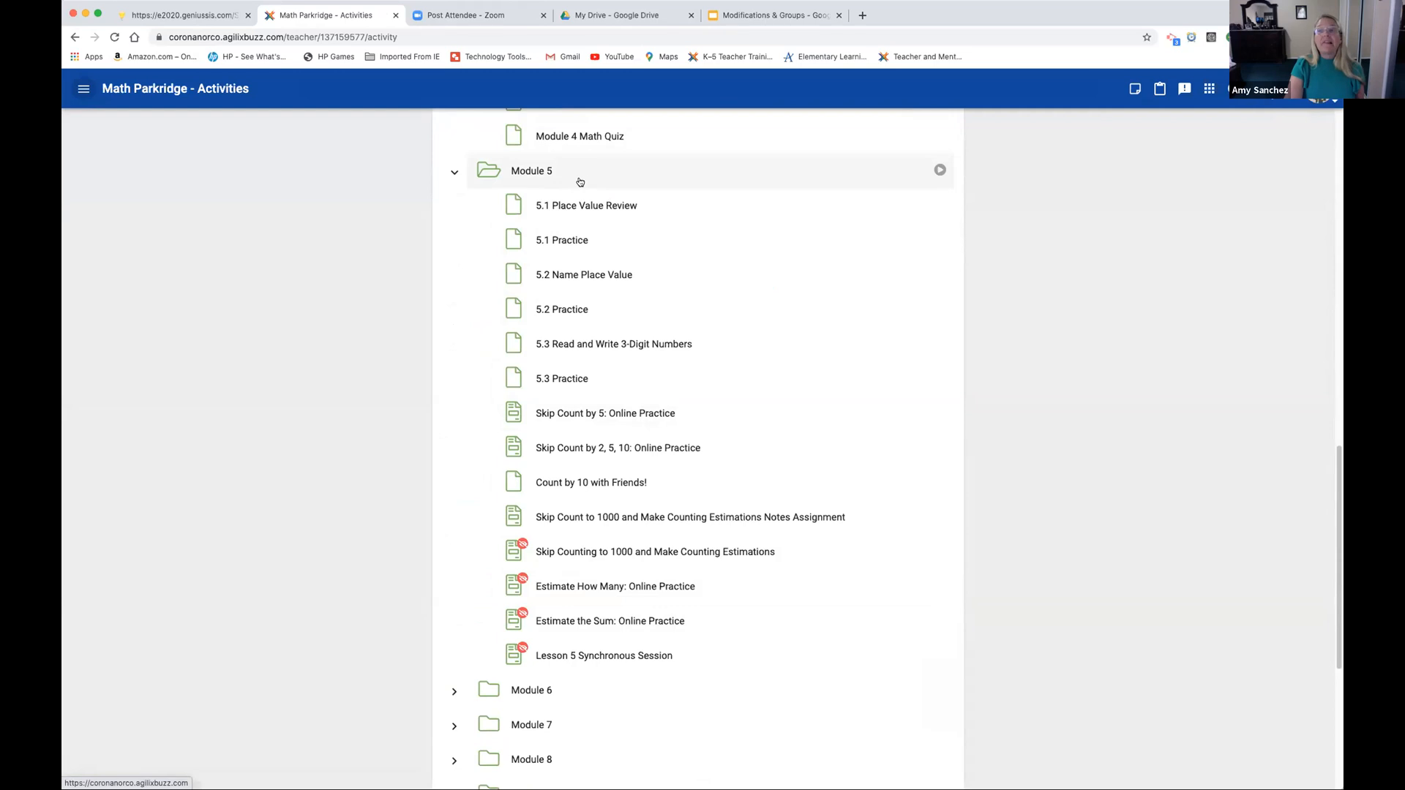
pyautogui.click(581, 210)
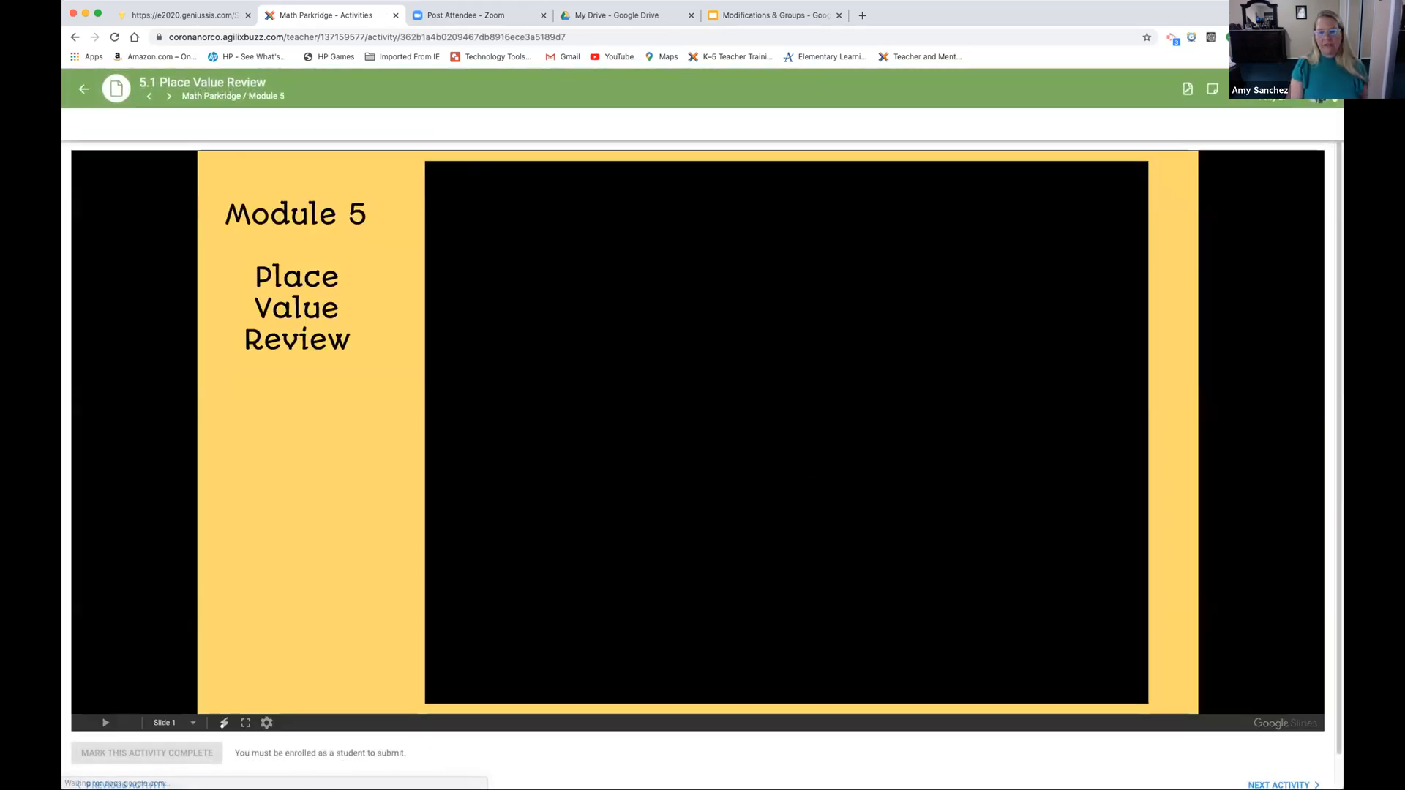
pyautogui.click(788, 430)
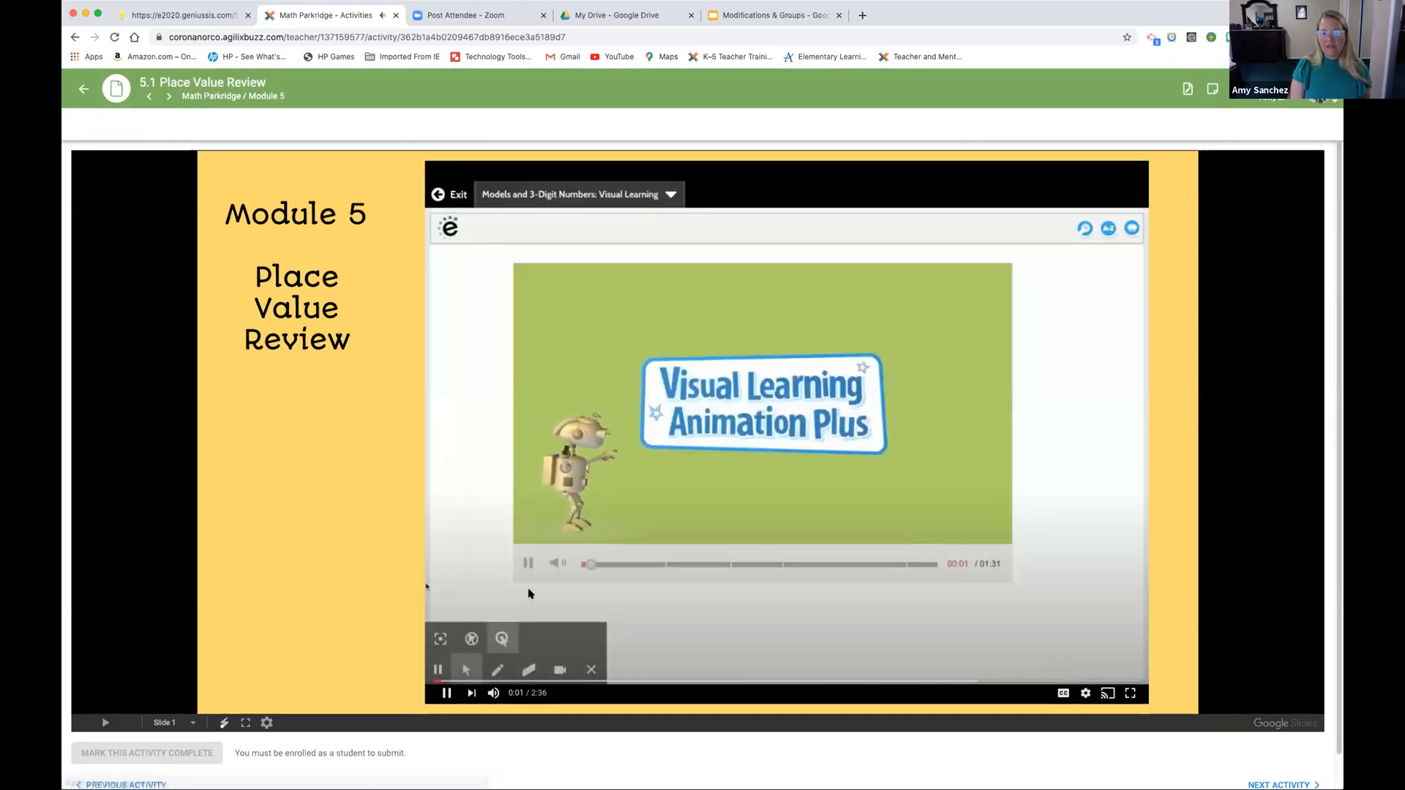
pyautogui.click(524, 564)
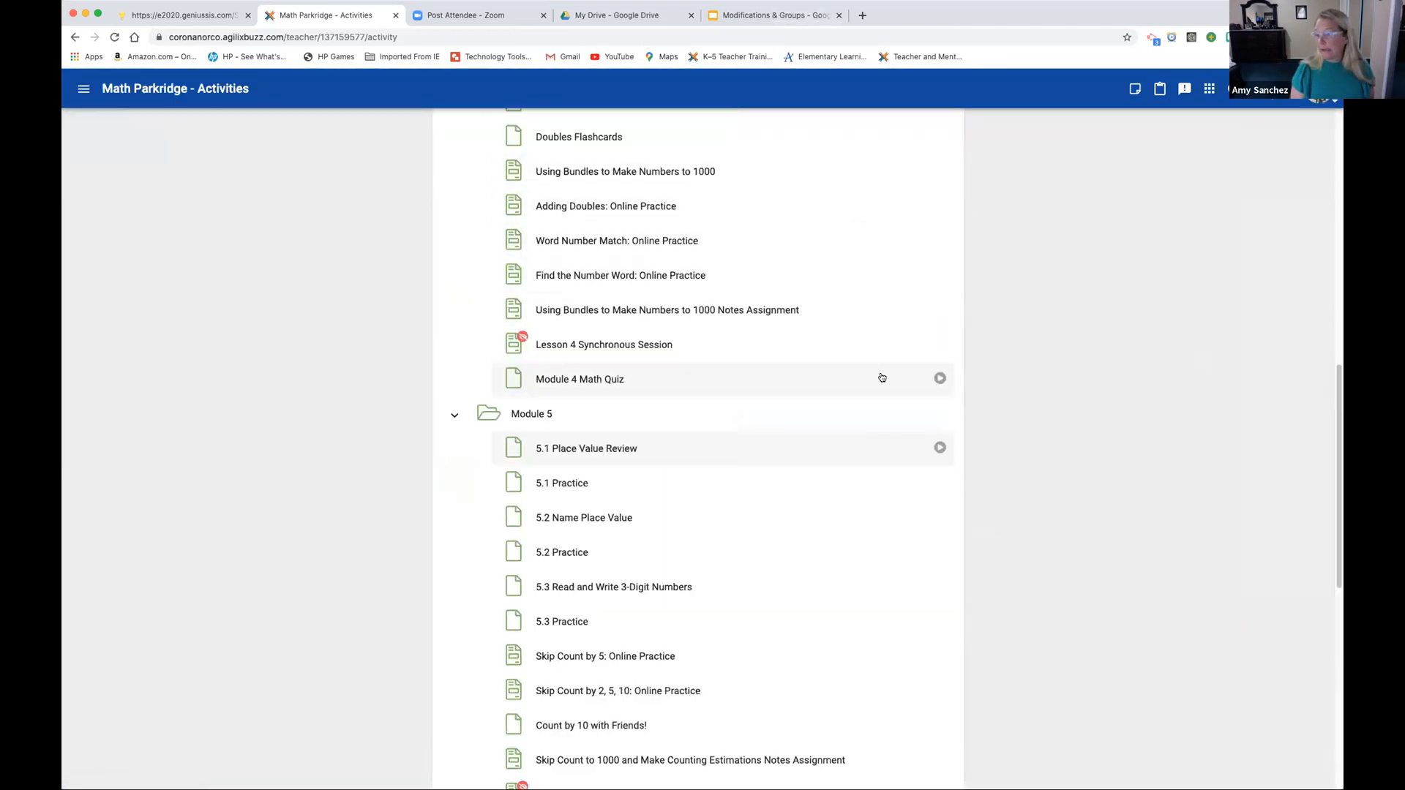
# Switch to the Modifications & Groups presentation in Google Slides and view the agenda, student view and creating groups slides
pyautogui.click(761, 14)
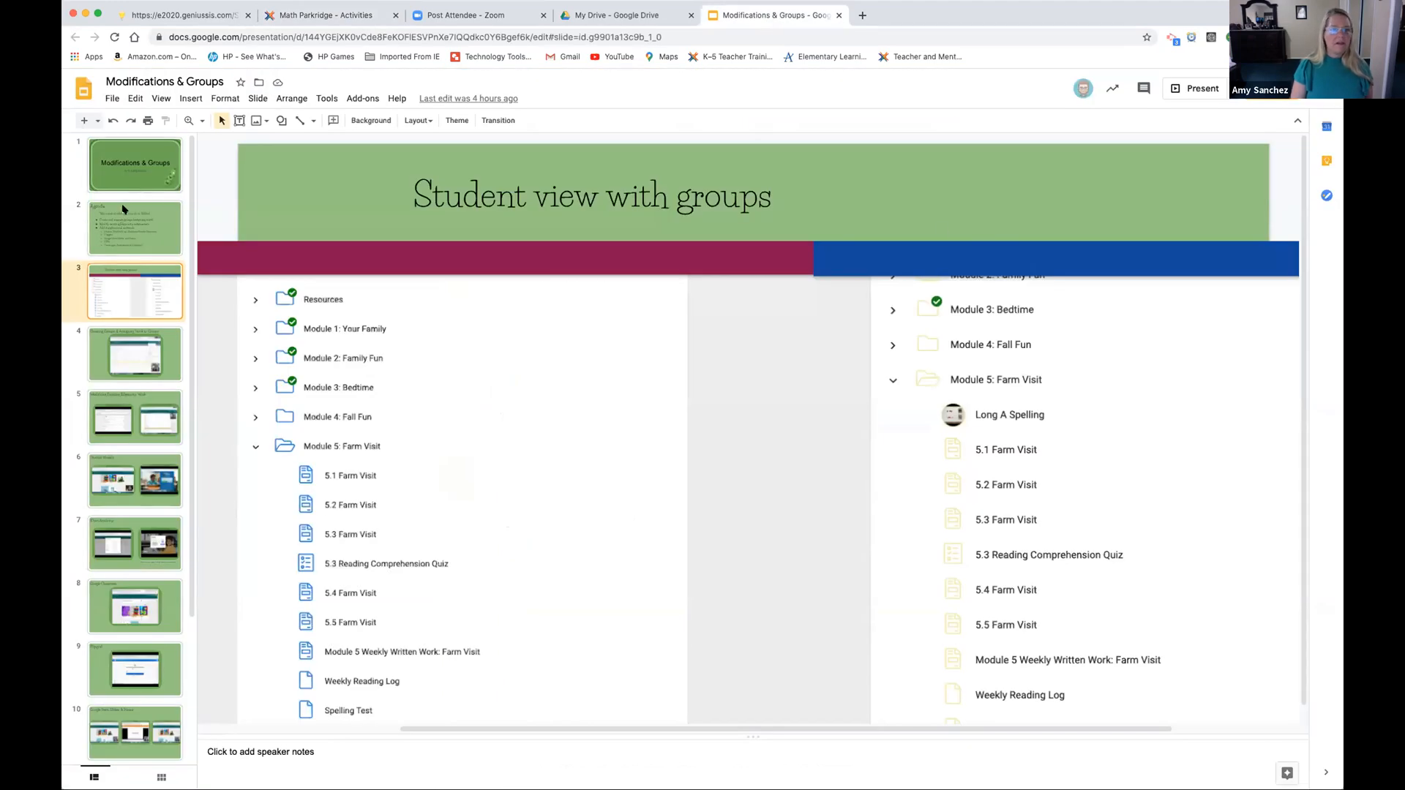
pyautogui.click(124, 227)
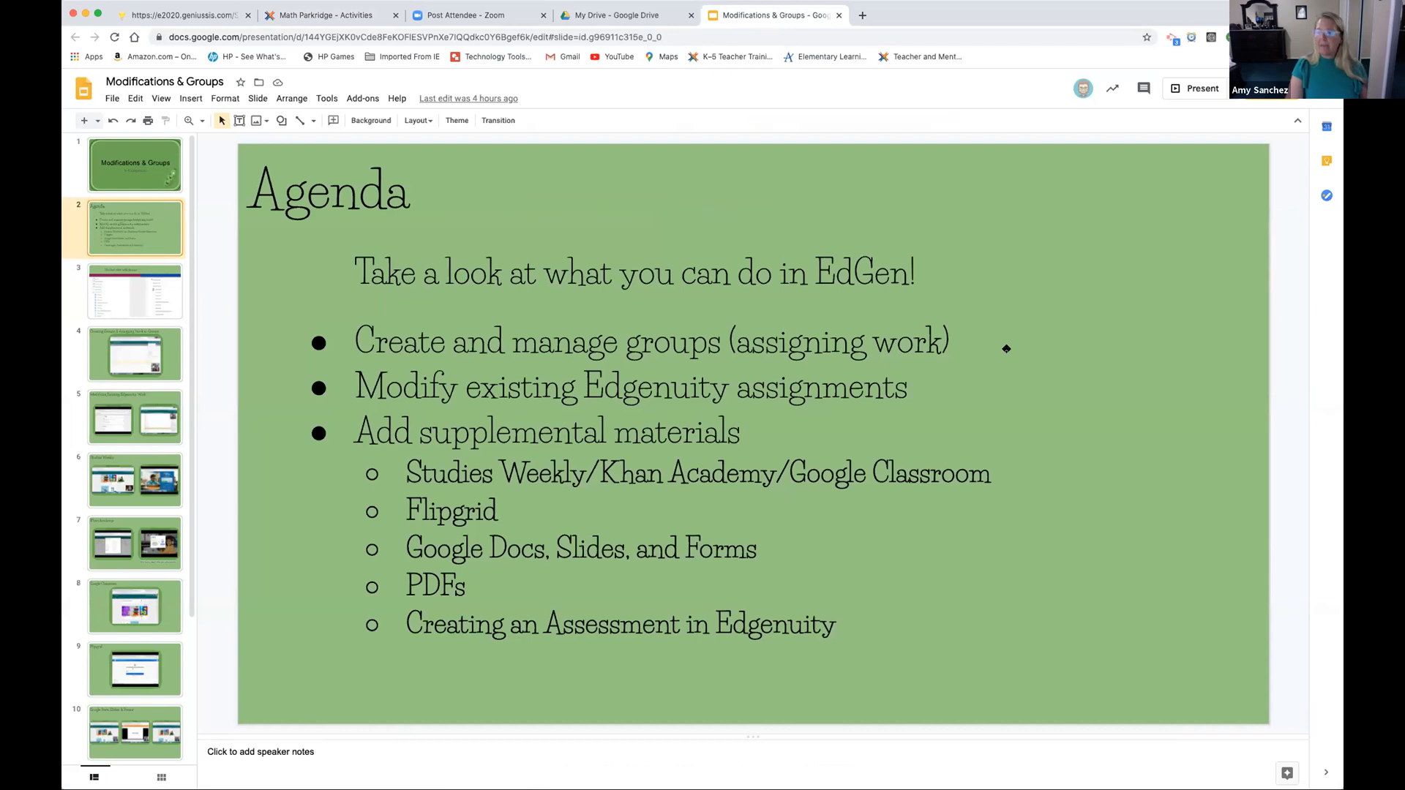
pyautogui.click(121, 297)
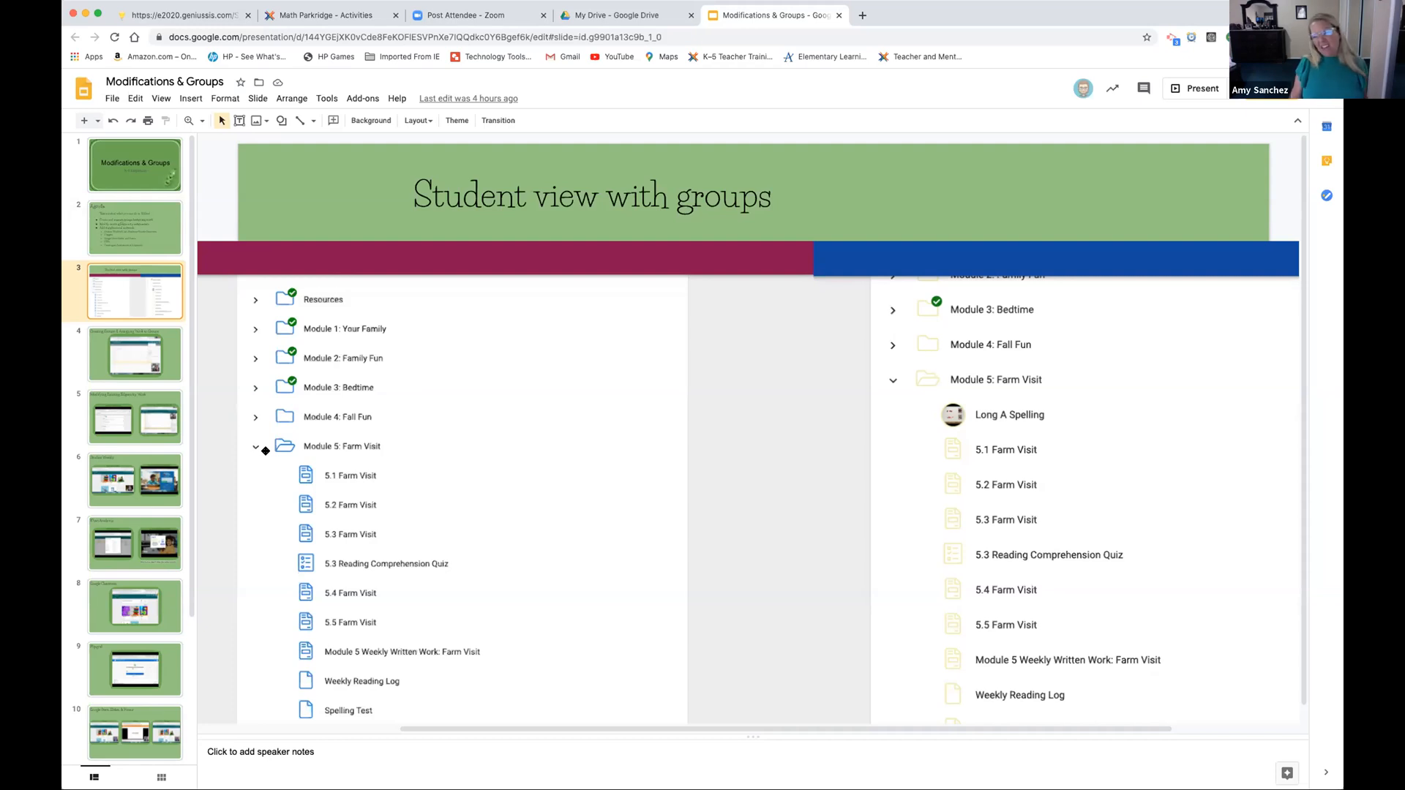
pyautogui.click(100, 358)
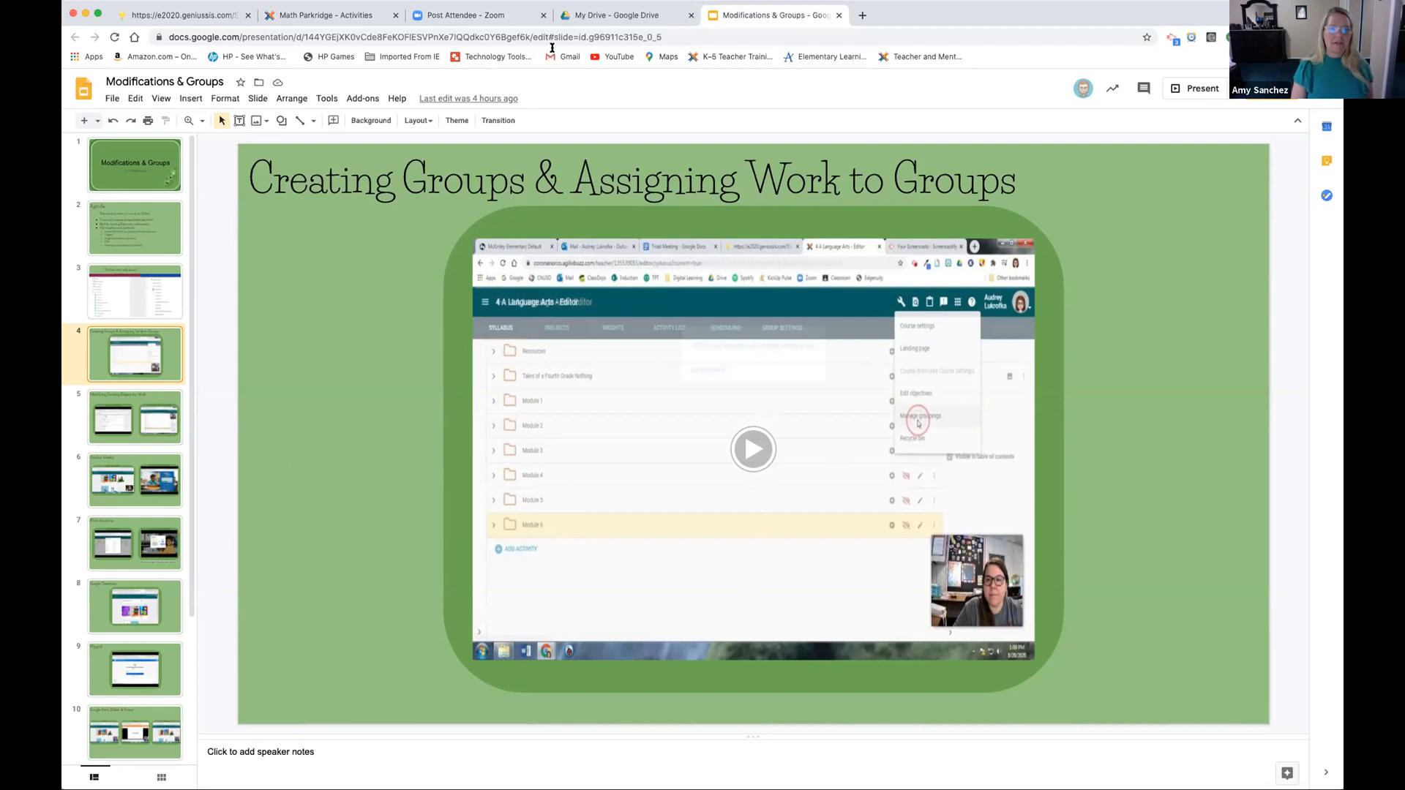
# Switch back to Edgenuity and go to the Teacher App course overview
pyautogui.click(335, 20)
pyautogui.click(78, 89)
pyautogui.click(97, 159)
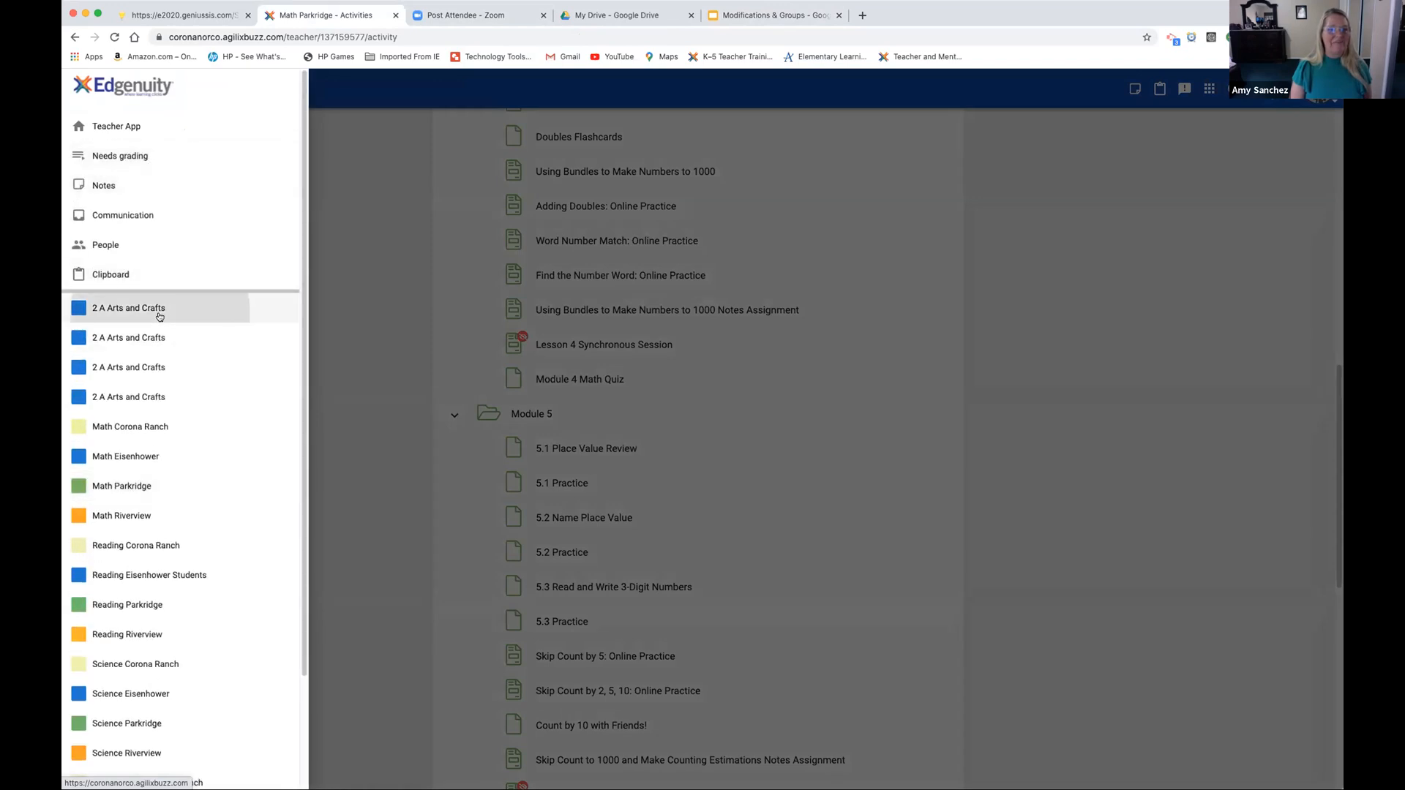
pyautogui.click(159, 316)
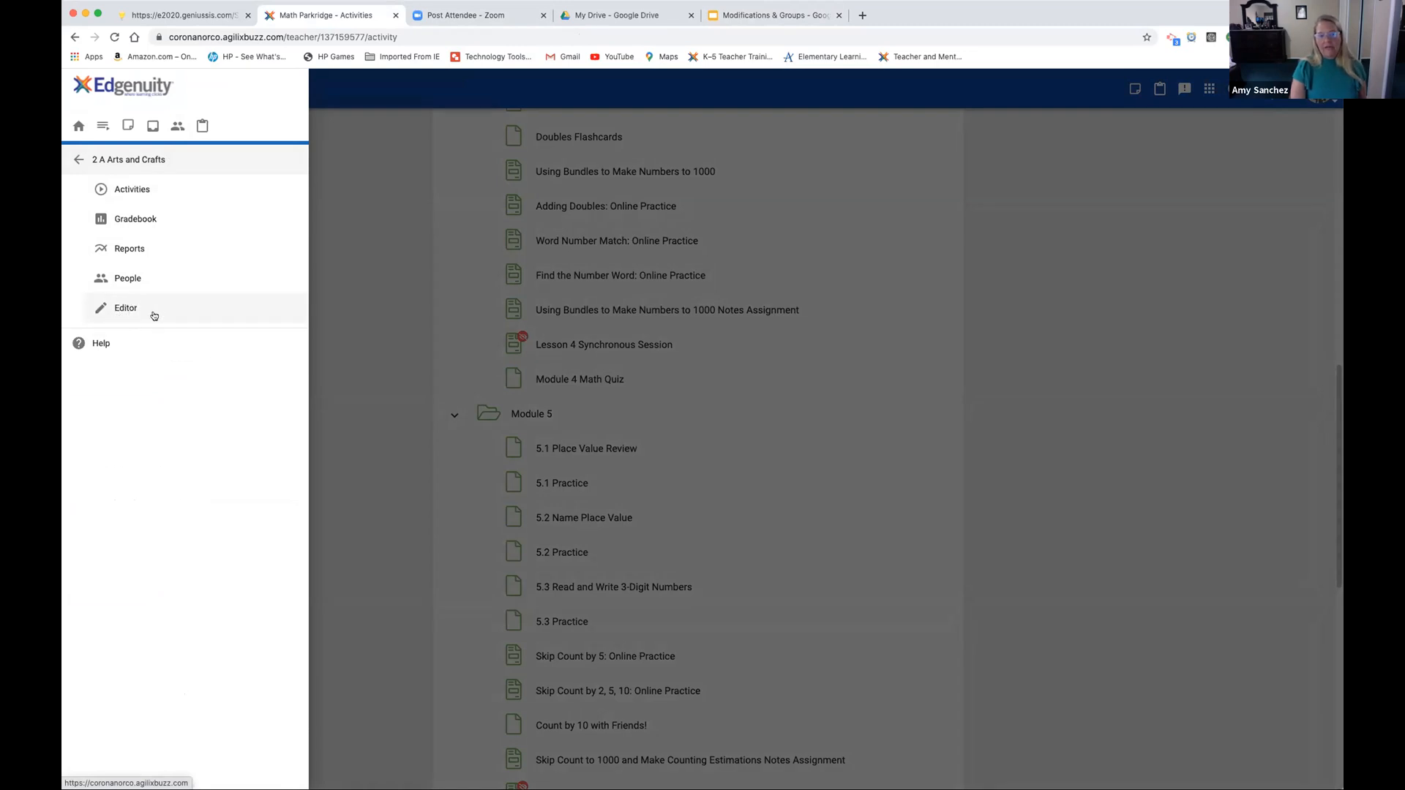
pyautogui.click(79, 160)
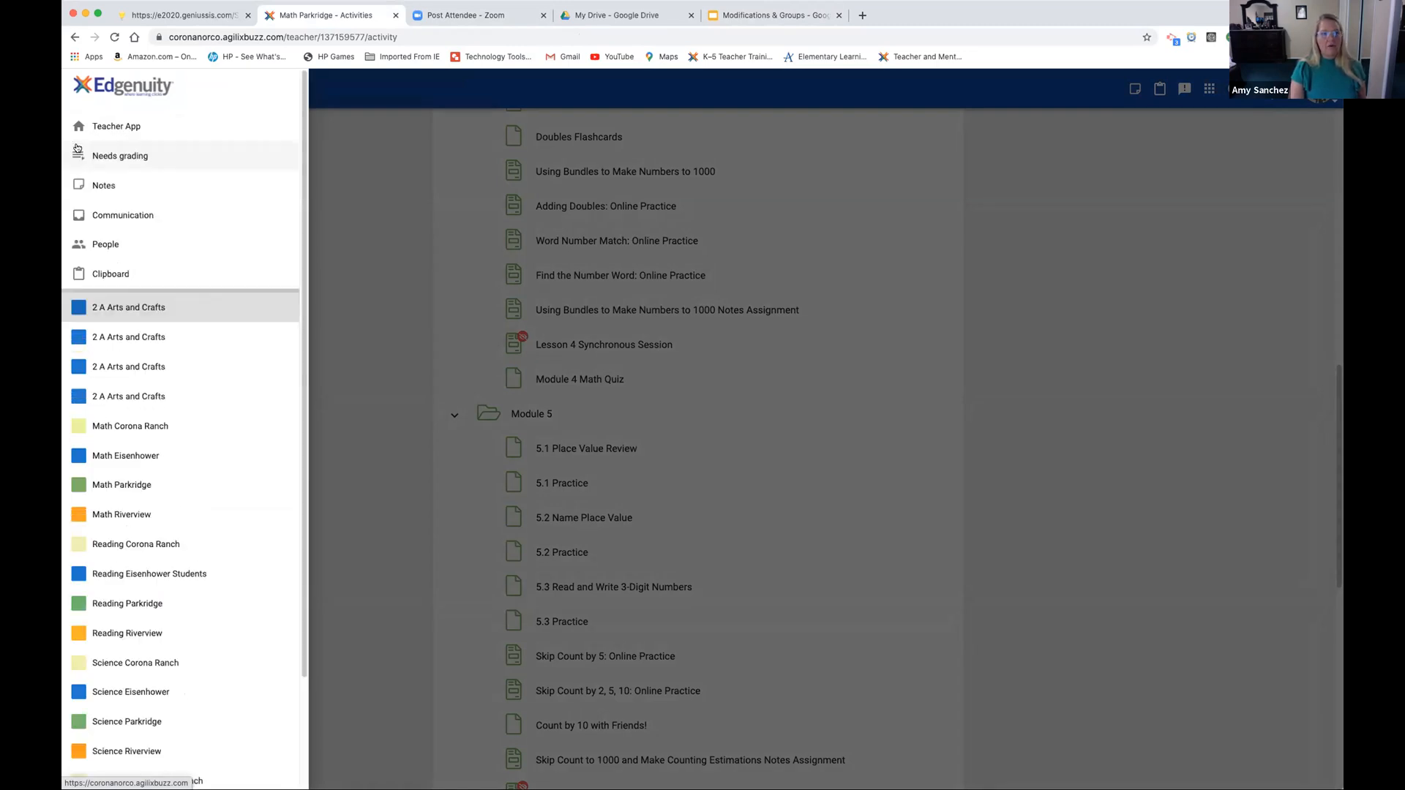
pyautogui.click(80, 125)
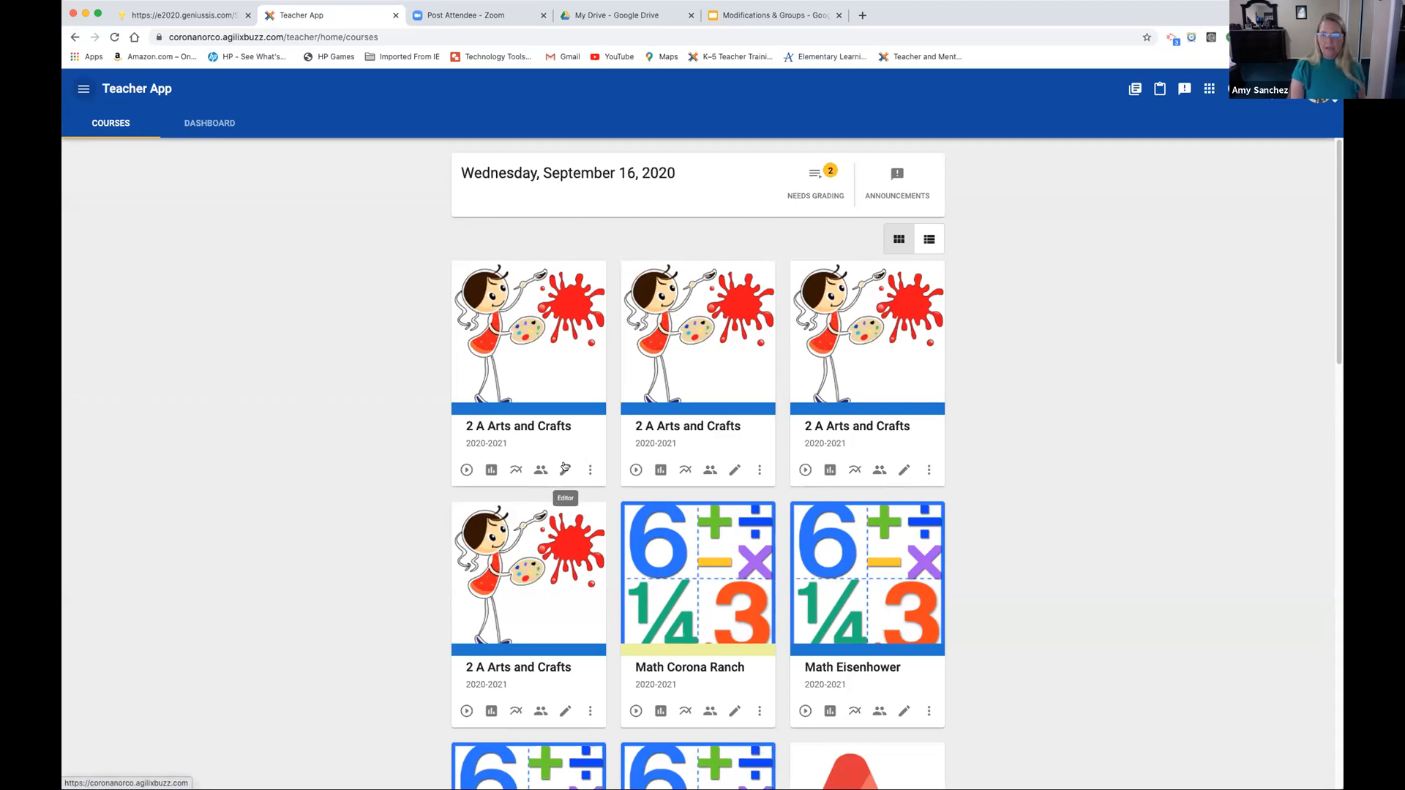
# Open the first 2 A Arts and Crafts course in the editor and go to its groupings management page
pyautogui.click(565, 469)
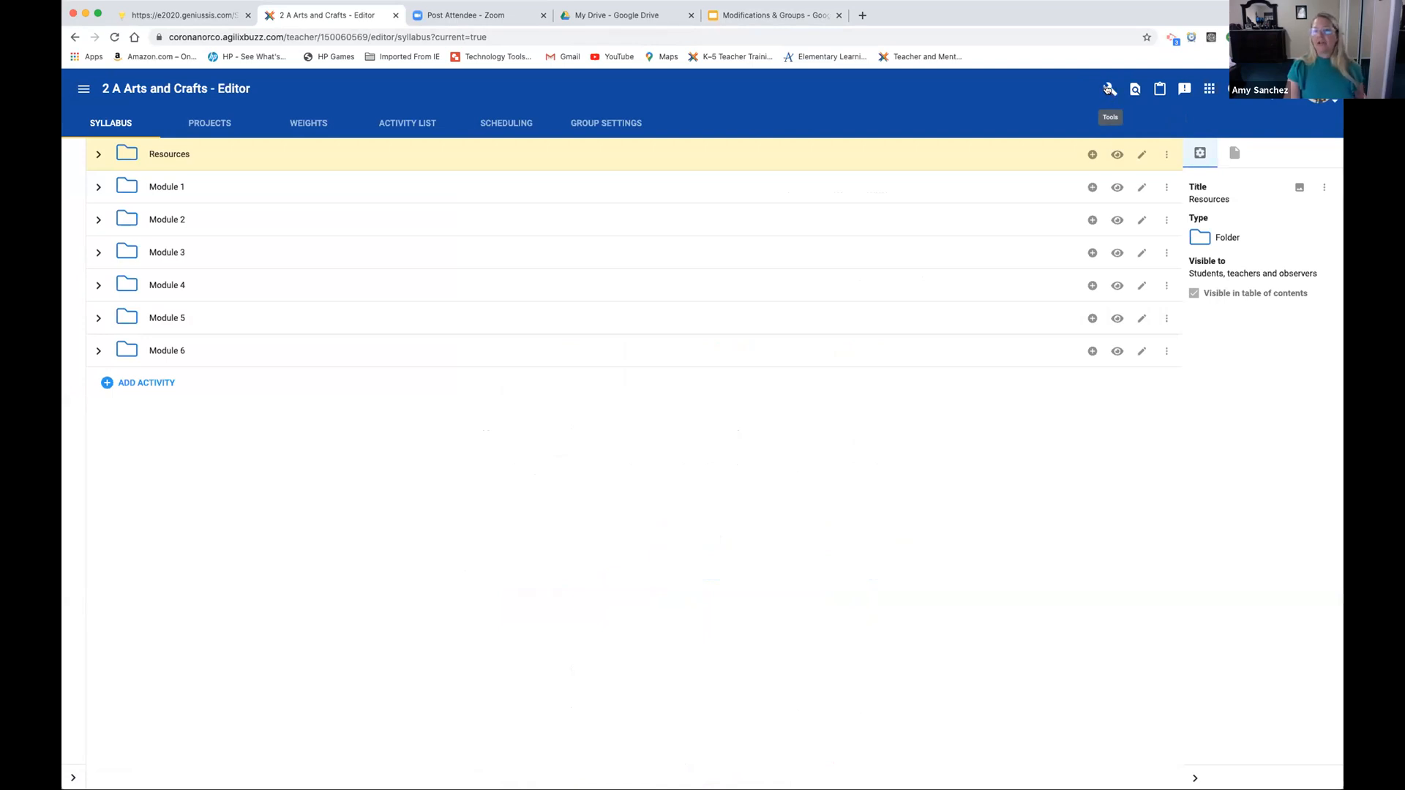
pyautogui.click(1108, 89)
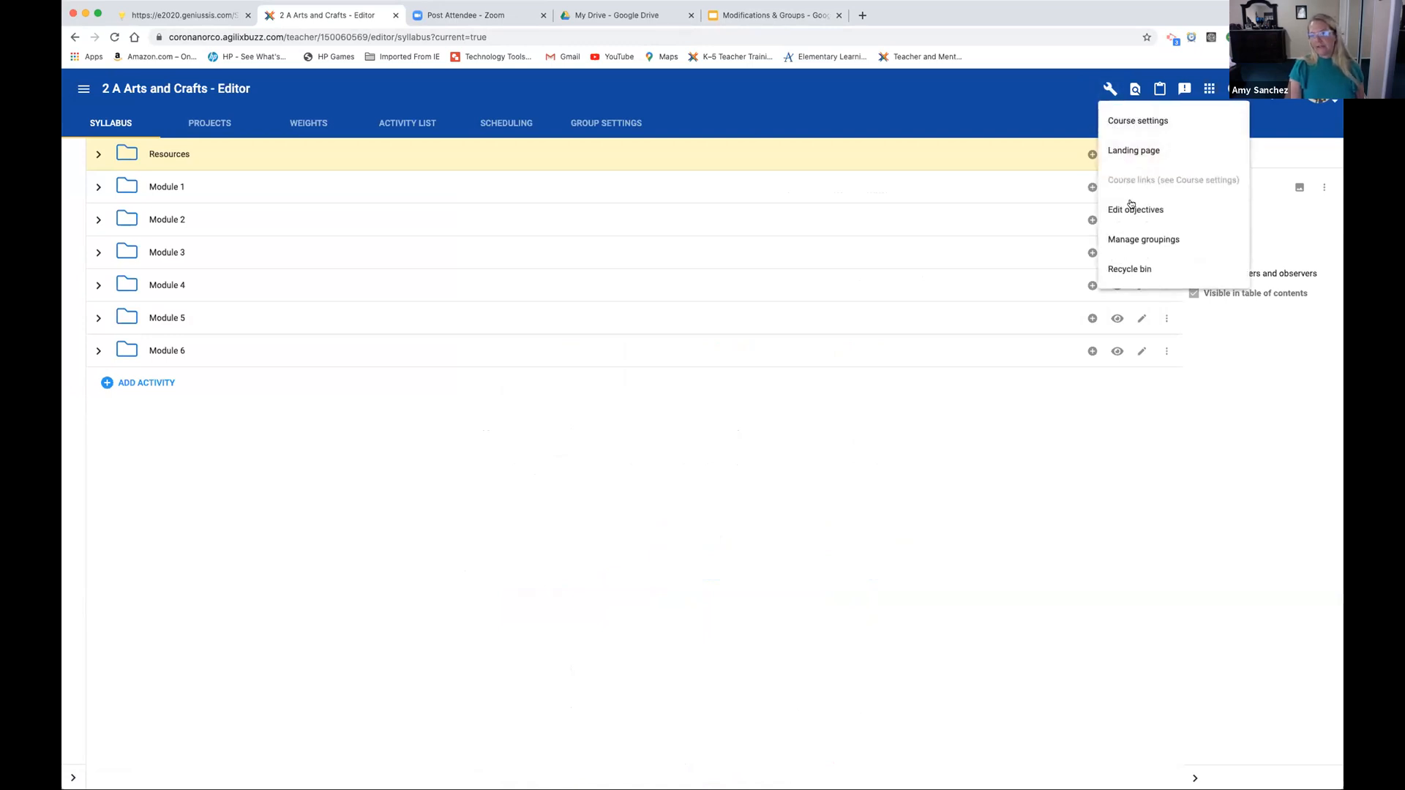
pyautogui.click(1159, 240)
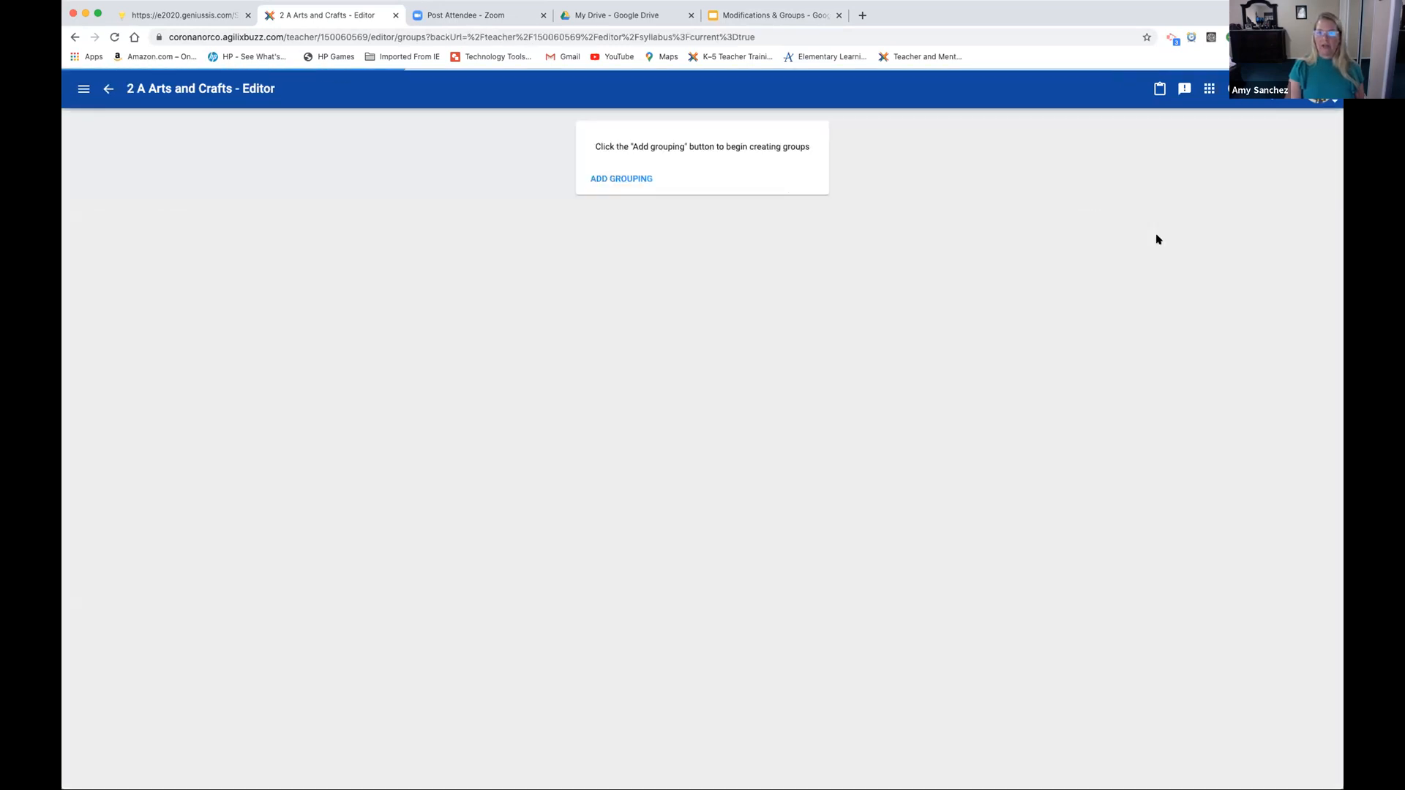
# Add a grouping named Blue and generate groups with prefix Blue, a fixed number of 1 group and group assignment None
pyautogui.click(631, 179)
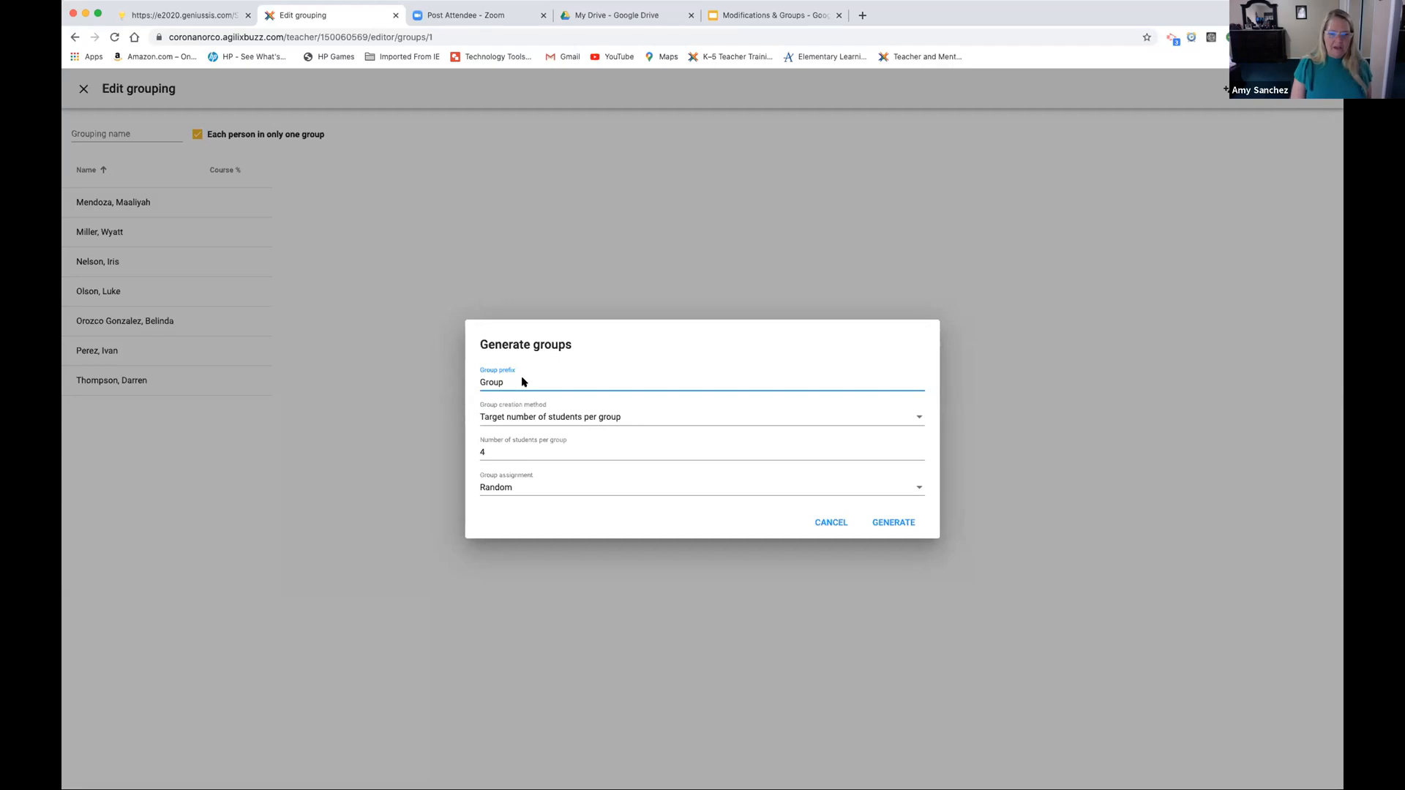
pyautogui.moveTo(513, 382); pyautogui.dragTo(479, 382)
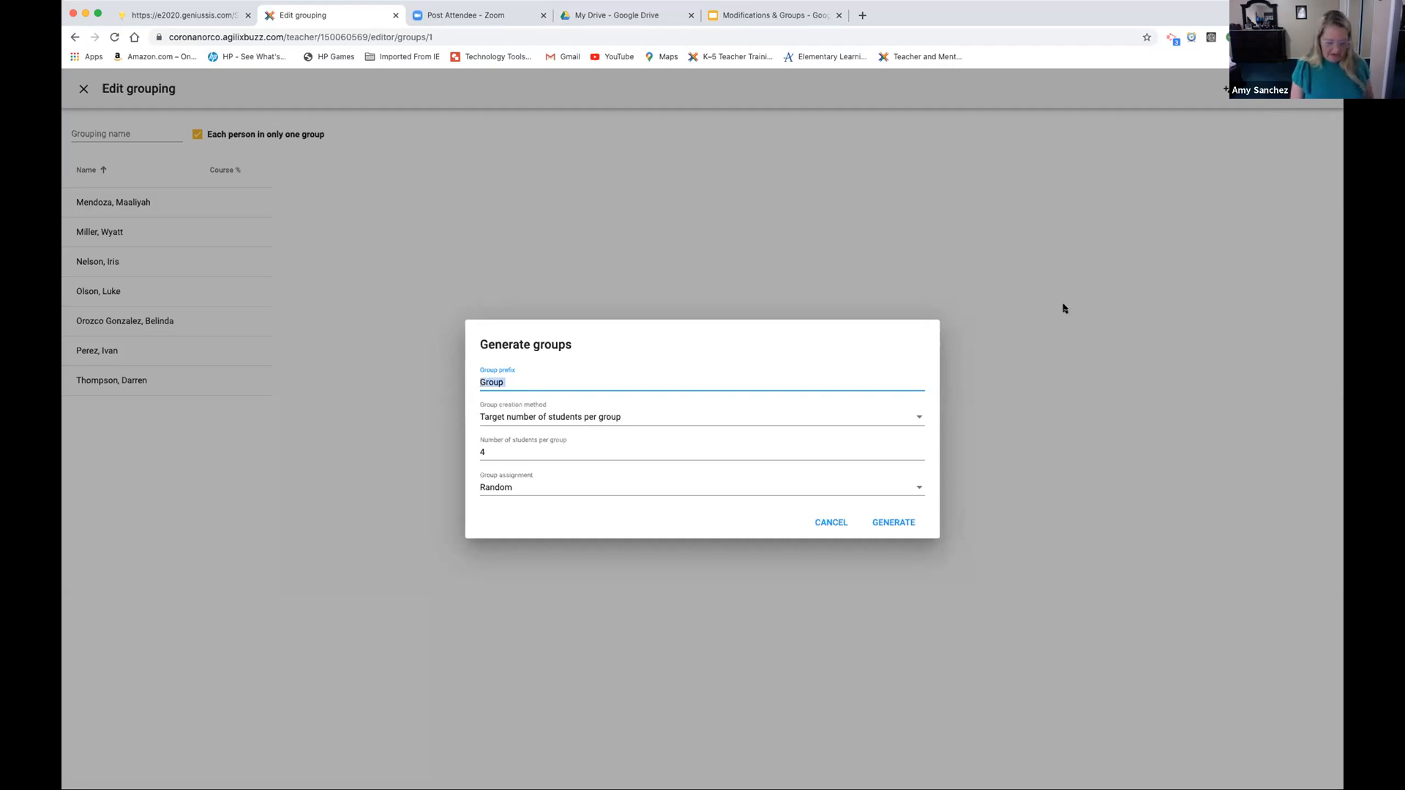
pyautogui.write('Blue')
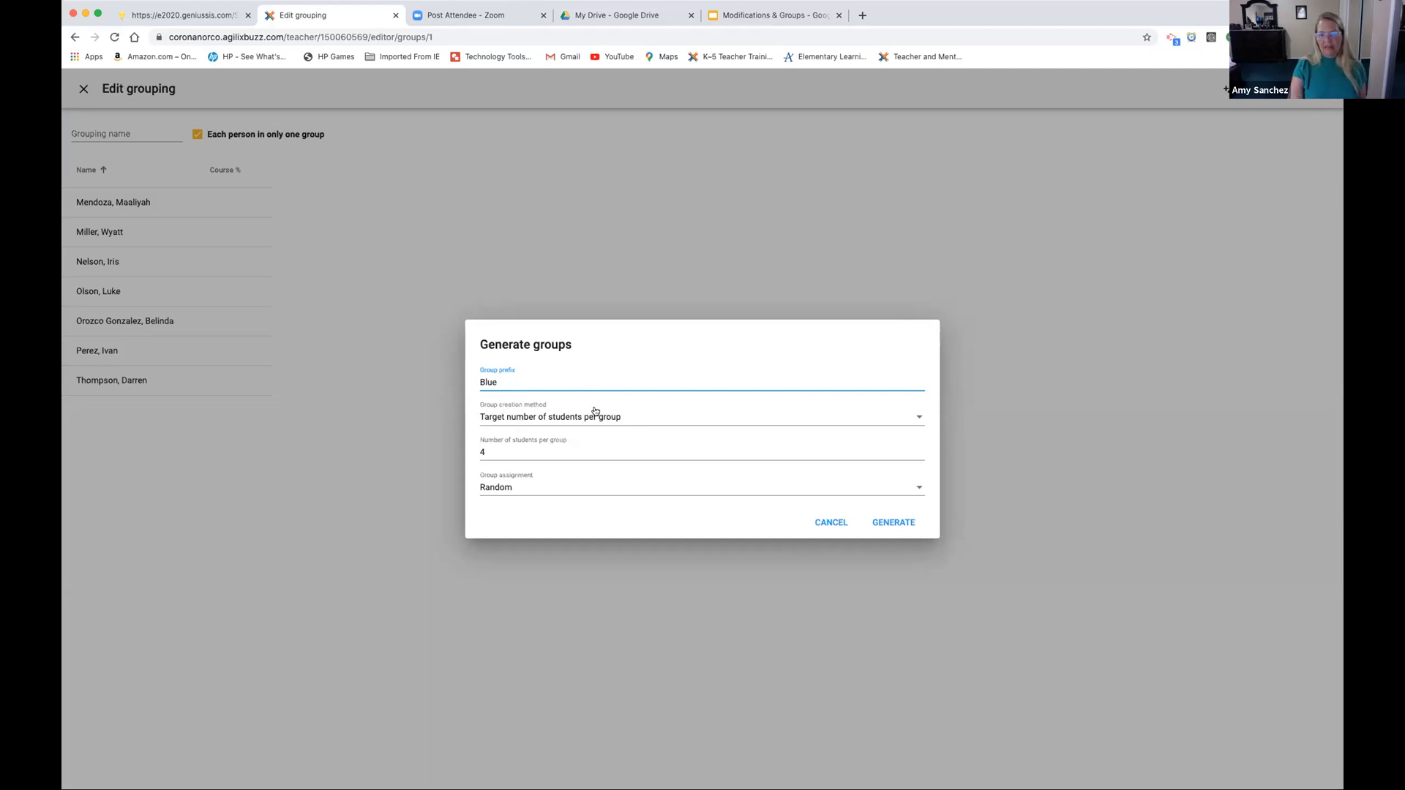
pyautogui.click(640, 418)
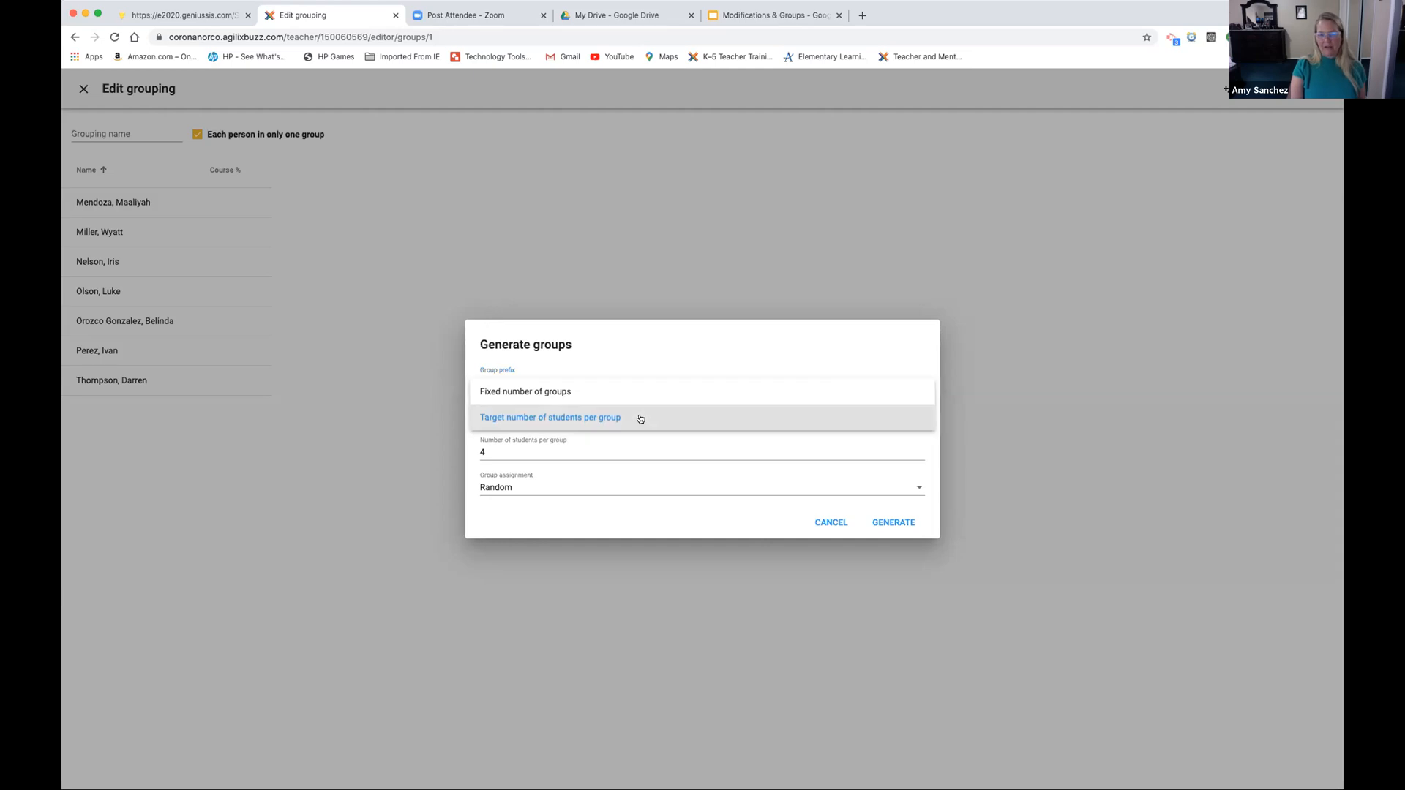
pyautogui.click(539, 391)
pyautogui.click(494, 453)
pyautogui.press('BackSpace')
pyautogui.write('1')
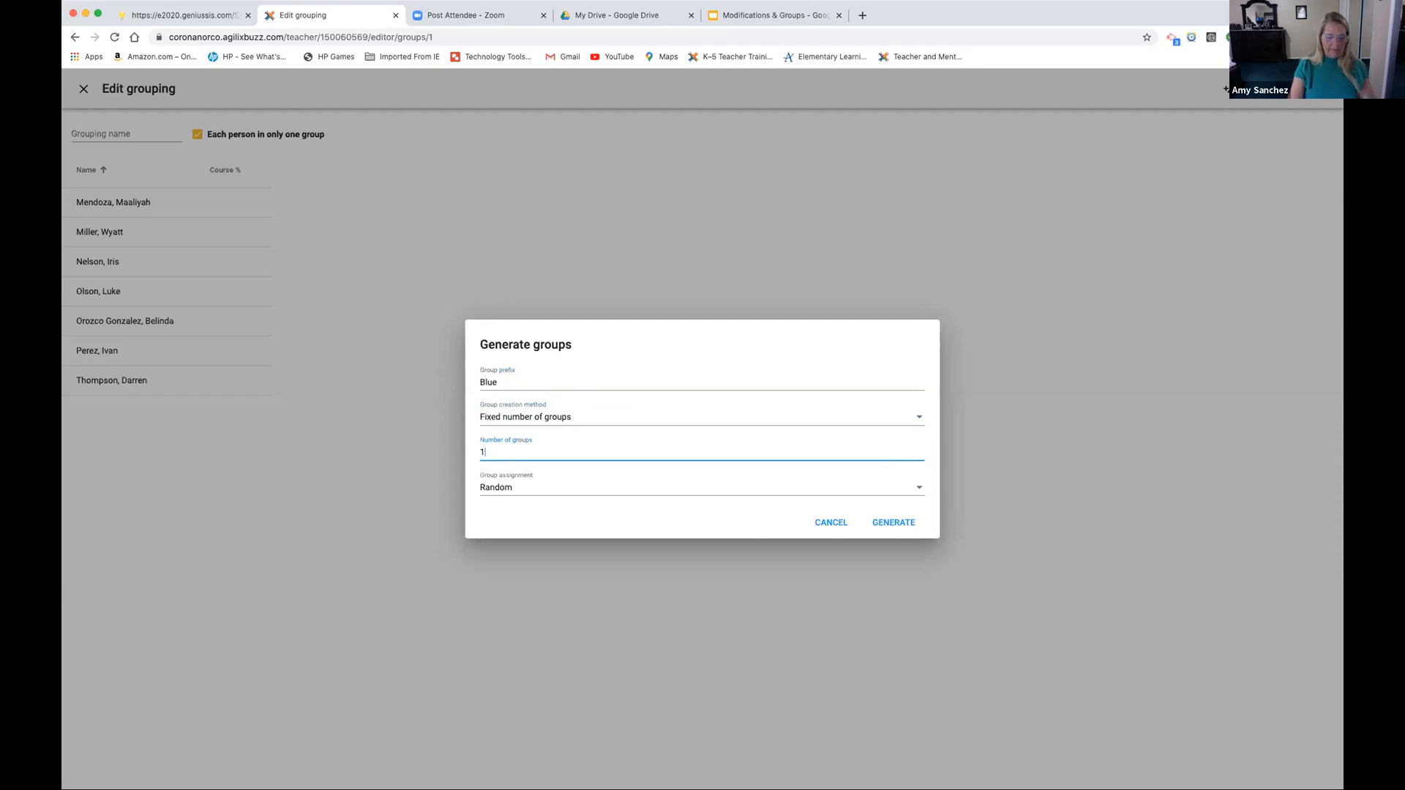
pyautogui.click(498, 488)
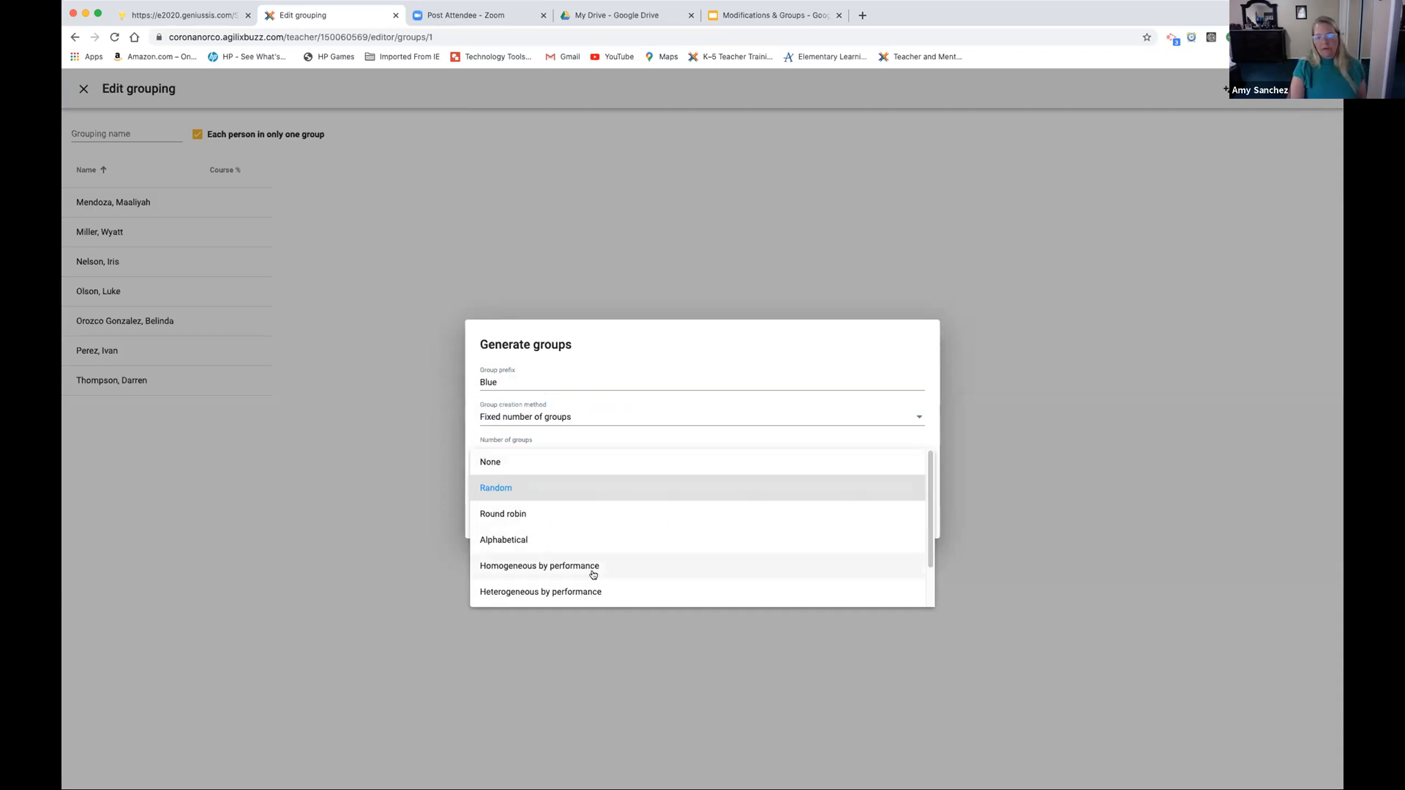
pyautogui.click(490, 463)
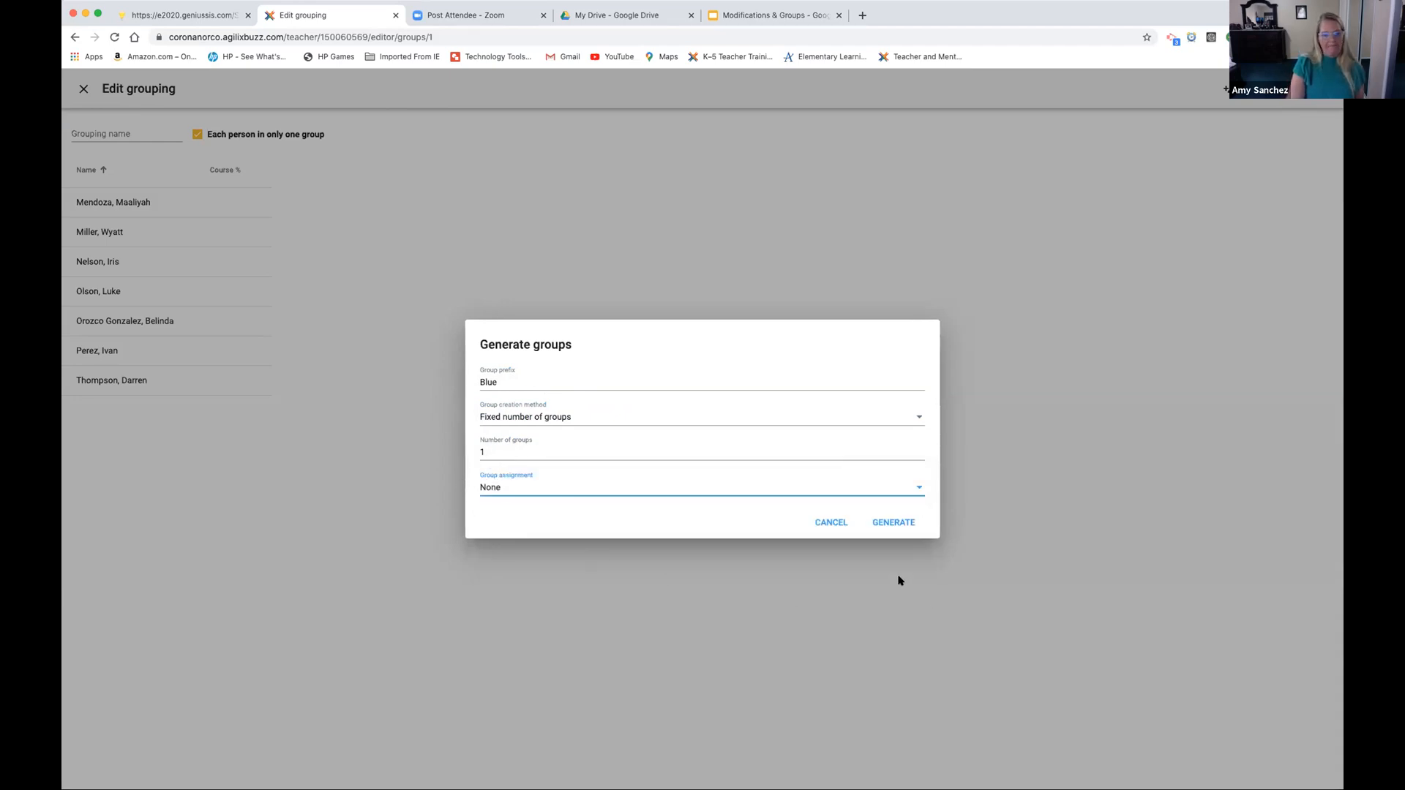
pyautogui.click(901, 524)
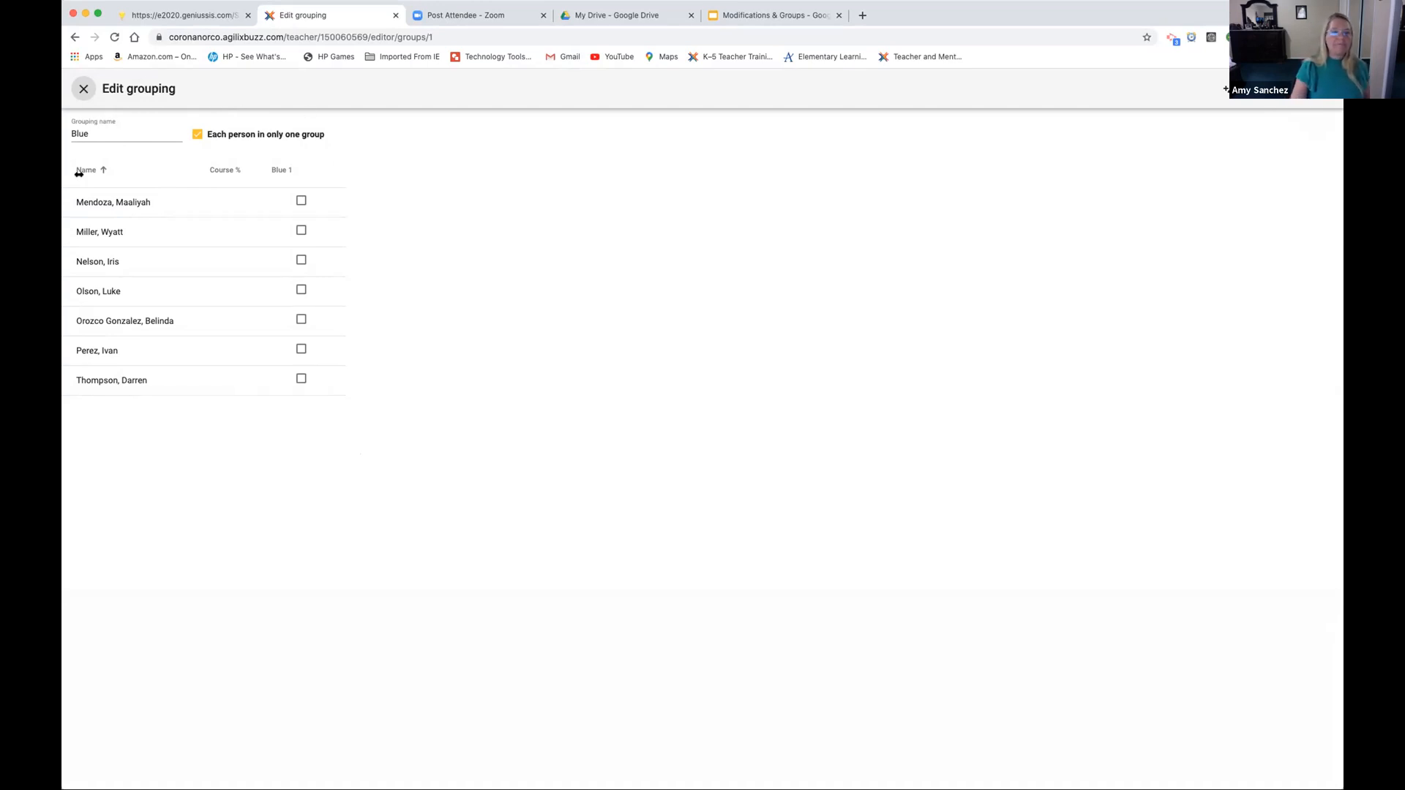
# Put the third and fifth listed students in the Blue 1 group and save the grouping
pyautogui.click(302, 261)
pyautogui.click(302, 320)
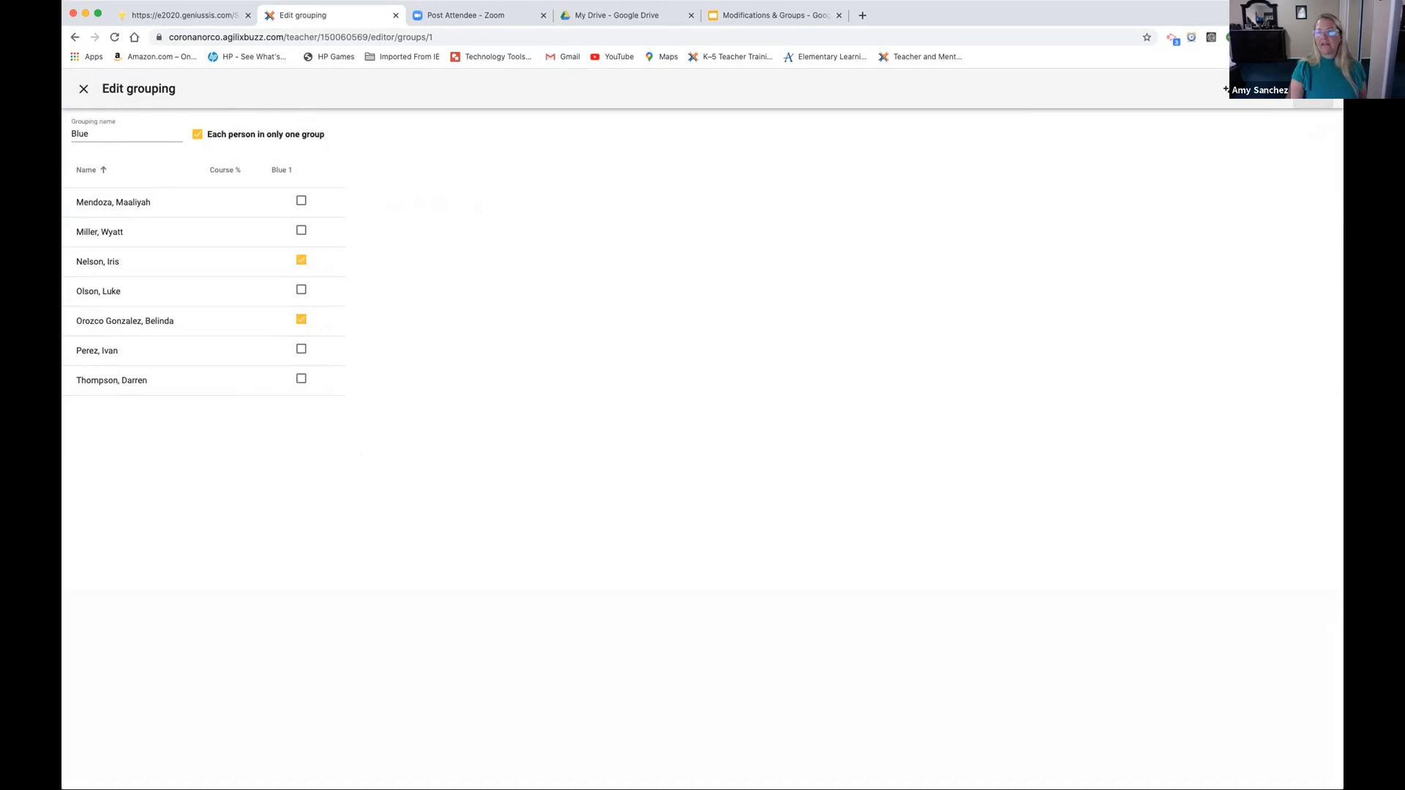
pyautogui.click(1315, 88)
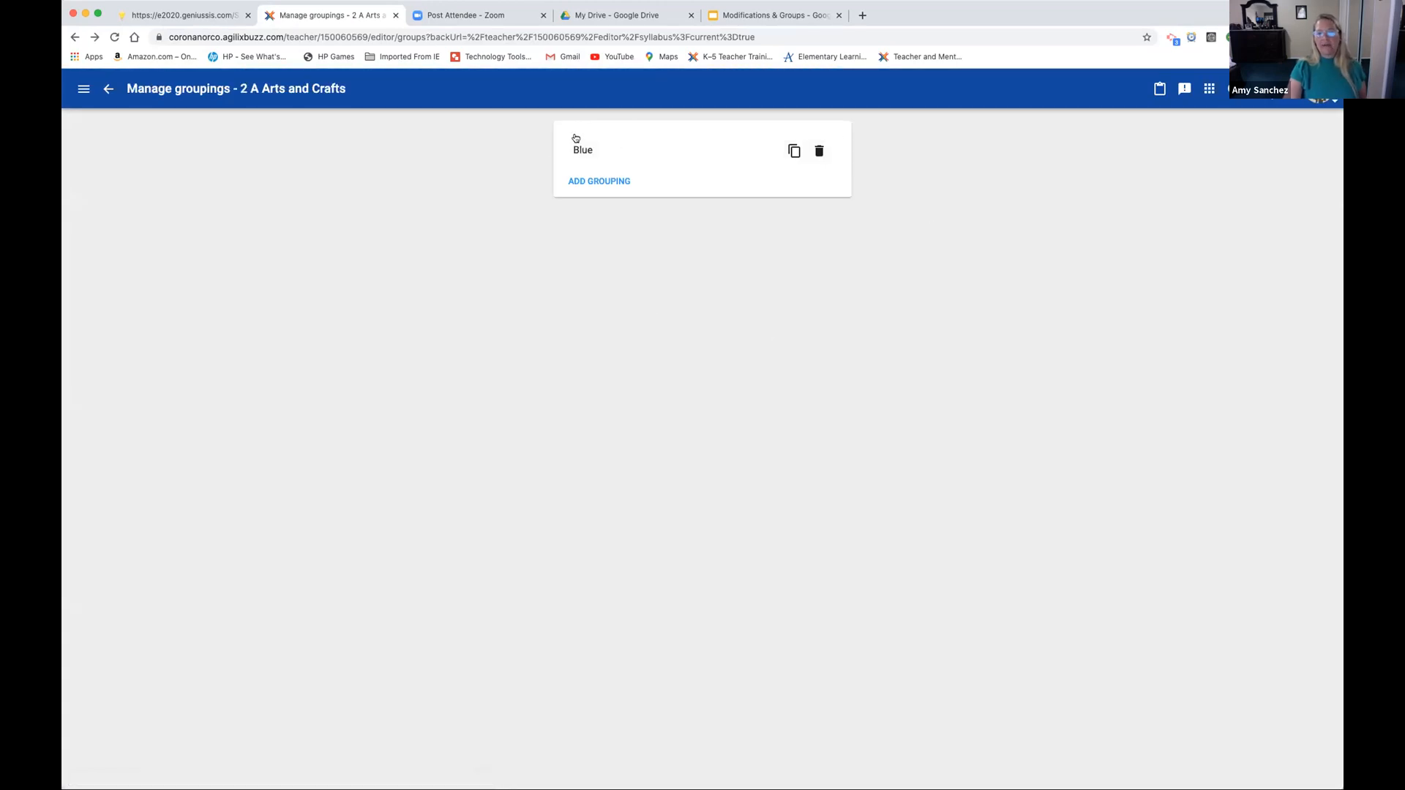
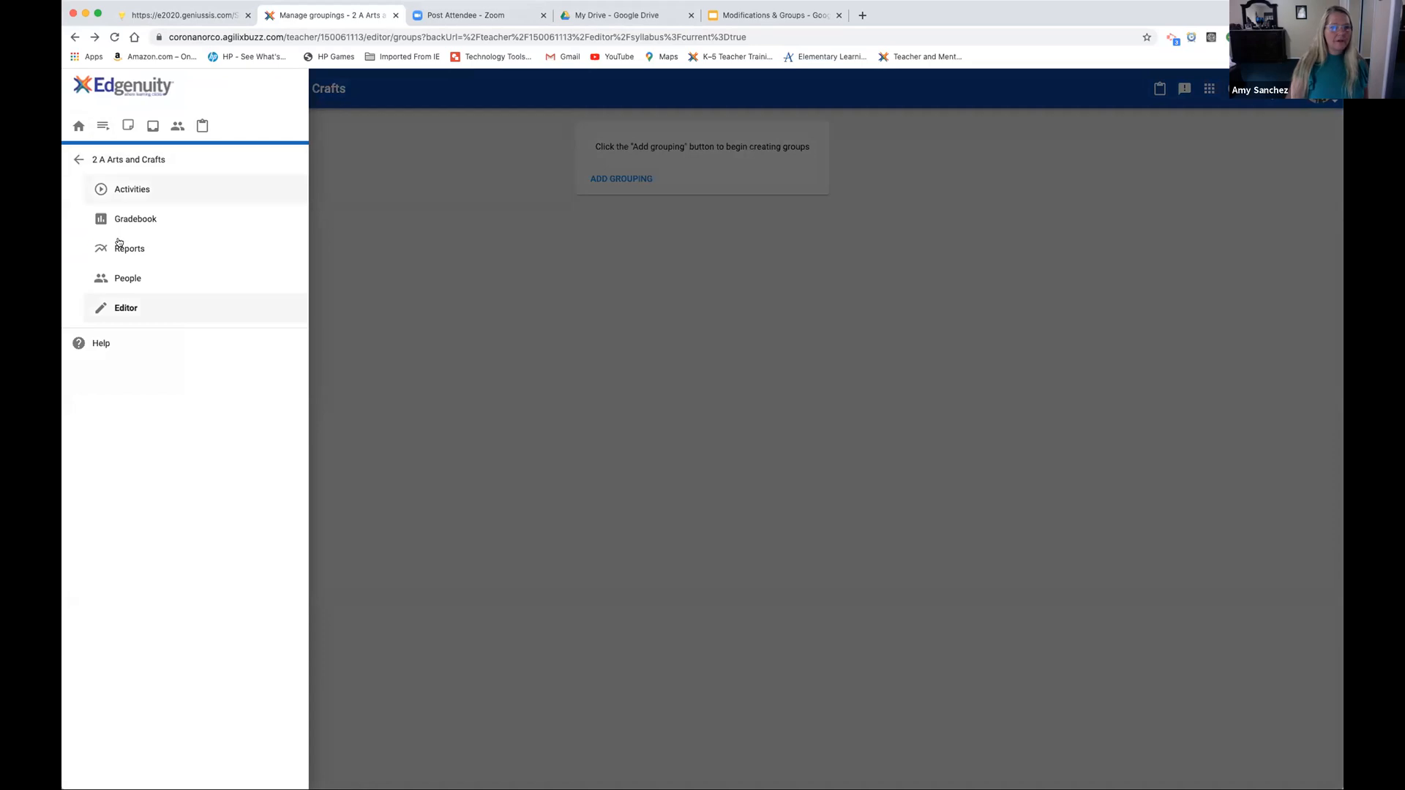
# Return to the Teacher App course overview and open the Reading Parkridge course's activities
pyautogui.click(79, 158)
pyautogui.click(84, 126)
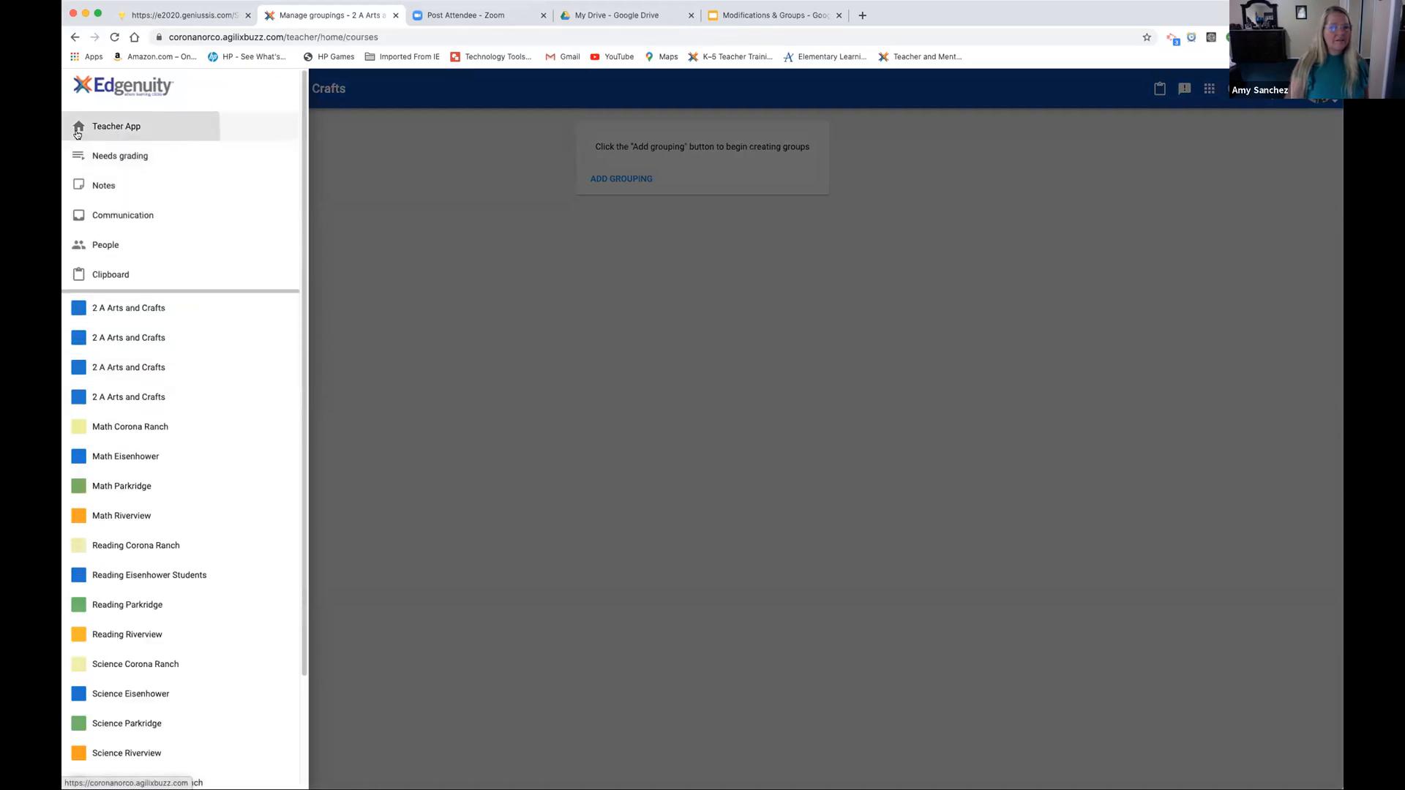
pyautogui.scroll(-8, 687, 554)
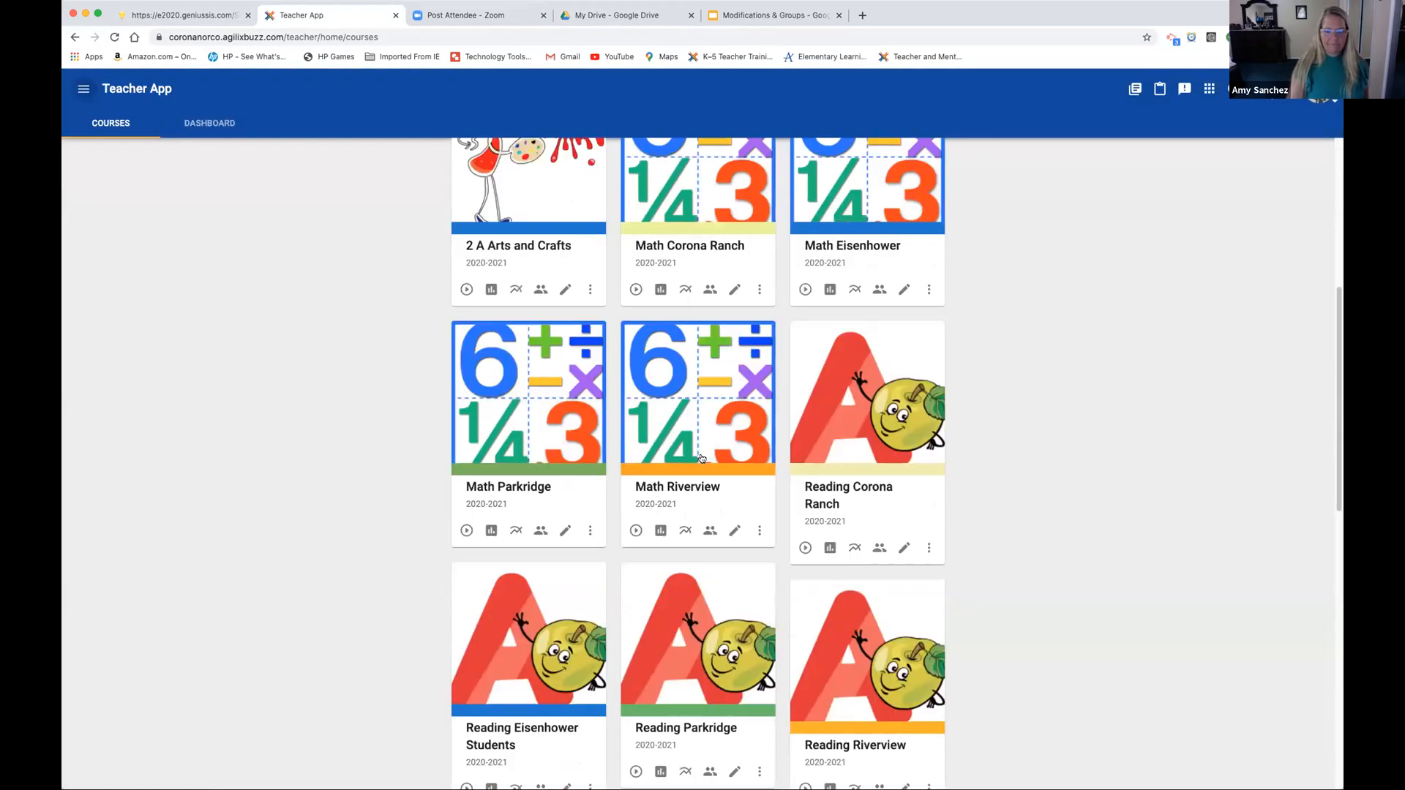
pyautogui.click(692, 549)
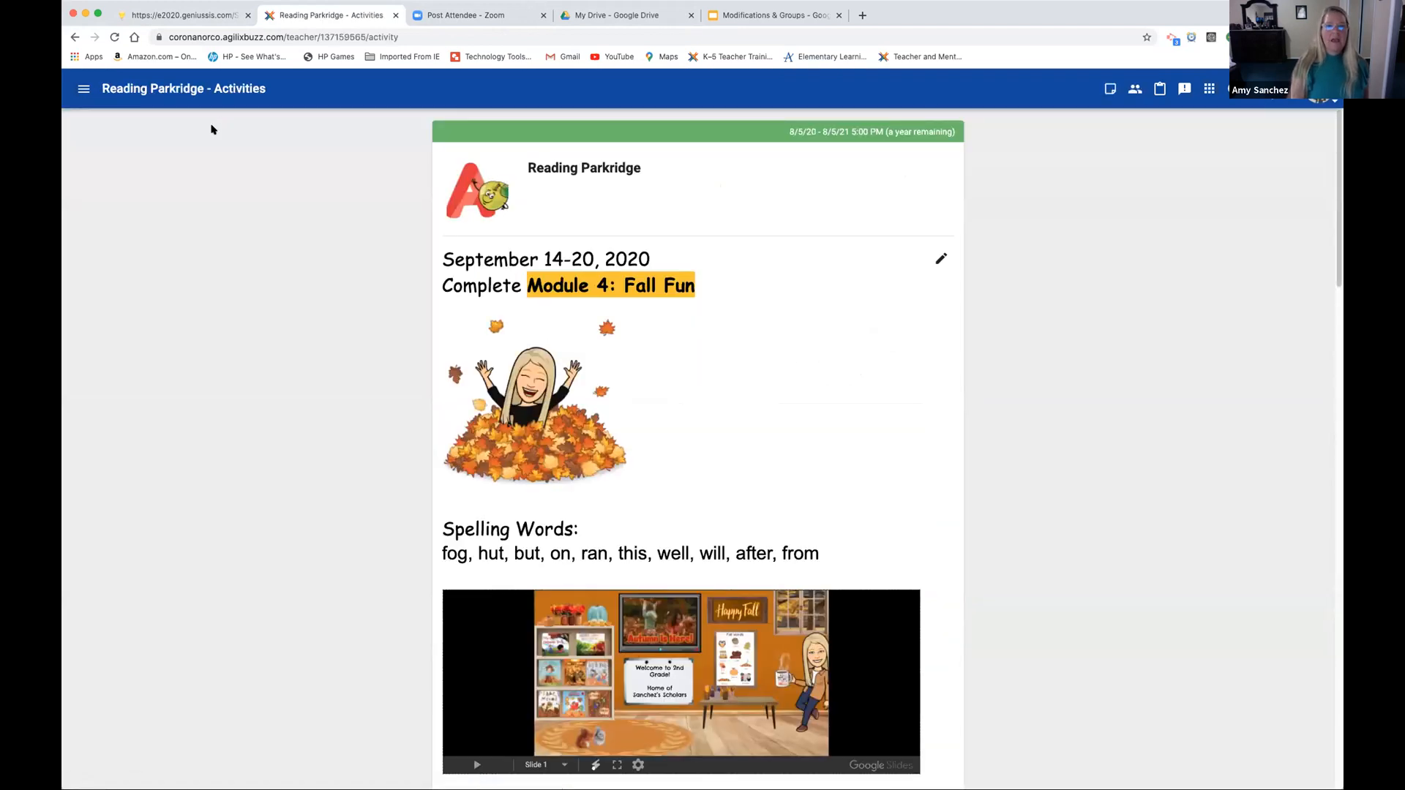
# Look through the Reading Parkridge activity list and expand Module 2: Family Fun
pyautogui.scroll(-1, 799, 442)
pyautogui.scroll(-10, 799, 441)
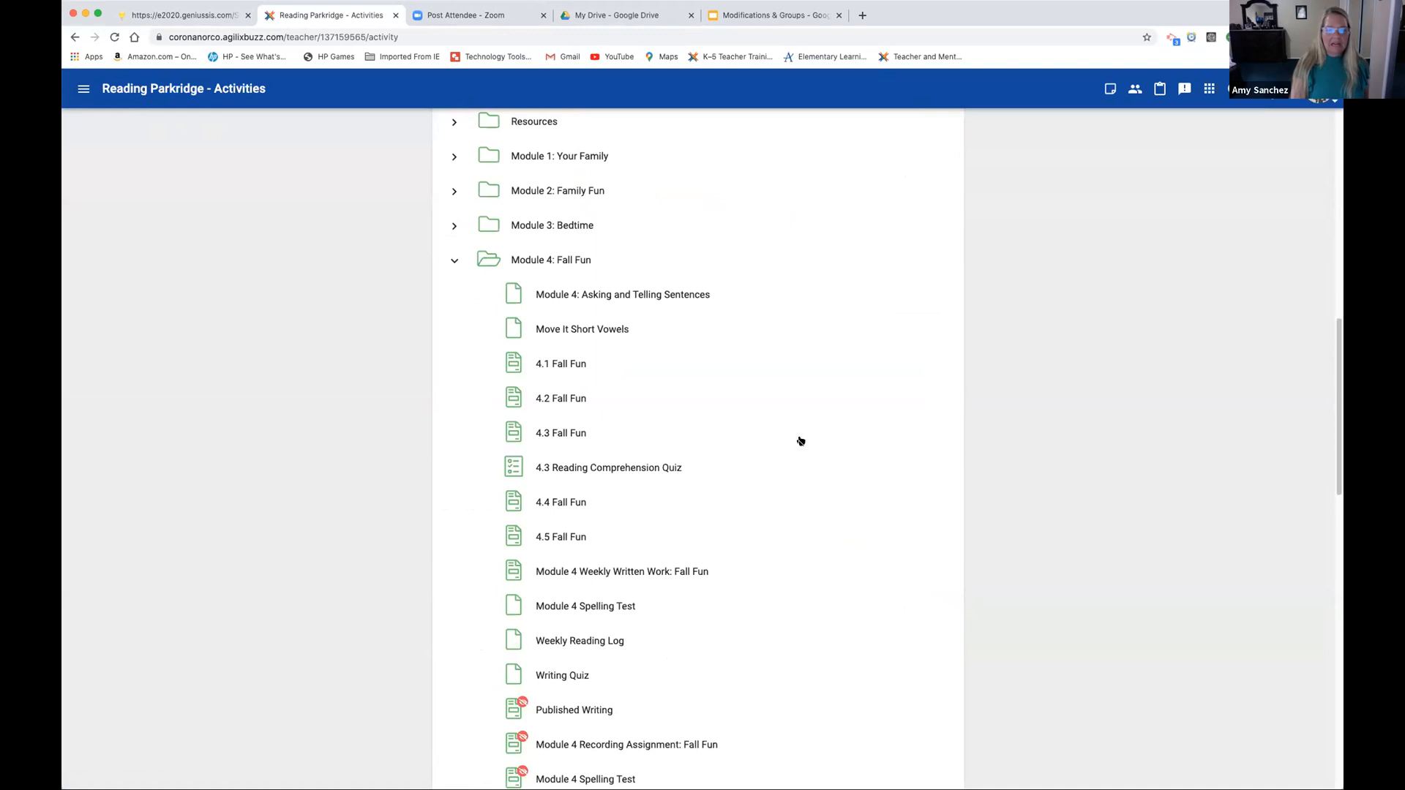
pyautogui.scroll(5, 800, 441)
pyautogui.scroll(-3, 800, 441)
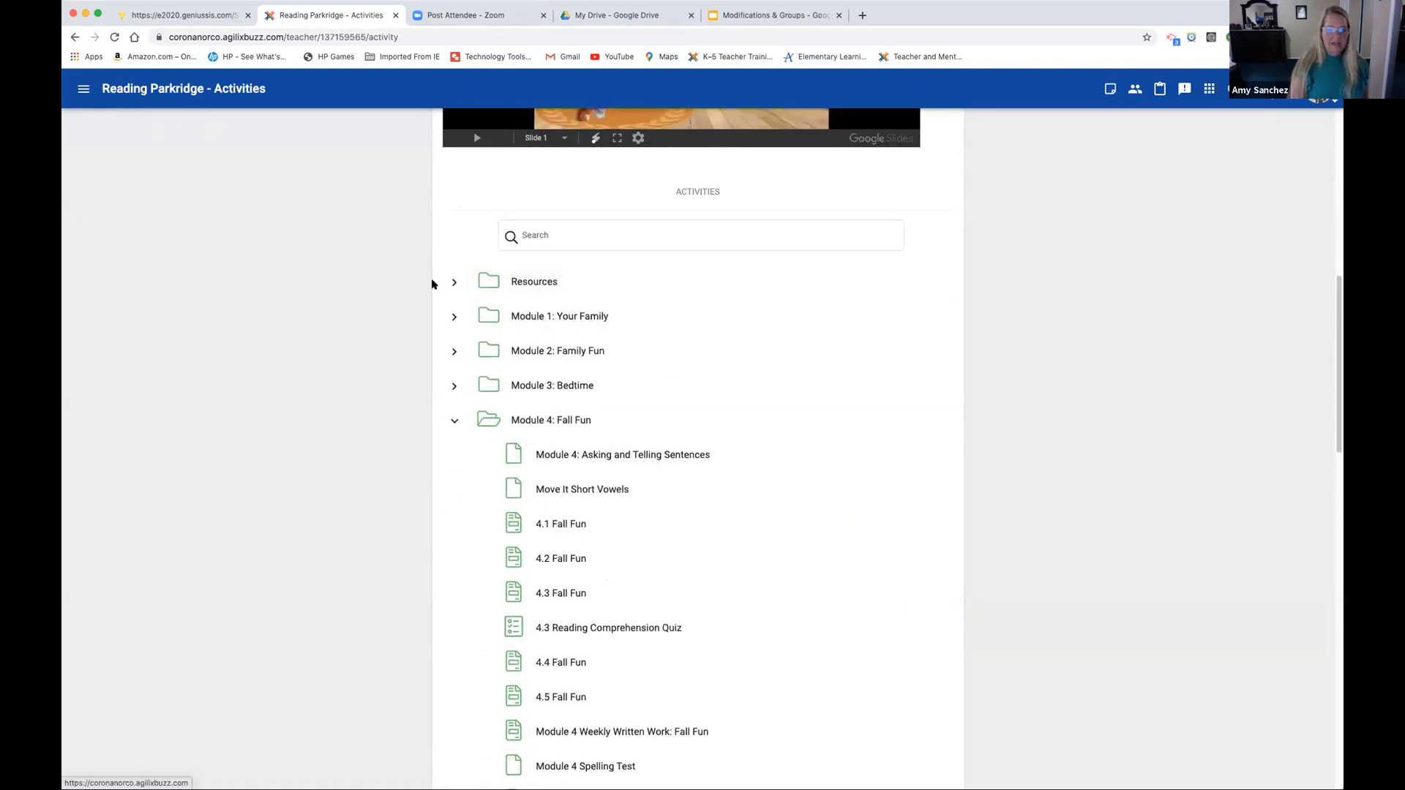
pyautogui.click(454, 352)
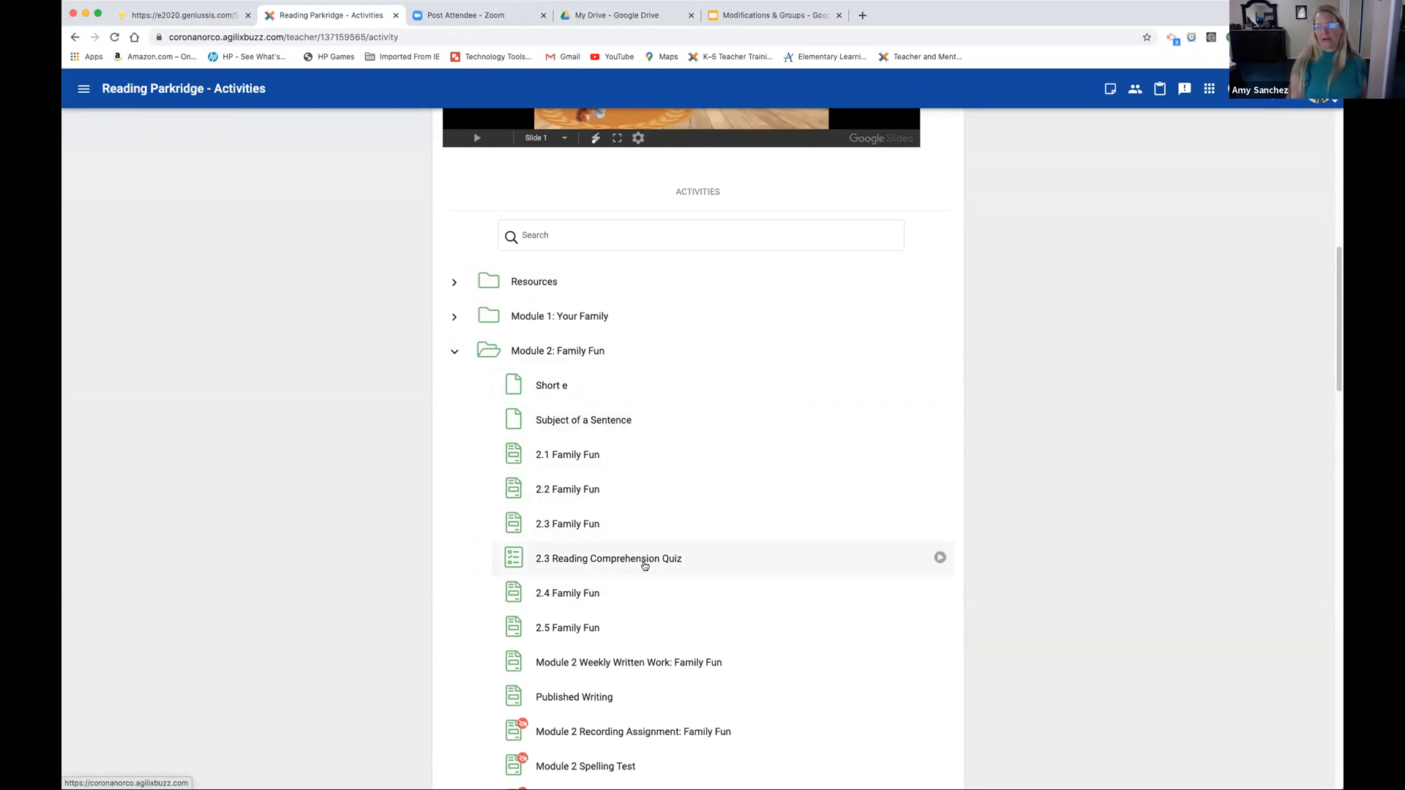
# Open Reading Parkridge in the course editor and expand Module 2: Family Fun in the syllabus
pyautogui.click(84, 87)
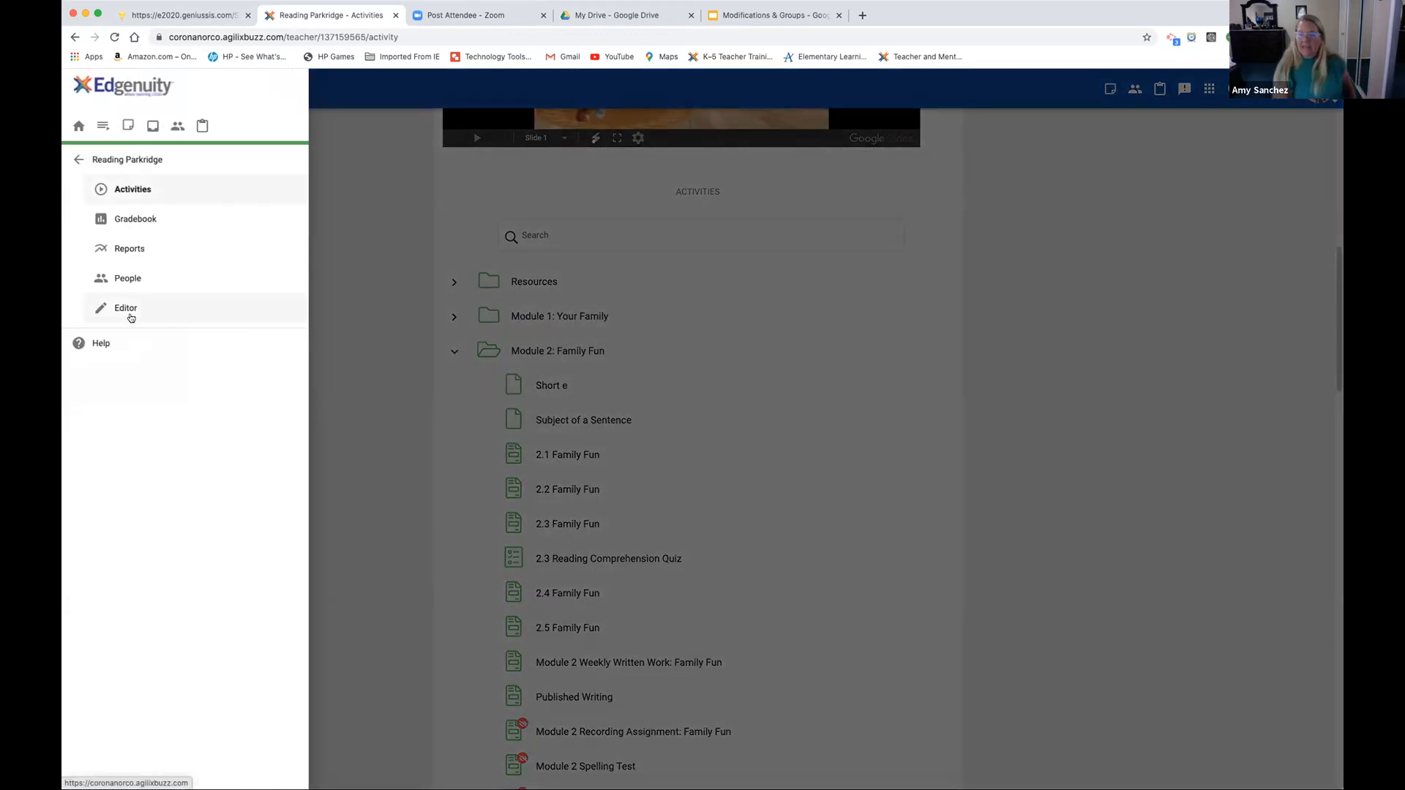
pyautogui.click(131, 314)
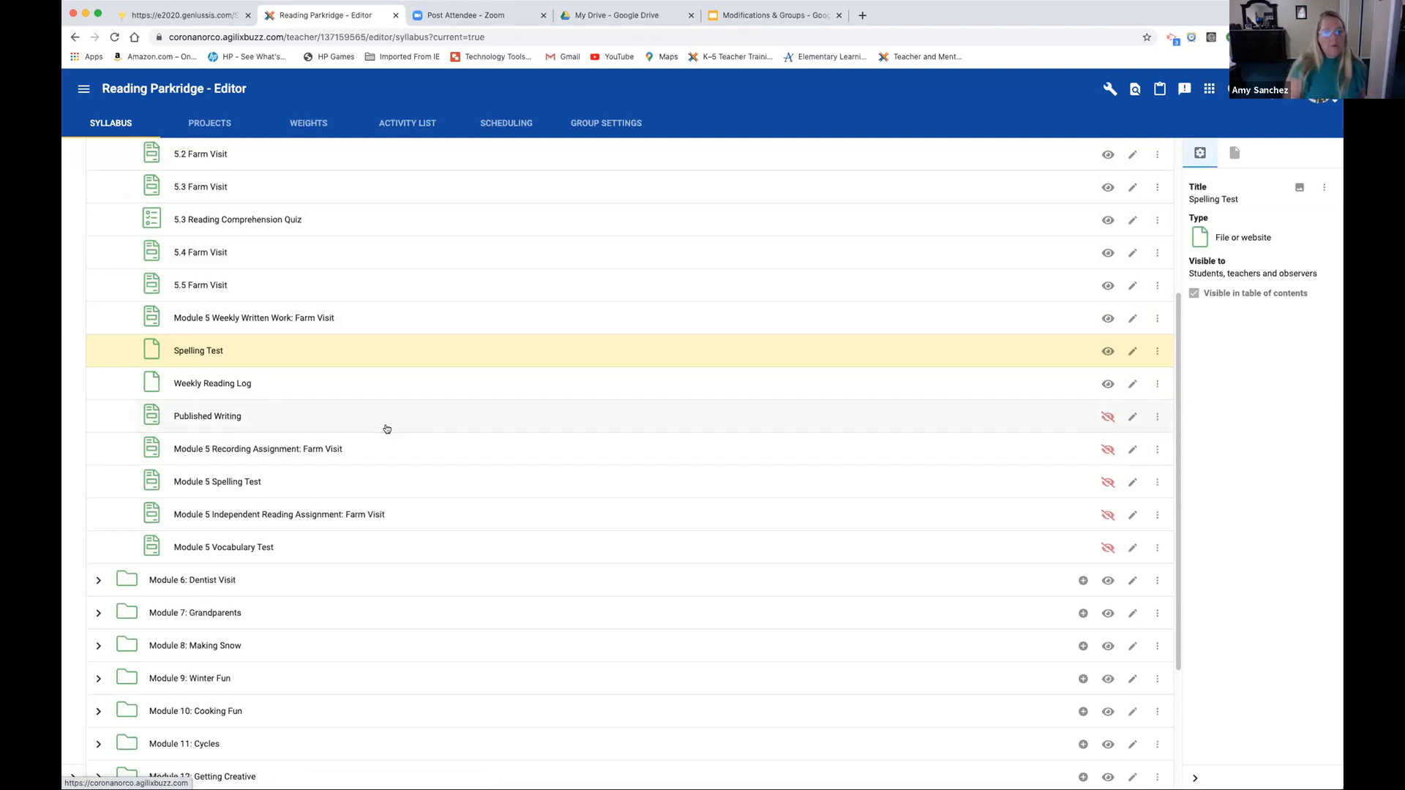
pyautogui.scroll(5, 381, 424)
pyautogui.click(98, 221)
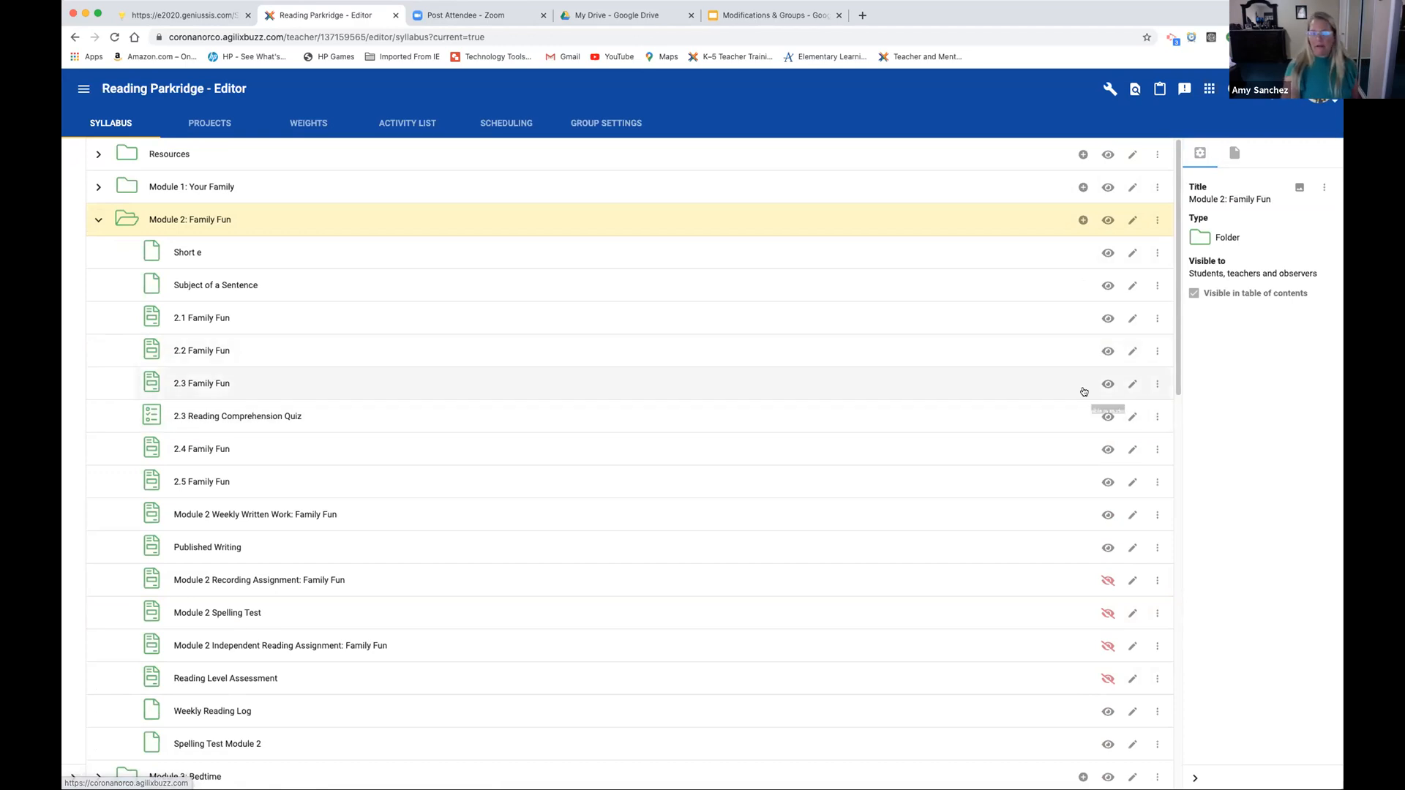
# Duplicate the 2.3 Reading Comprehension Quiz into the Module 2: Family Fun folder
pyautogui.click(1156, 416)
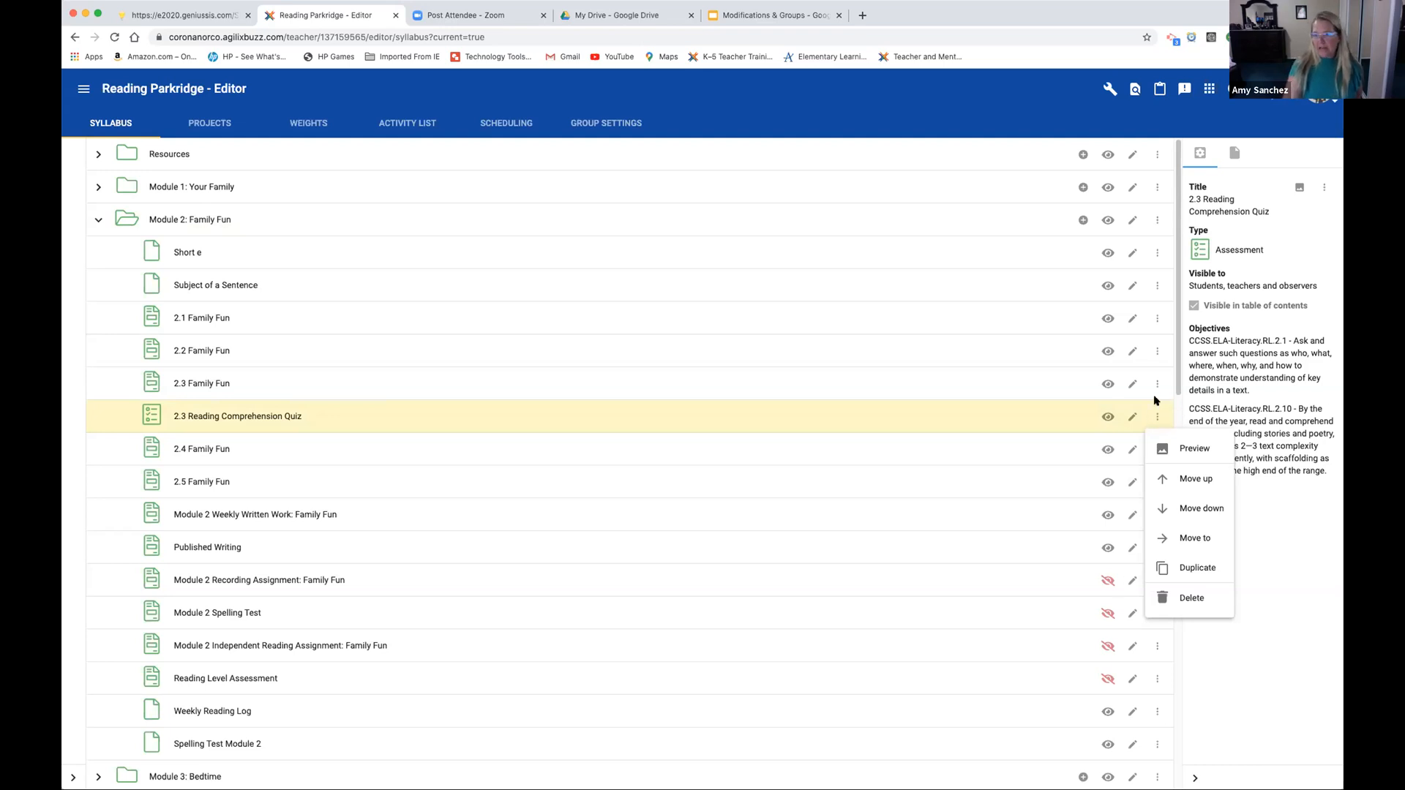
pyautogui.click(1201, 566)
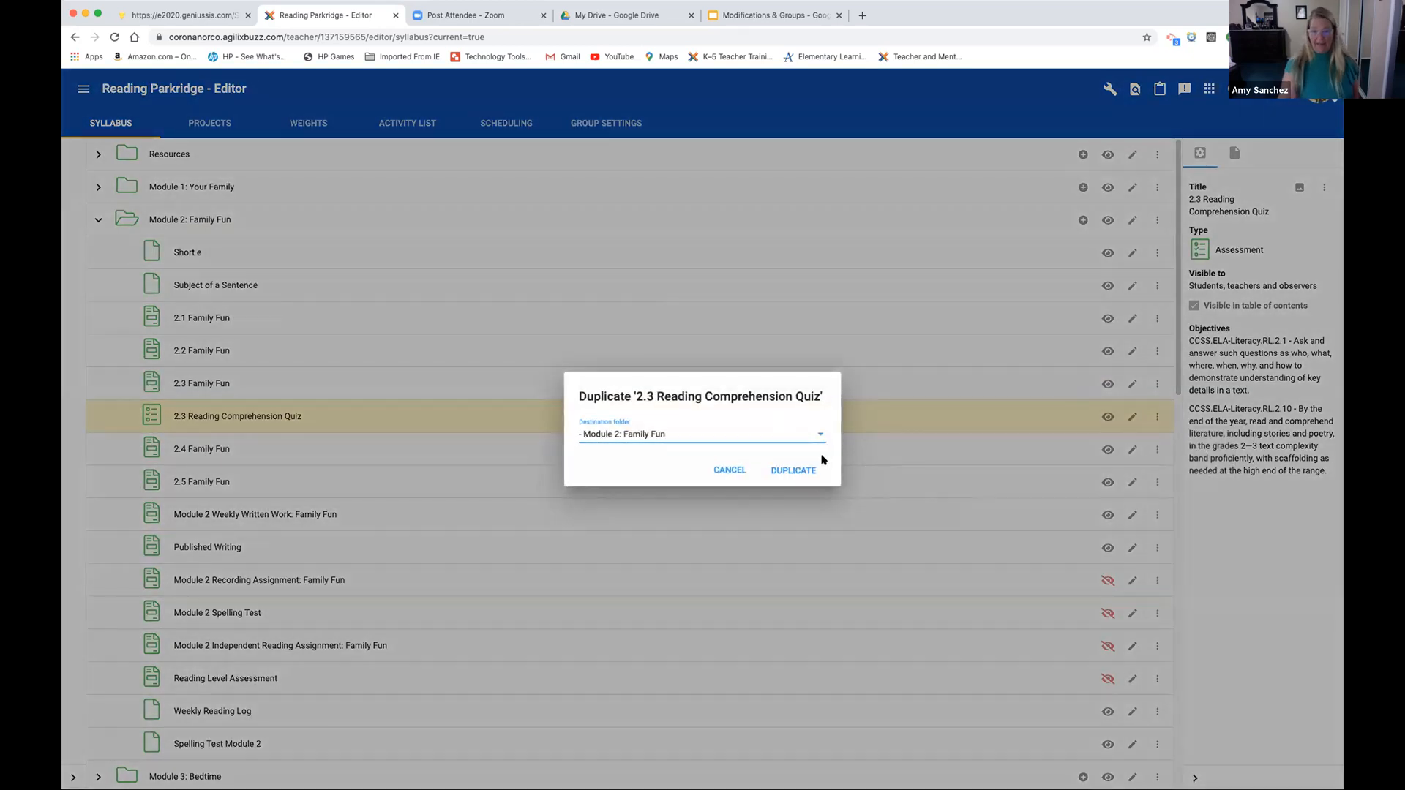
pyautogui.click(793, 471)
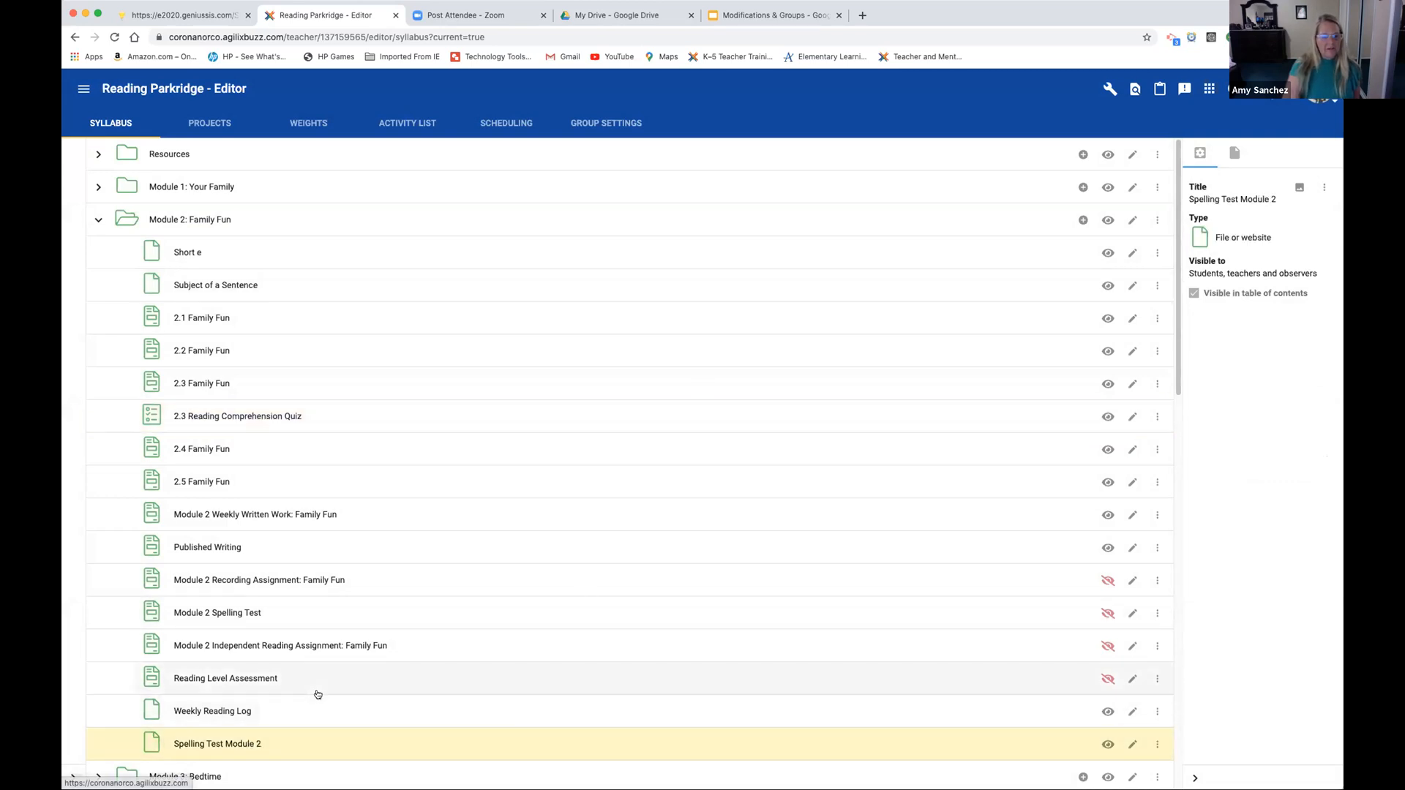
pyautogui.scroll(-1, 316, 694)
pyautogui.scroll(-2, 490, 538)
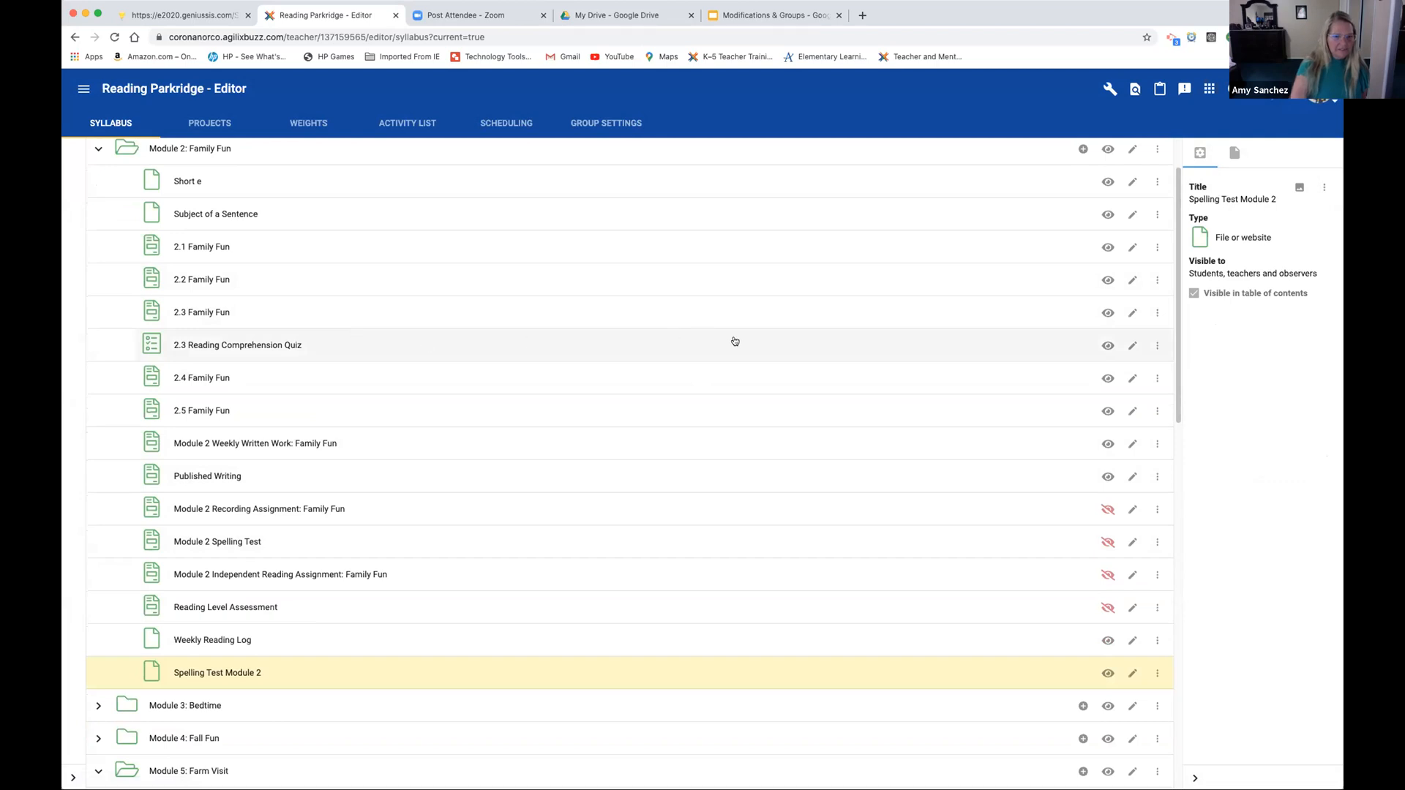
# Duplicate the 2.3 Reading Comprehension Quiz again in Module 2 and move the first copy directly below the original
pyautogui.click(1157, 346)
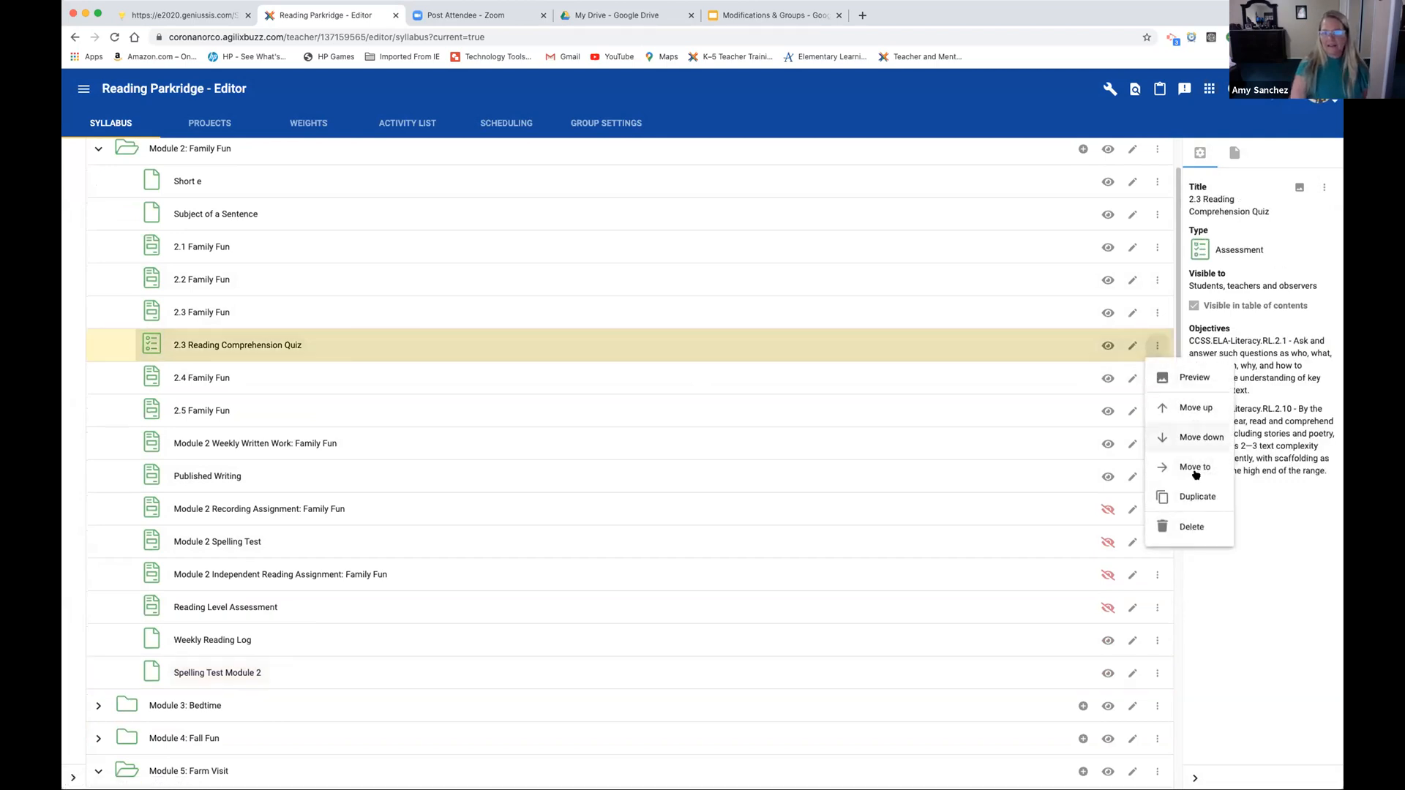
pyautogui.click(1190, 499)
pyautogui.click(775, 469)
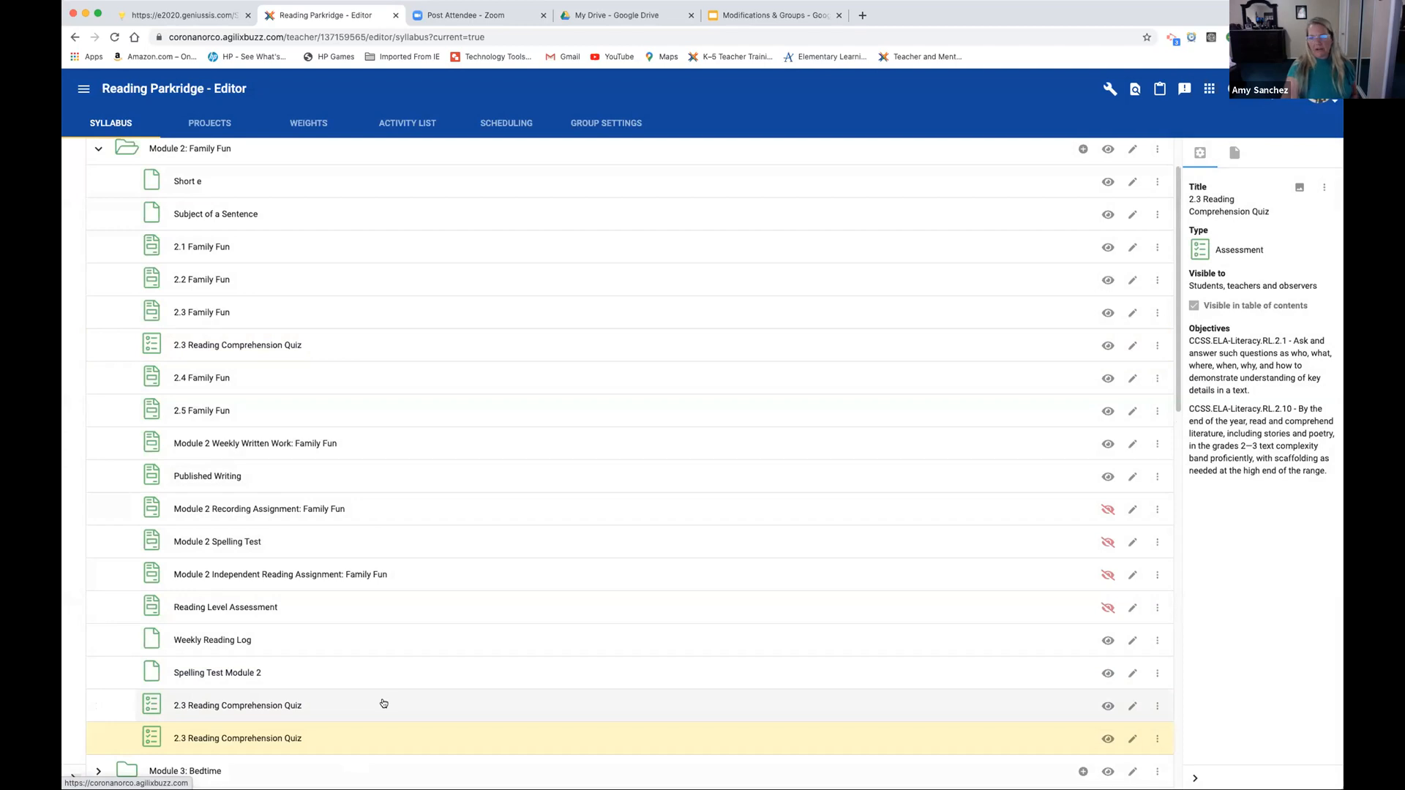
pyautogui.click(439, 707)
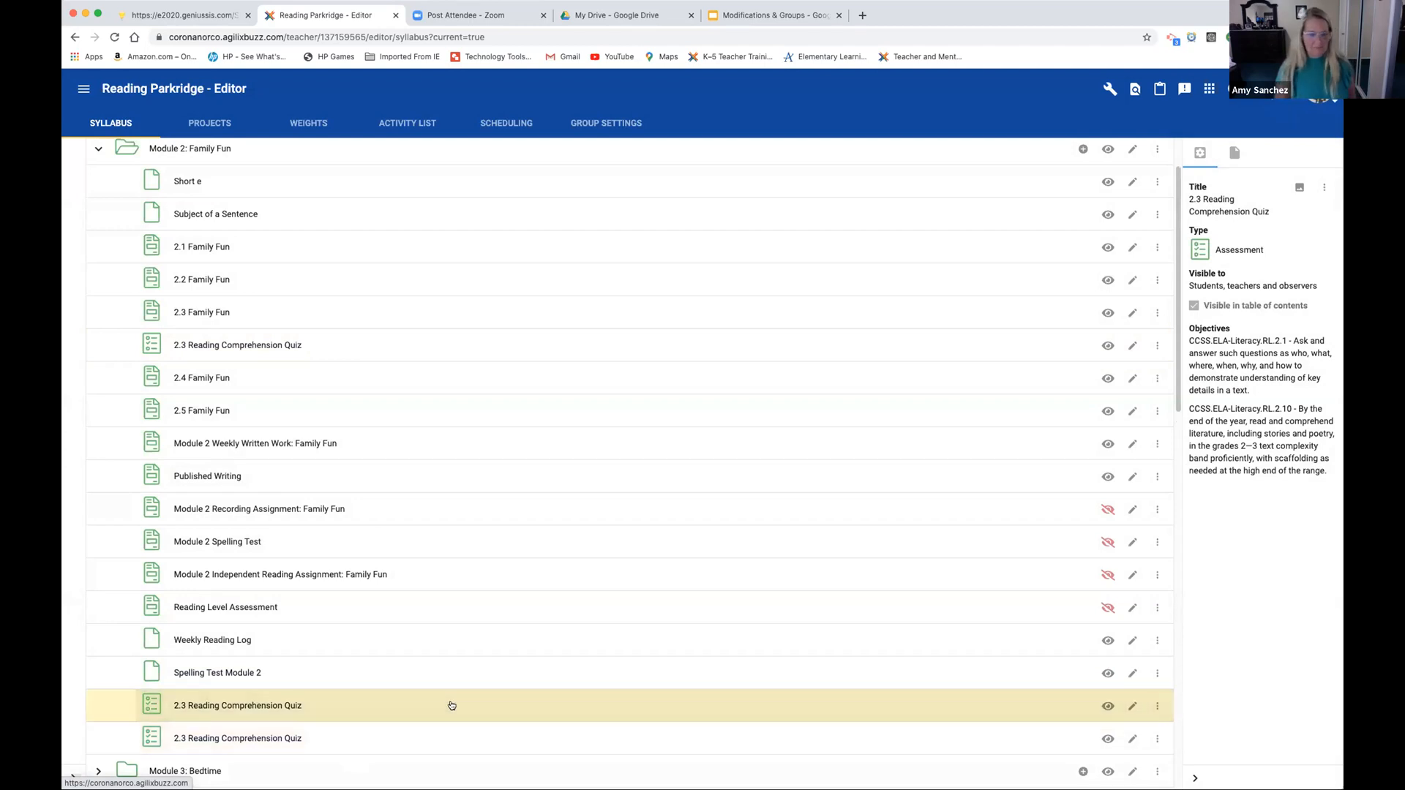
pyautogui.moveTo(527, 715); pyautogui.dragTo(461, 368)
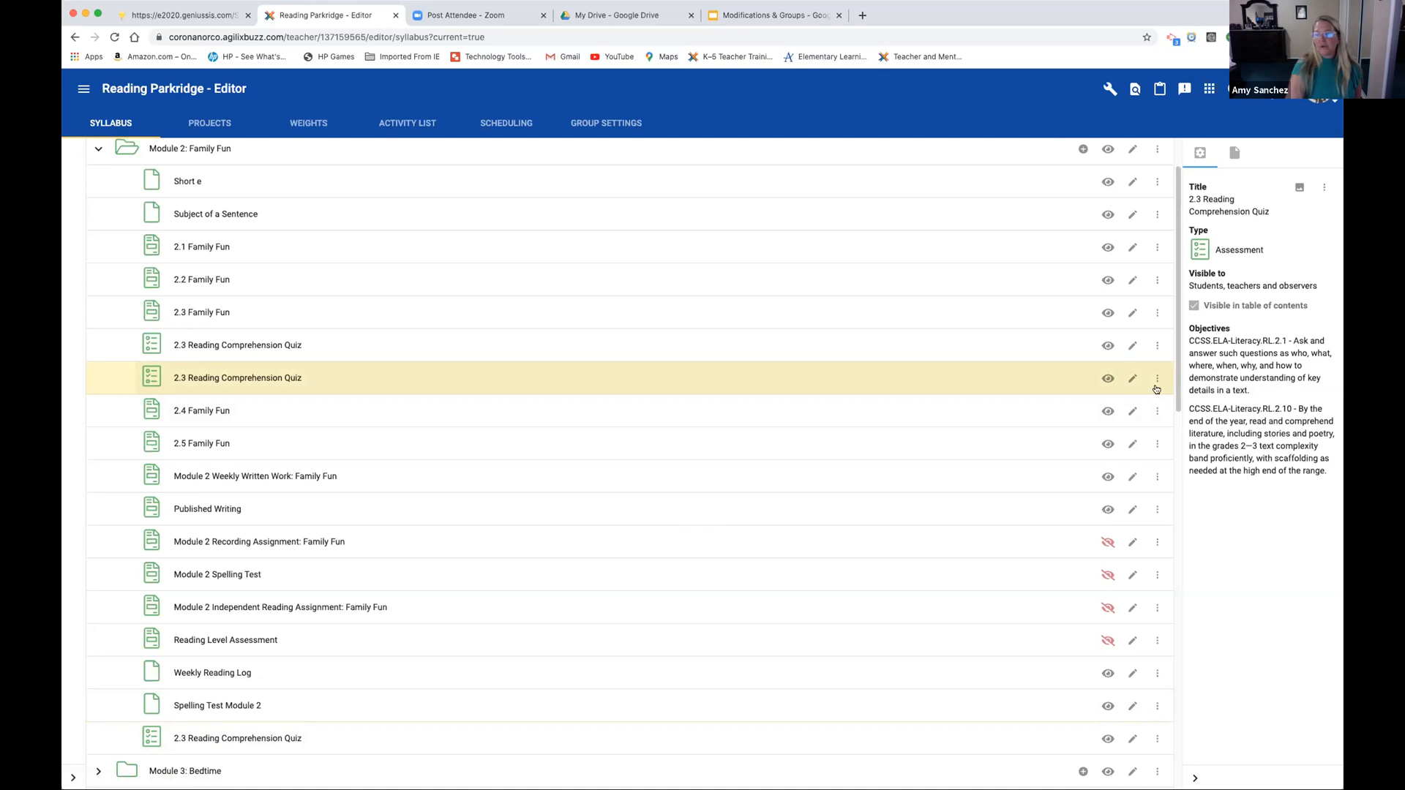
# Open the copied 2.3 Reading Comprehension Quiz below the original for editing and set its number of attempts to 1
pyautogui.click(1133, 379)
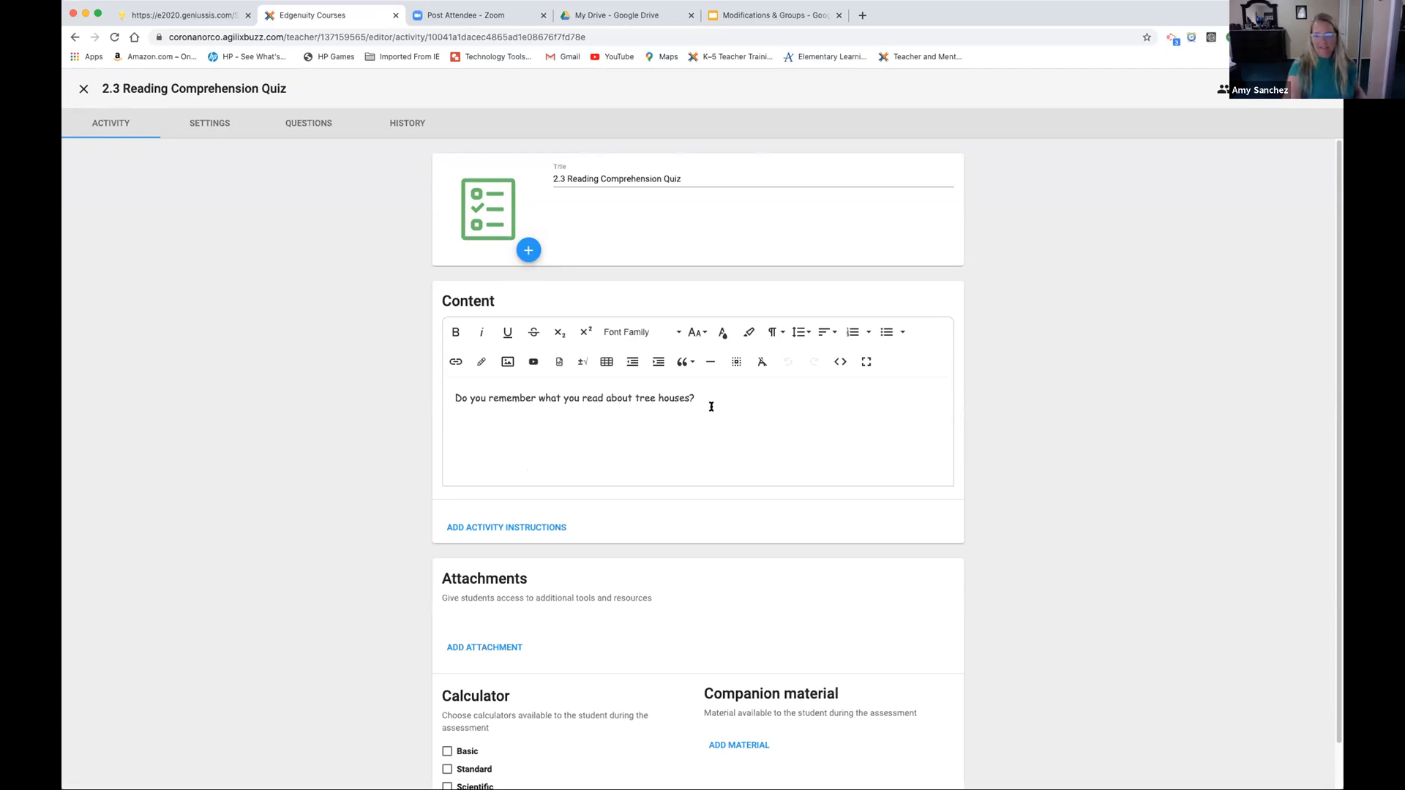
pyautogui.click(203, 124)
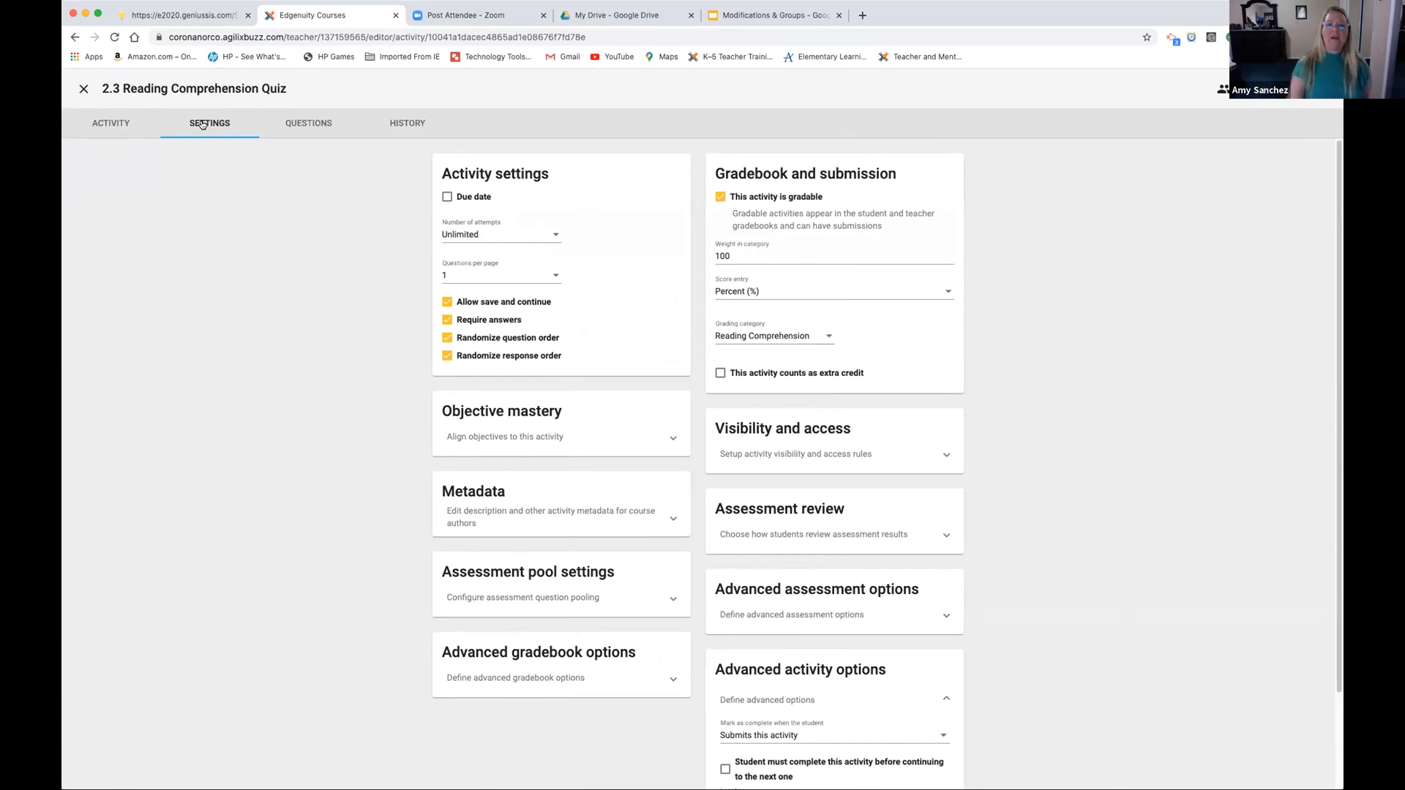
pyautogui.click(476, 238)
pyautogui.click(444, 265)
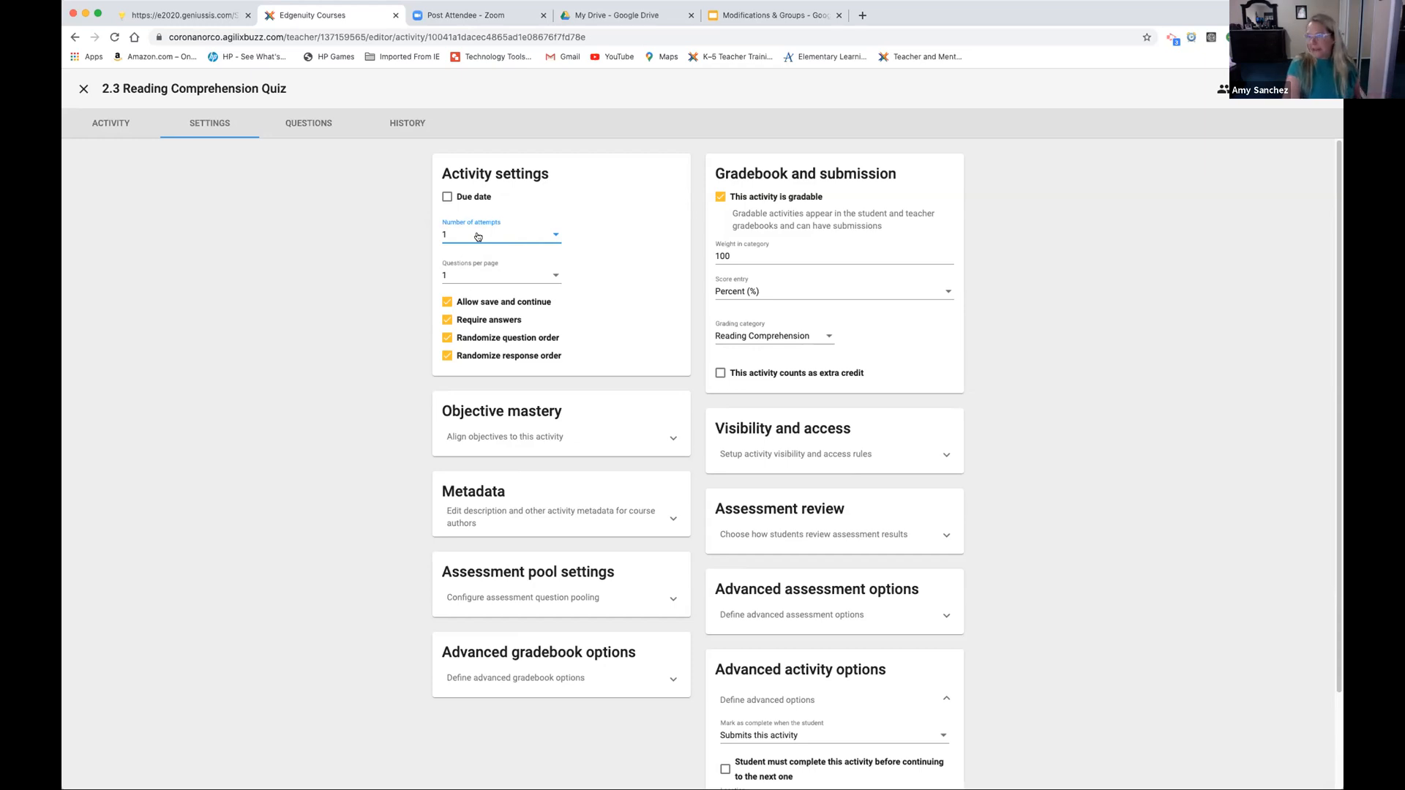
pyautogui.click(477, 236)
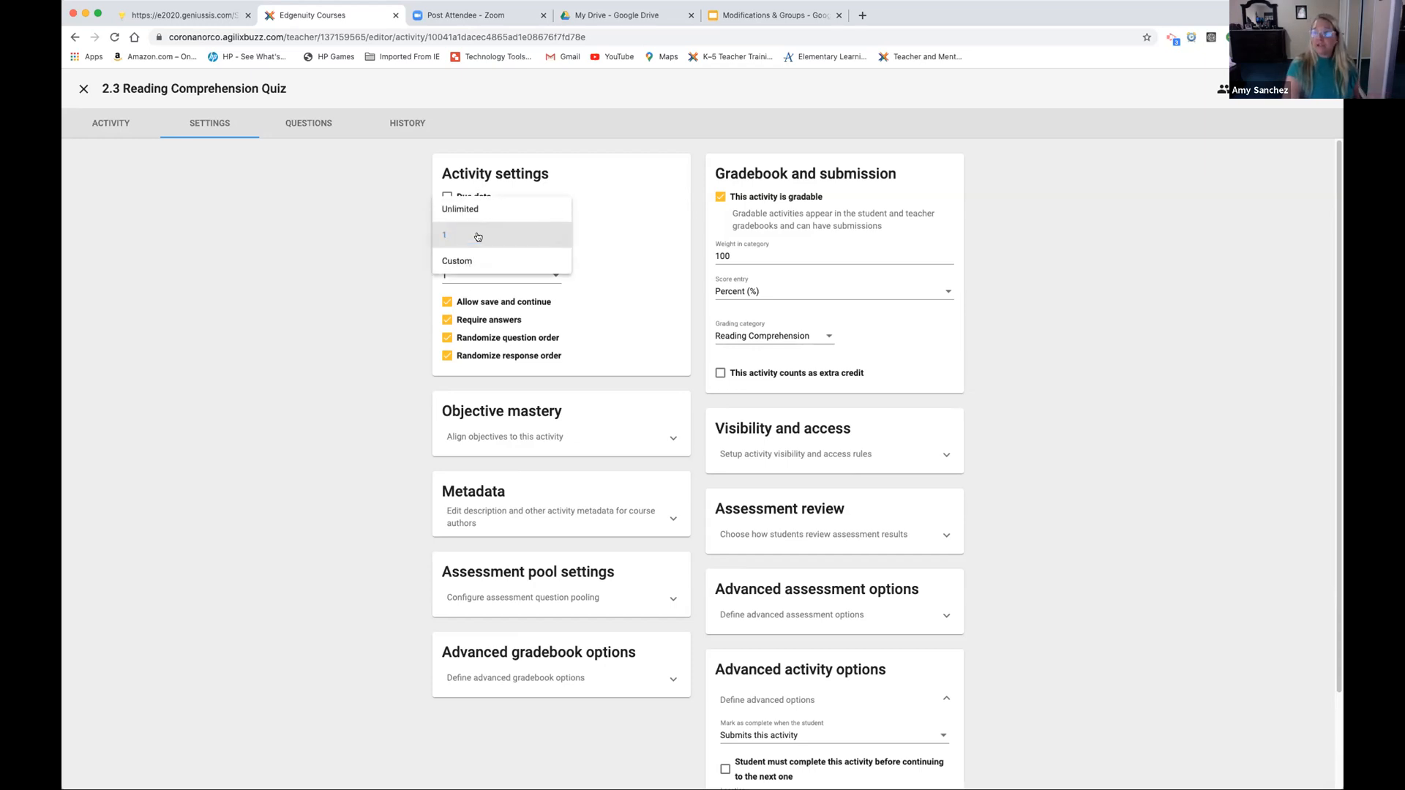
pyautogui.click(477, 209)
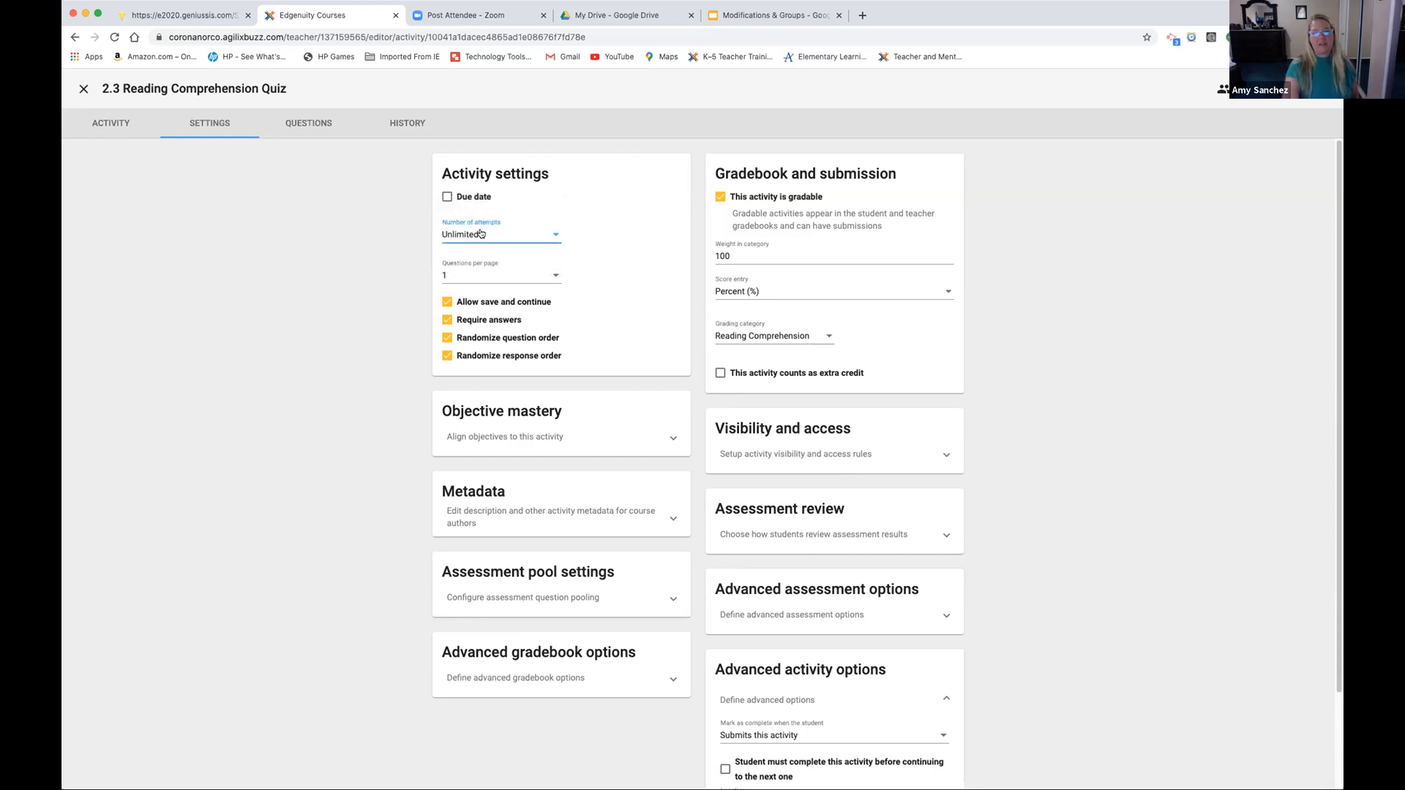
pyautogui.click(481, 234)
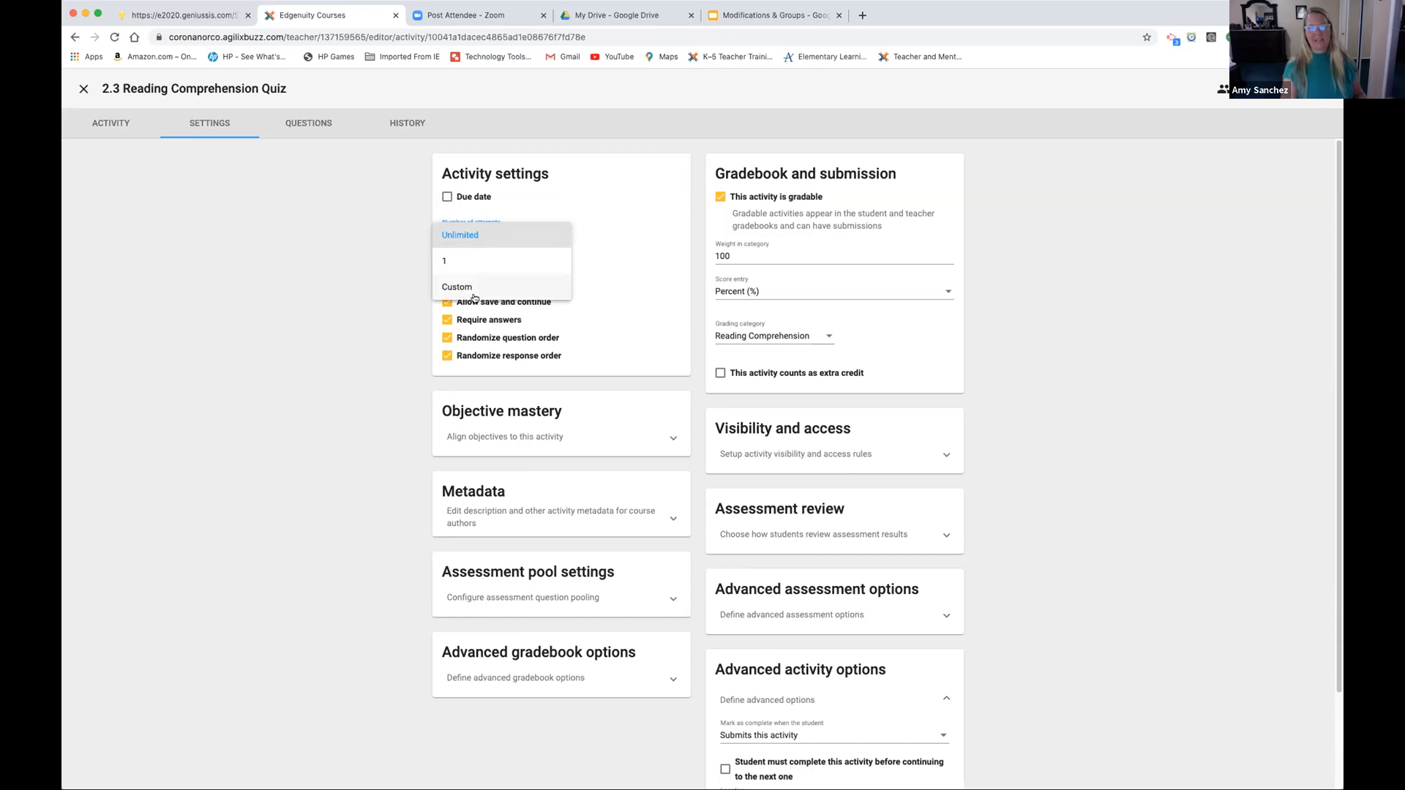
pyautogui.click(484, 257)
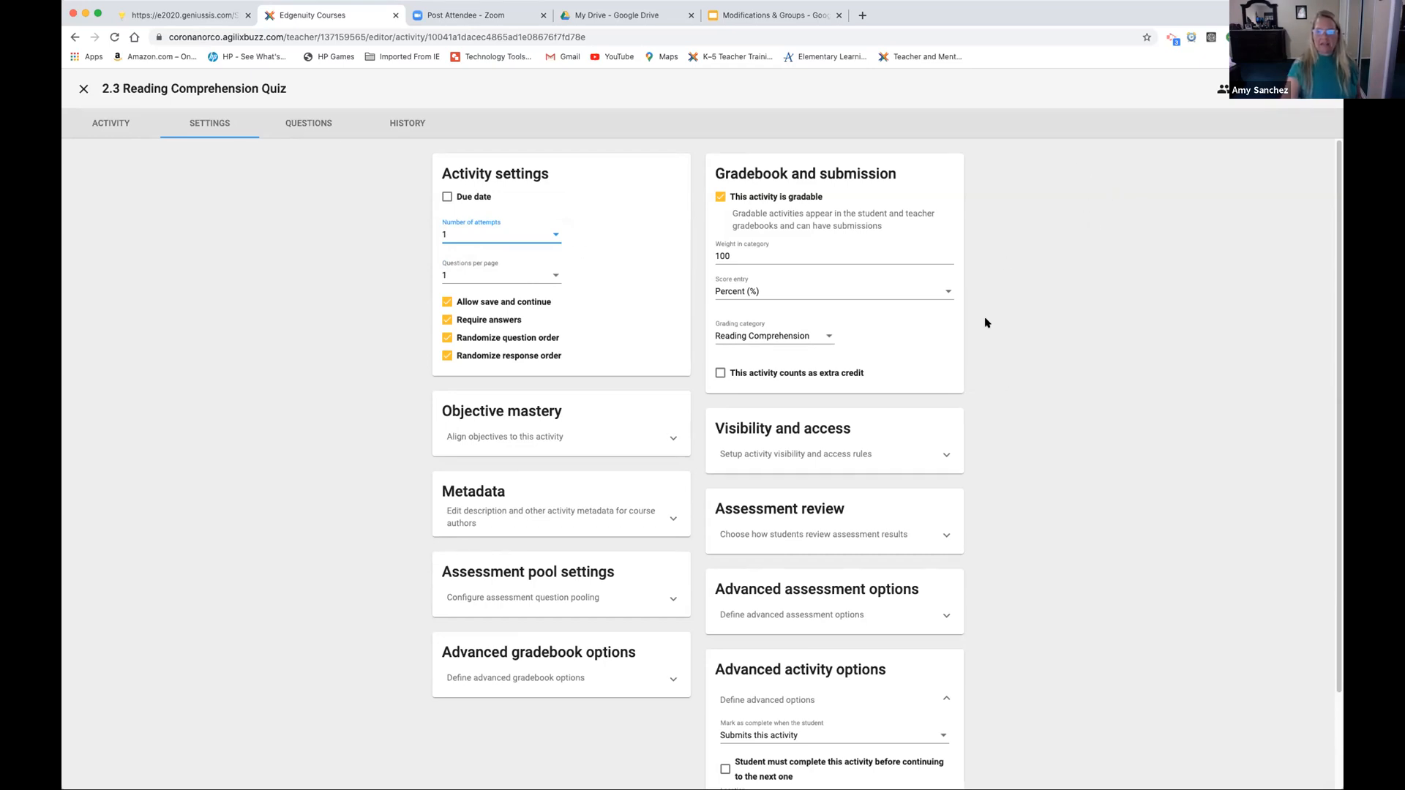
# Enable Show highlighter and Show answer eliminator in the quiz copy's advanced assessment options, and expand the advanced gradebook options
pyautogui.scroll(-2, 1028, 498)
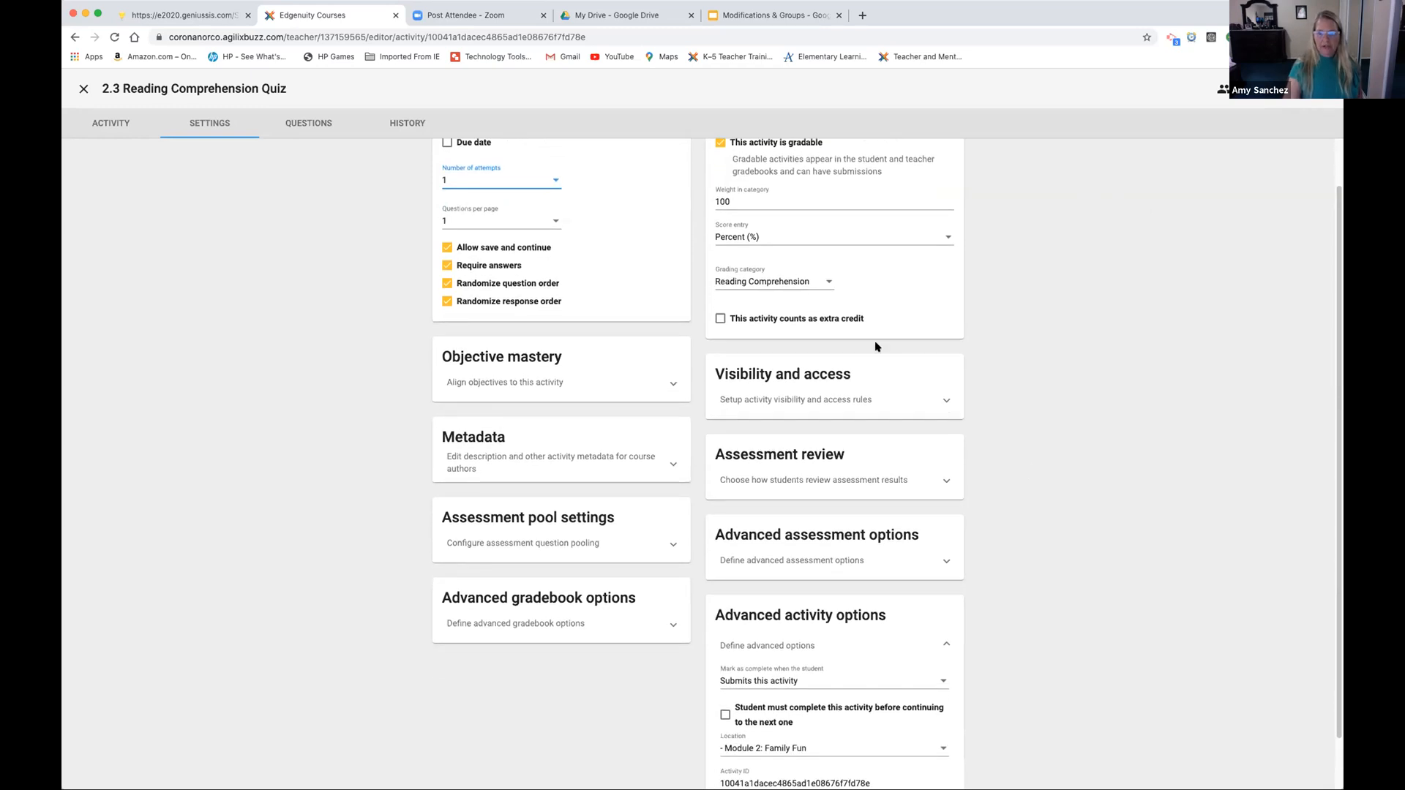
pyautogui.click(913, 535)
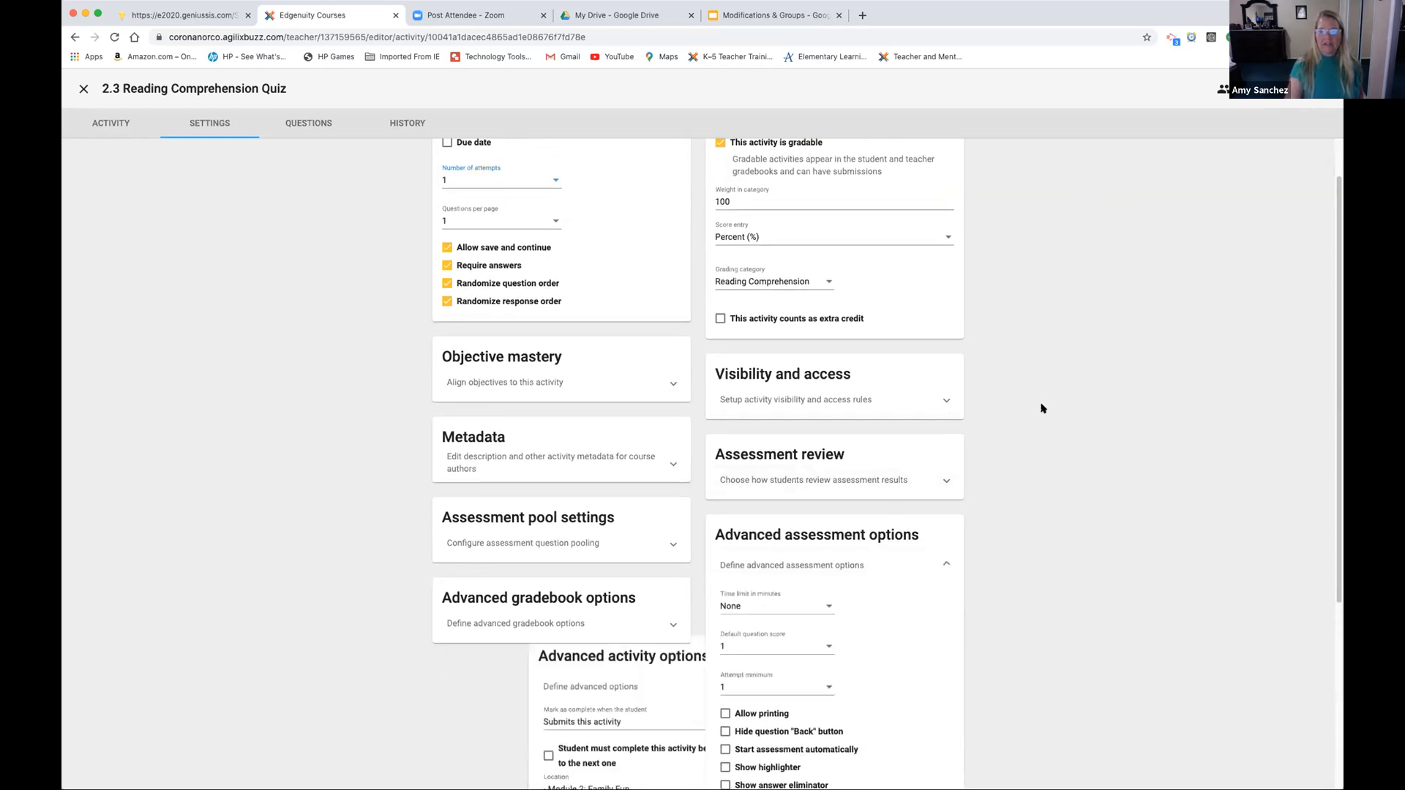
pyautogui.scroll(-5, 1043, 408)
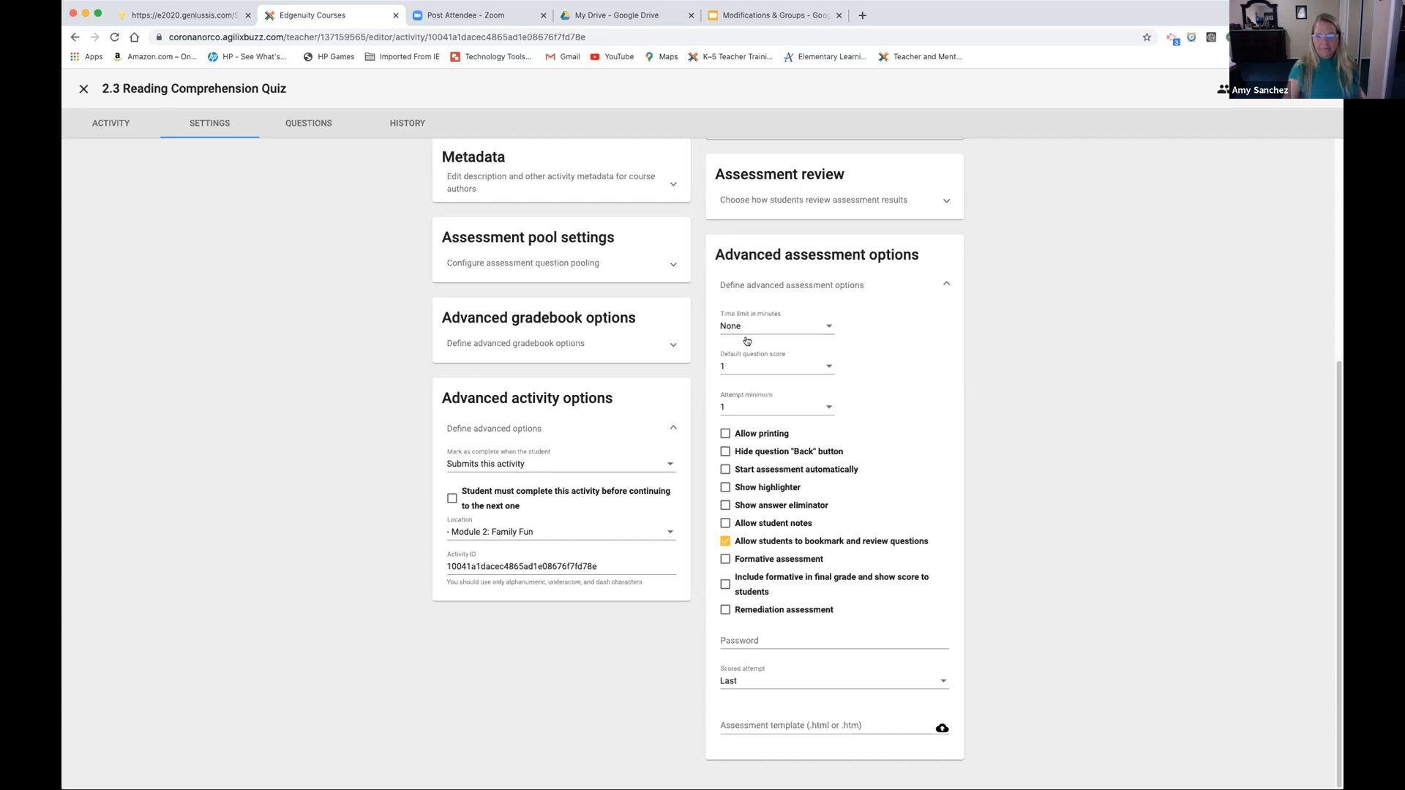
pyautogui.click(724, 488)
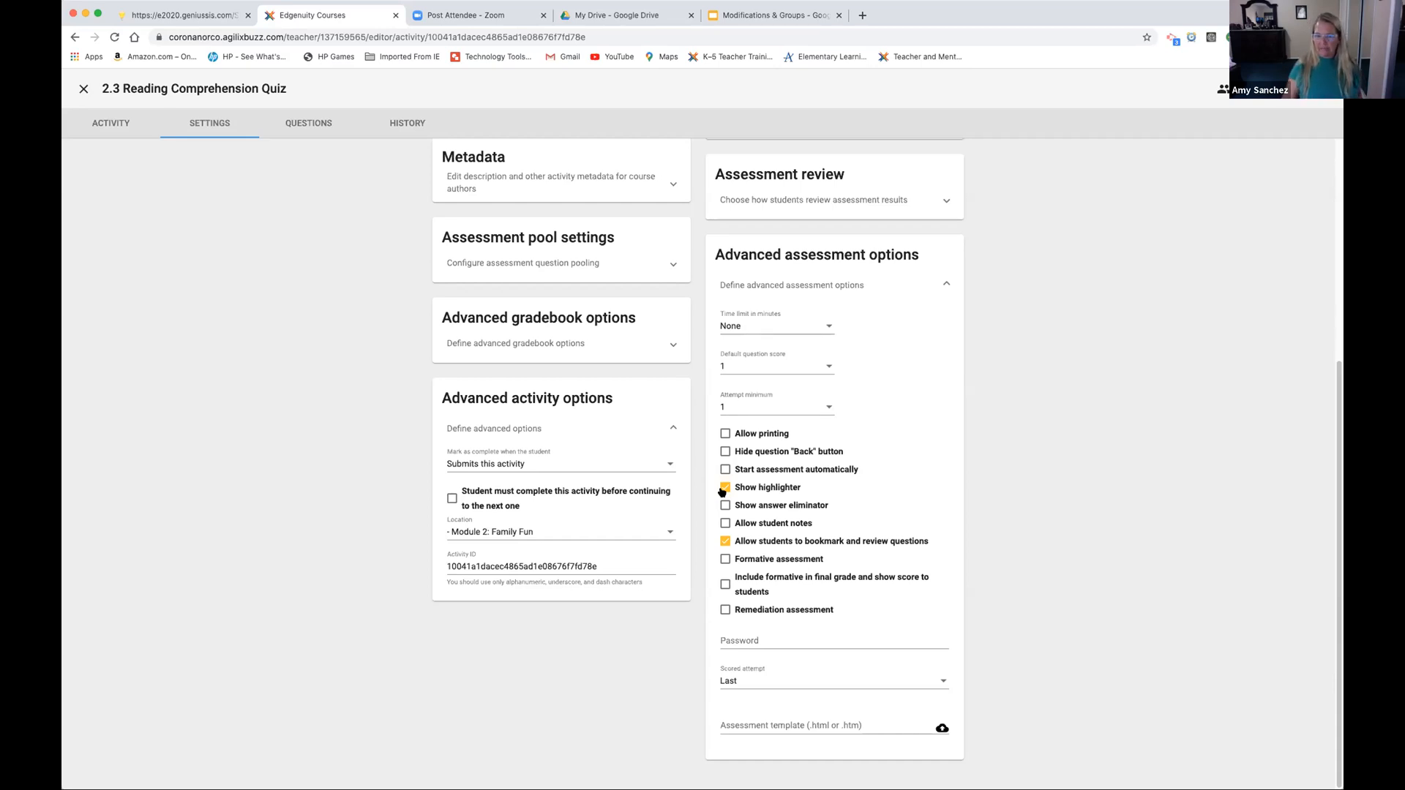
pyautogui.click(723, 506)
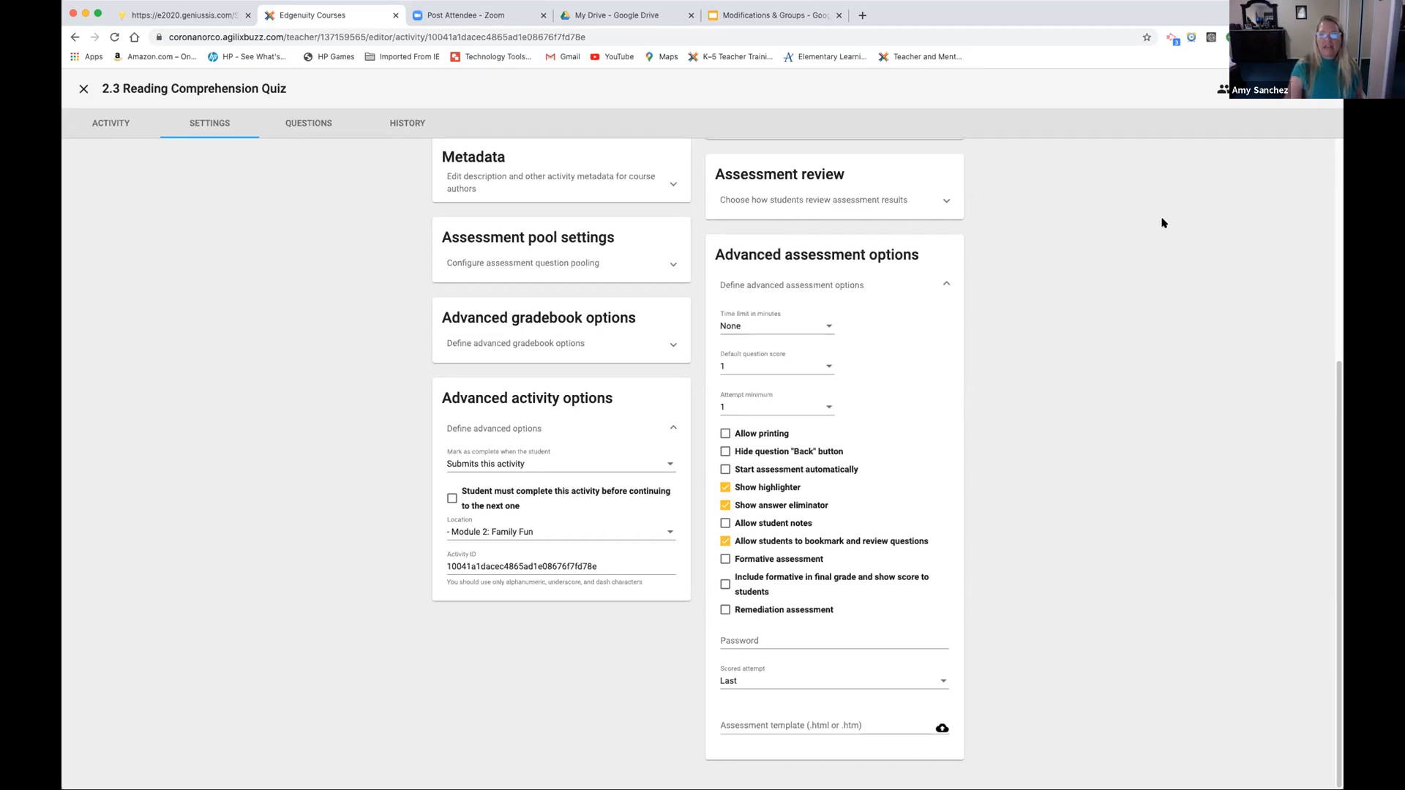
pyautogui.click(673, 348)
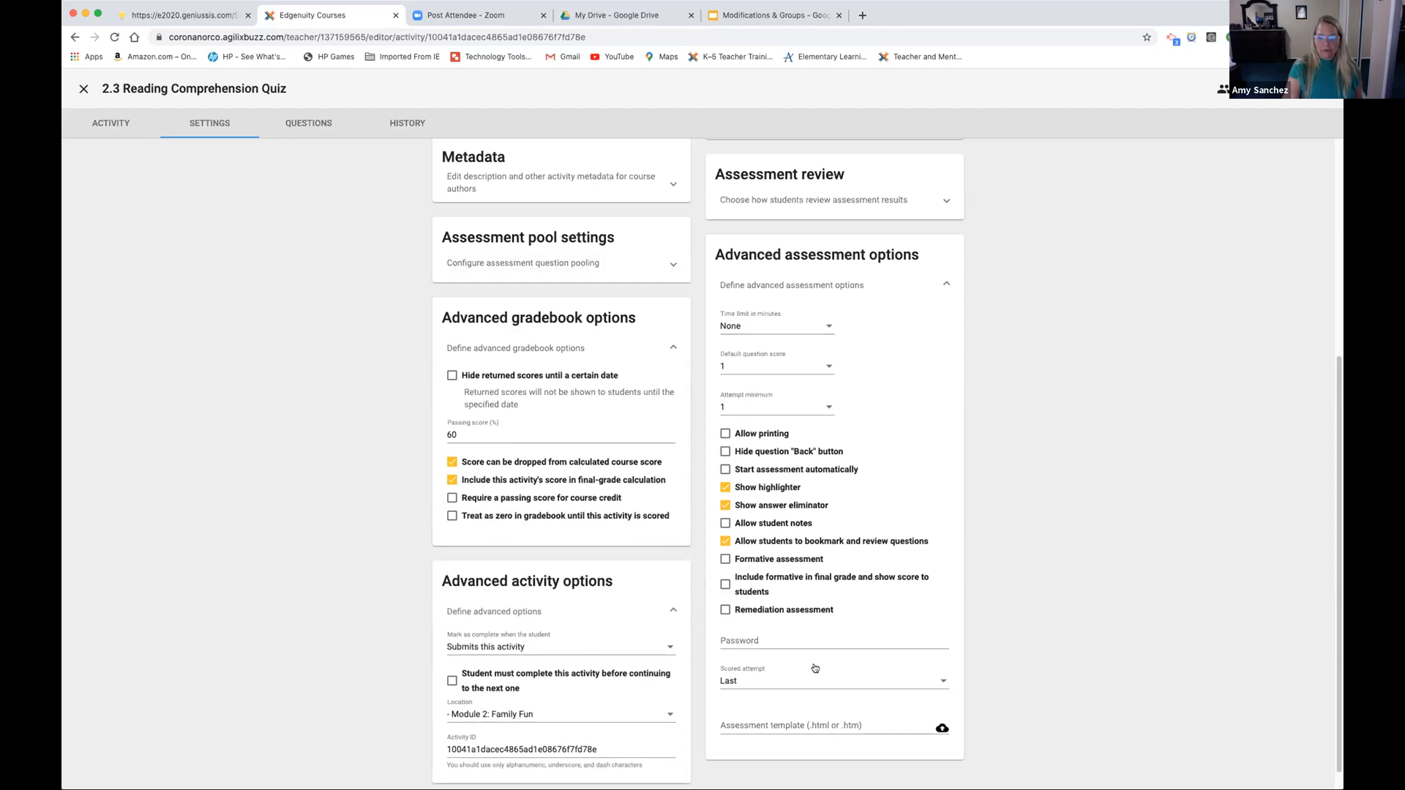
pyautogui.scroll(5, 1055, 411)
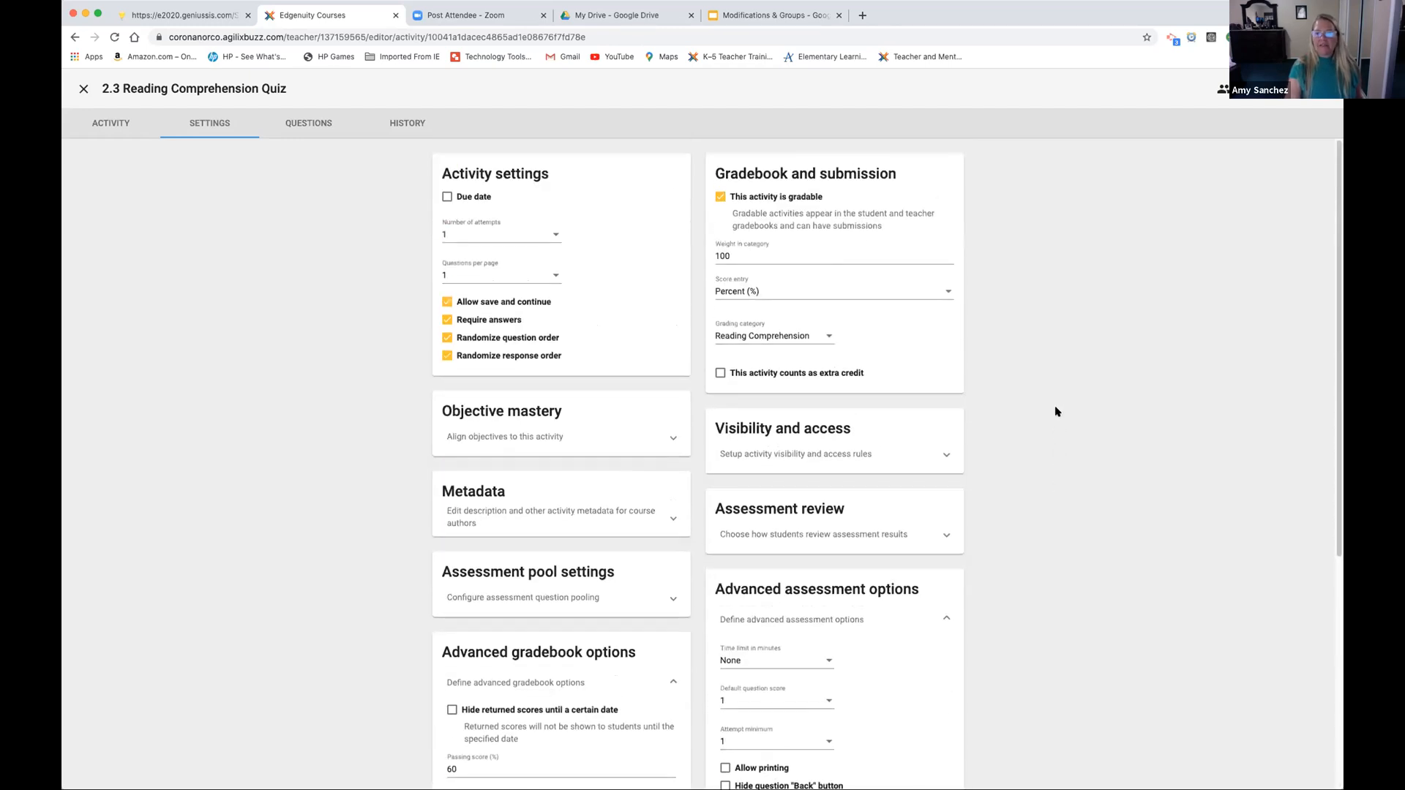
# Delete the question "What is a main reason that some people live in tree houses?" from the quiz copy
pyautogui.click(304, 122)
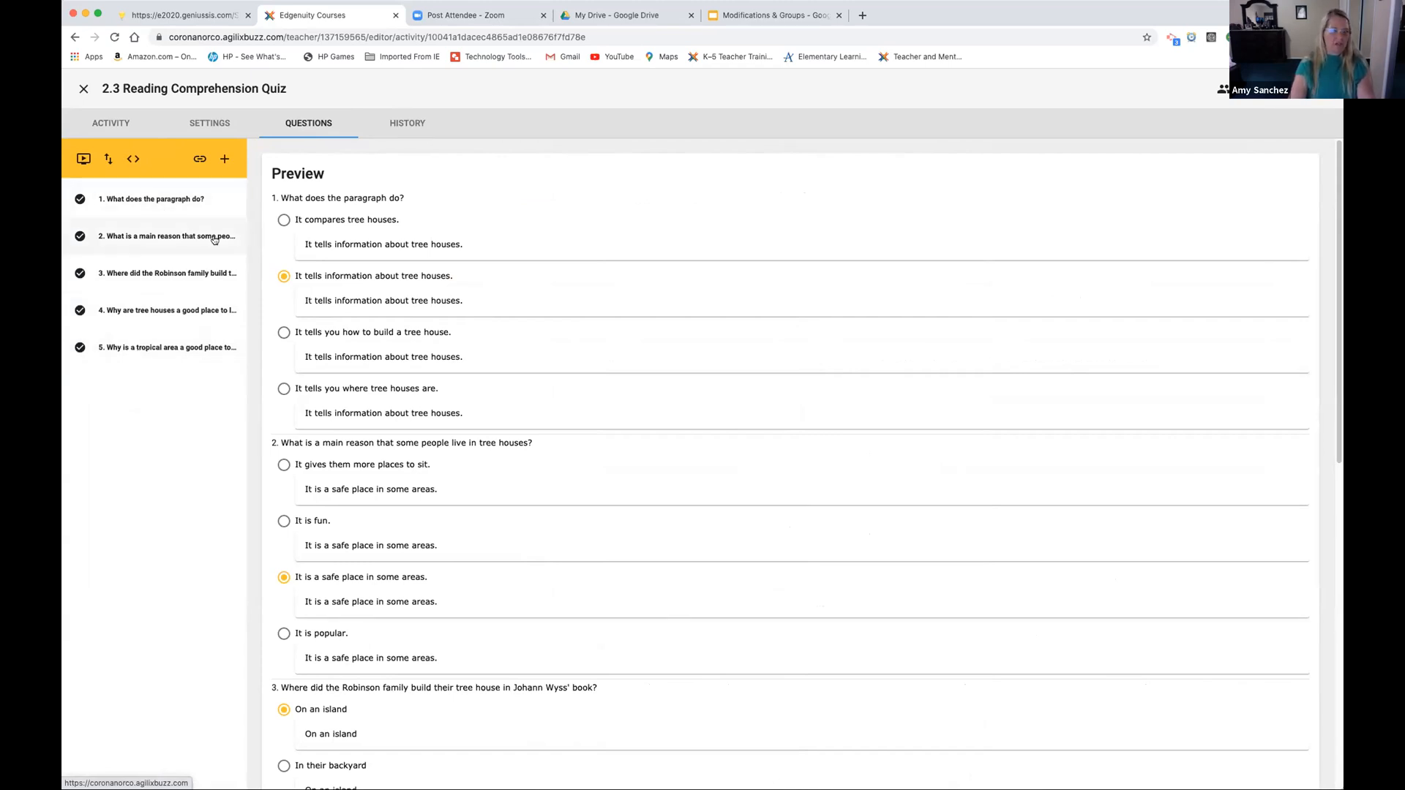
pyautogui.click(160, 238)
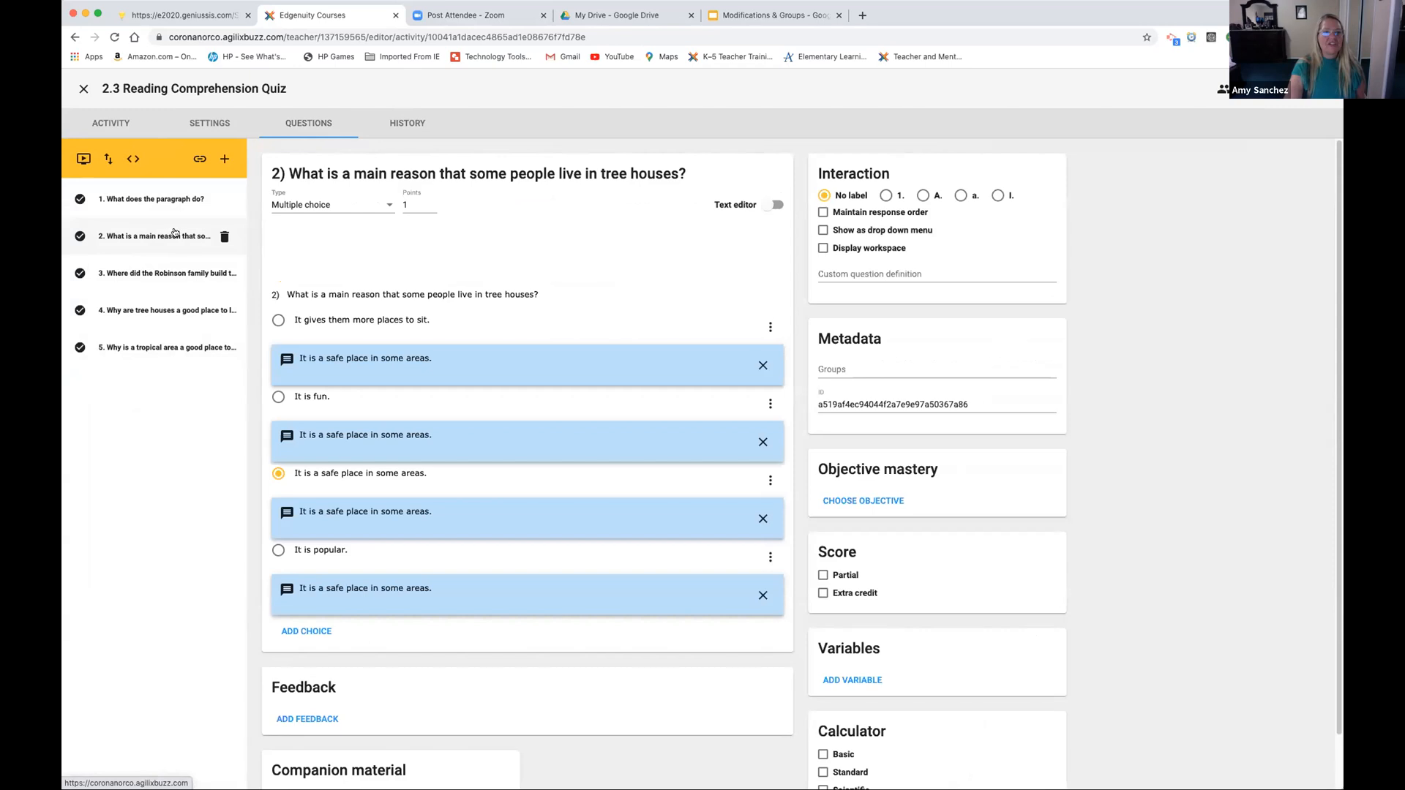
pyautogui.click(224, 237)
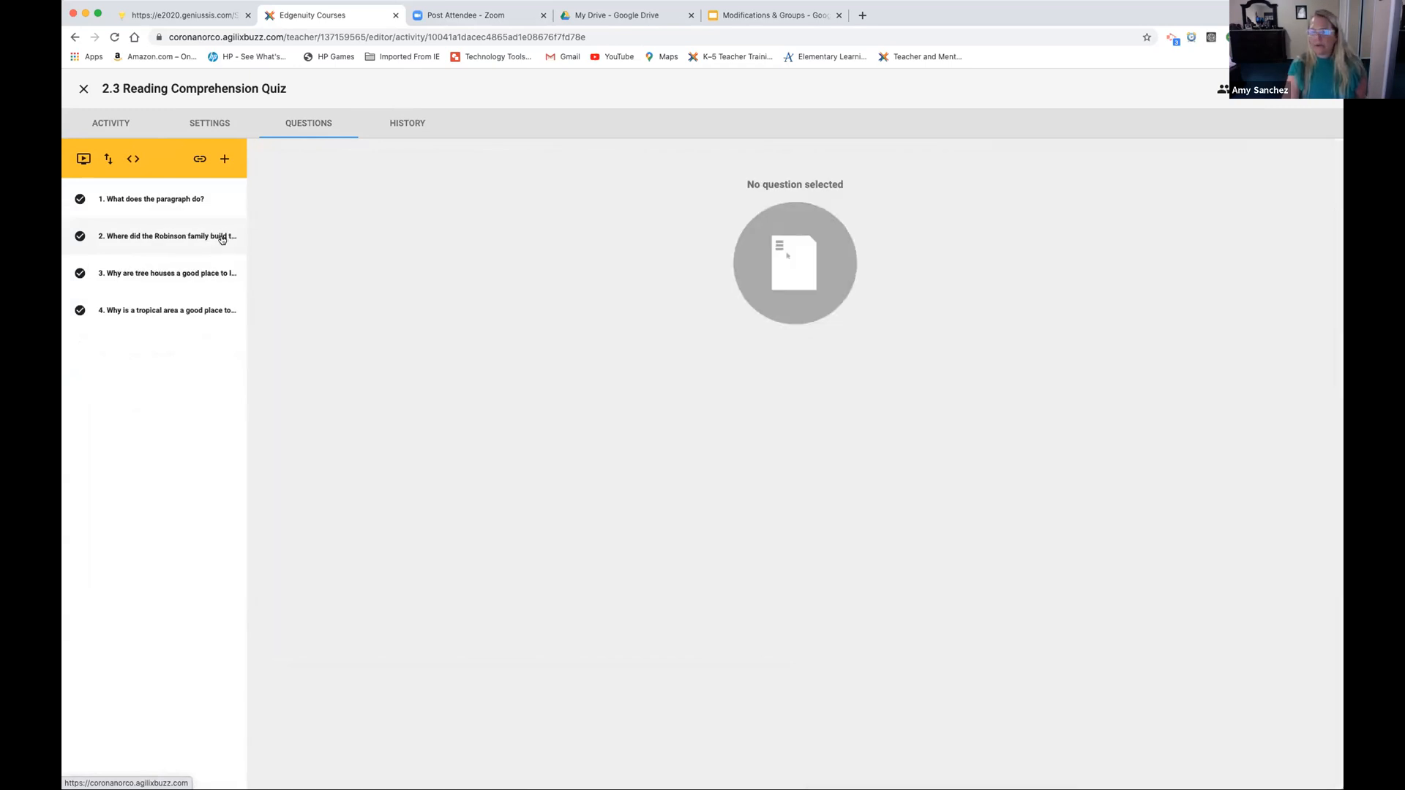
# Remove the feedback from the last two answer choices of the mosquito question, and save the quiz to return to the syllabus
pyautogui.click(121, 273)
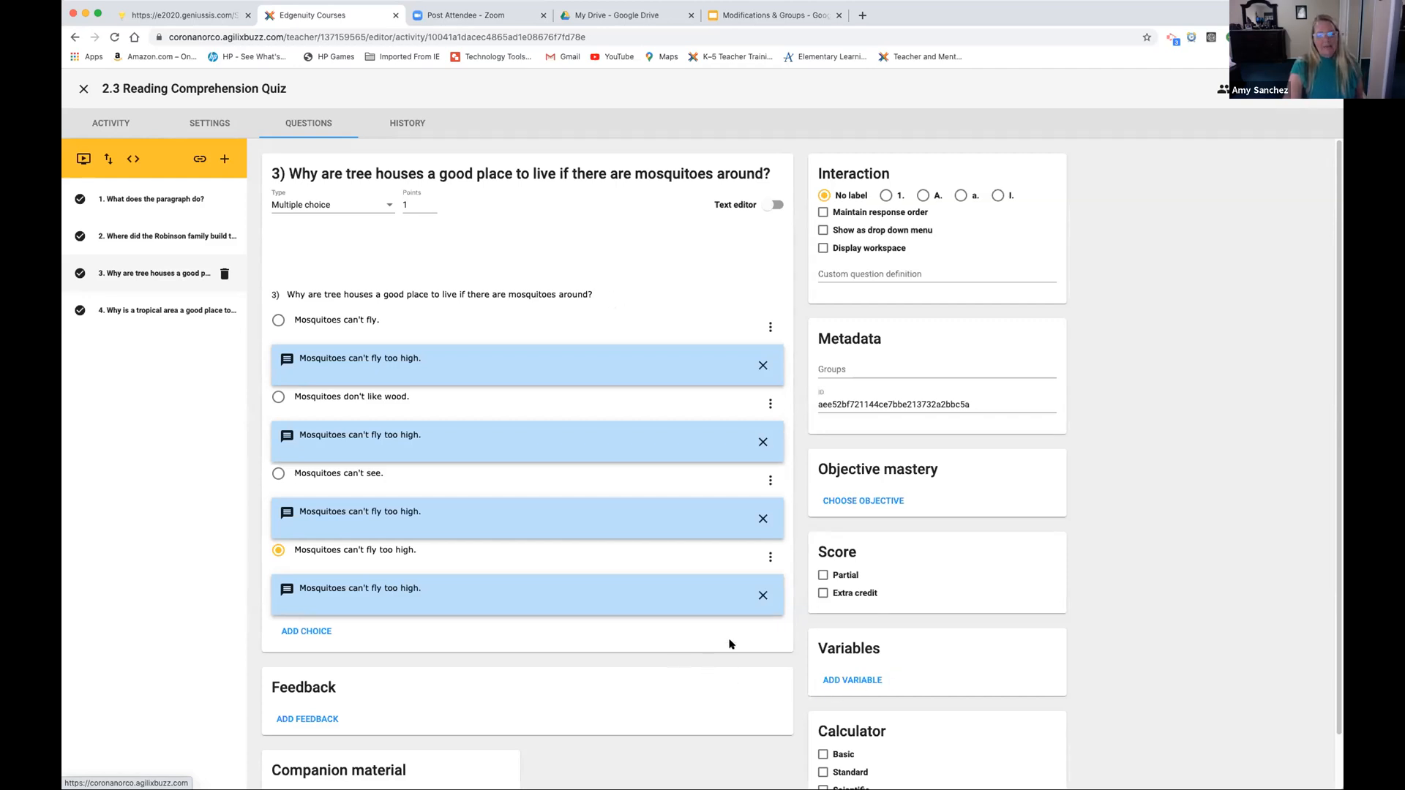
pyautogui.click(763, 595)
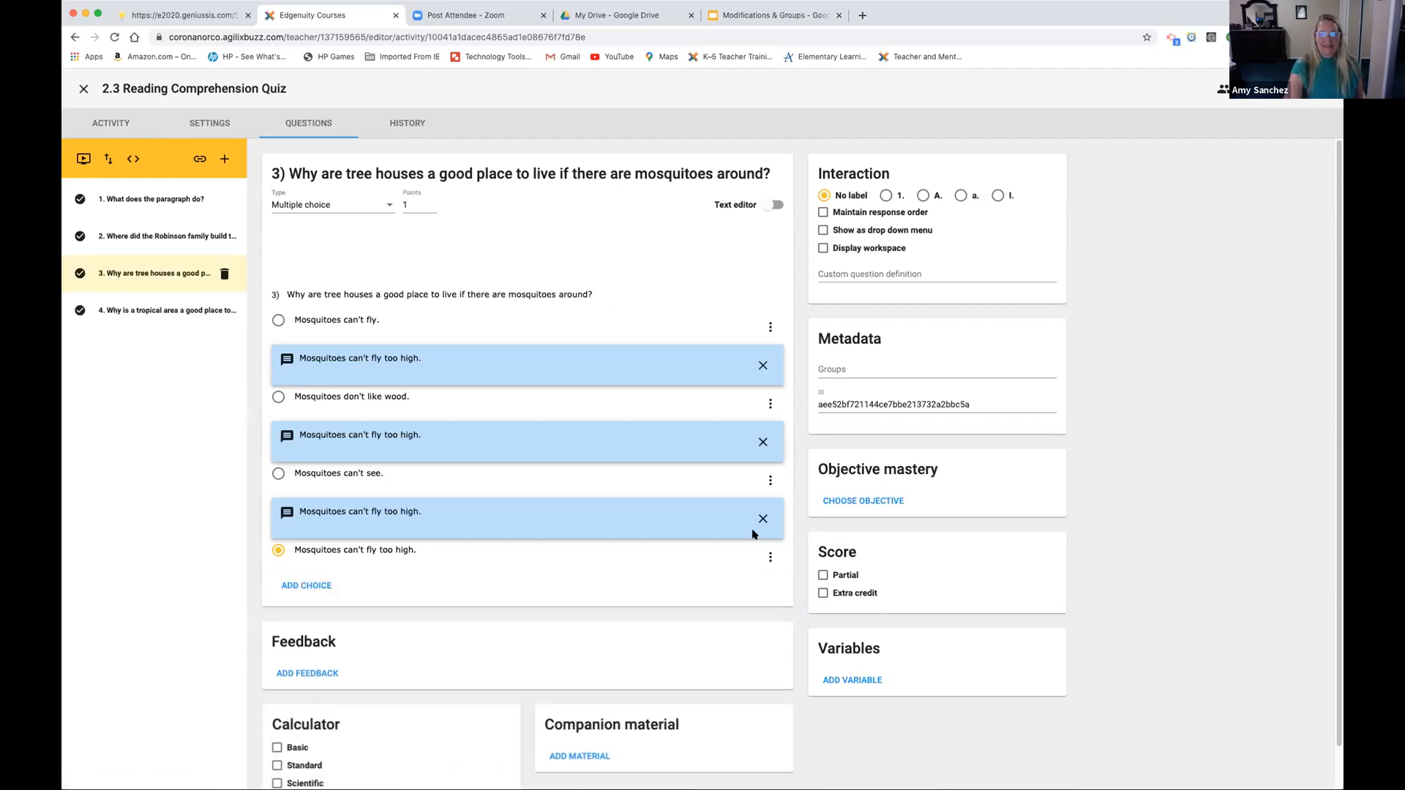
pyautogui.click(763, 516)
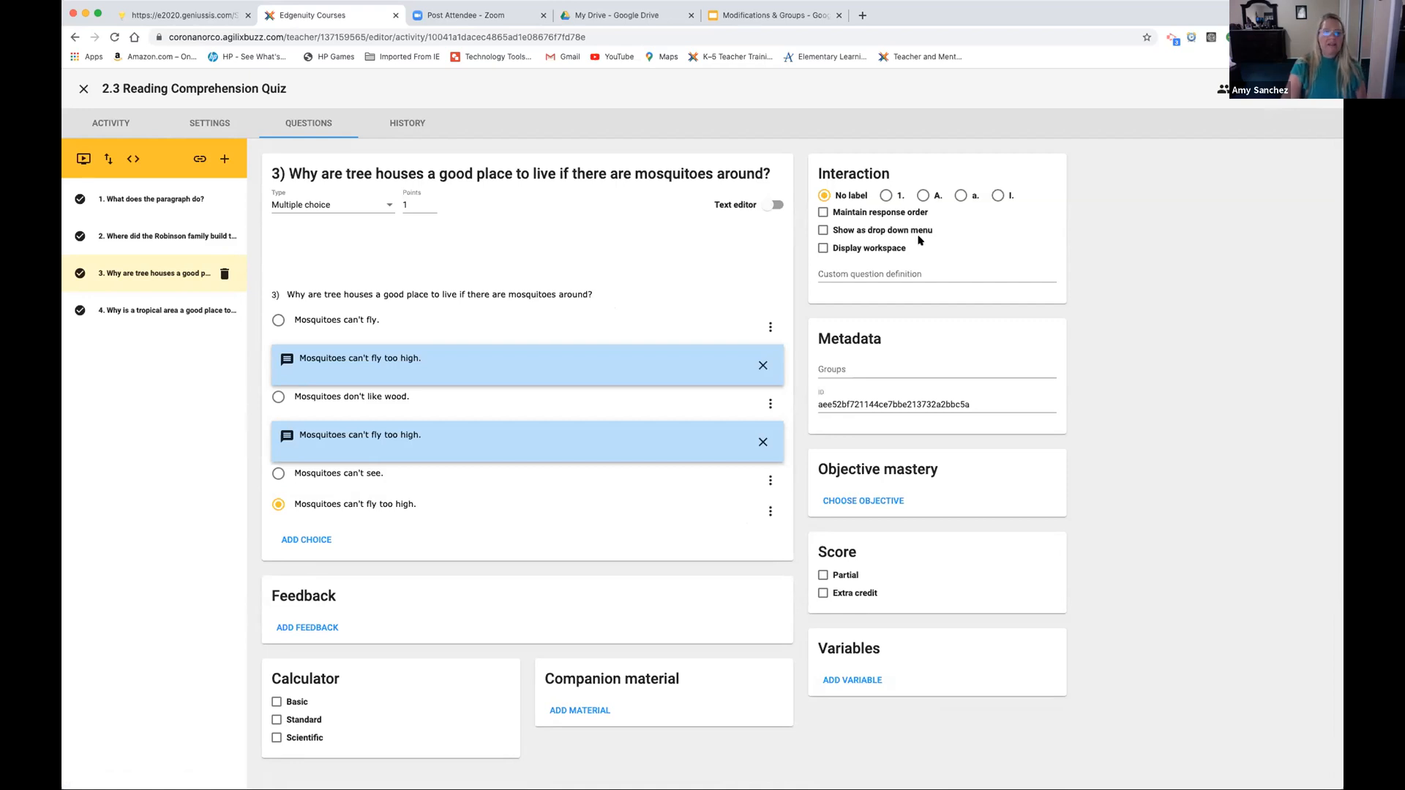
pyautogui.click(1306, 88)
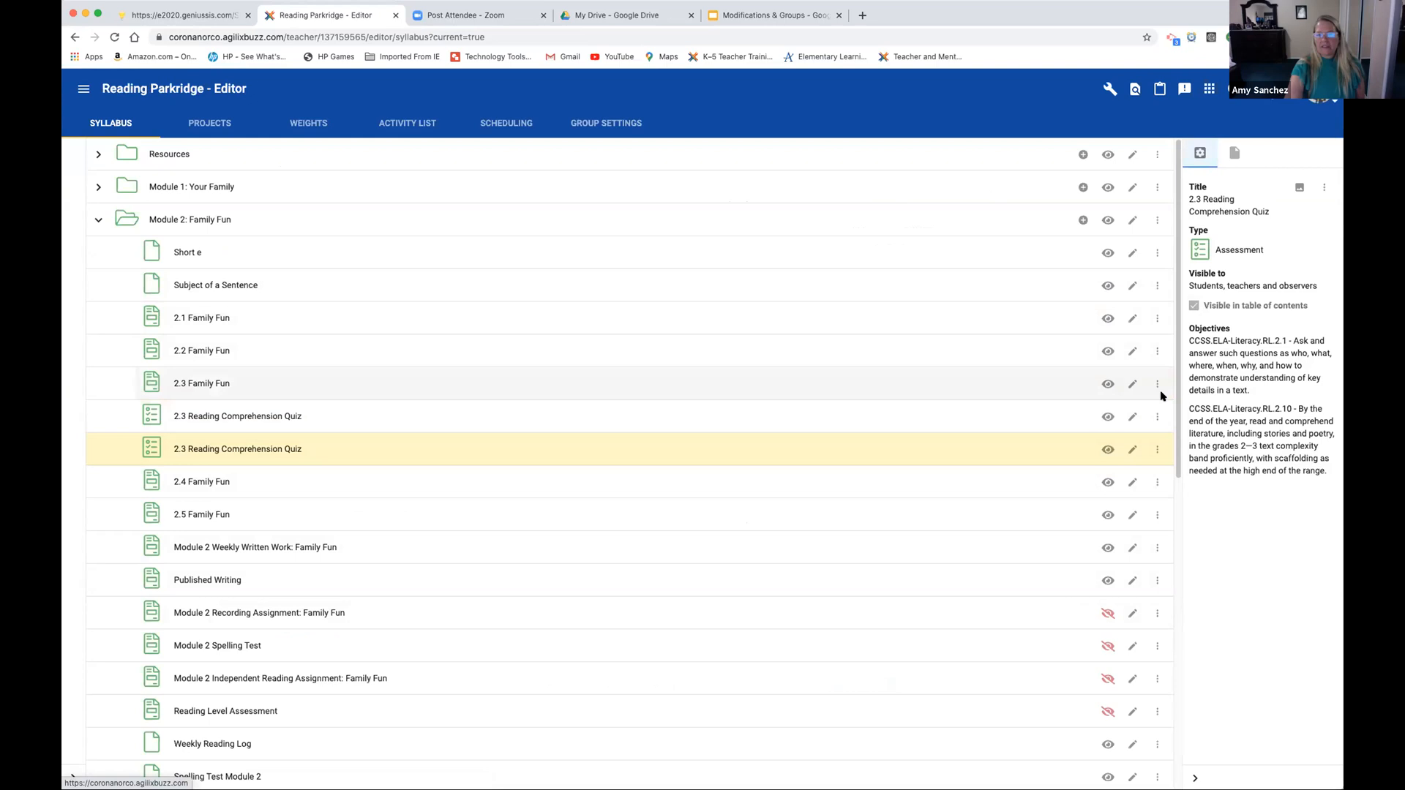
# Rename the modified quiz copy "2.3 Reading Comprehension Quiz*" and save it
pyautogui.click(1132, 449)
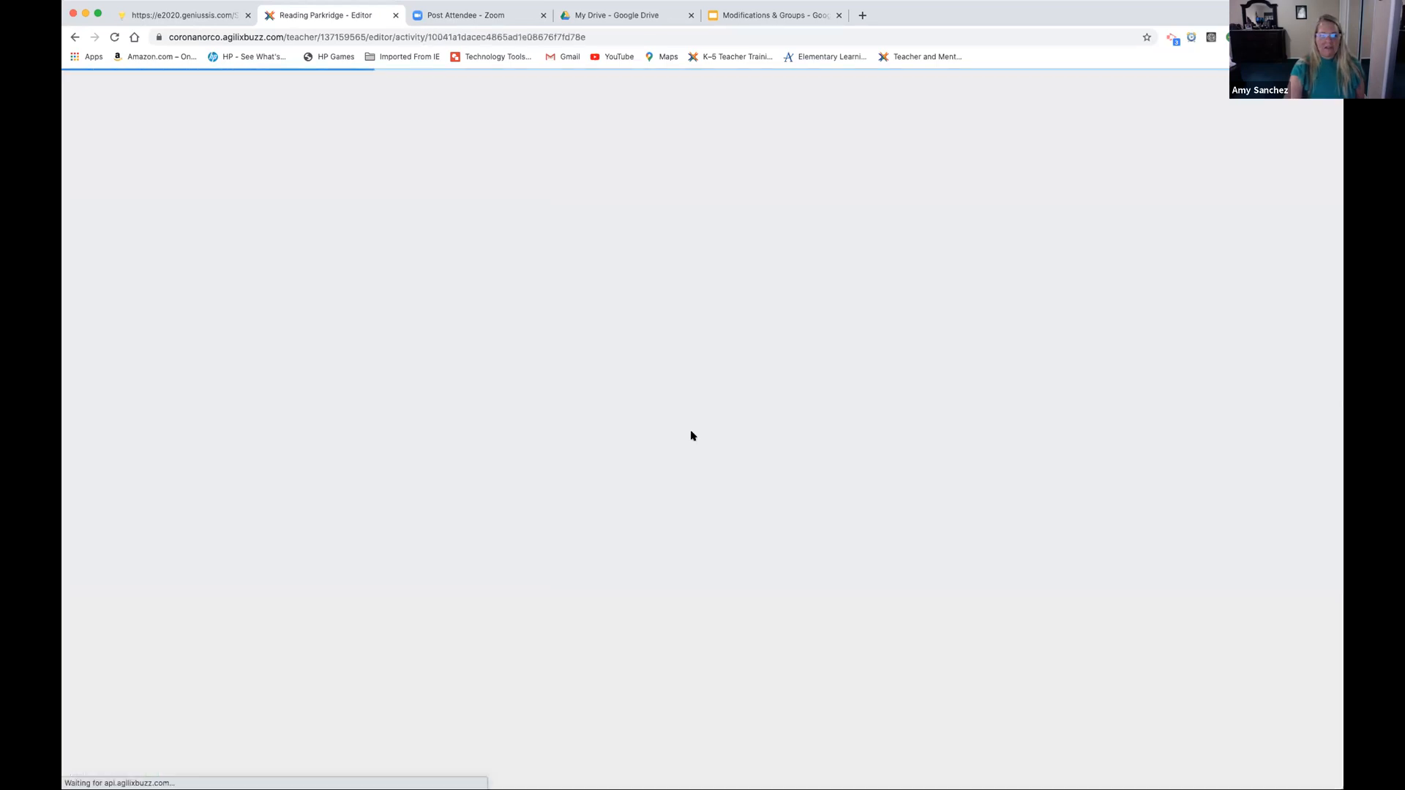
pyautogui.click(691, 179)
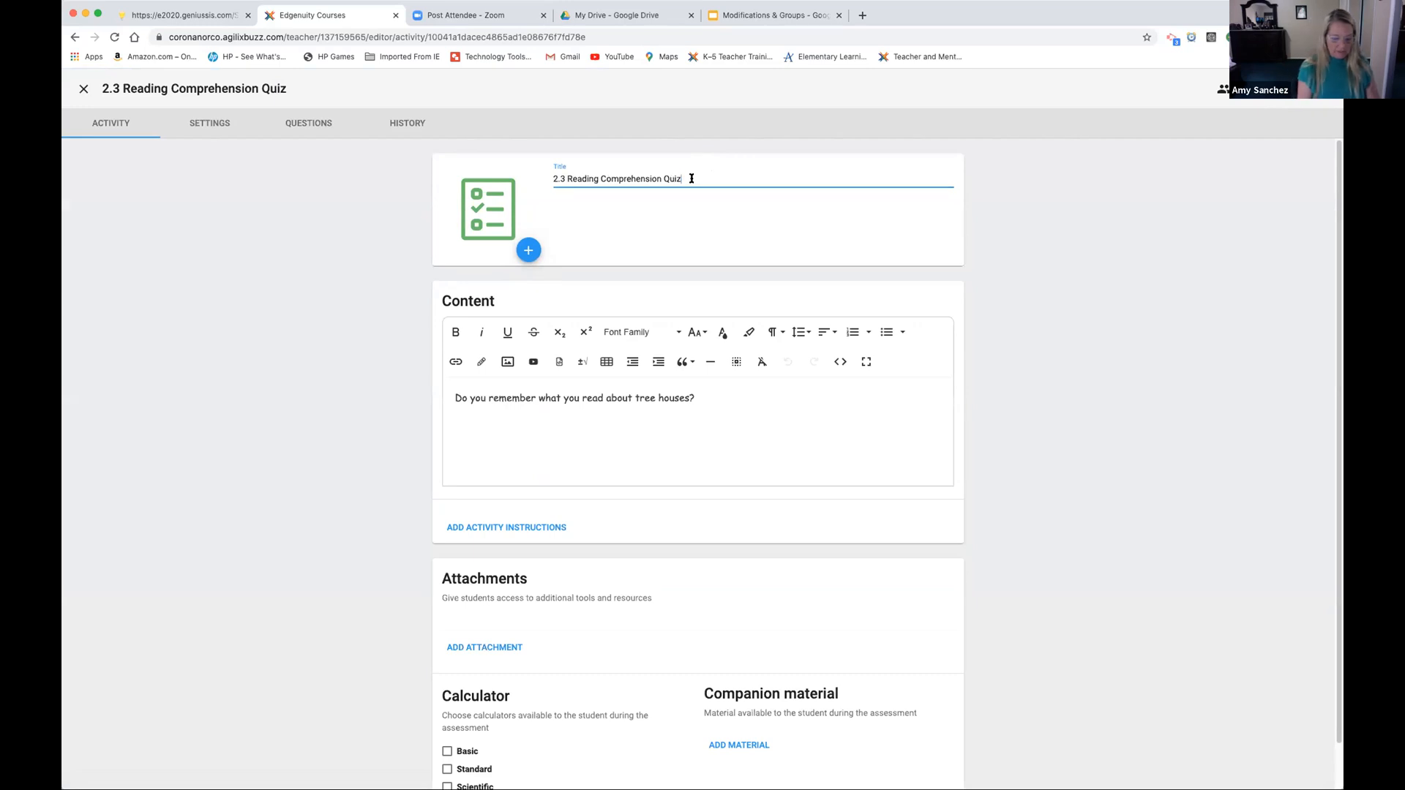
pyautogui.write('*')
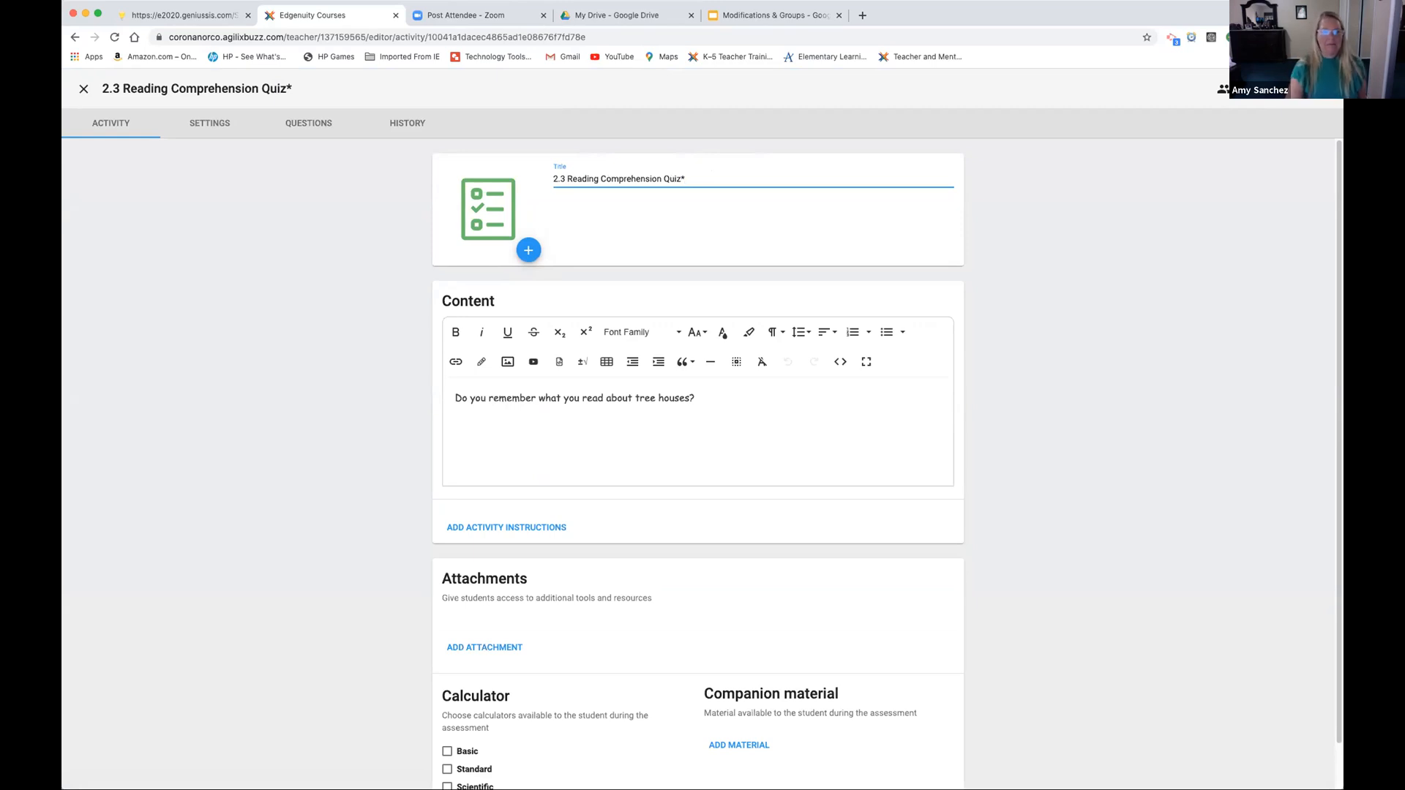
pyautogui.click(1295, 89)
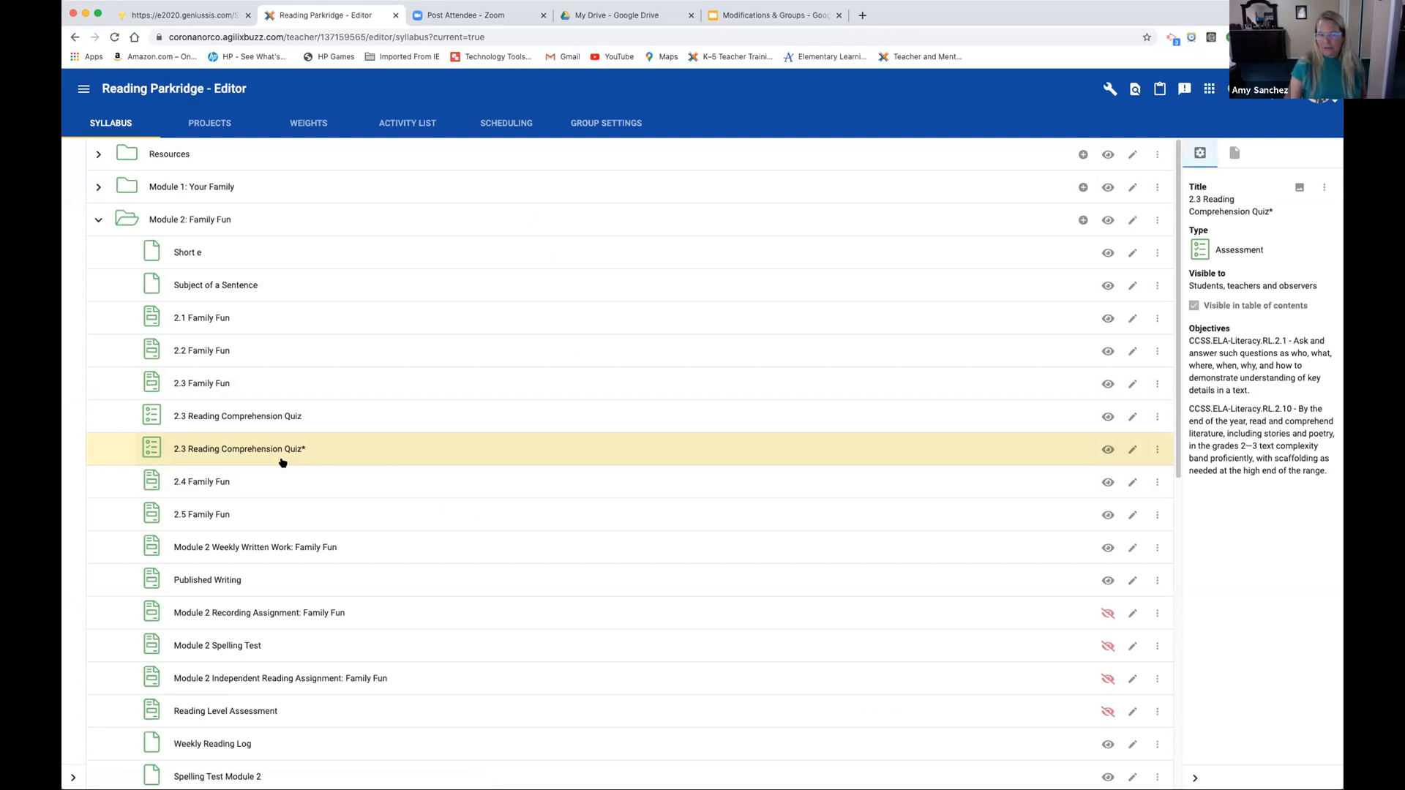
# Hide the original 2.3 Reading Comprehension Quiz from group RR A-G 1, and hide the asterisked copy from students in the syllabus
pyautogui.click(607, 125)
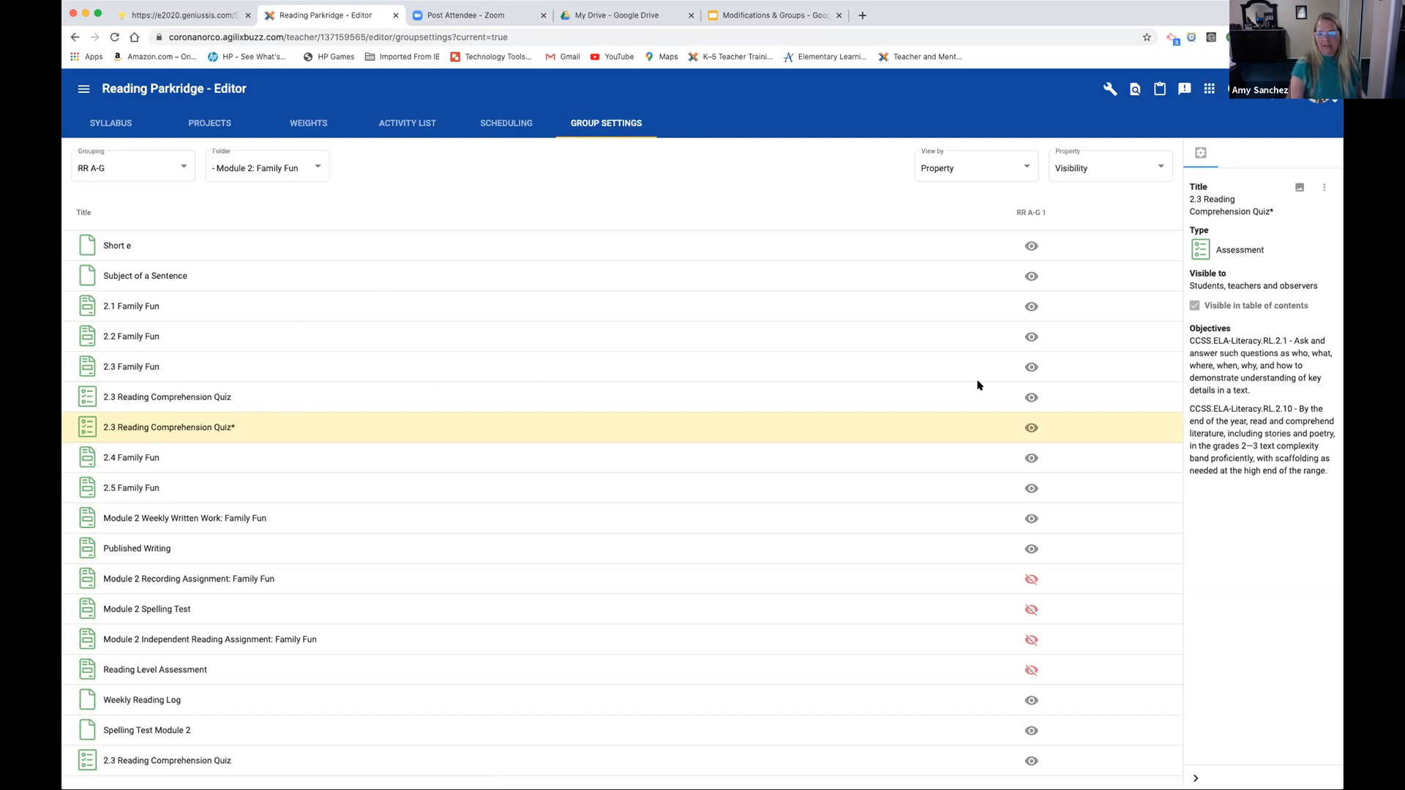
pyautogui.click(1031, 398)
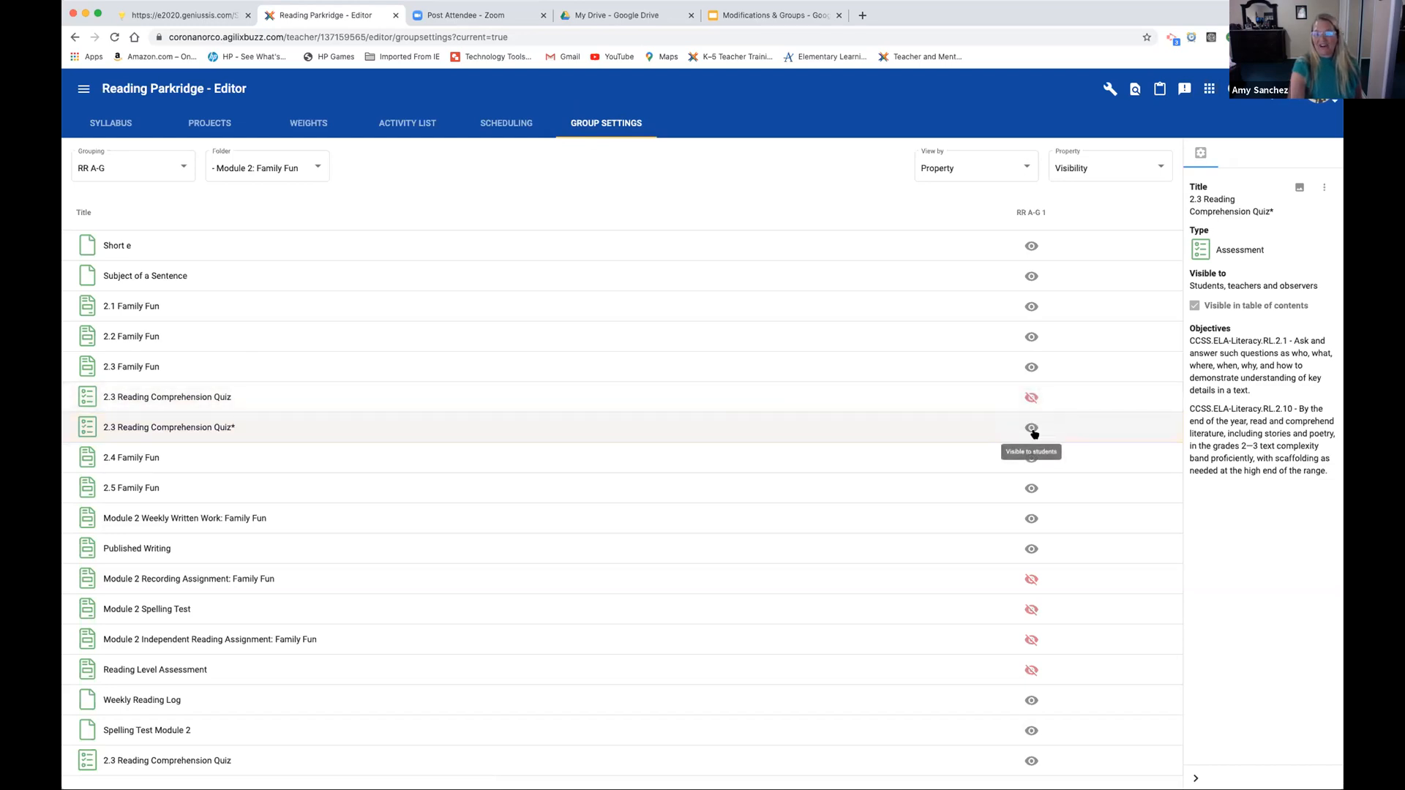
pyautogui.click(108, 121)
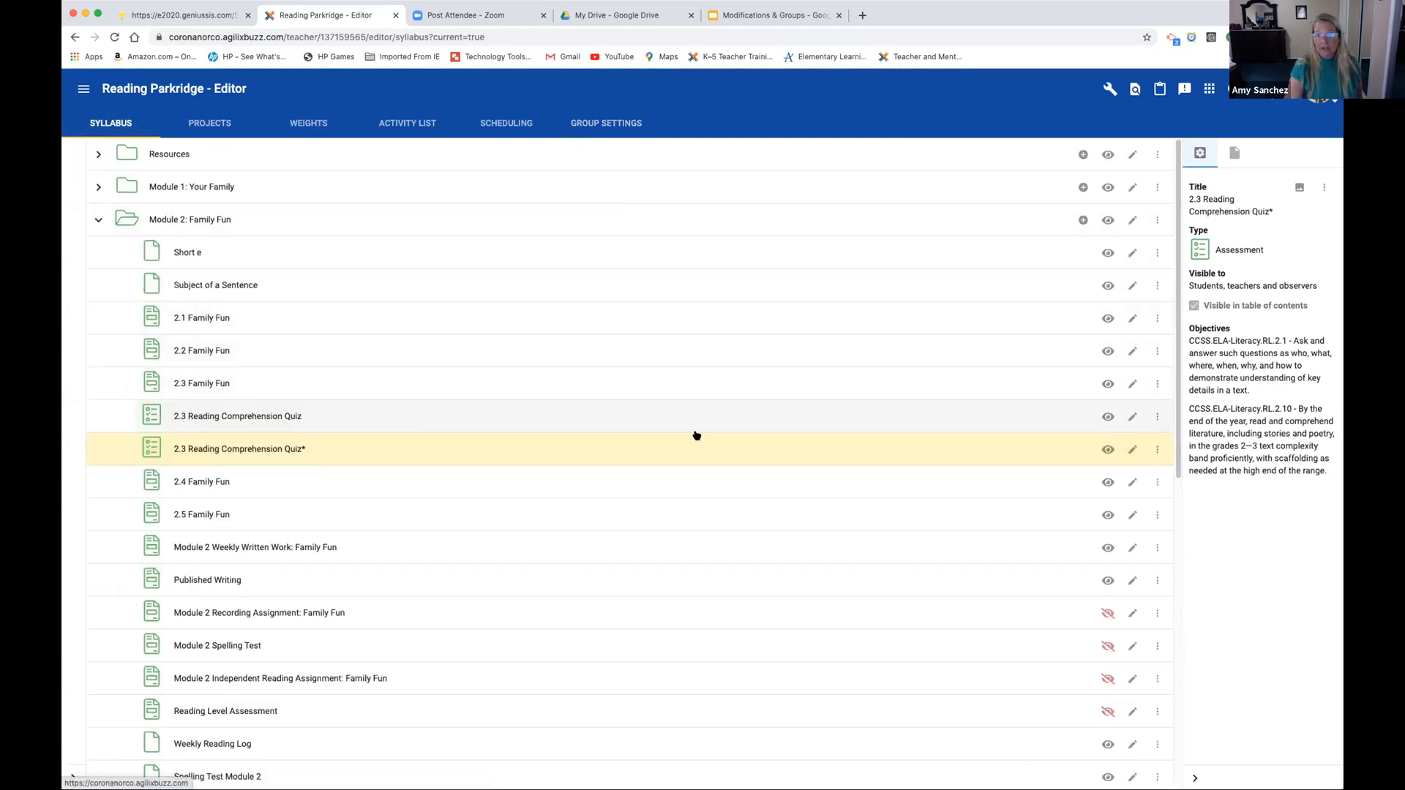
pyautogui.click(1108, 449)
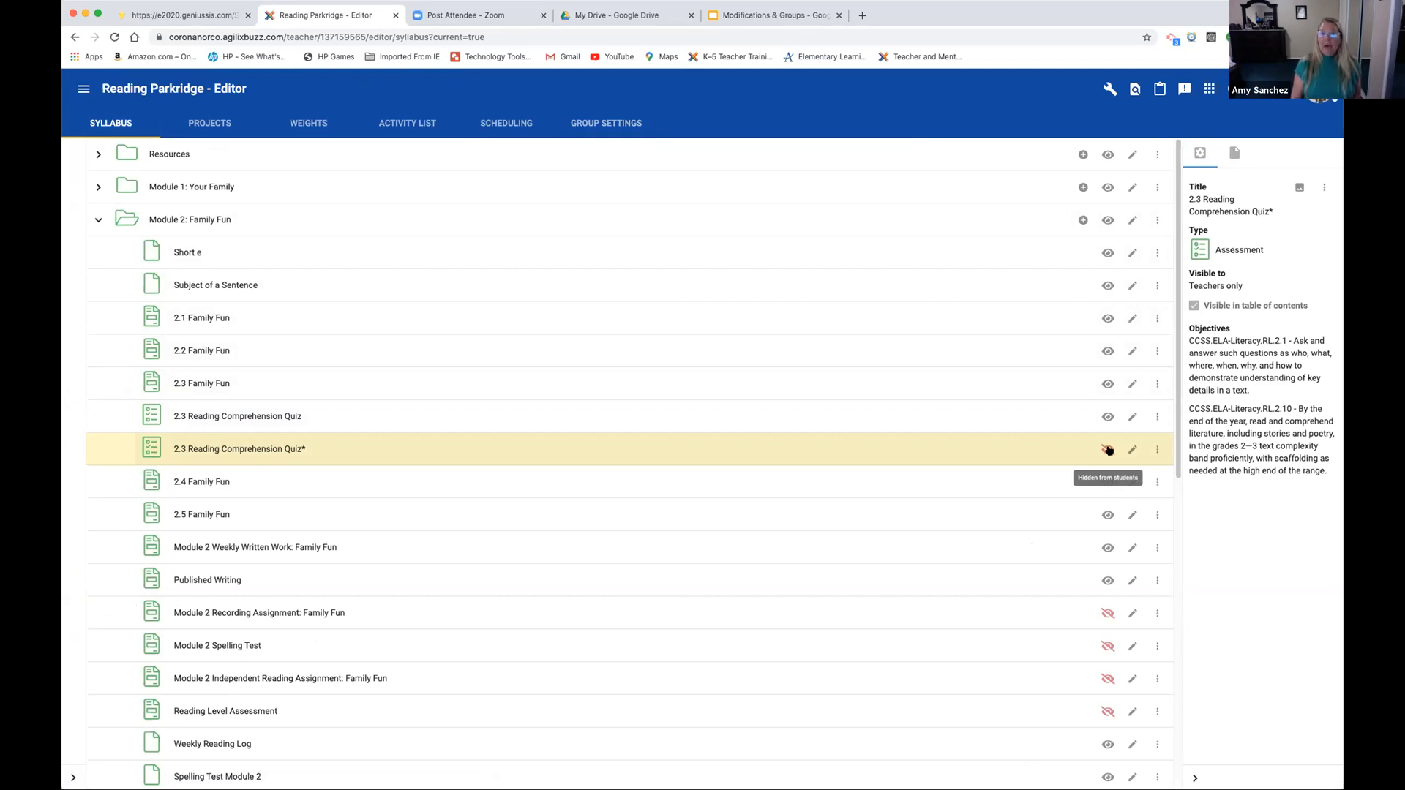
# Switch to the Modifications & Groups presentation in Google Slides, view the "Student view with groups" slide, and return to the Edgenuity editor
pyautogui.click(769, 15)
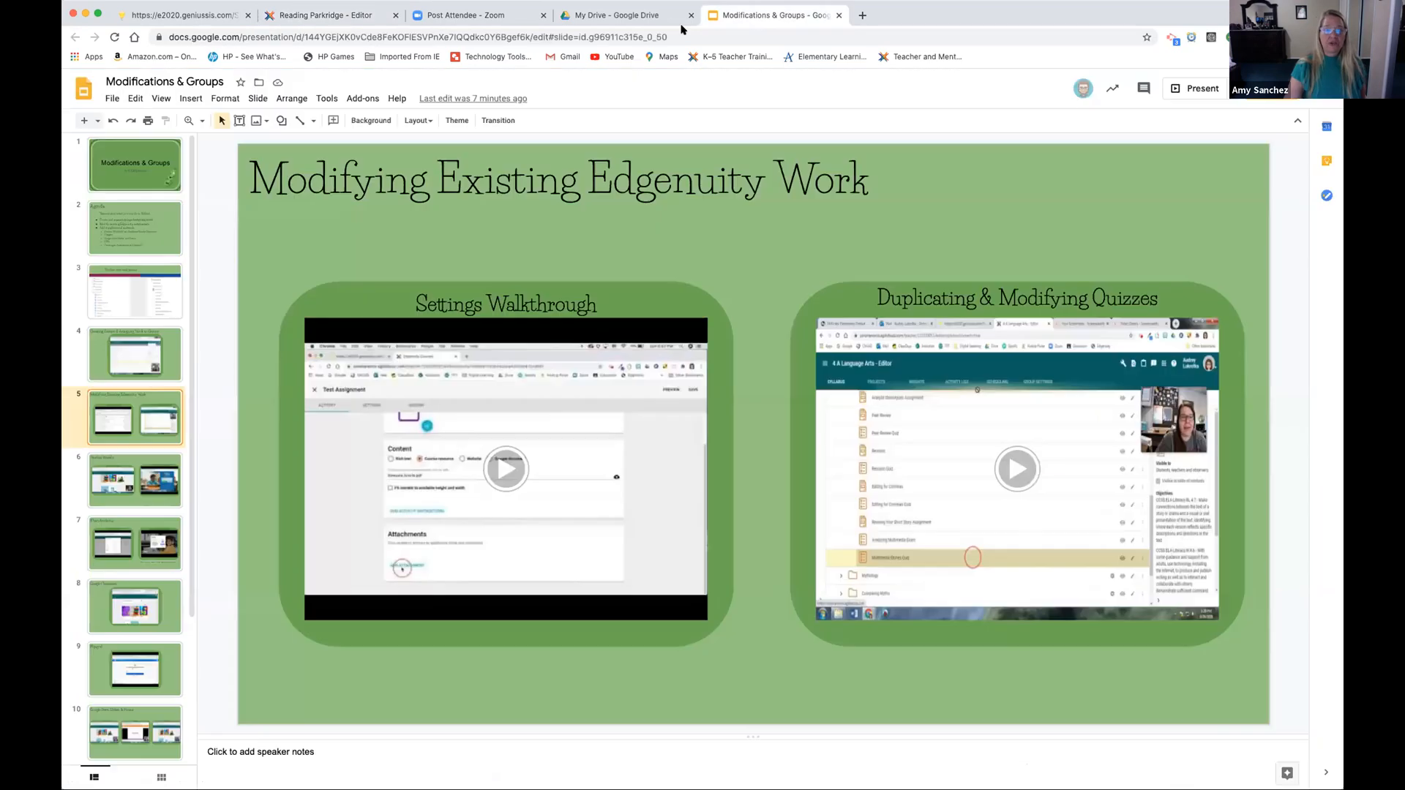
pyautogui.click(119, 292)
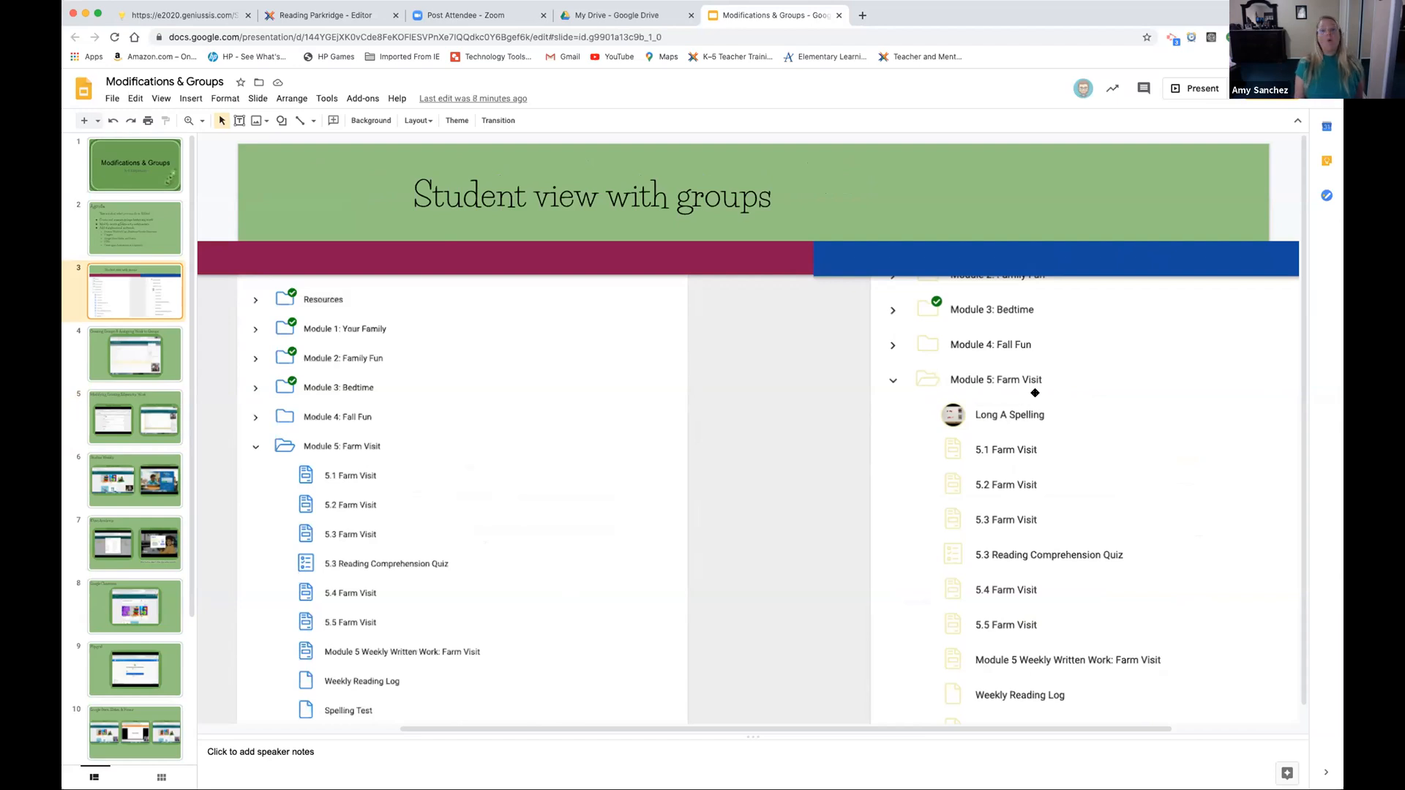
pyautogui.click(357, 16)
pyautogui.click(169, 313)
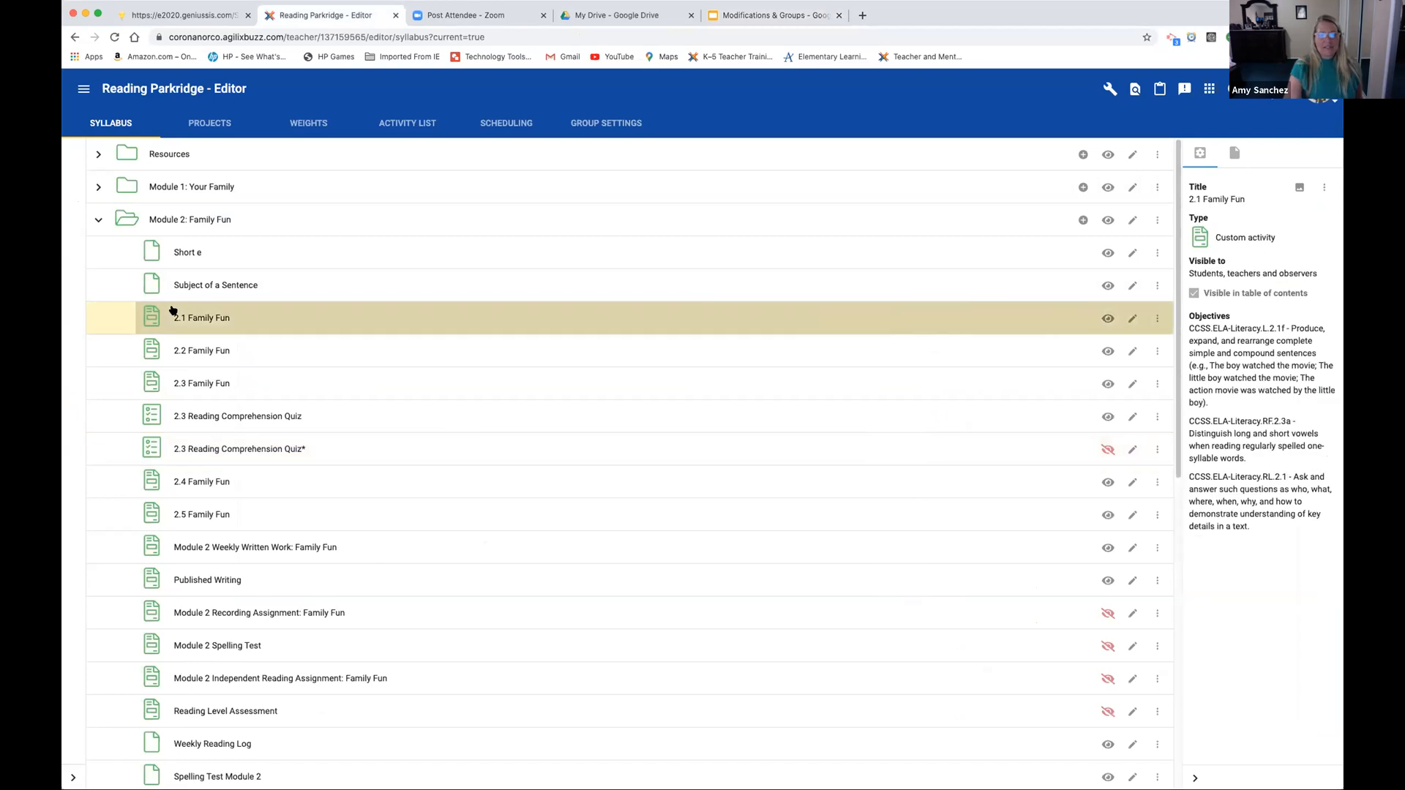
pyautogui.doubleClick(184, 317)
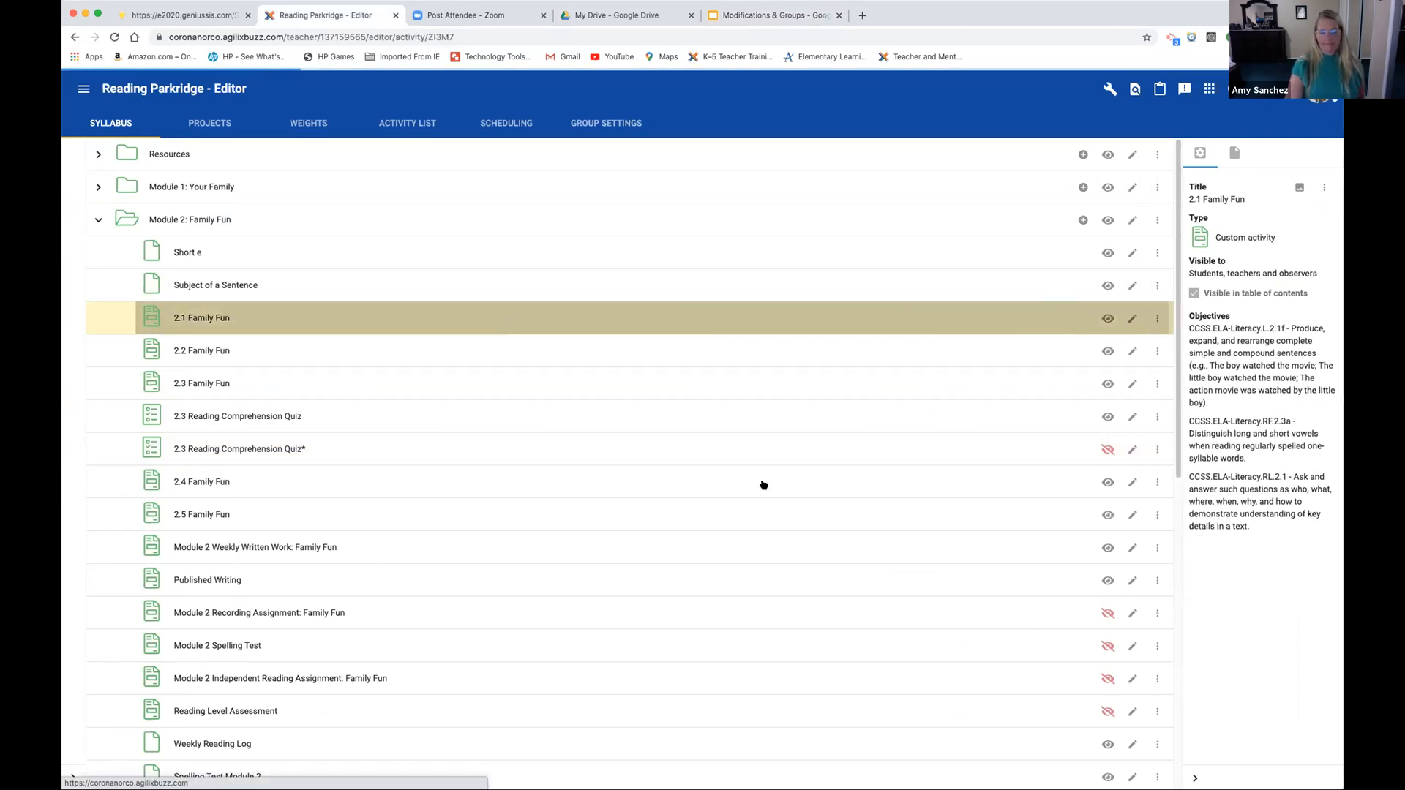
pyautogui.click(83, 89)
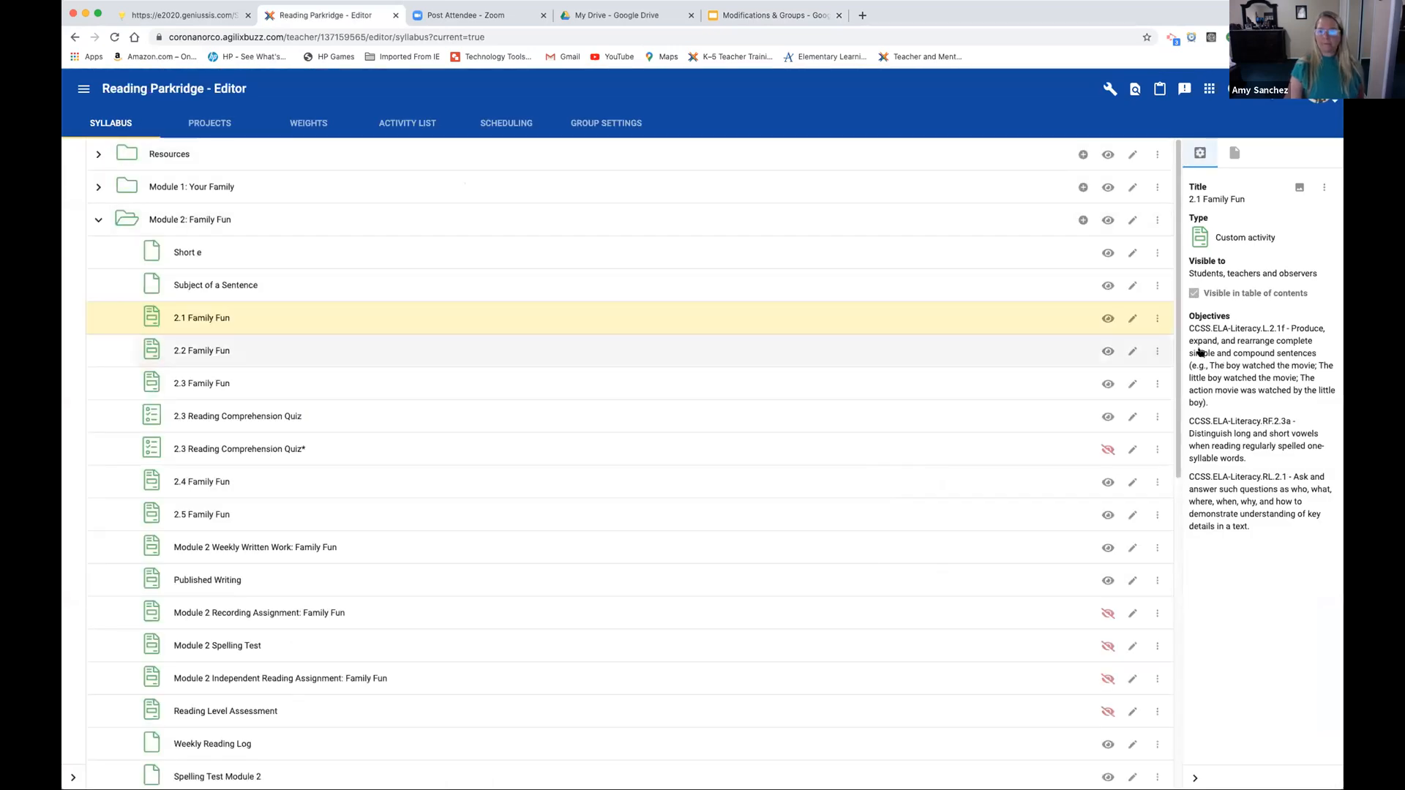
# Preview the 2.1 Family Fun activity through its second page, Phonics: Short -e- Sound, and return to the syllabus
pyautogui.click(1155, 317)
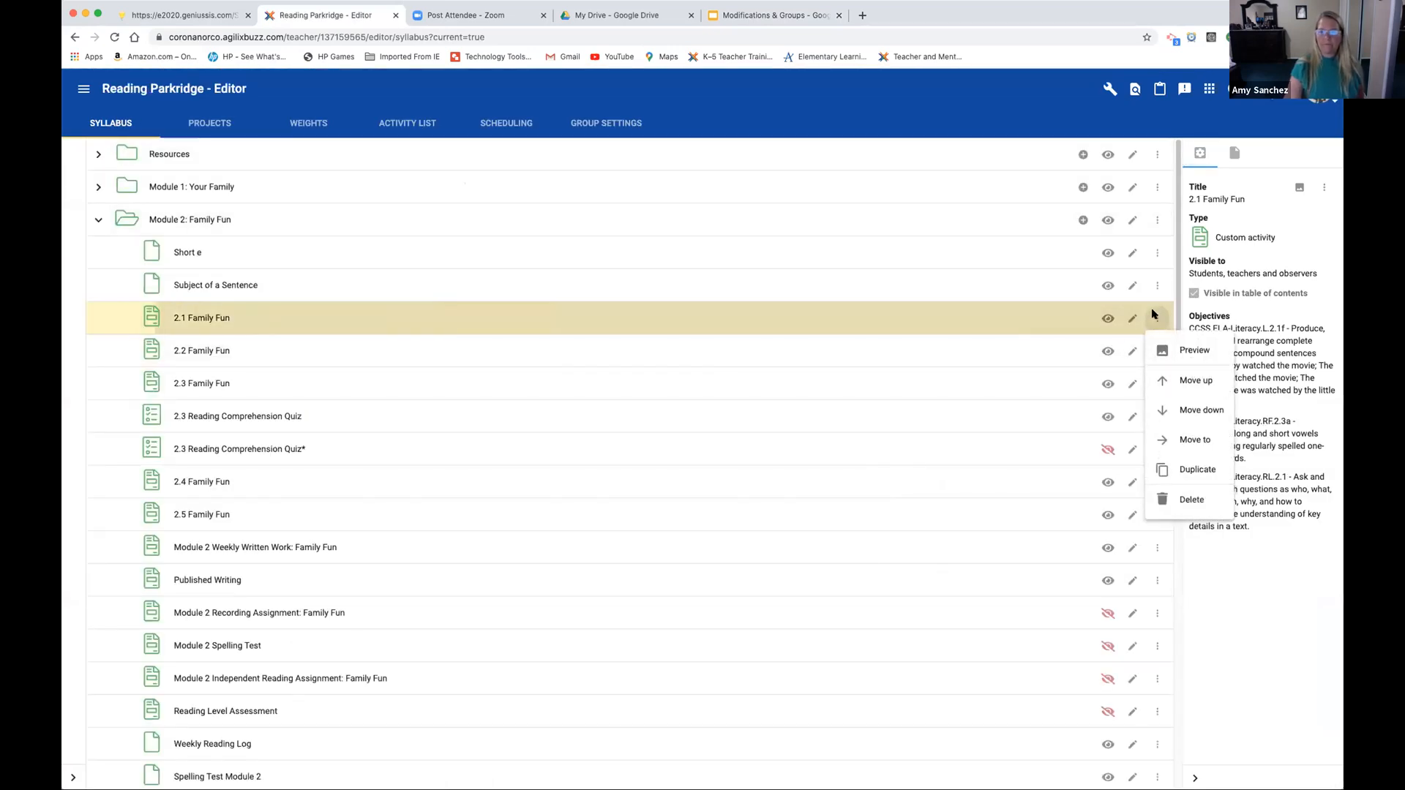
pyautogui.click(1174, 350)
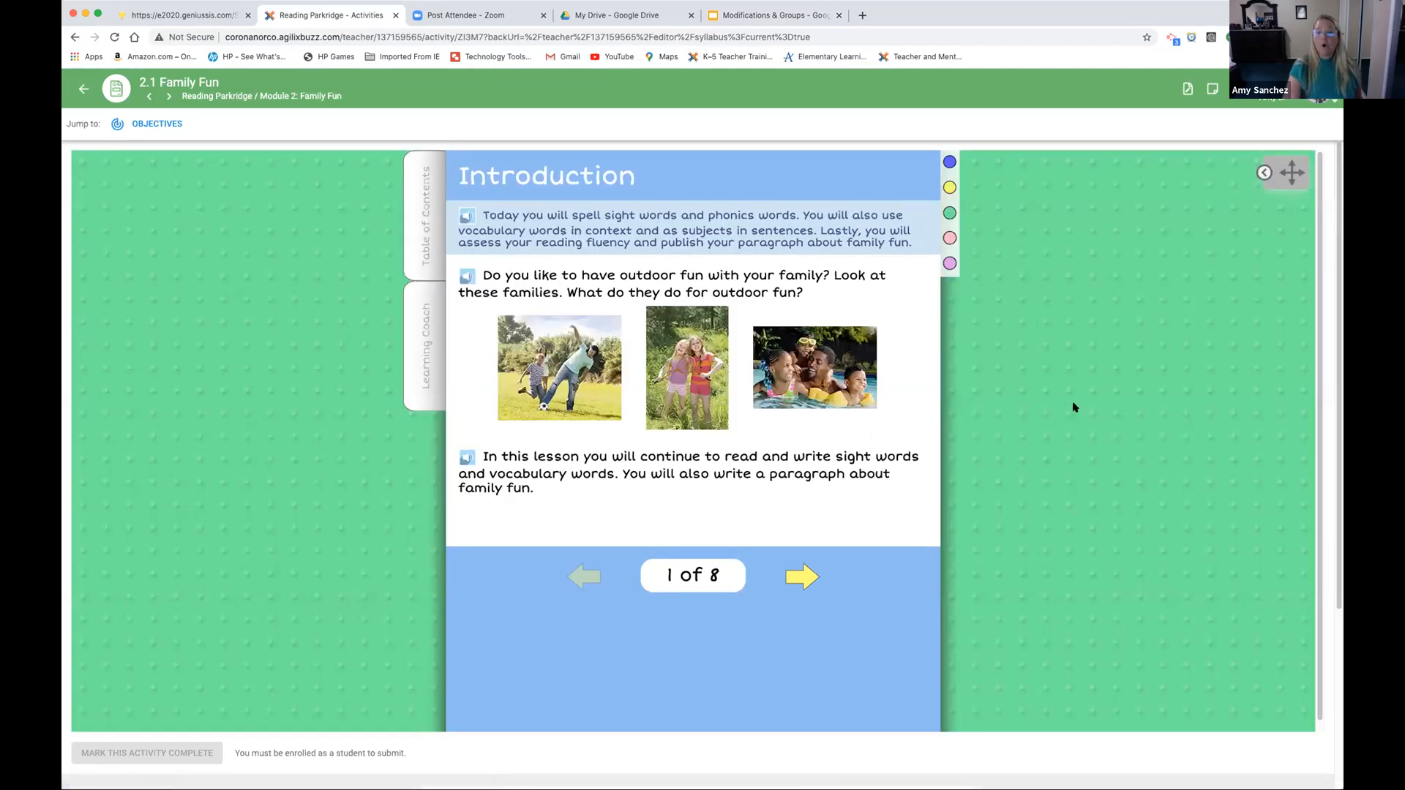
pyautogui.click(803, 576)
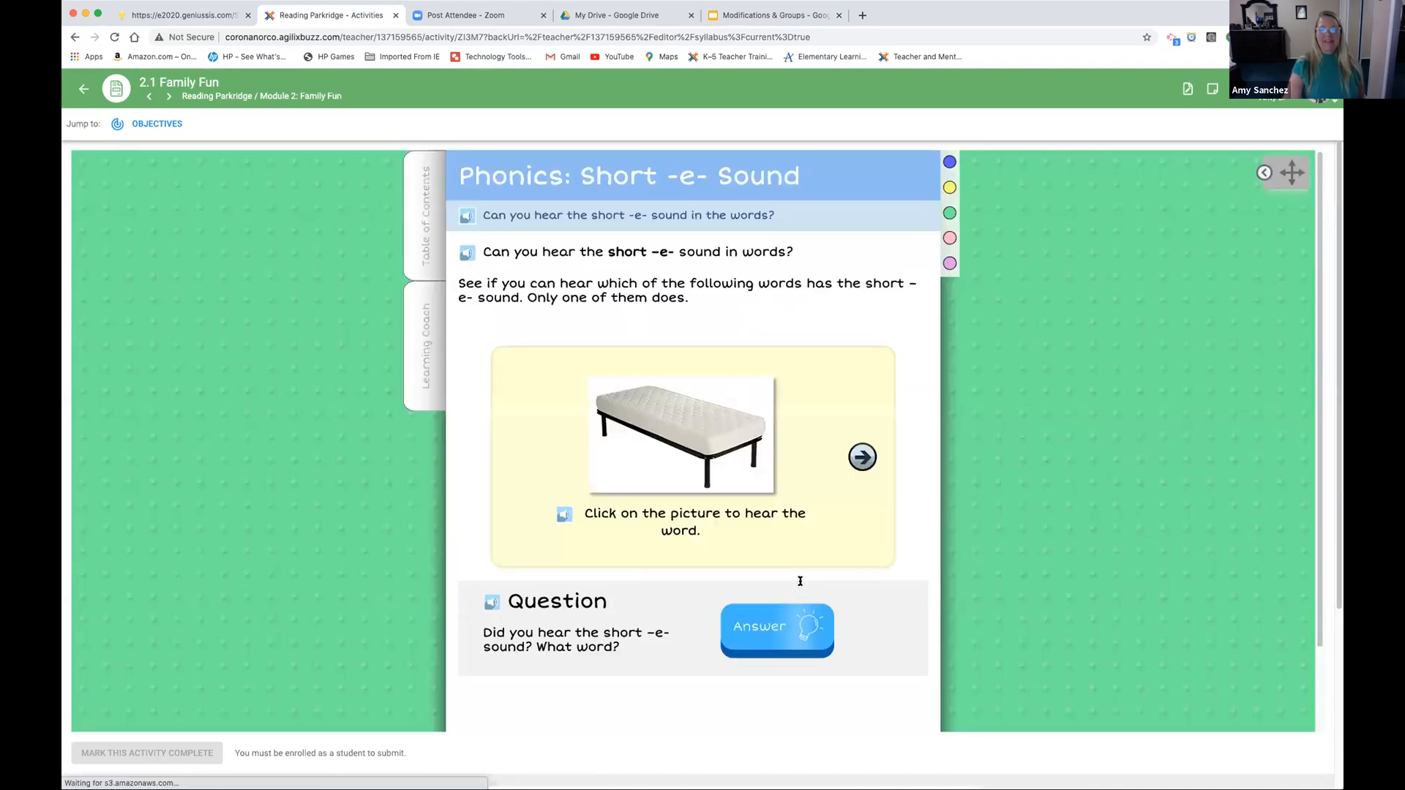
pyautogui.scroll(-2, 828, 584)
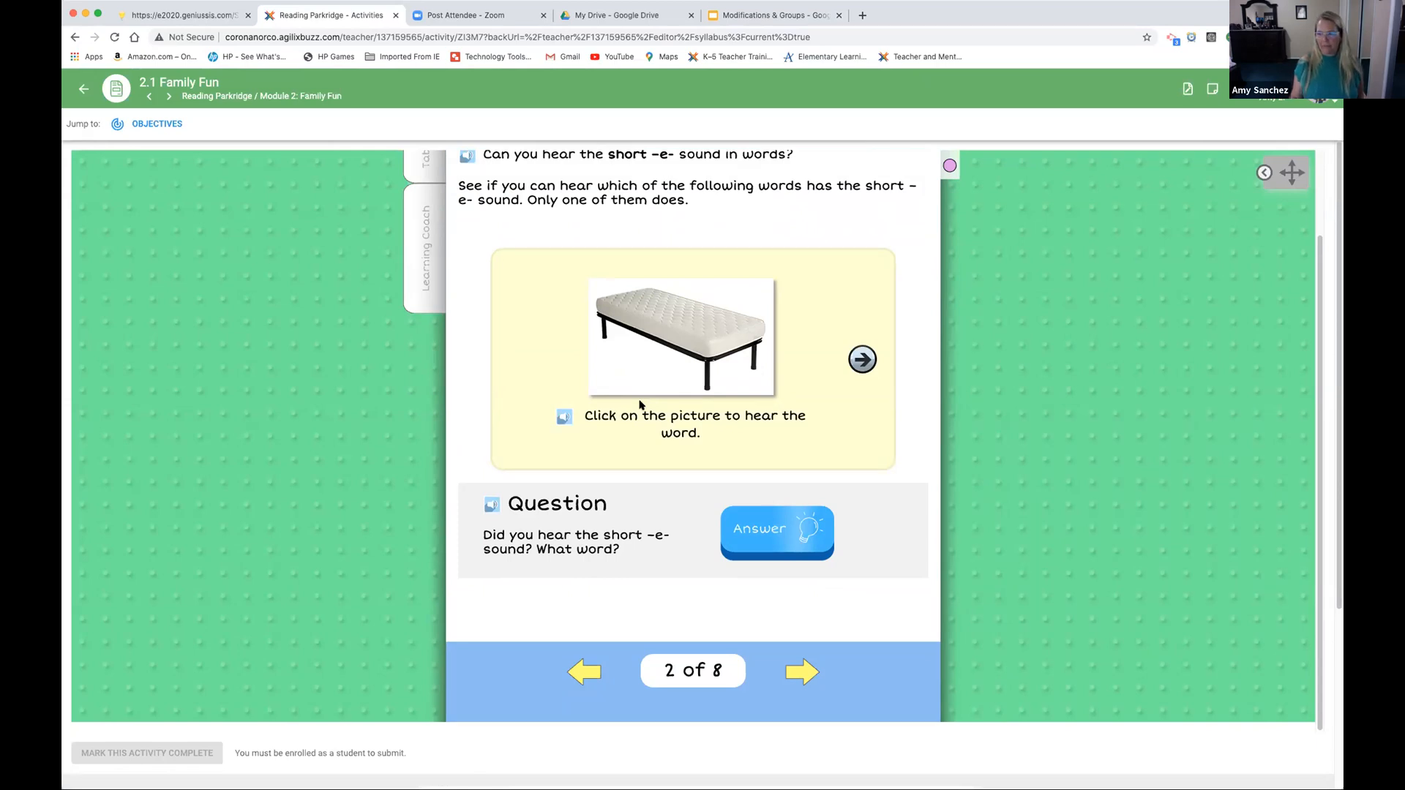
pyautogui.click(83, 89)
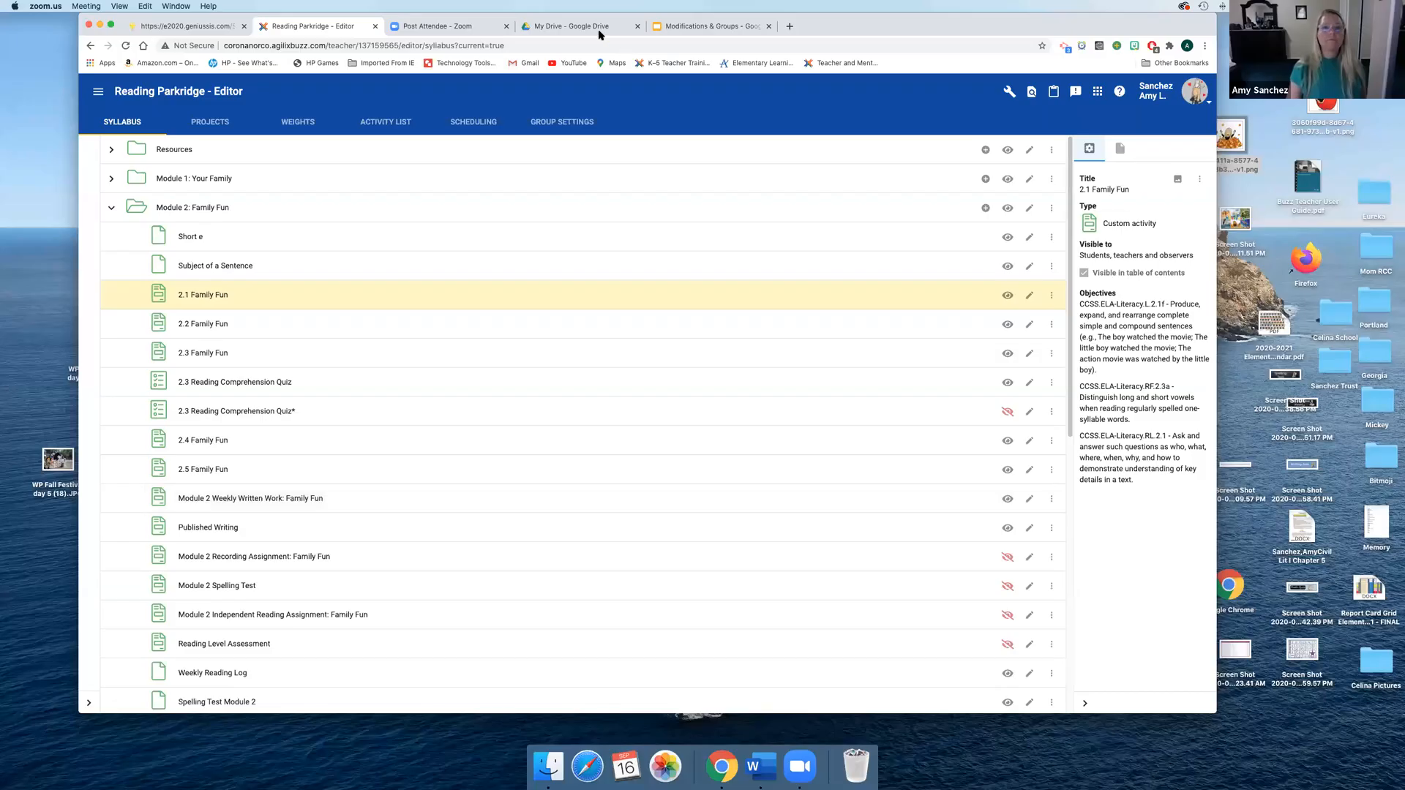
# Open the Activities page of the Social Studies Eisenhower course from the course list
pyautogui.click(338, 25)
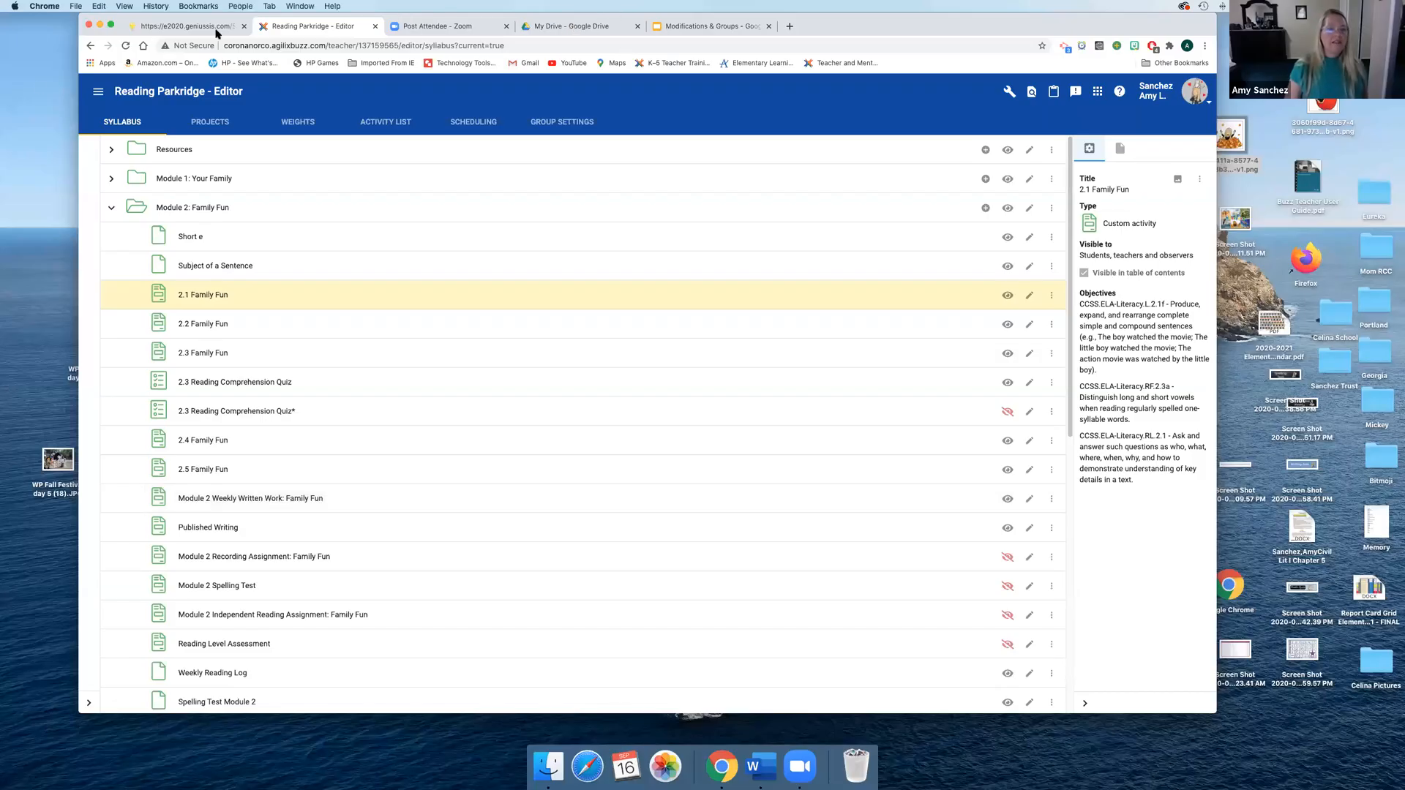
pyautogui.click(98, 91)
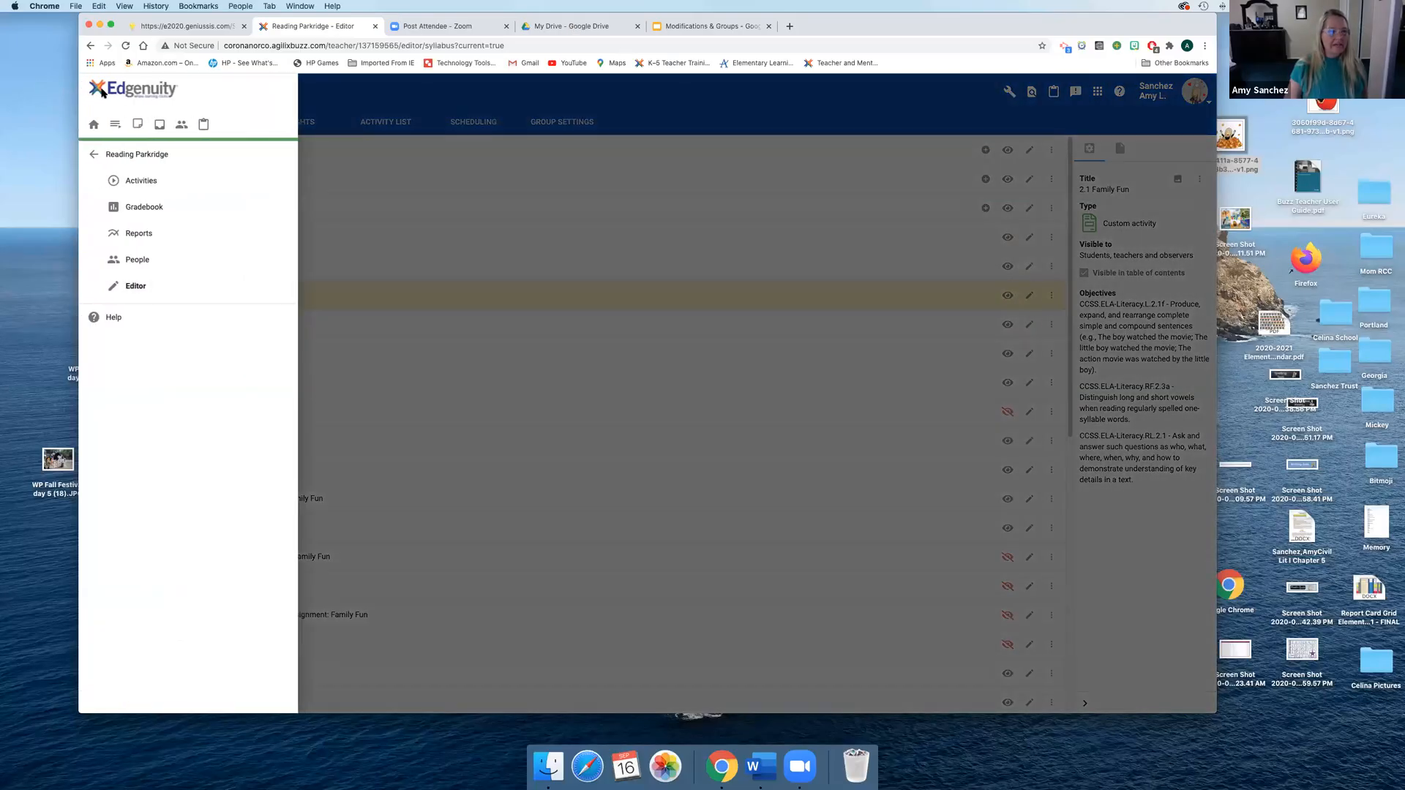
pyautogui.click(119, 155)
pyautogui.scroll(-3, 117, 585)
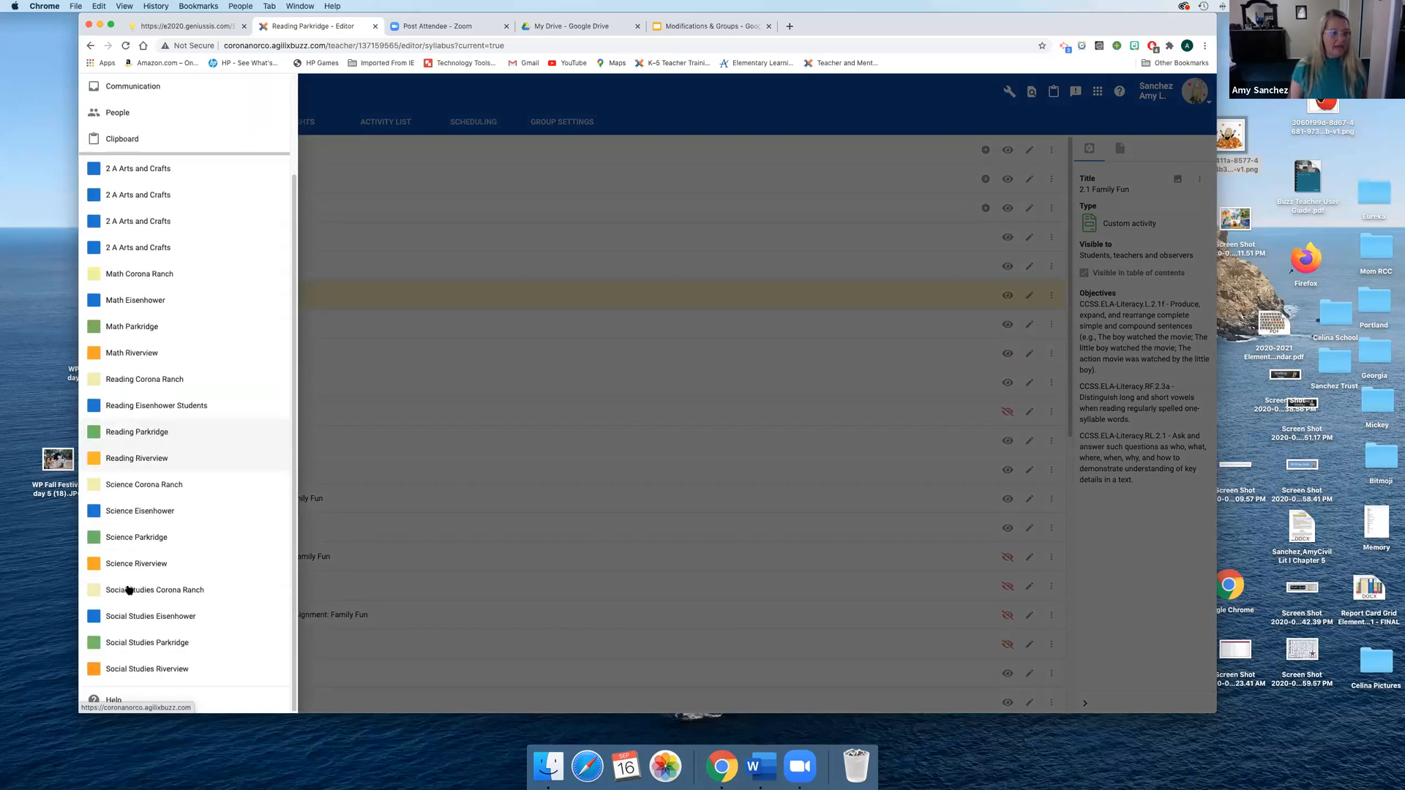
pyautogui.click(117, 616)
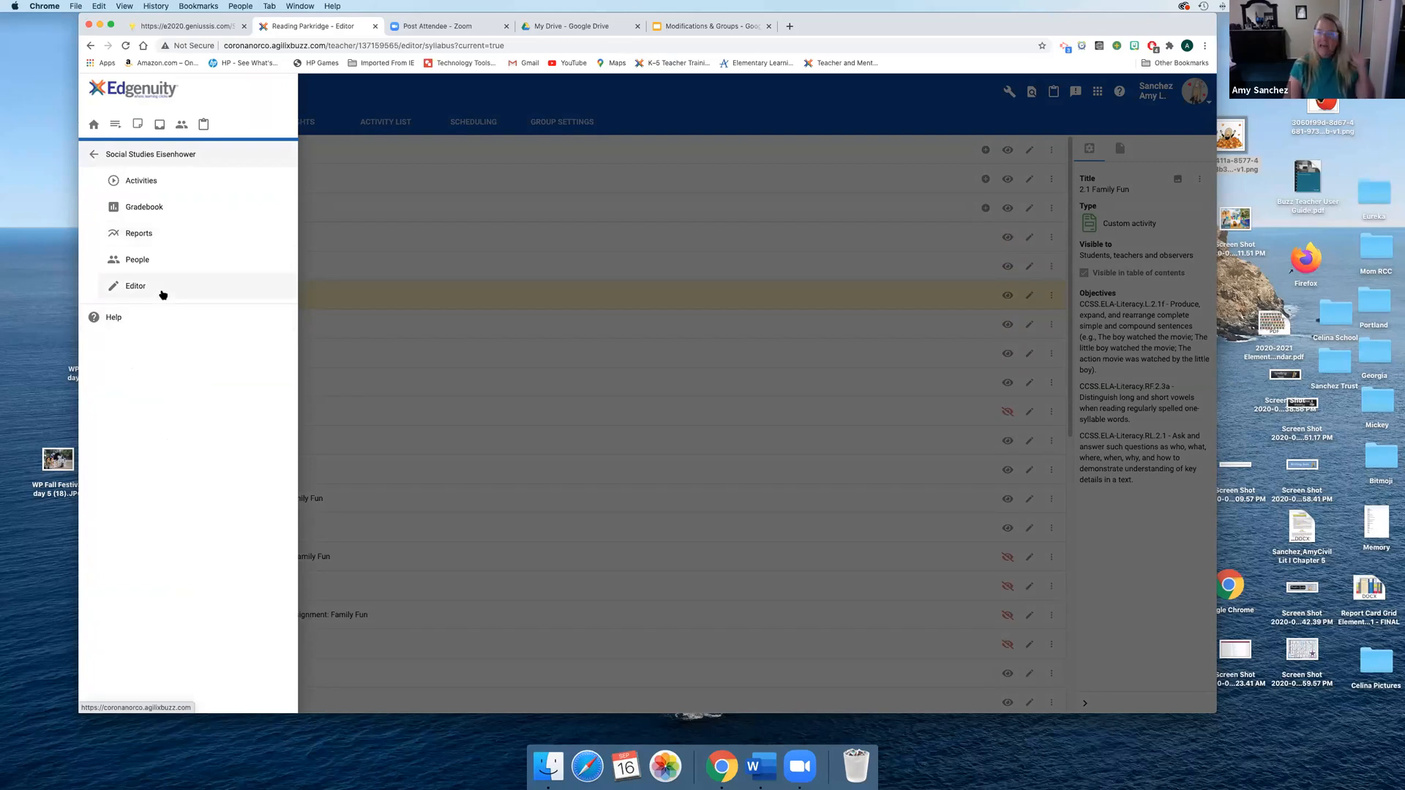
pyautogui.click(141, 181)
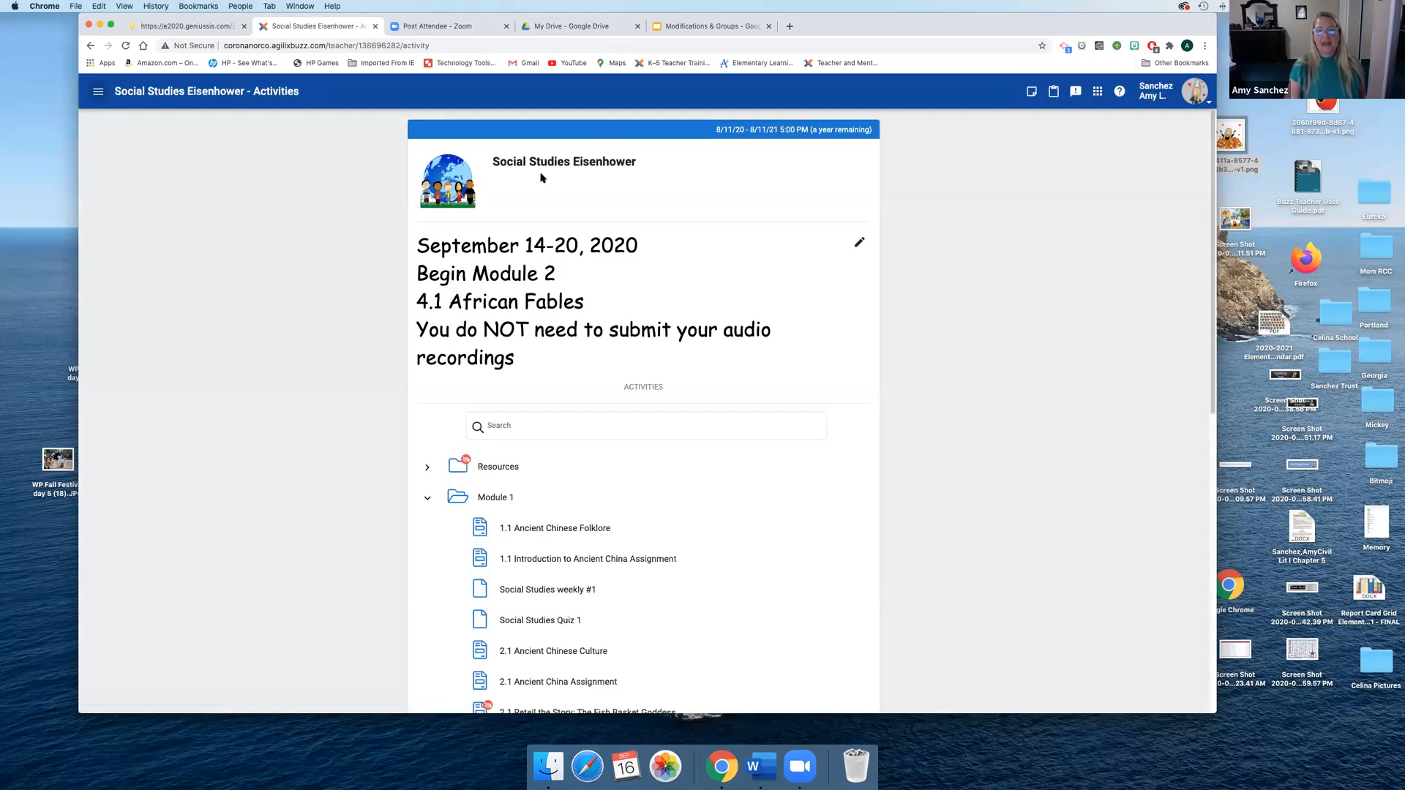
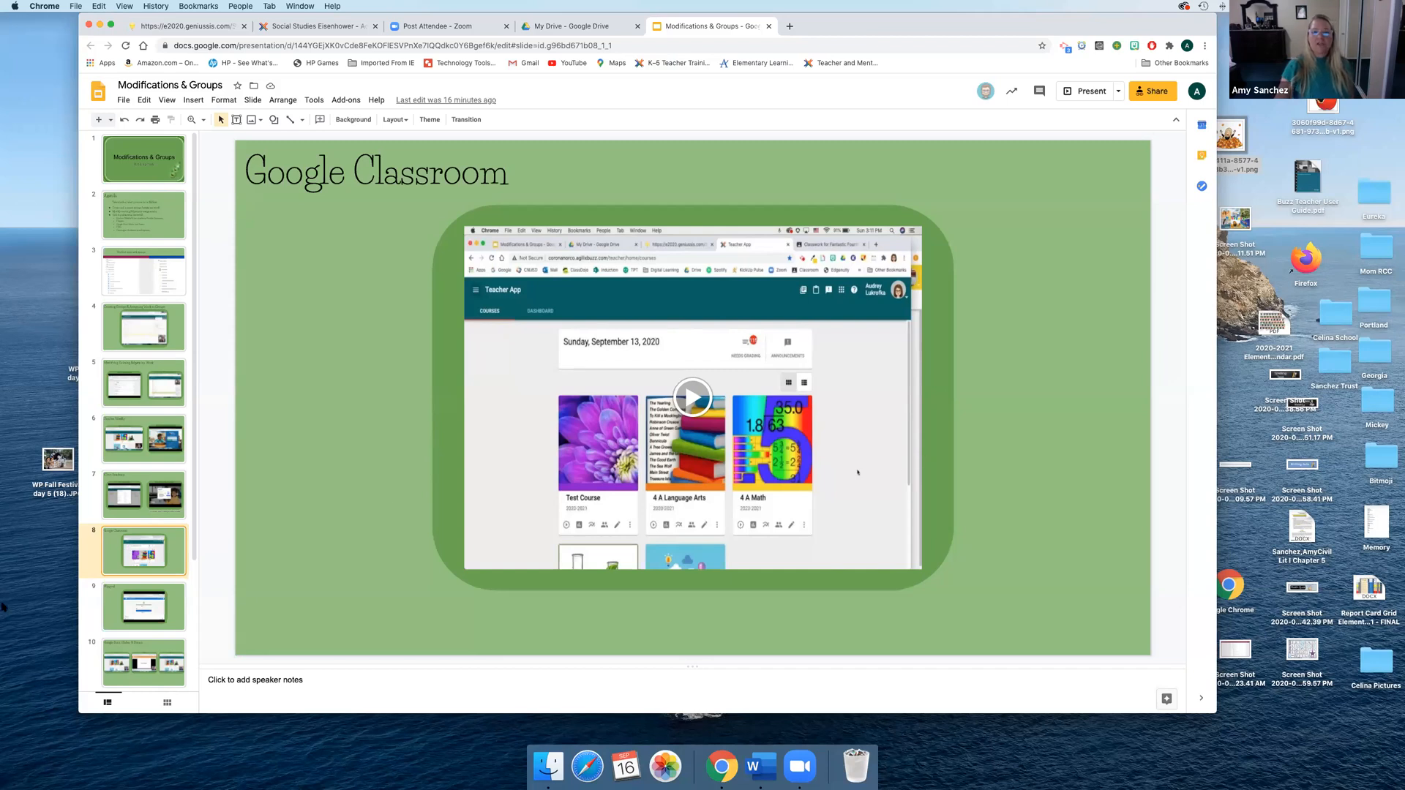
# View the "Flipgrid" and "Google Docs, Slides, & Forms" slides, and switch back to Edgenuity to open the Social Studies Eisenhower editor
pyautogui.click(134, 603)
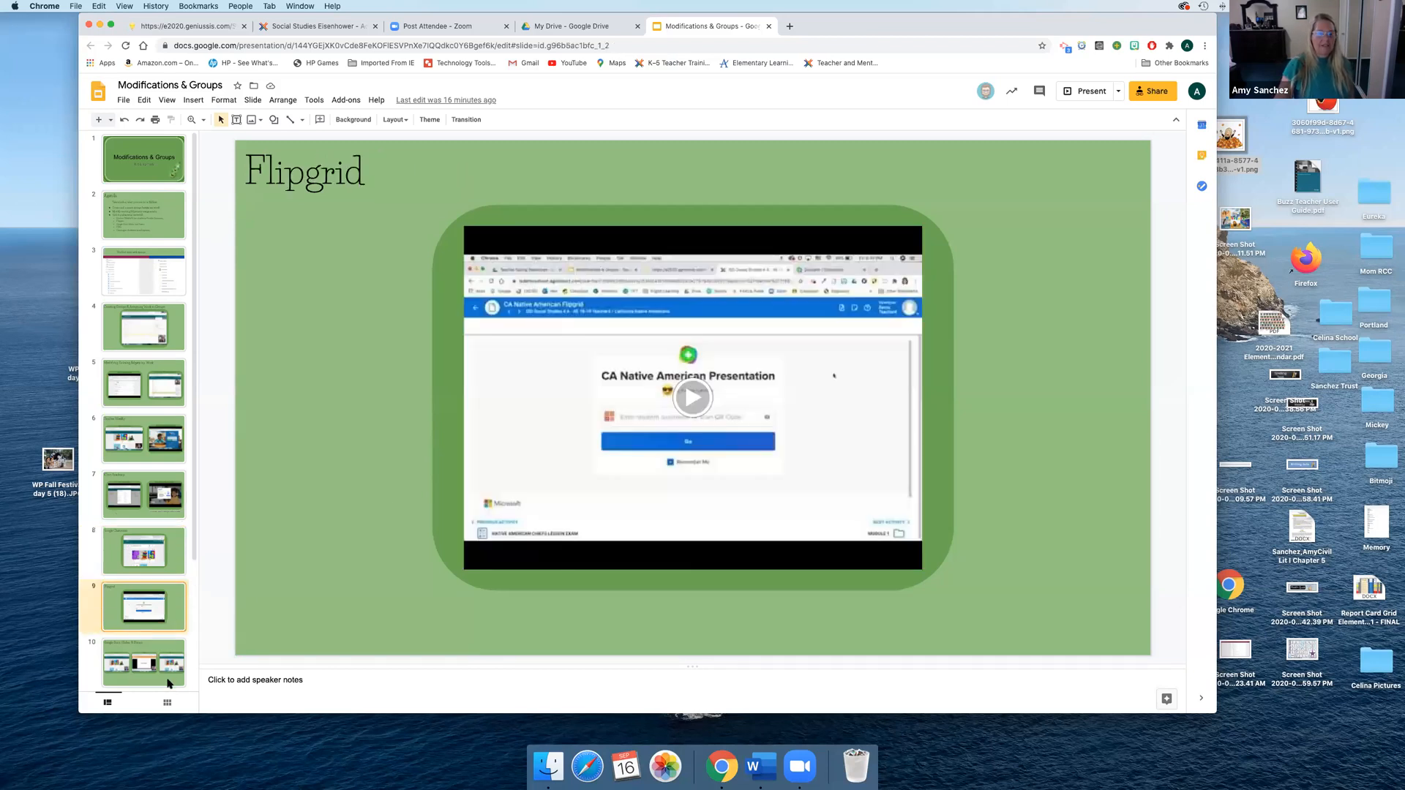
pyautogui.click(132, 668)
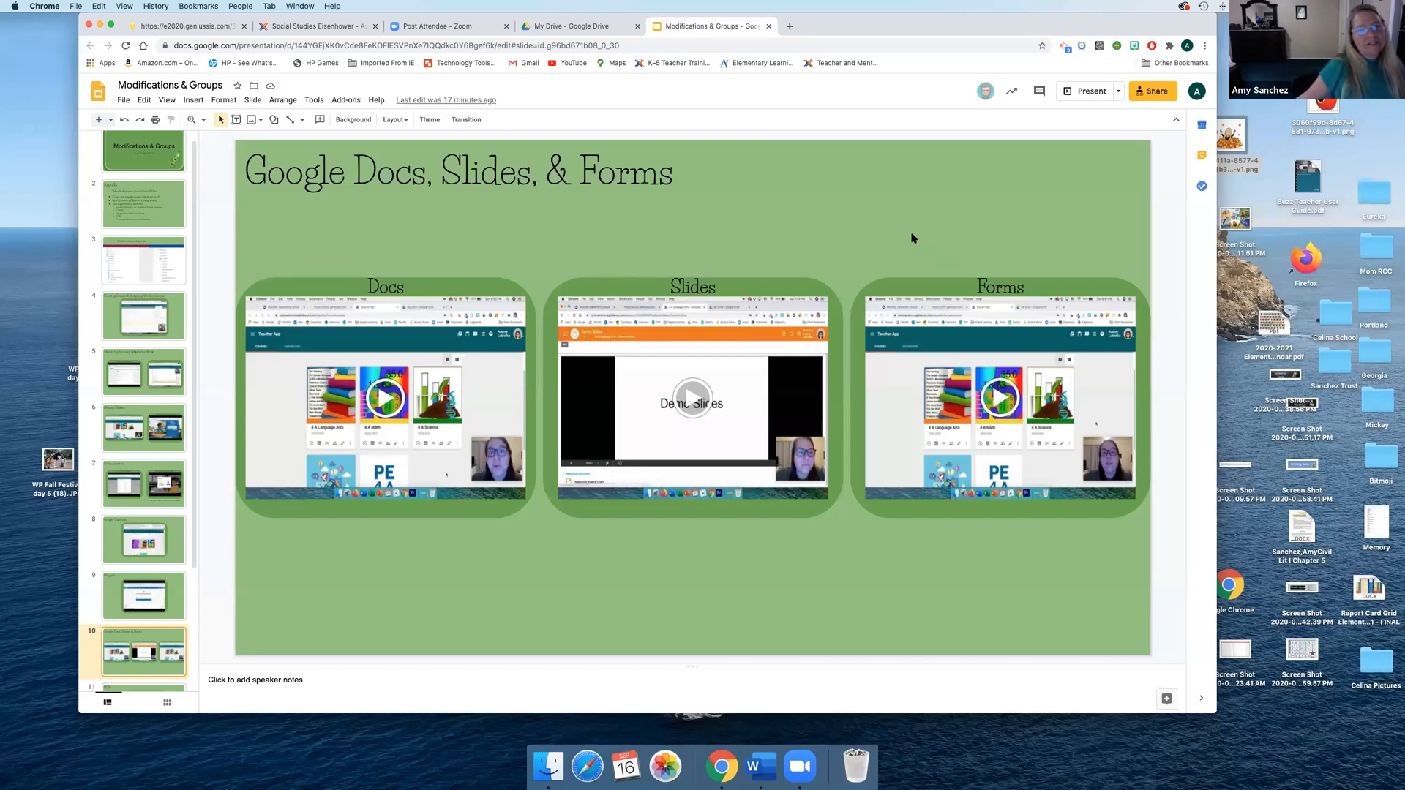
pyautogui.click(314, 26)
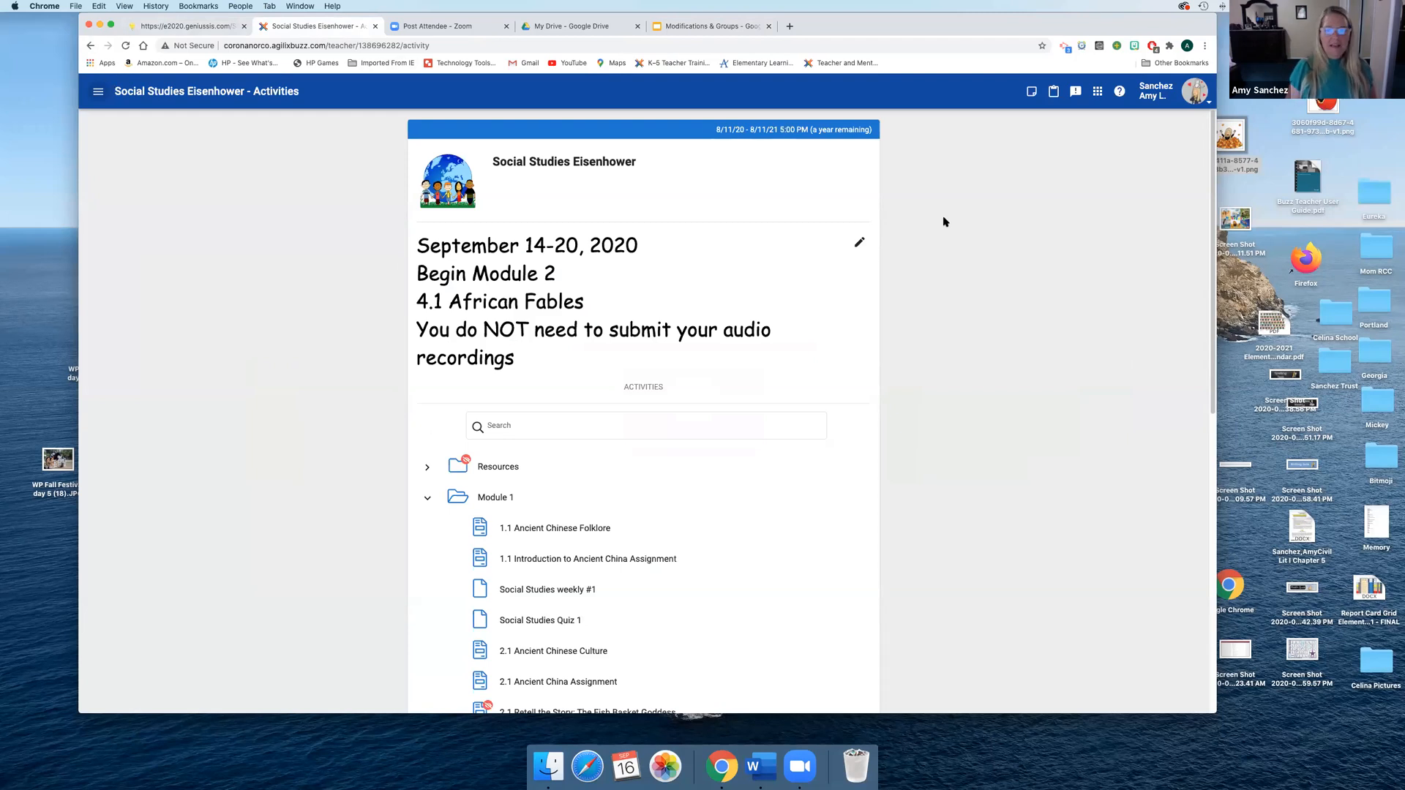
pyautogui.click(97, 92)
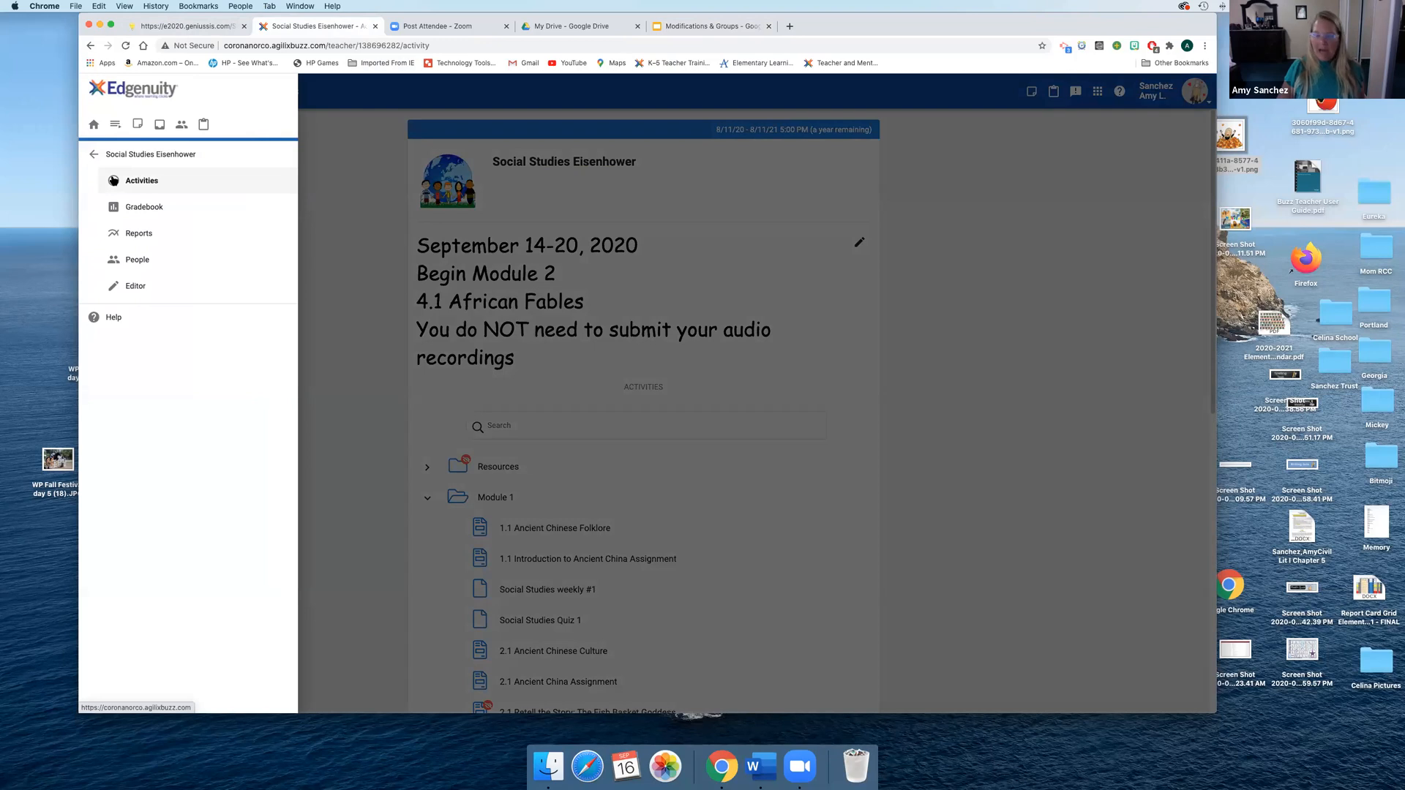
pyautogui.click(136, 285)
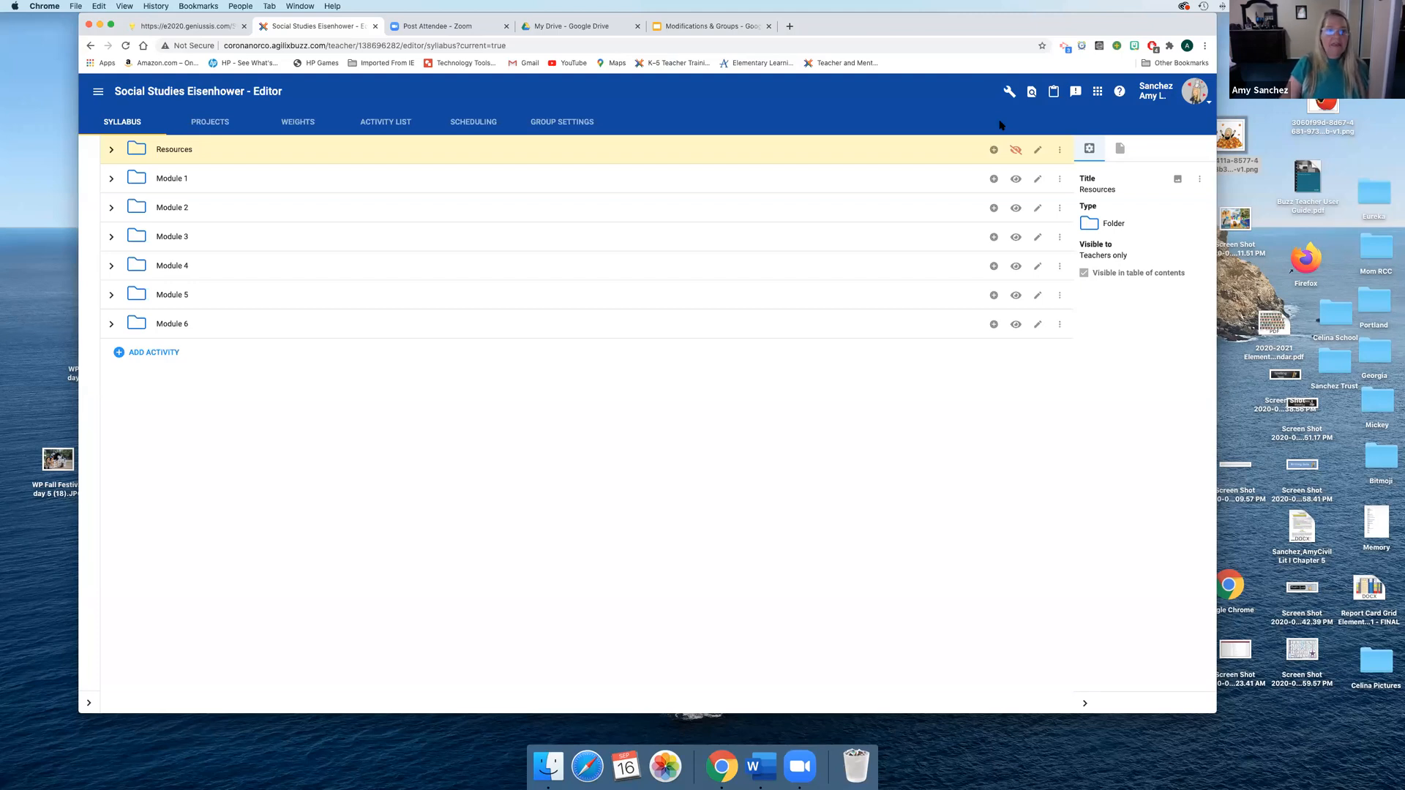
# In the Reading Eisenhower Students activities, view "Module 4: Asking and Telling Sentences" and return to the activity list
pyautogui.click(98, 91)
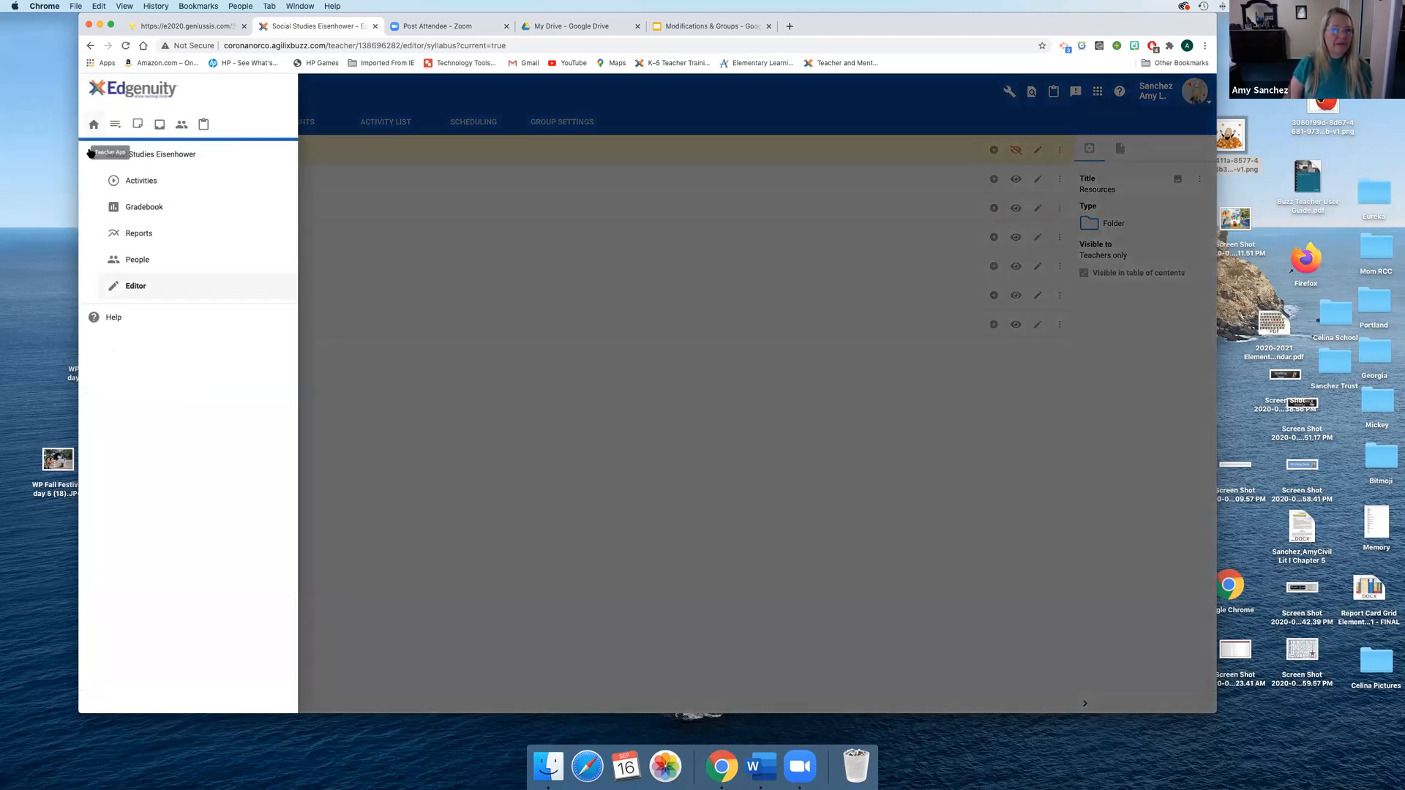
pyautogui.click(90, 154)
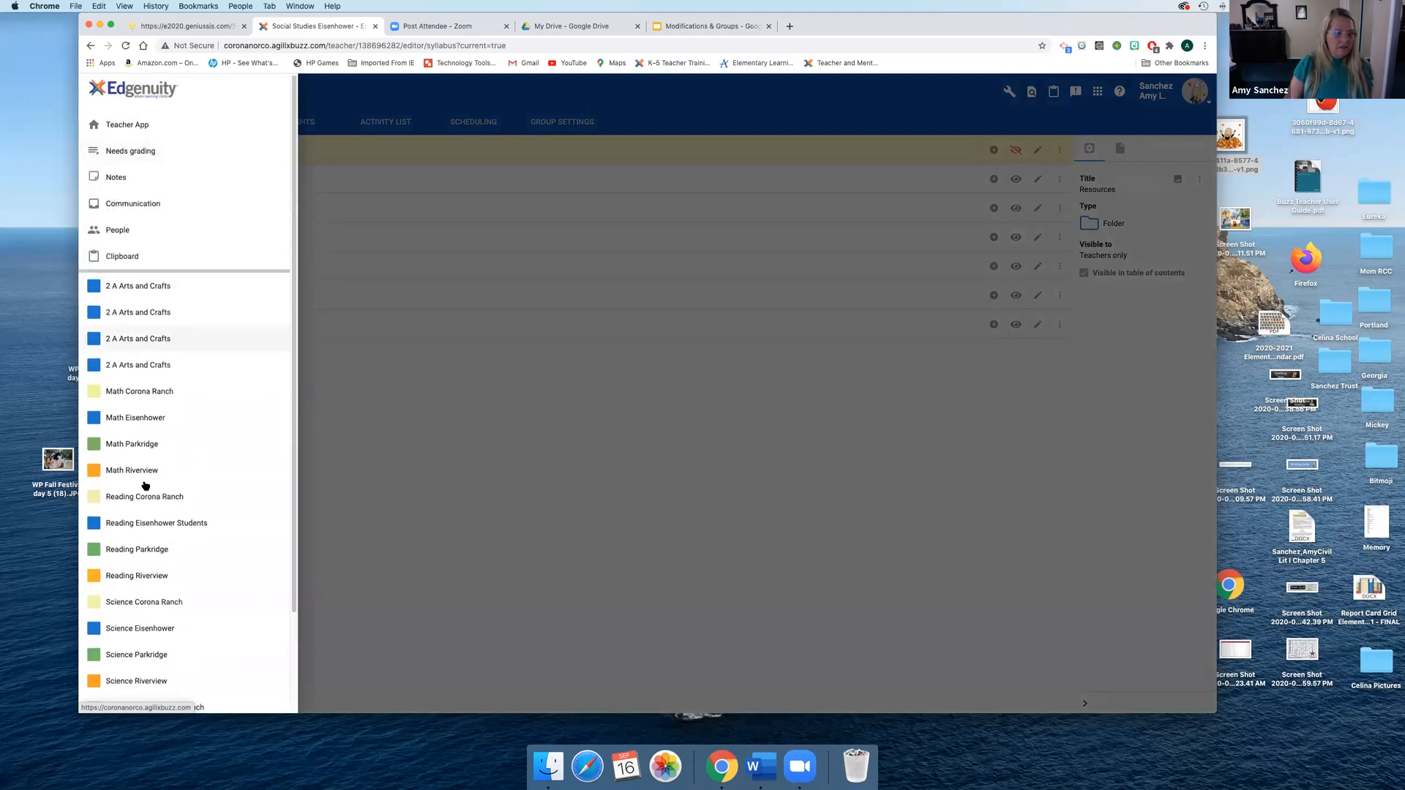
pyautogui.click(132, 520)
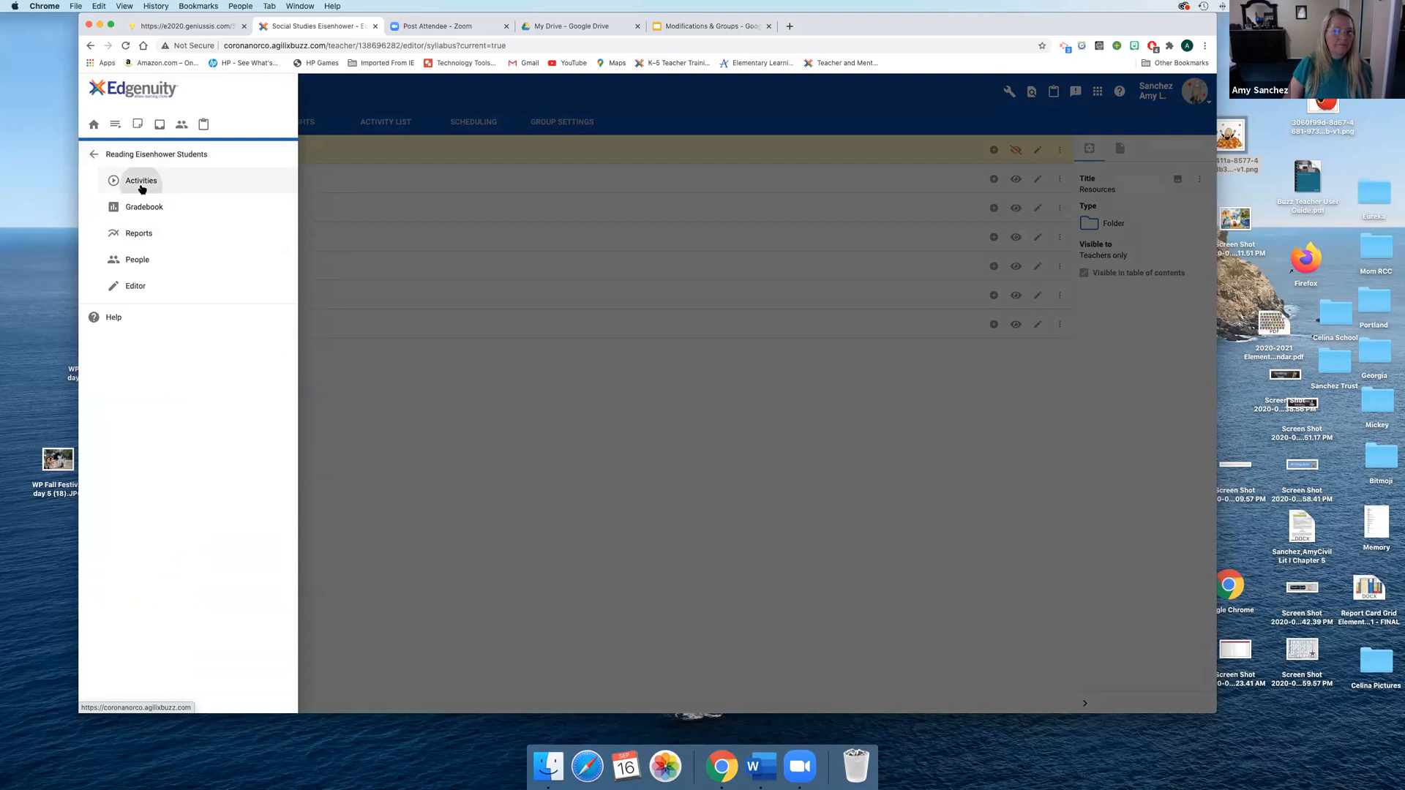
pyautogui.click(142, 183)
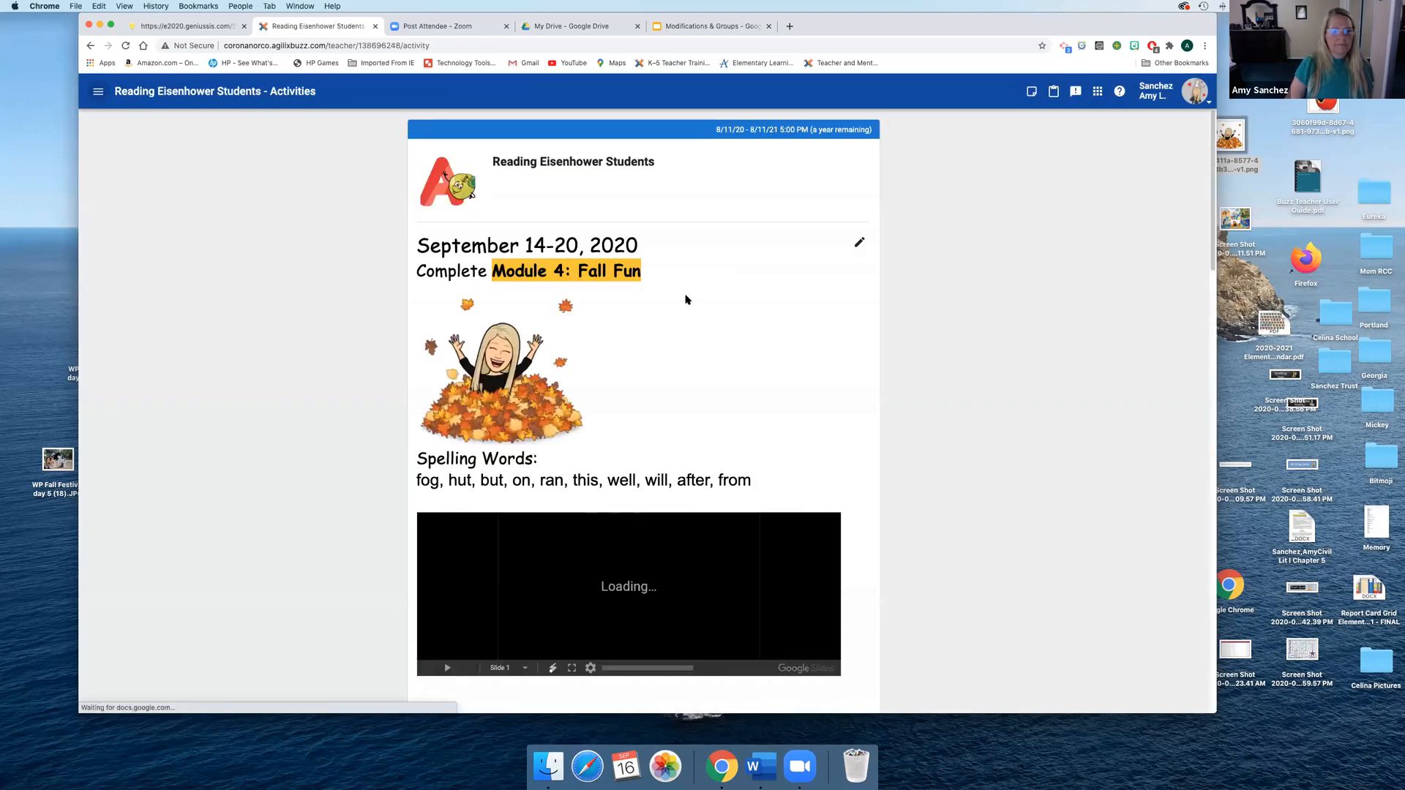
pyautogui.scroll(-10, 681, 348)
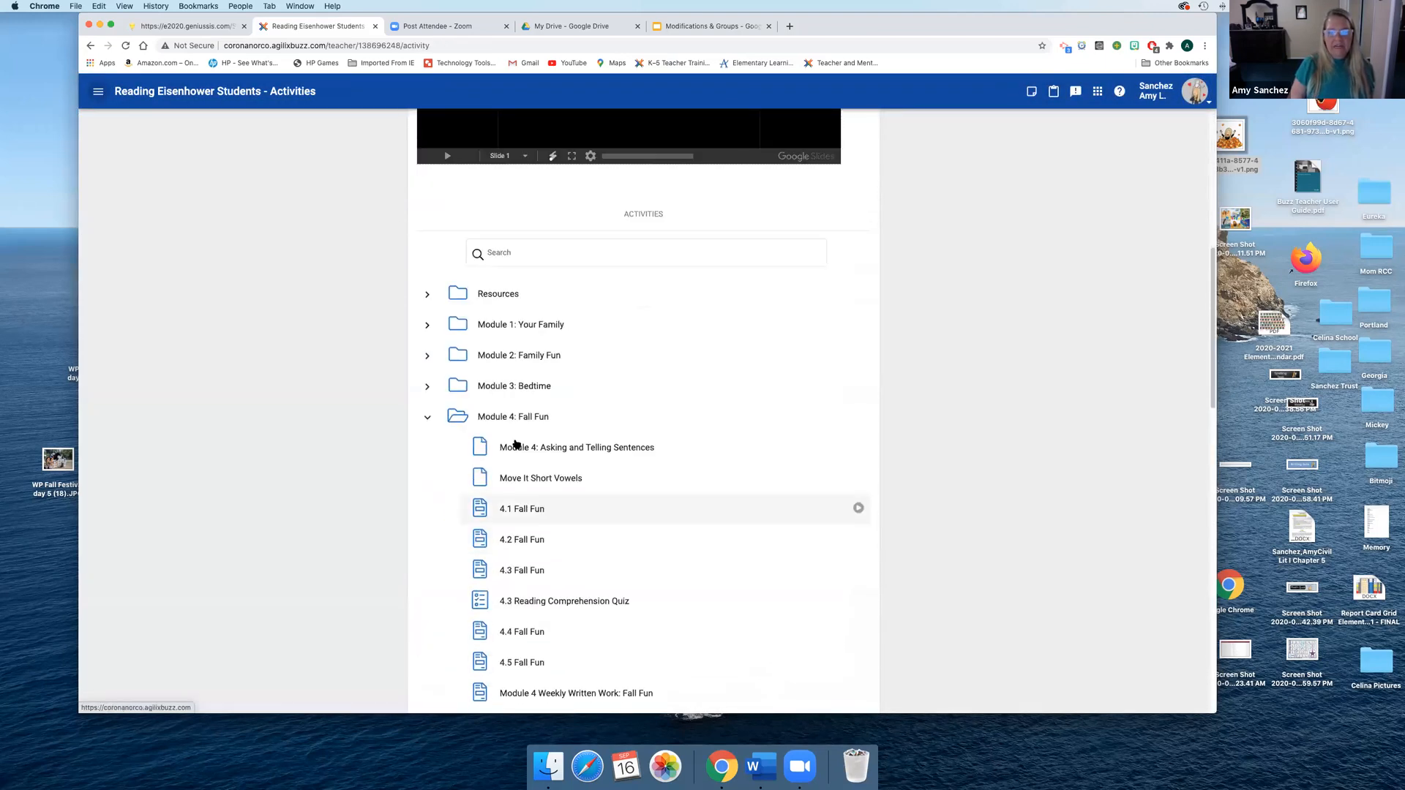
pyautogui.click(513, 448)
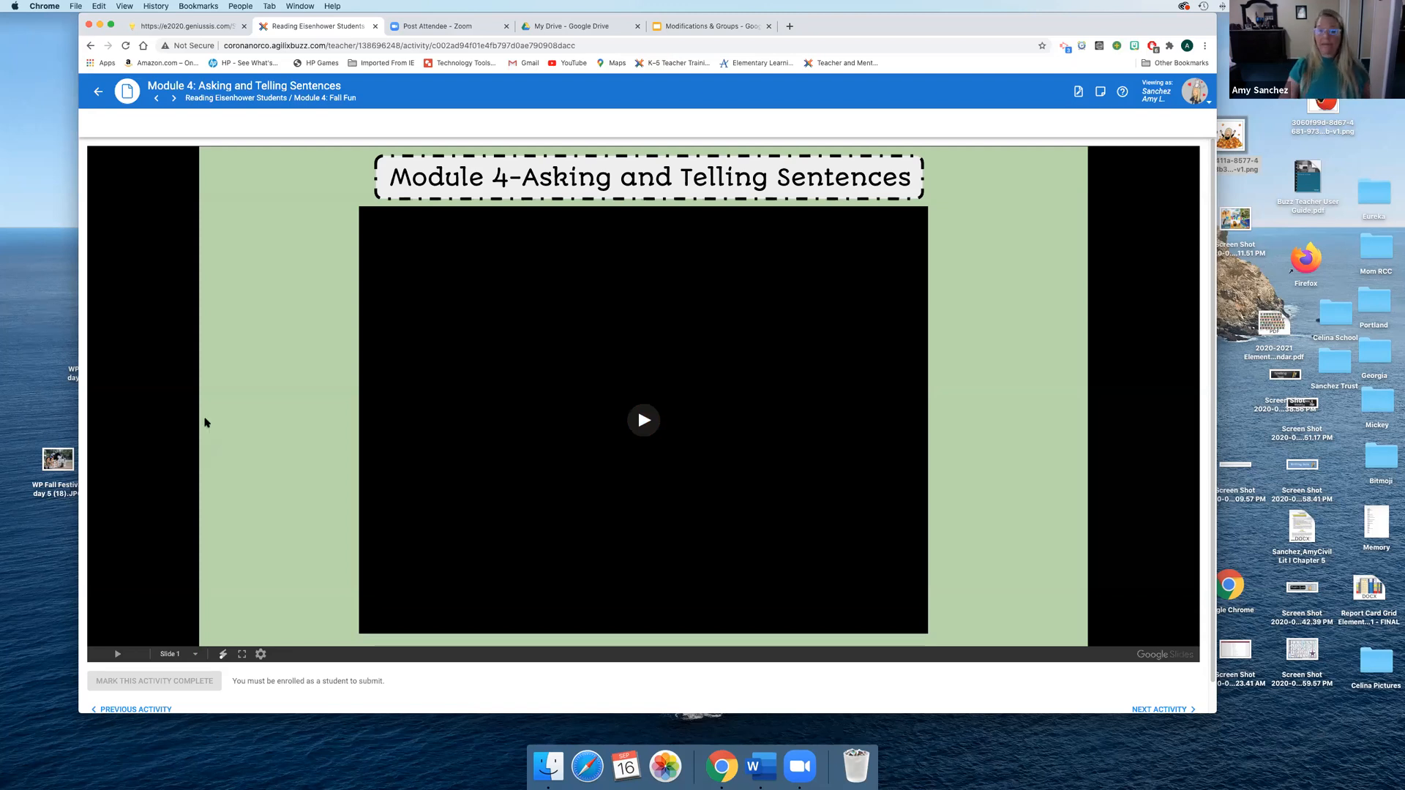
pyautogui.click(98, 92)
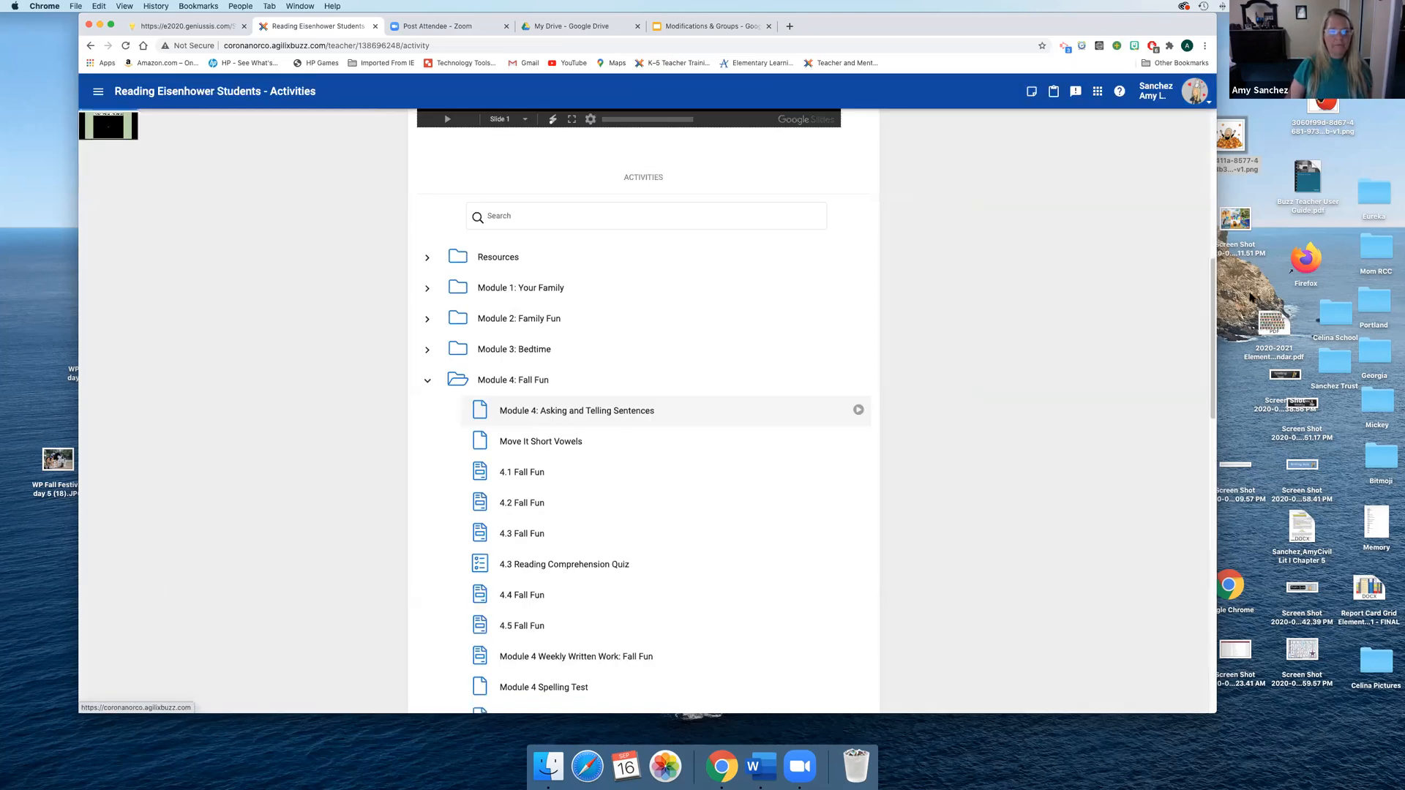
# Open the Reading Eisenhower Students editor and expand the Module 6: Dentist Visit folder
pyautogui.click(98, 92)
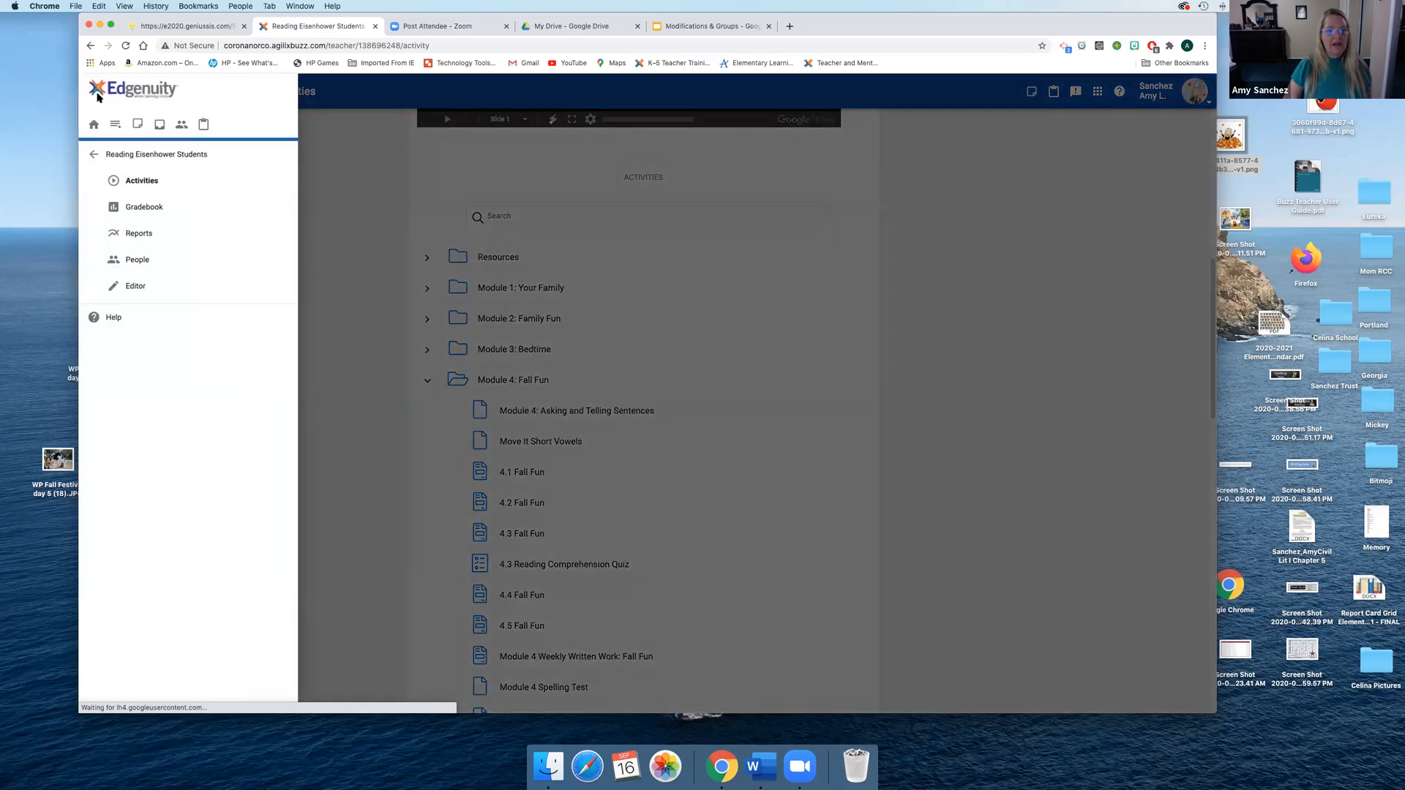
pyautogui.click(132, 286)
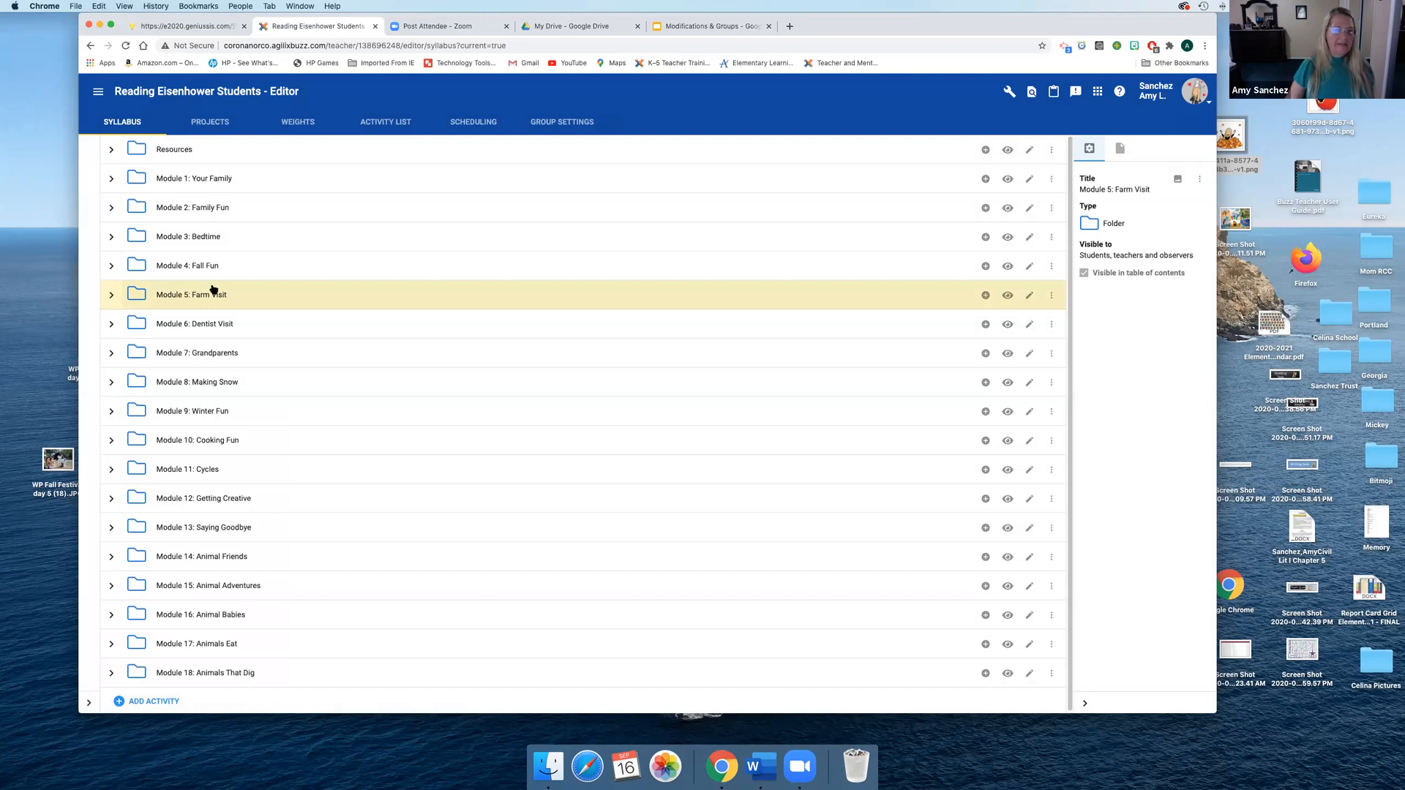
pyautogui.click(107, 326)
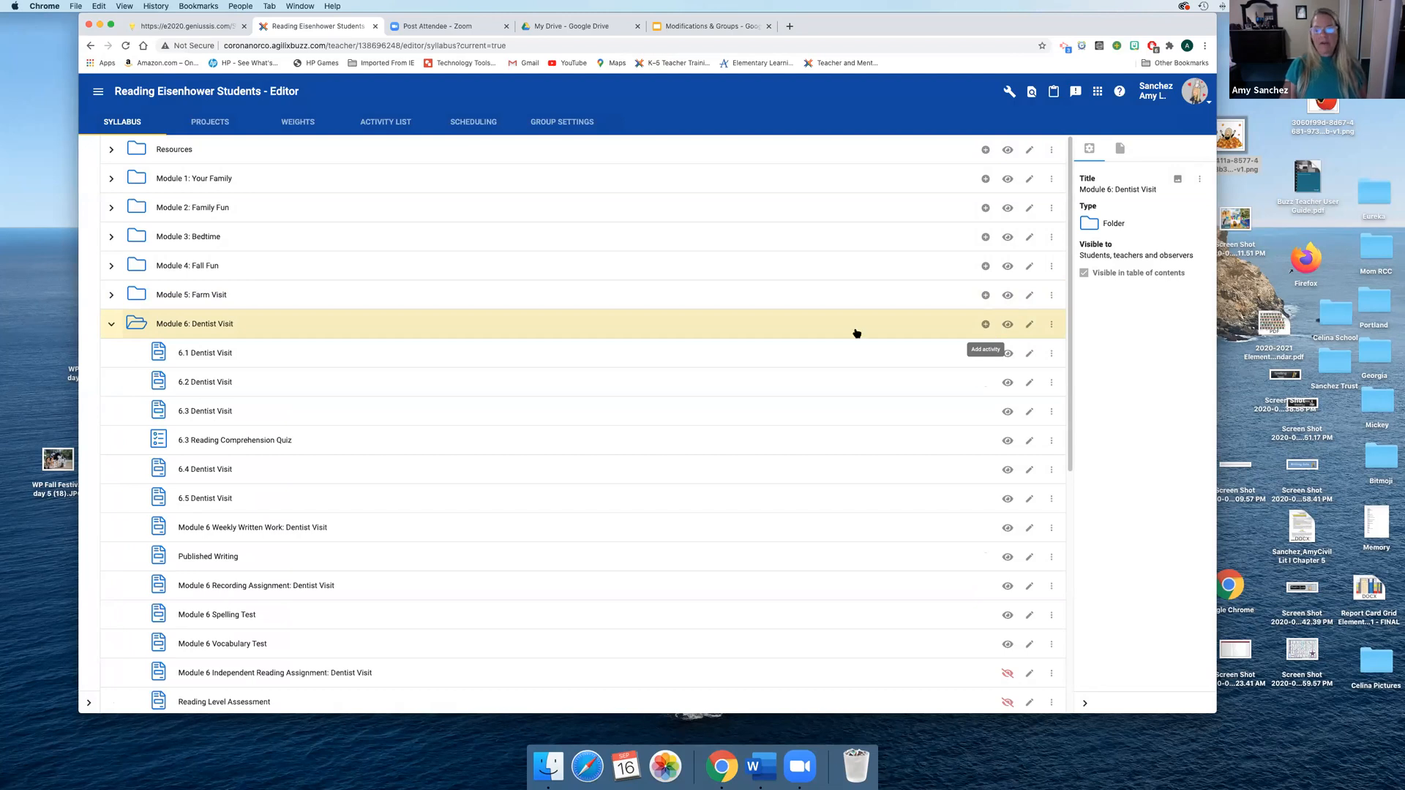
# Add an assignment titled "Trip to the dentist" to Module 6: Dentist Visit and set its content type to Google document
pyautogui.click(986, 325)
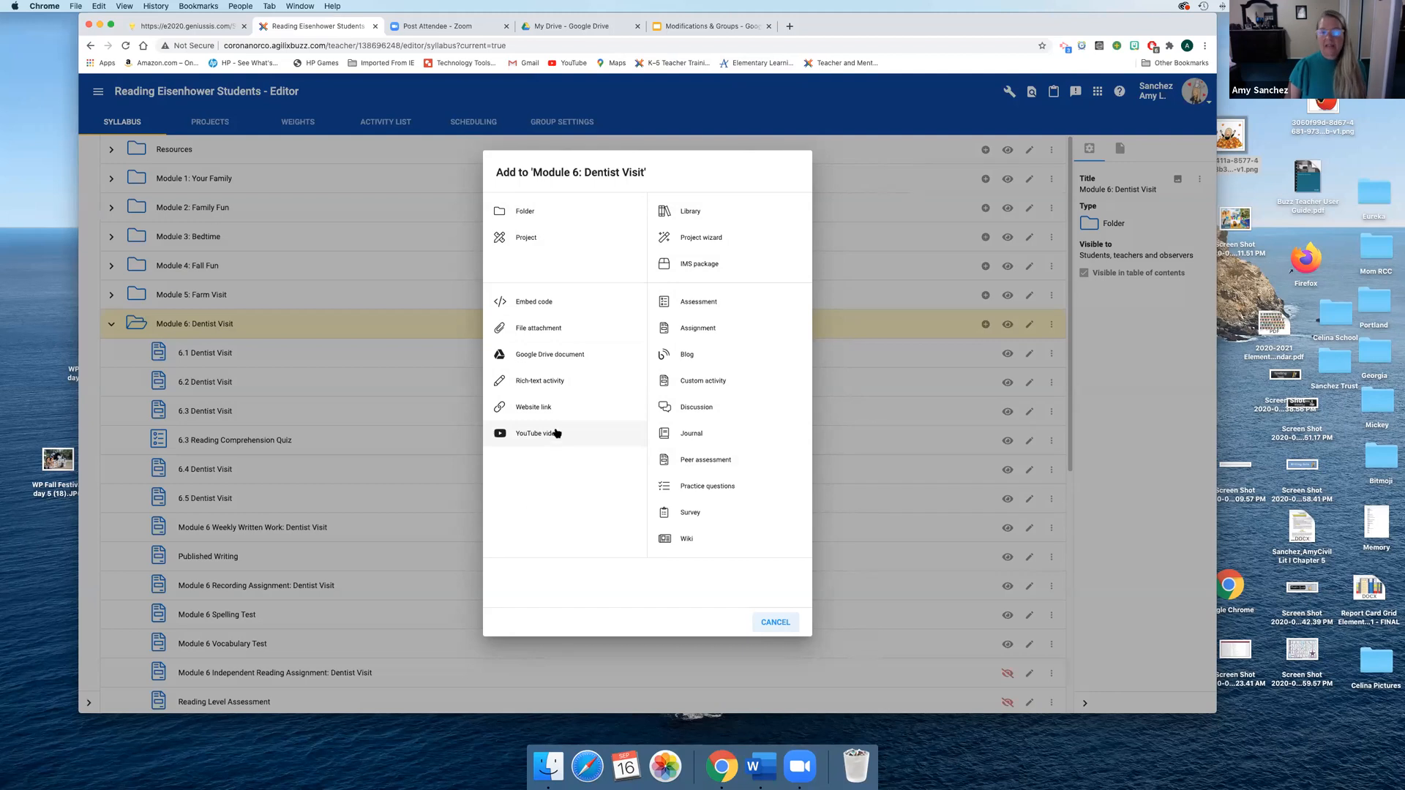
pyautogui.click(716, 335)
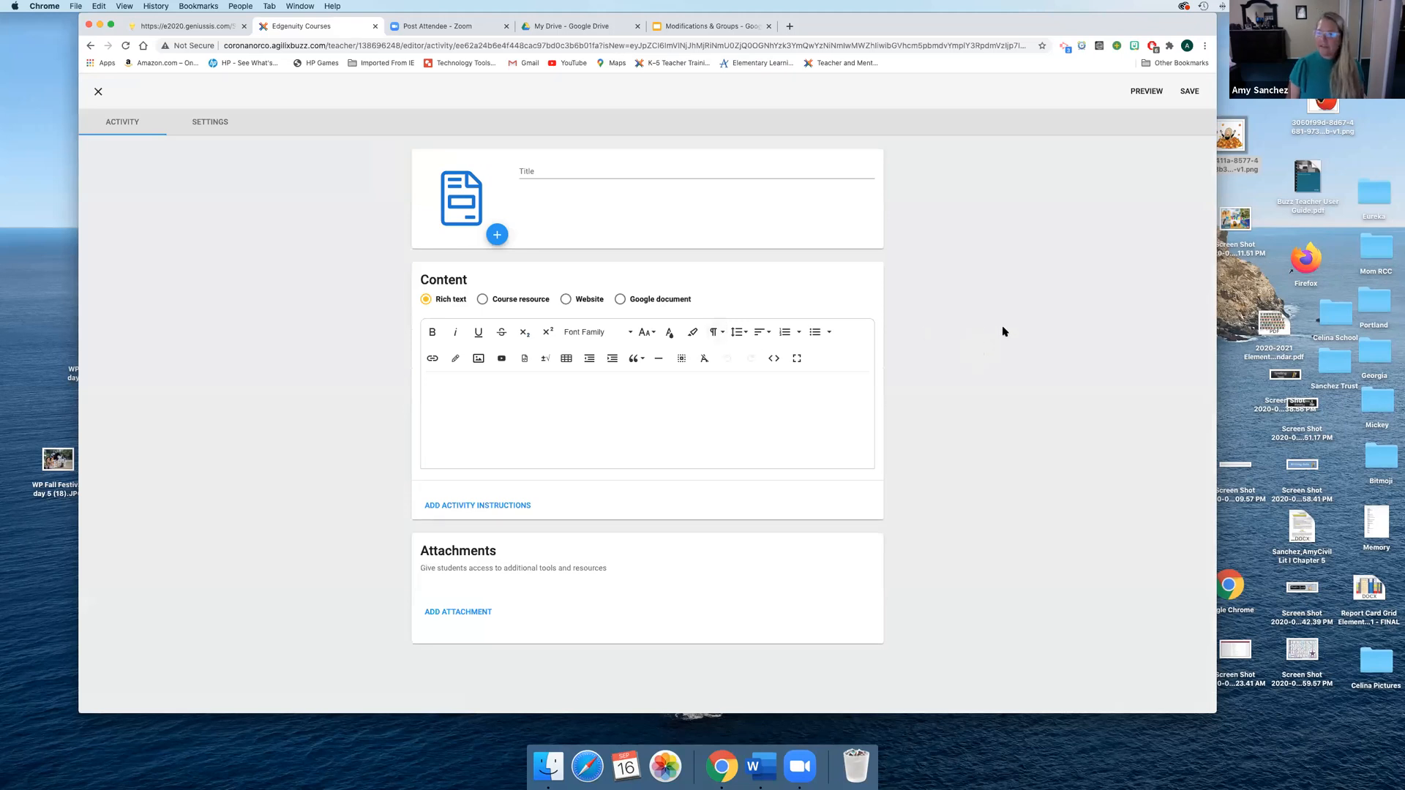
pyautogui.click(580, 173)
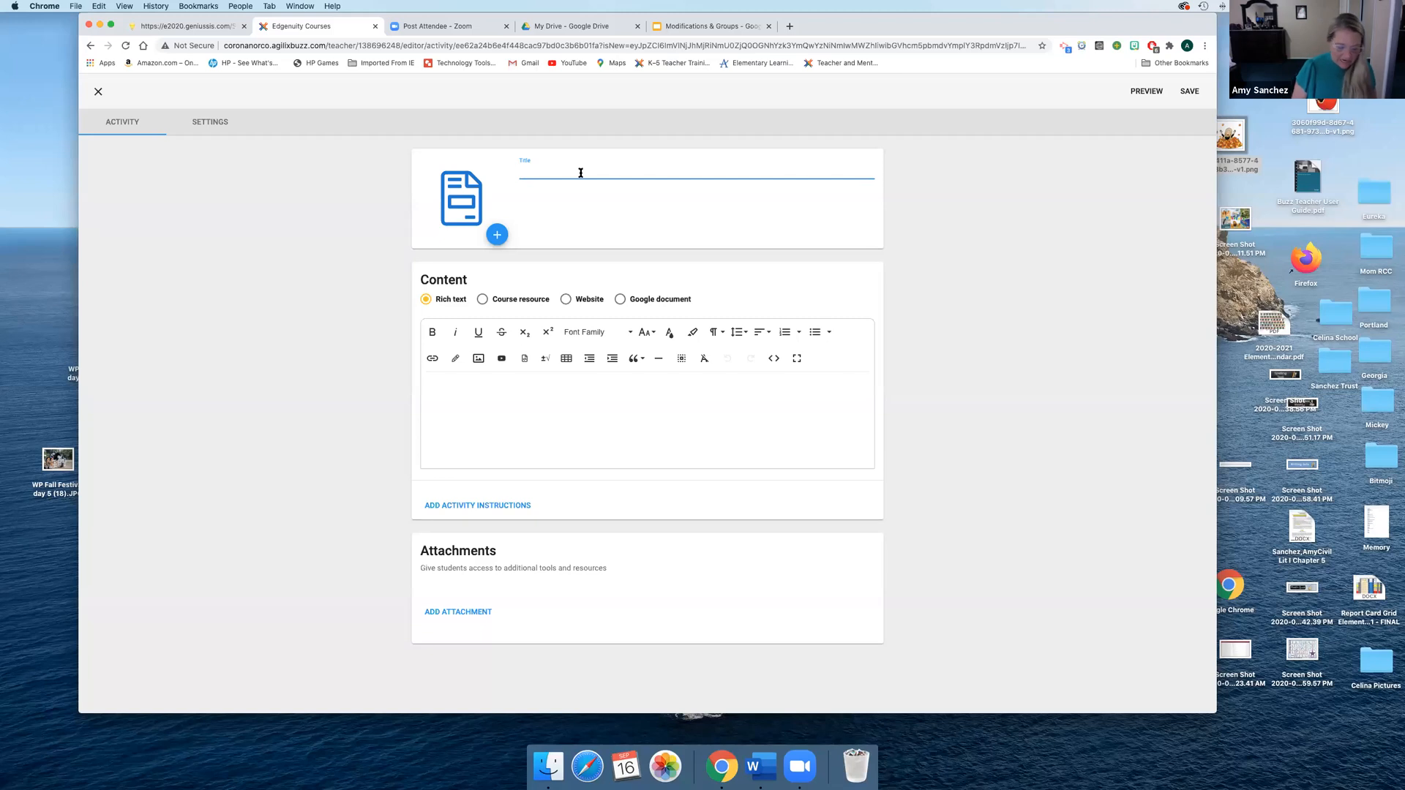
pyautogui.write('Trip to the dentist')
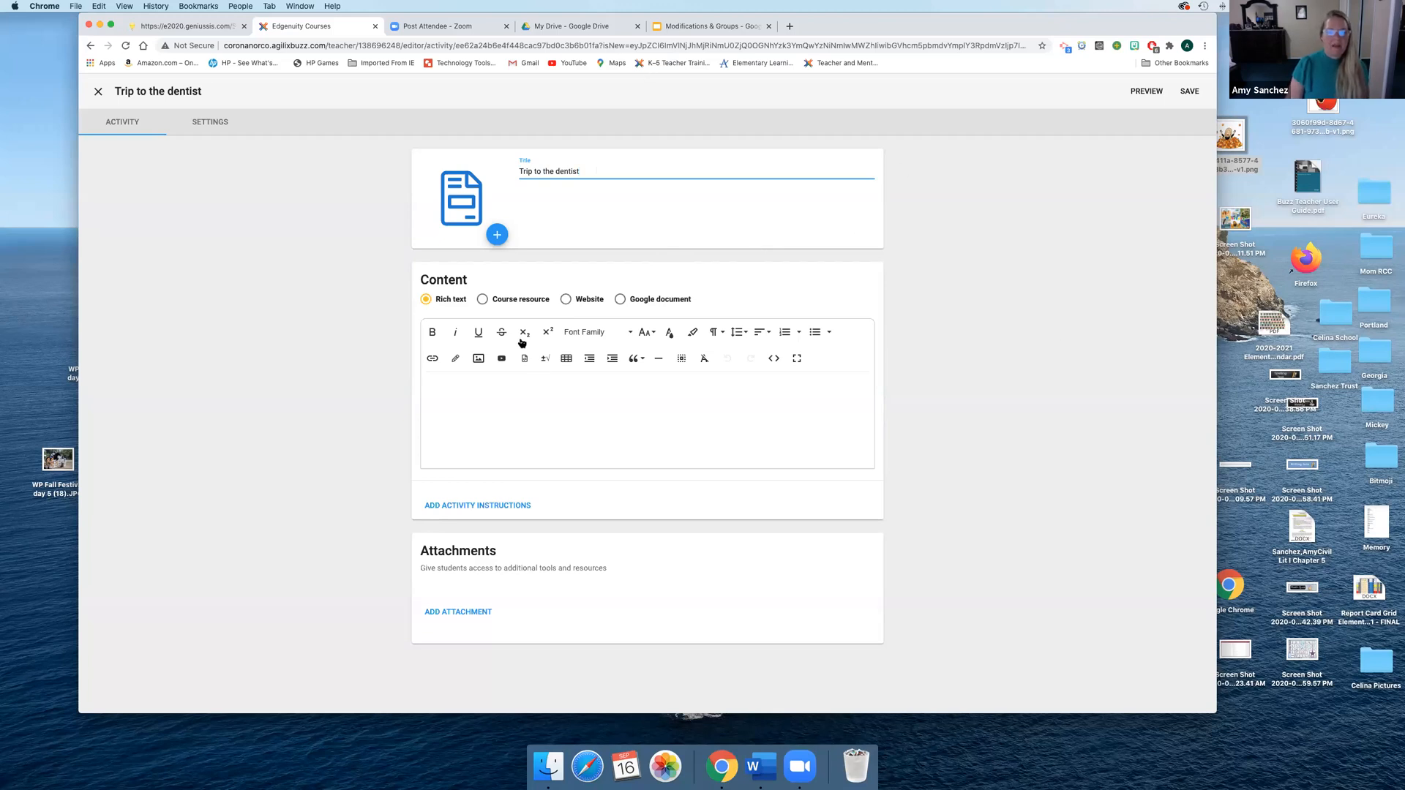
pyautogui.click(620, 300)
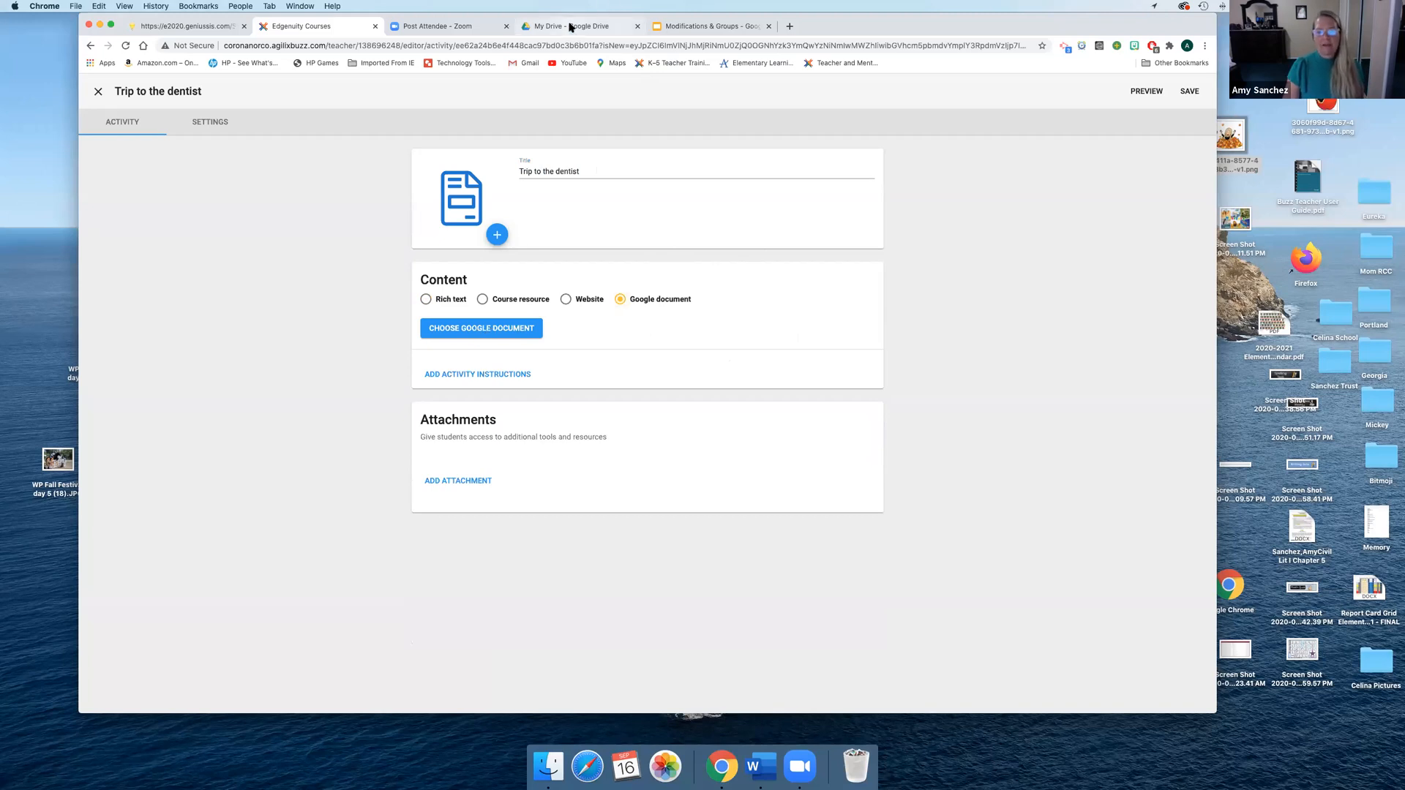
# Switch to Google Drive and create a Google Slides presentation with "Dentist" as both its slide title and file name
pyautogui.click(571, 27)
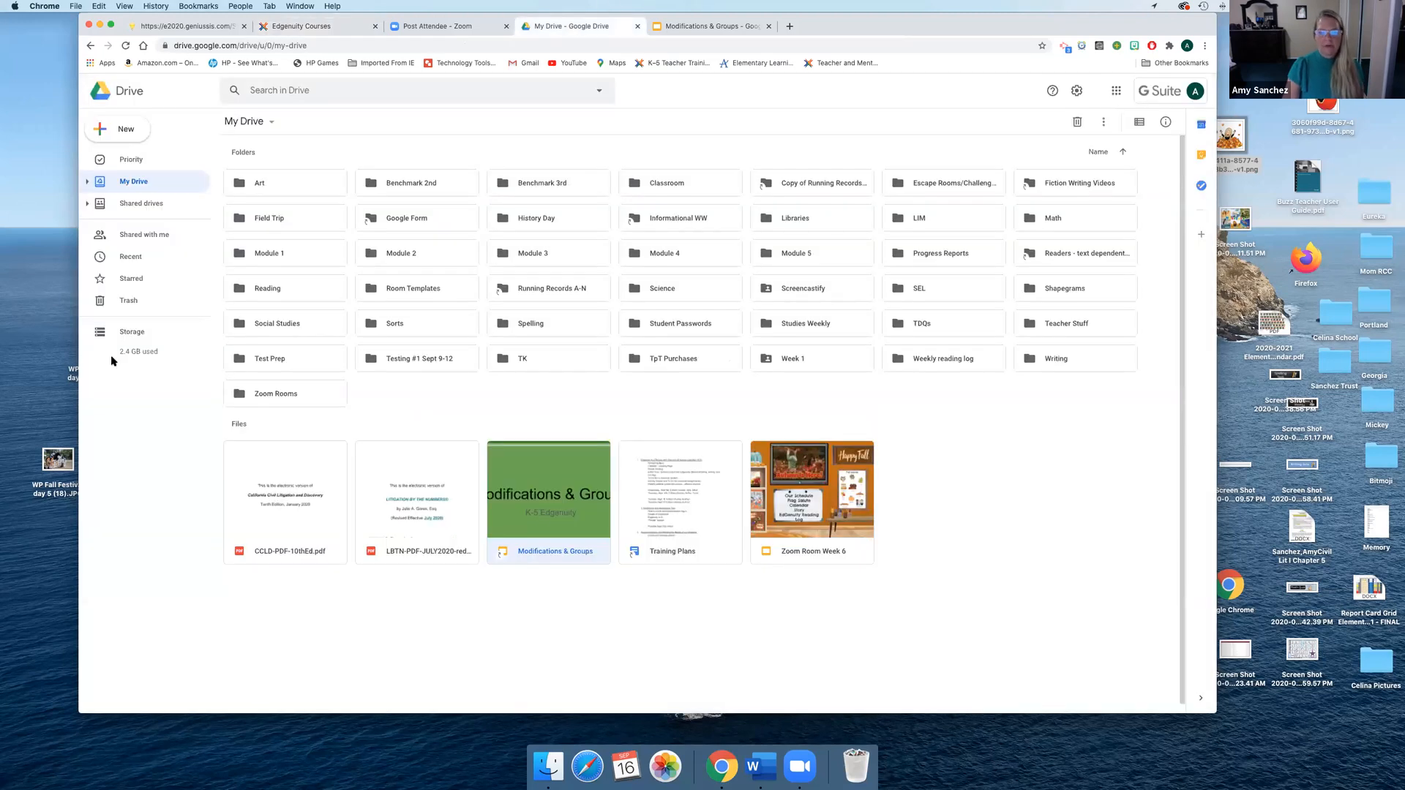
pyautogui.click(108, 138)
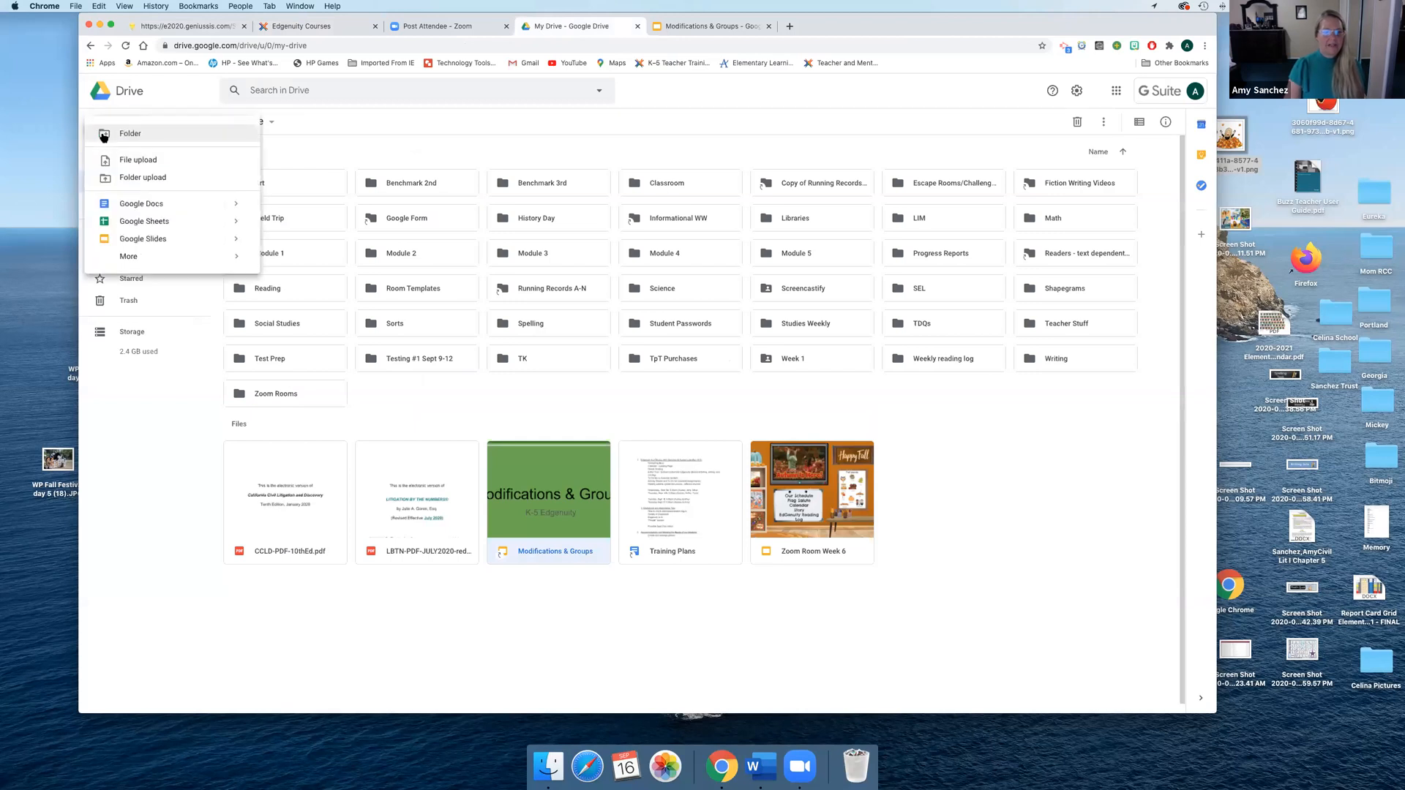
pyautogui.click(130, 240)
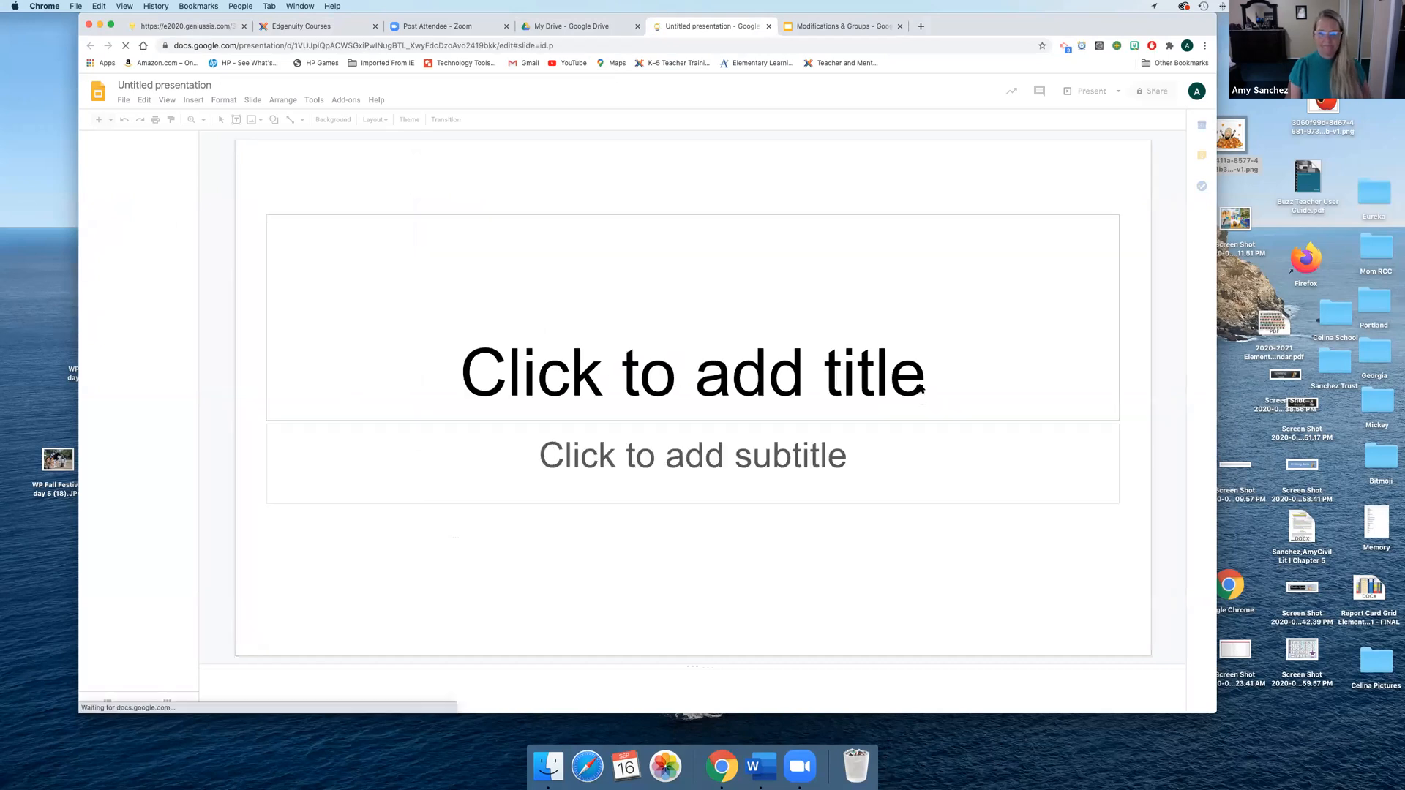
pyautogui.click(929, 383)
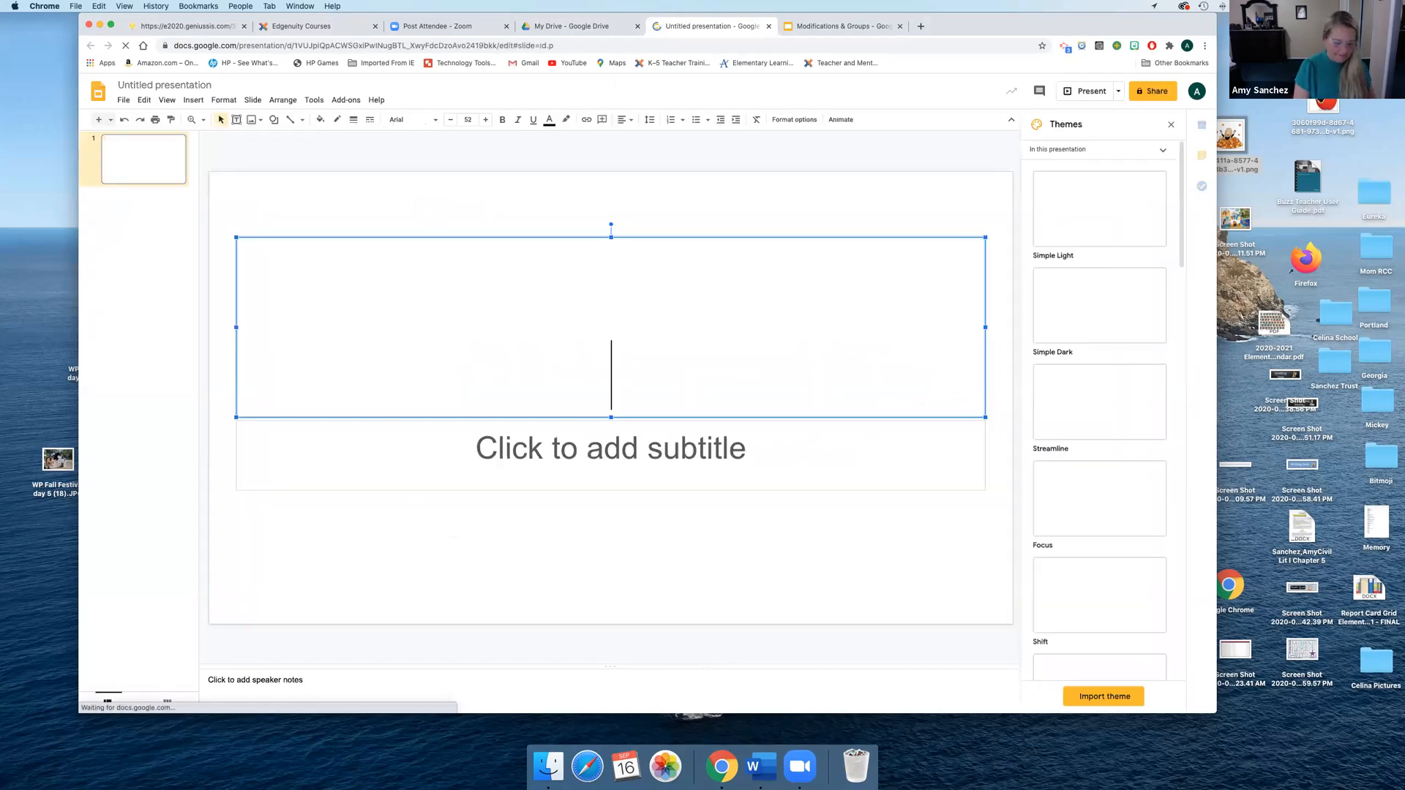
pyautogui.write('Dentist')
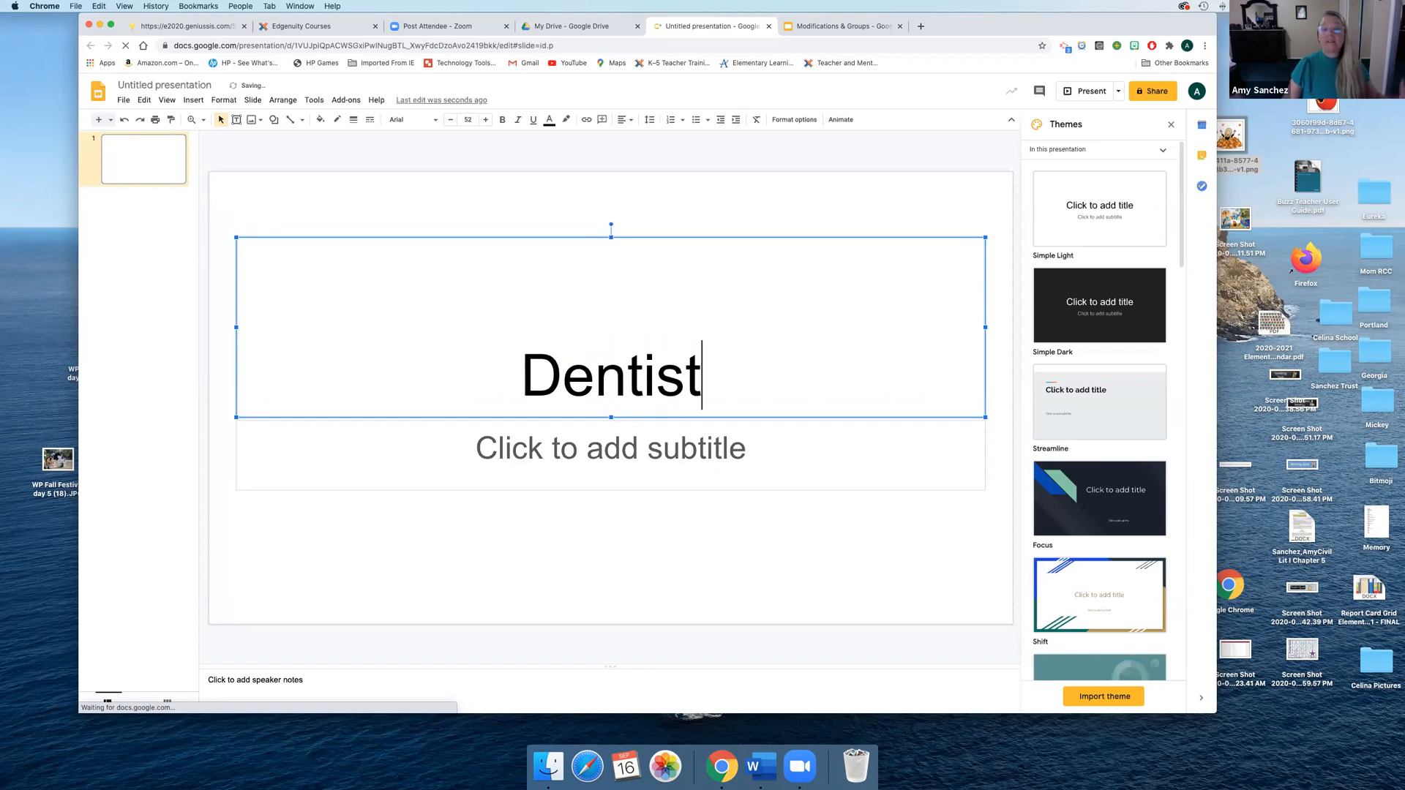
pyautogui.click(800, 199)
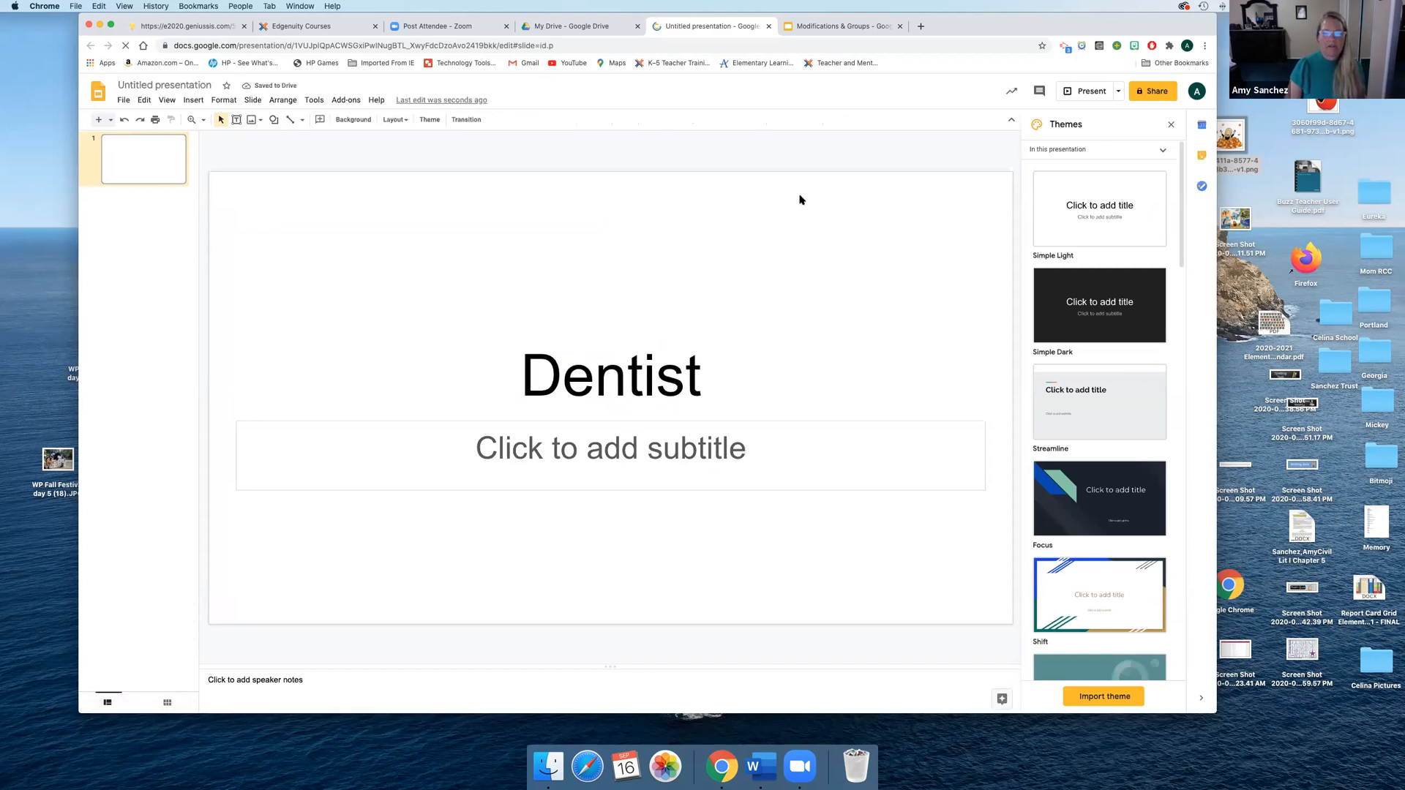
pyautogui.click(198, 85)
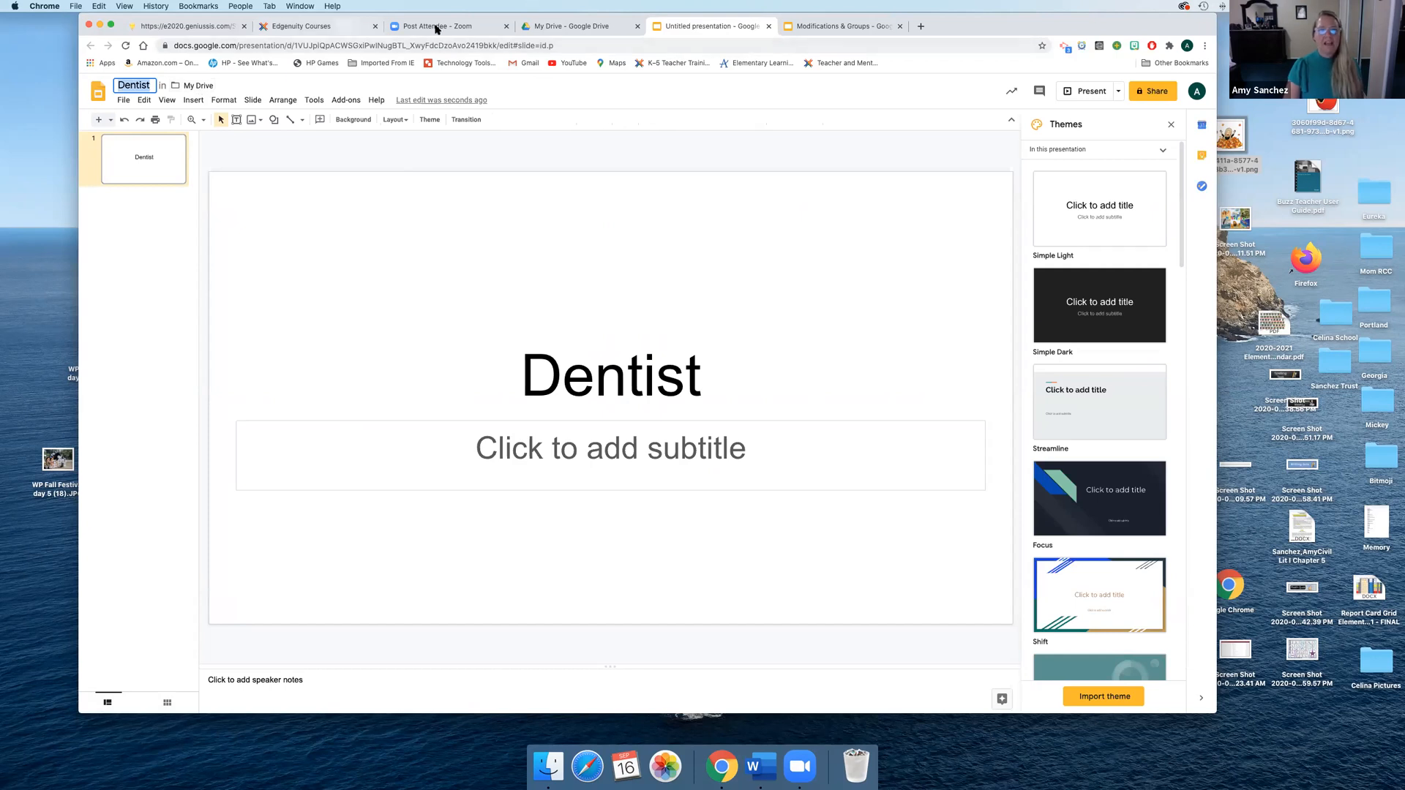
# Return to the Edgenuity assignment and attach the "Dentist" presentation from Google Drive, searching for "Dentist", as its Google document
pyautogui.click(326, 28)
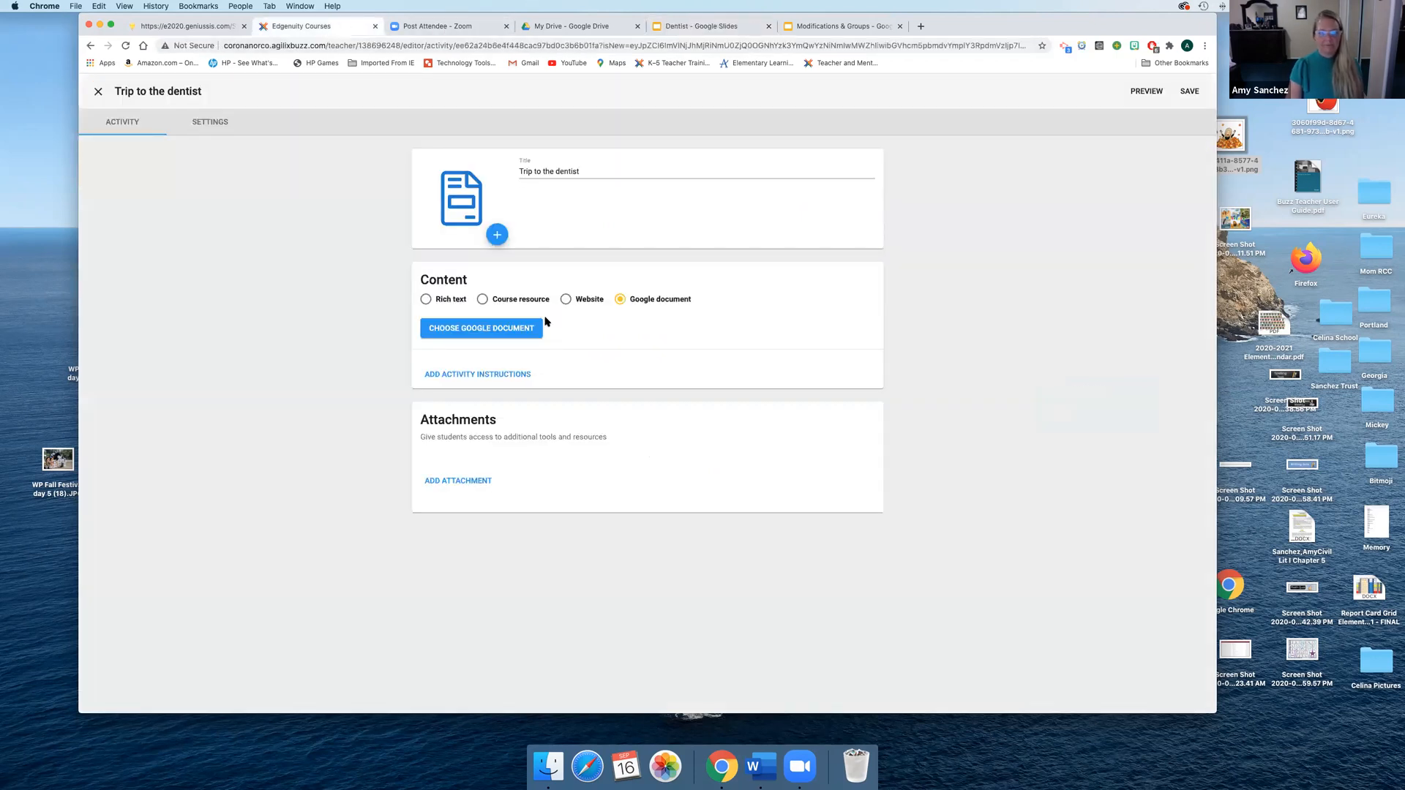
pyautogui.click(472, 327)
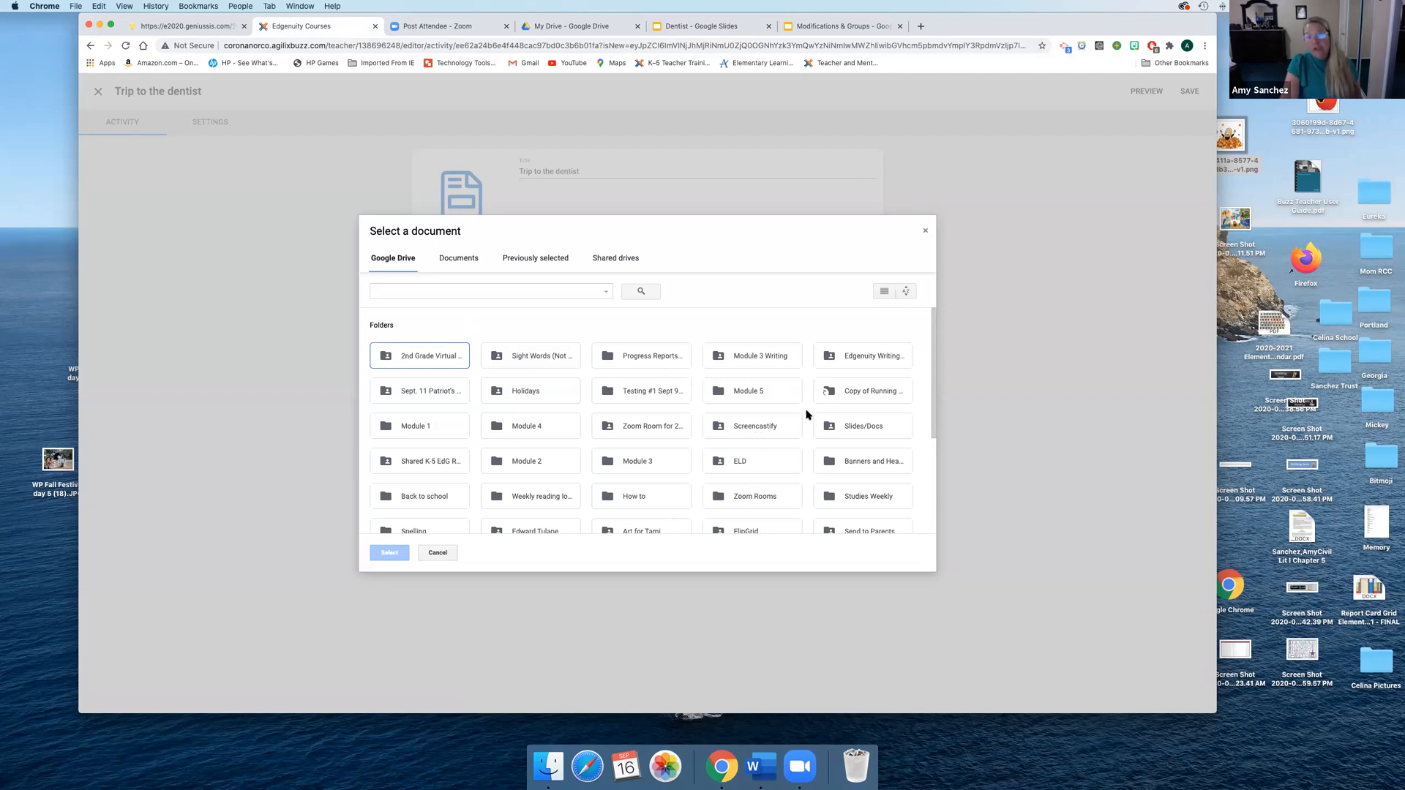
pyautogui.scroll(-5, 800, 448)
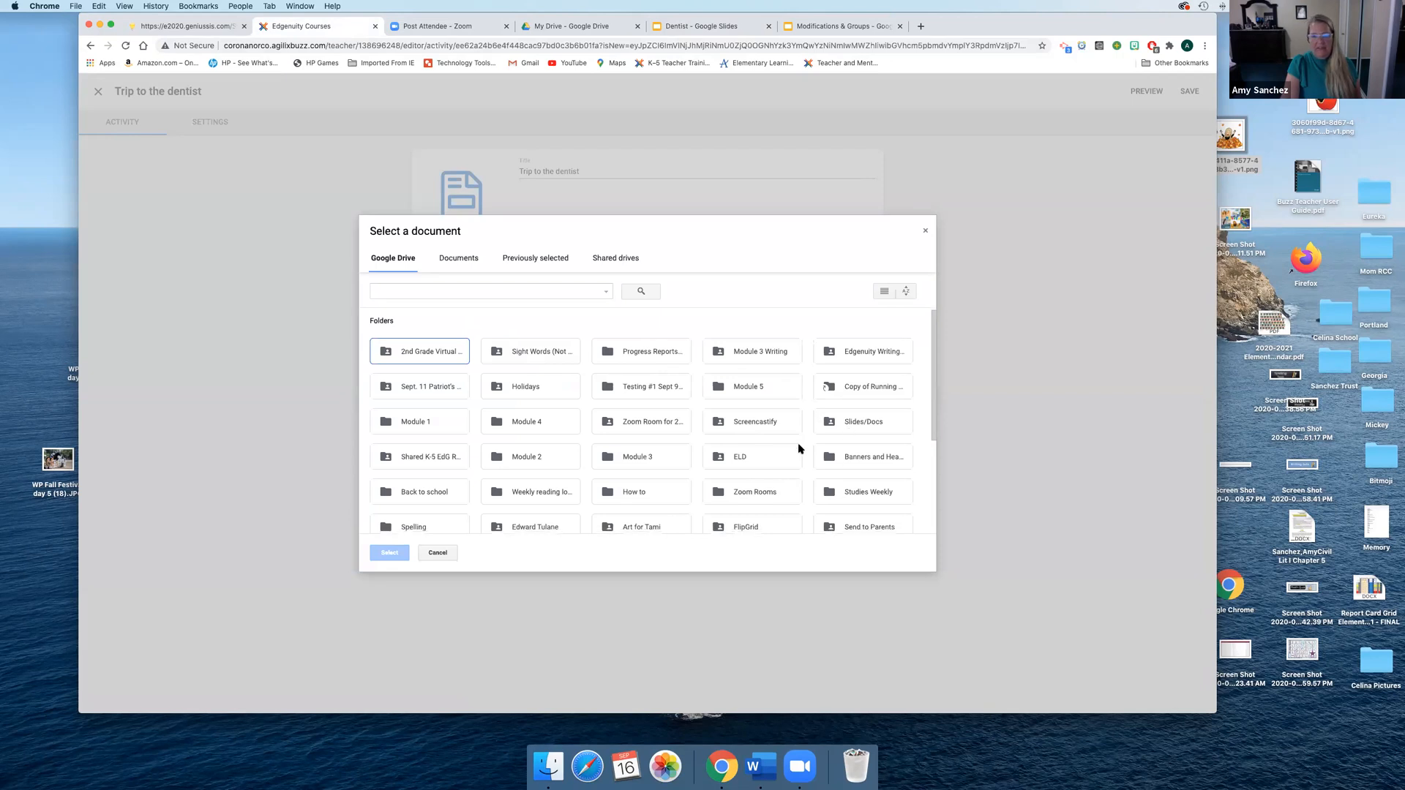
pyautogui.scroll(5, 800, 448)
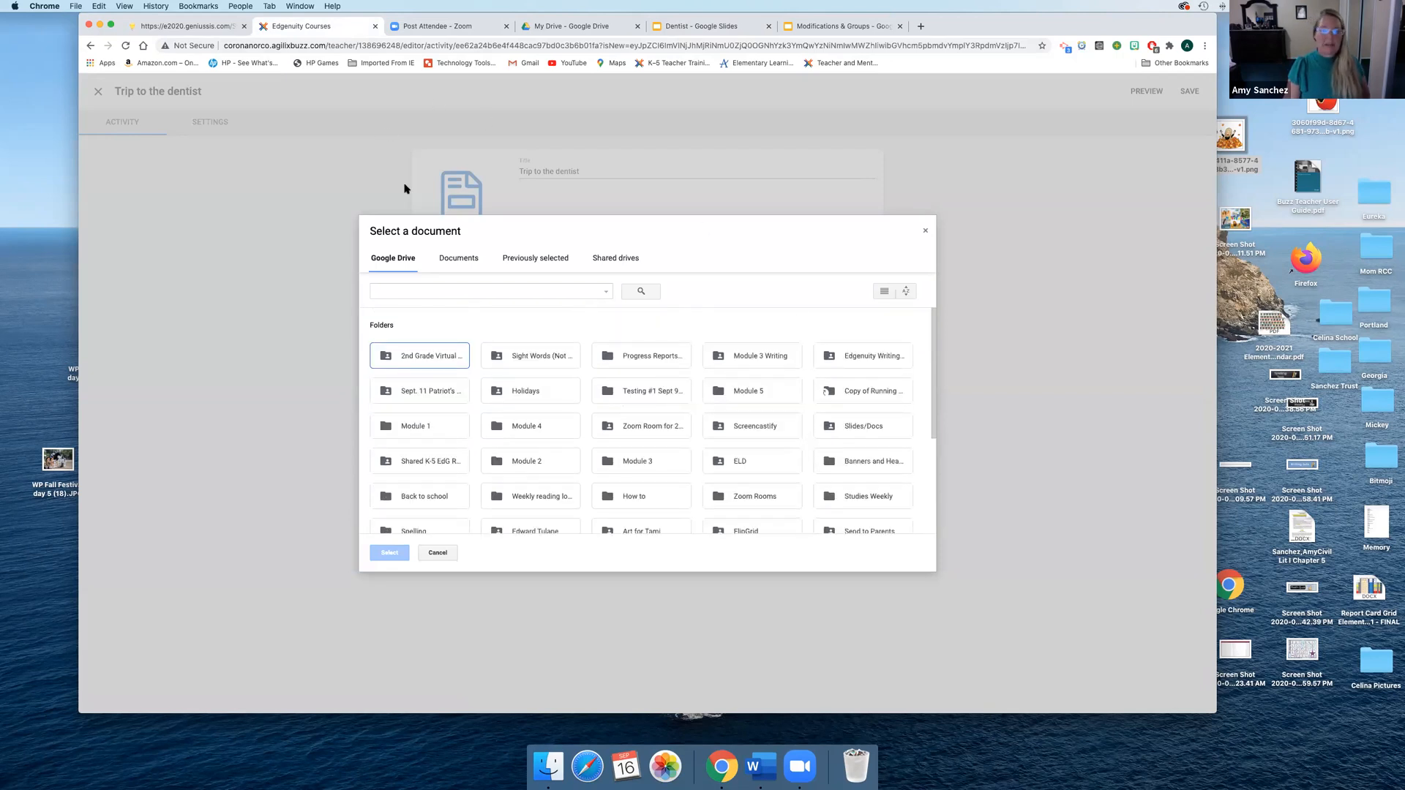
pyautogui.click(421, 293)
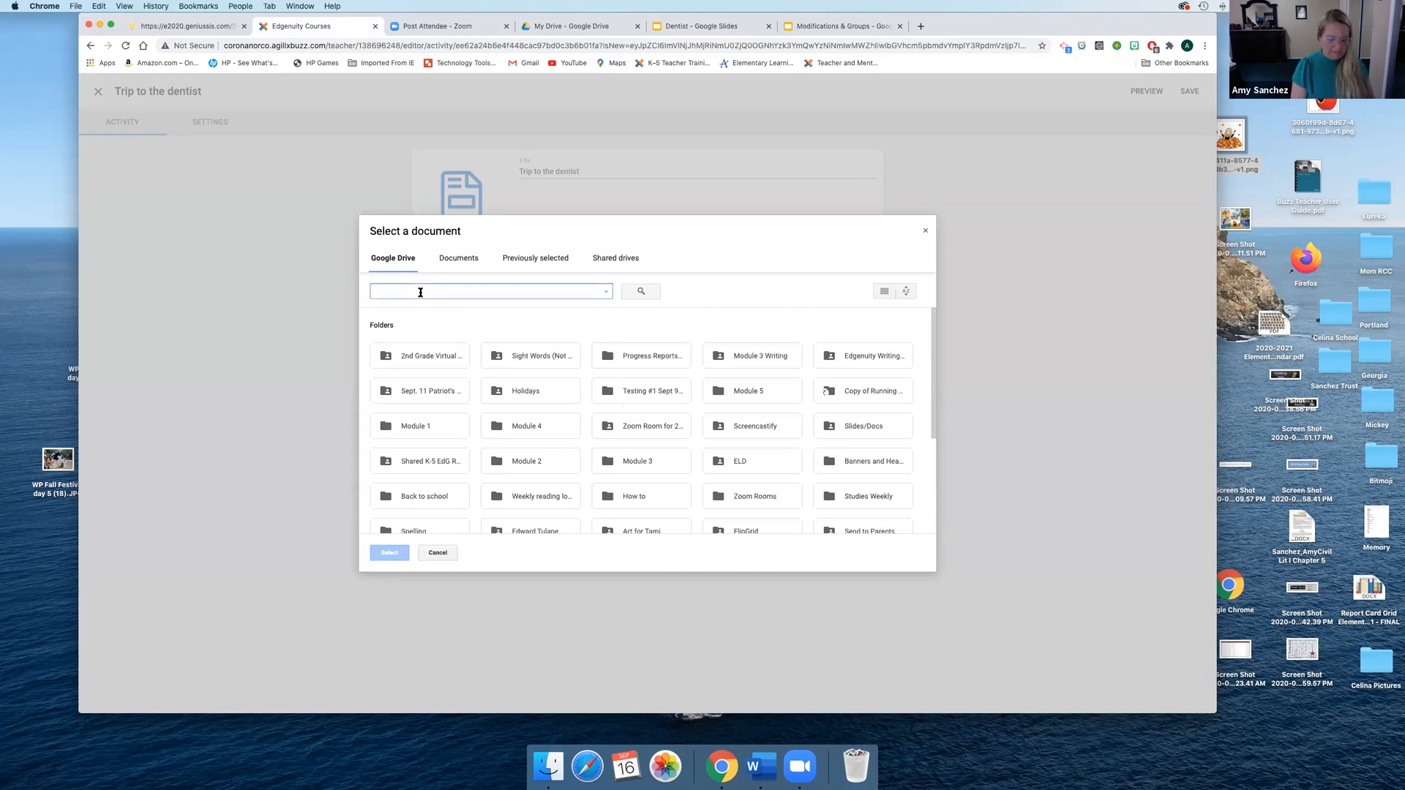
pyautogui.write('Dentist')
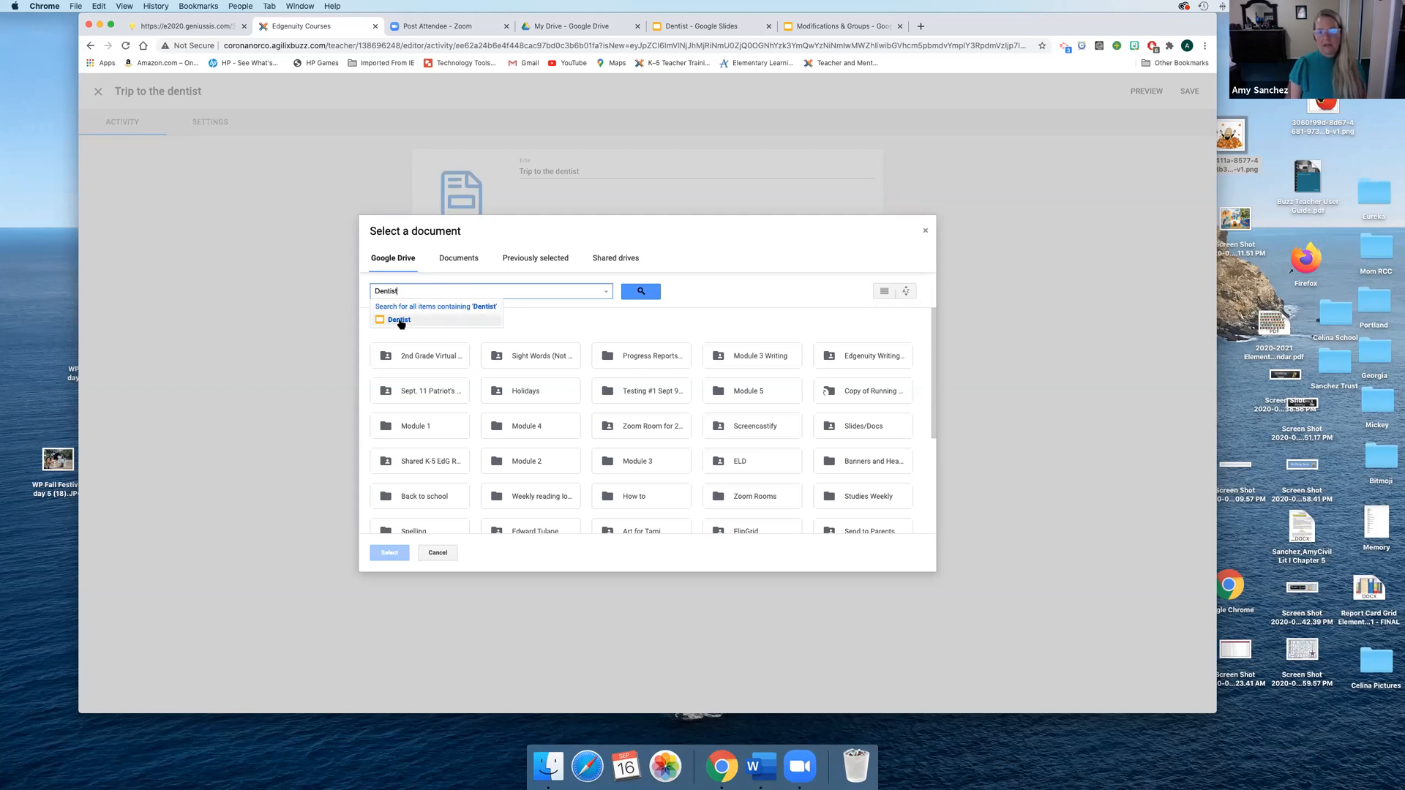
pyautogui.click(400, 321)
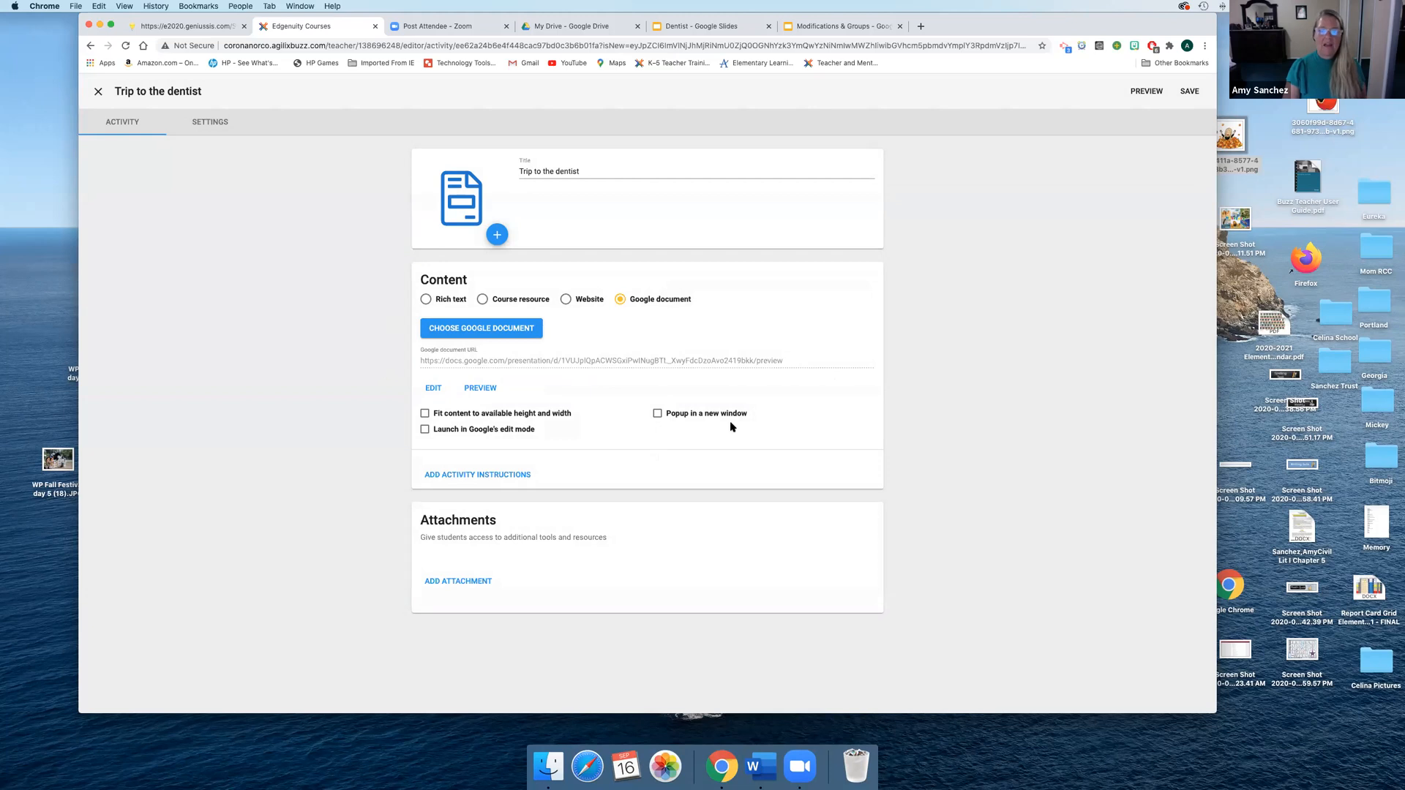
# Preview the "Trip to the dentist" assignment, allowing its edits to be saved, and return to its editing page
pyautogui.click(1145, 91)
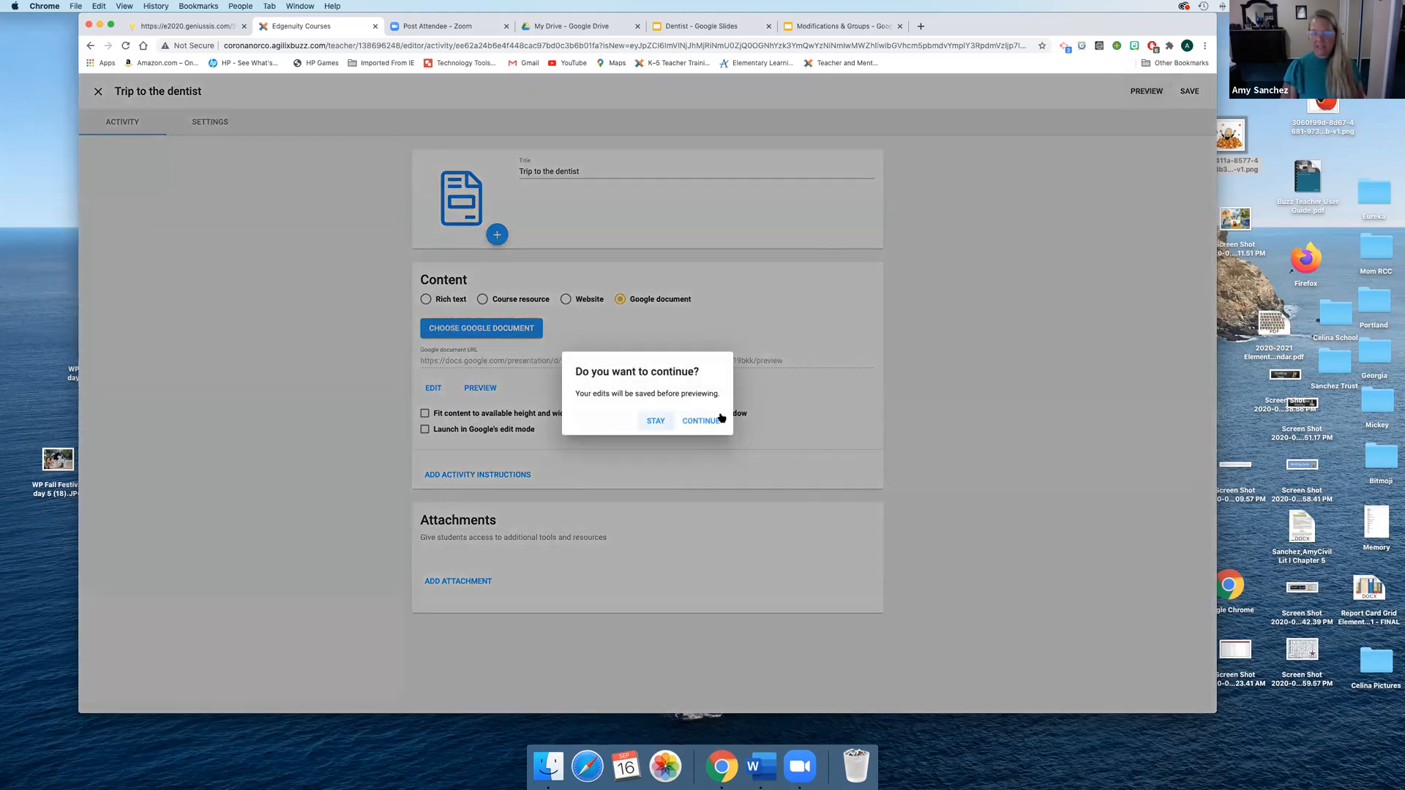
pyautogui.click(716, 419)
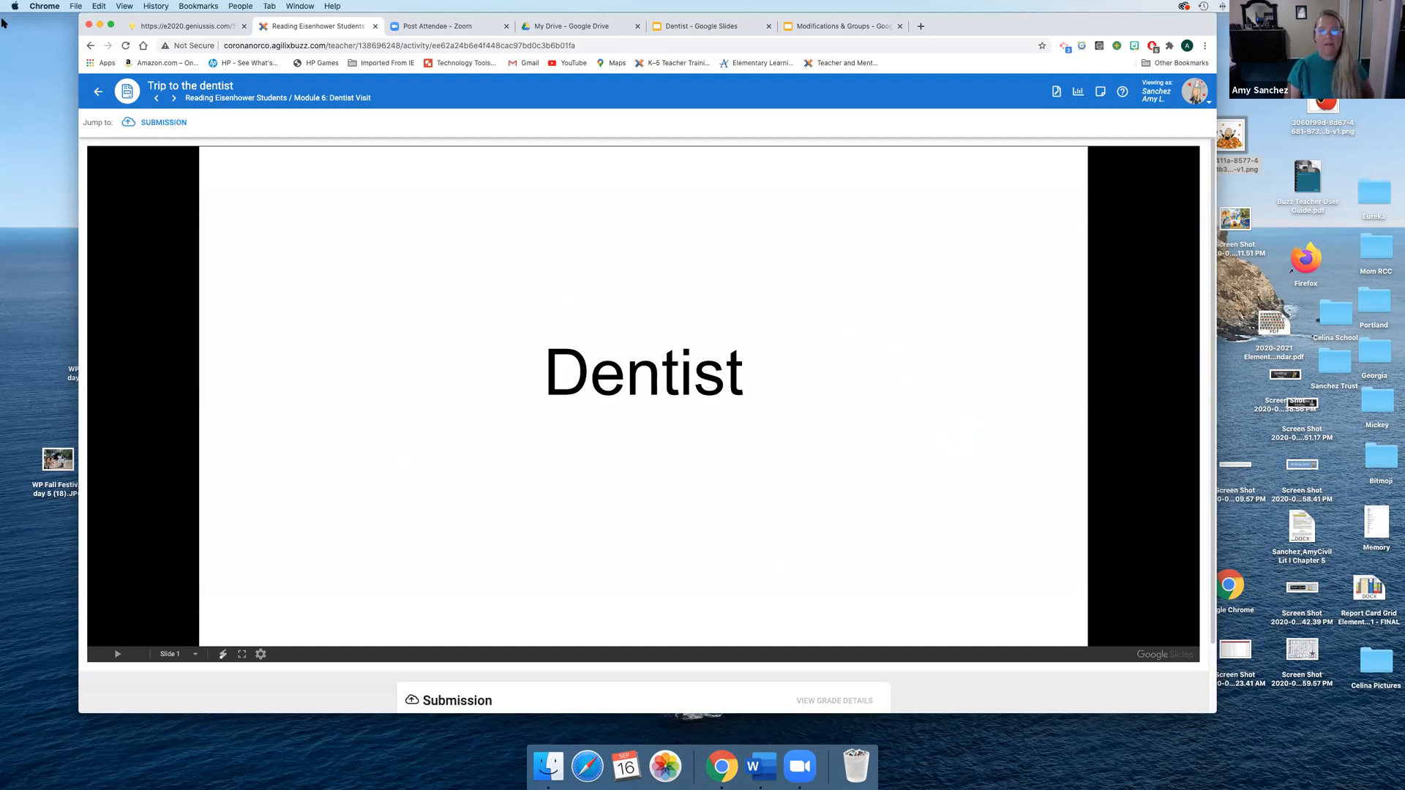
pyautogui.click(98, 92)
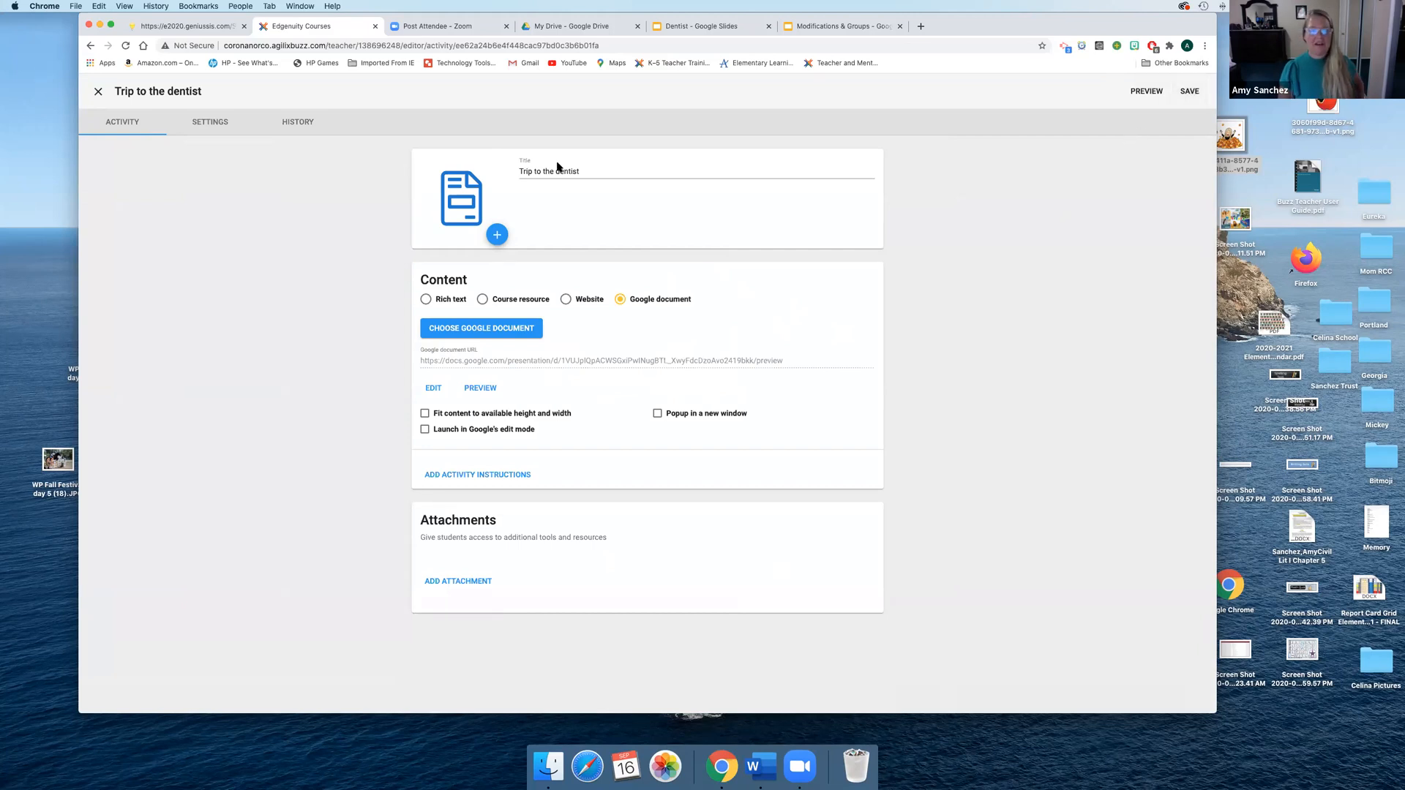
# Make the "Trip to the dentist" activity non-gradable, with completion set to "Marks this activity complete", and save it
pyautogui.click(205, 123)
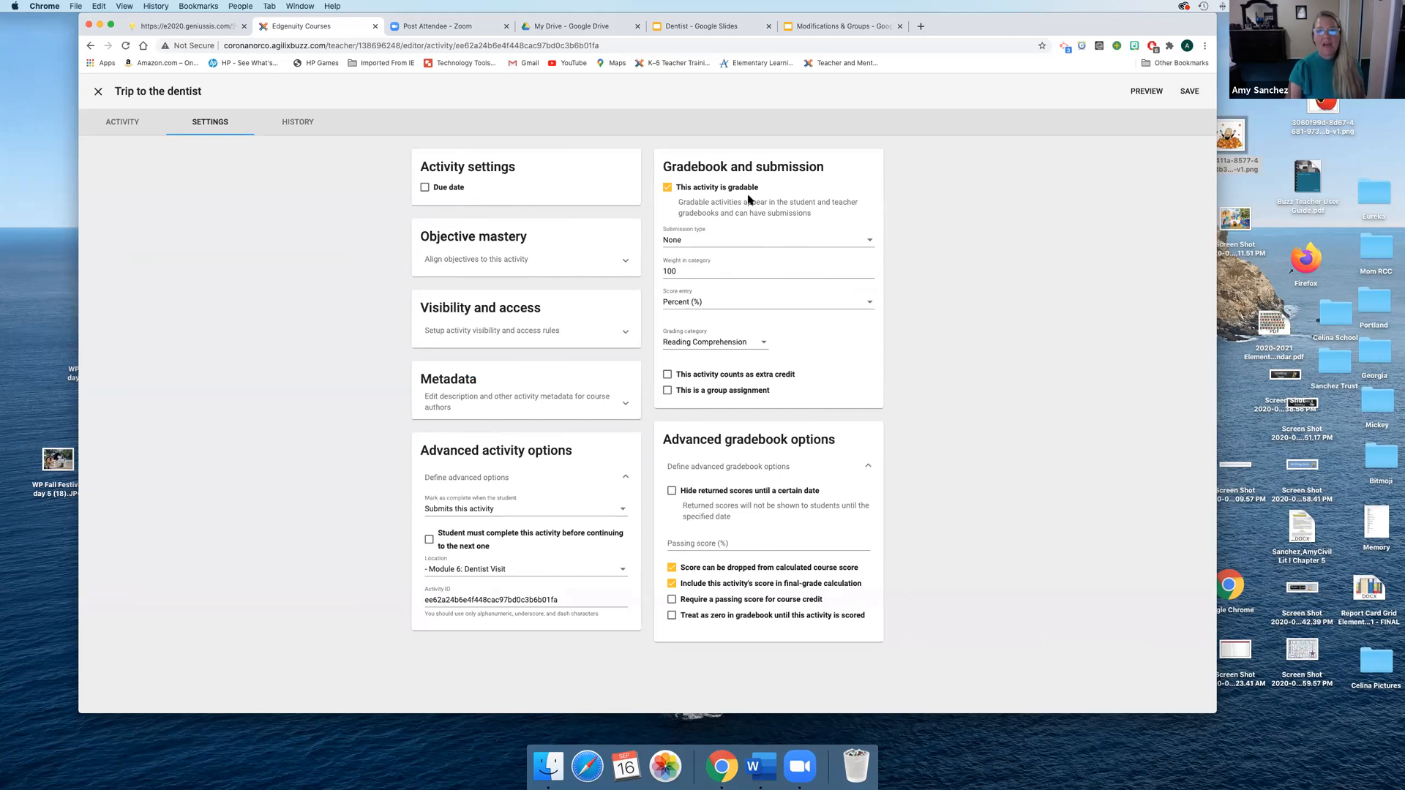
pyautogui.click(667, 189)
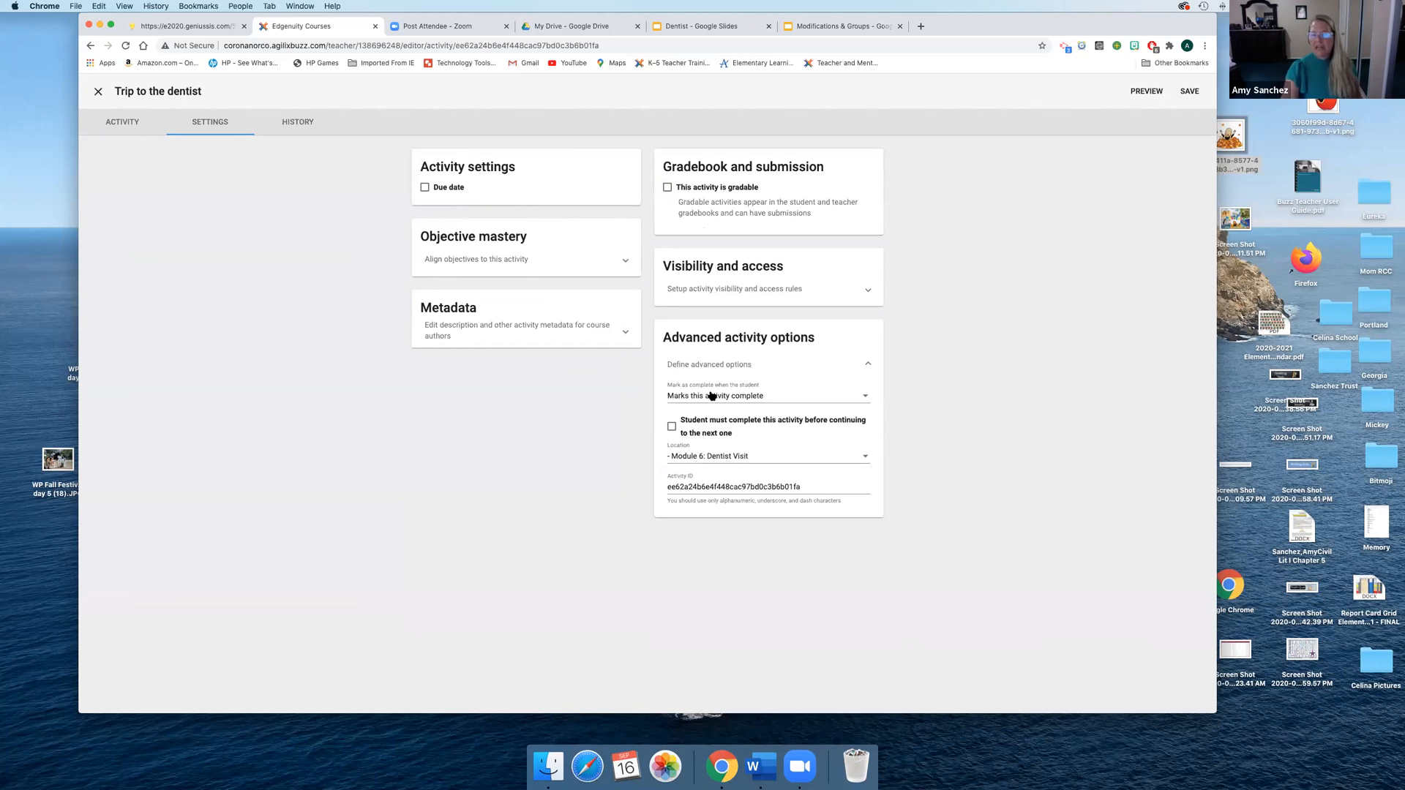
pyautogui.click(780, 398)
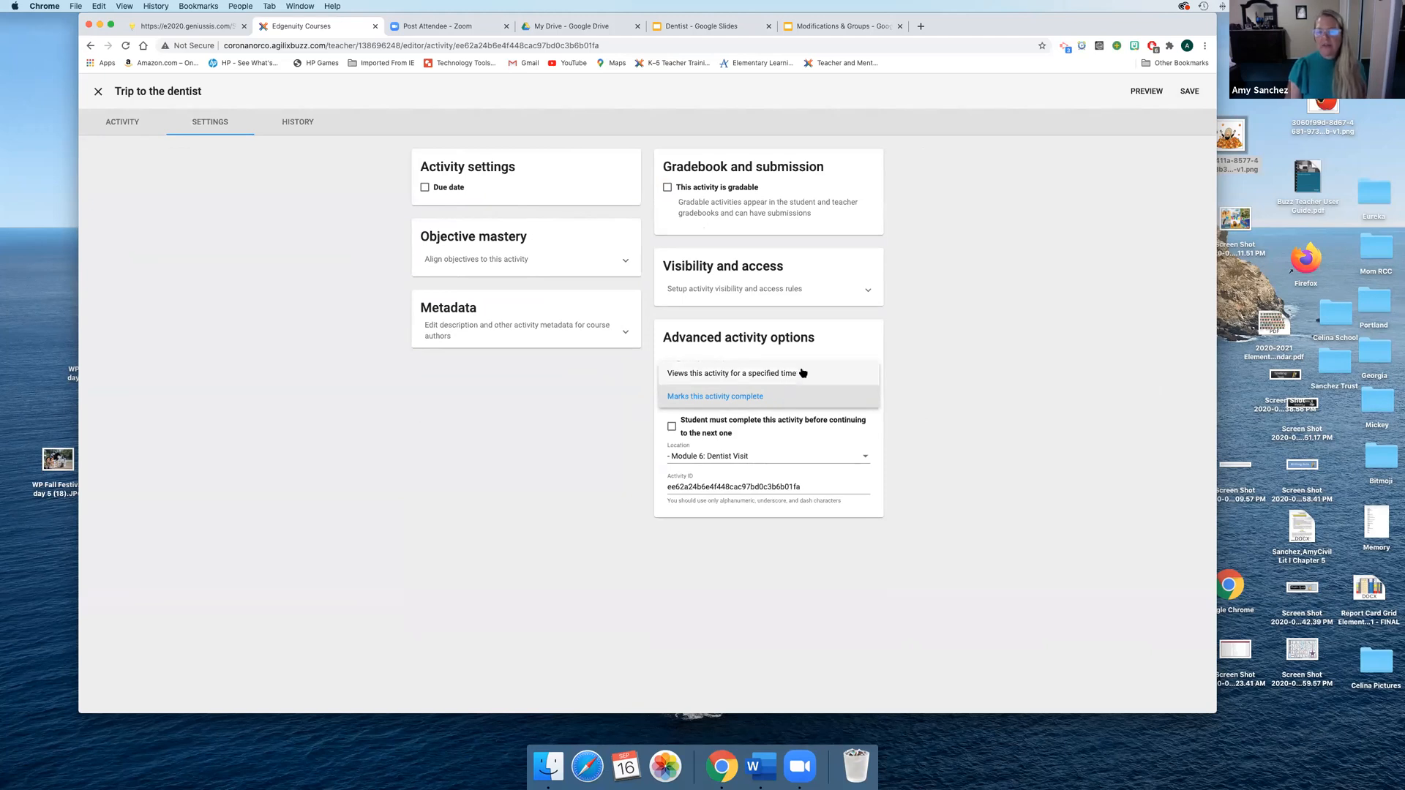
pyautogui.click(793, 374)
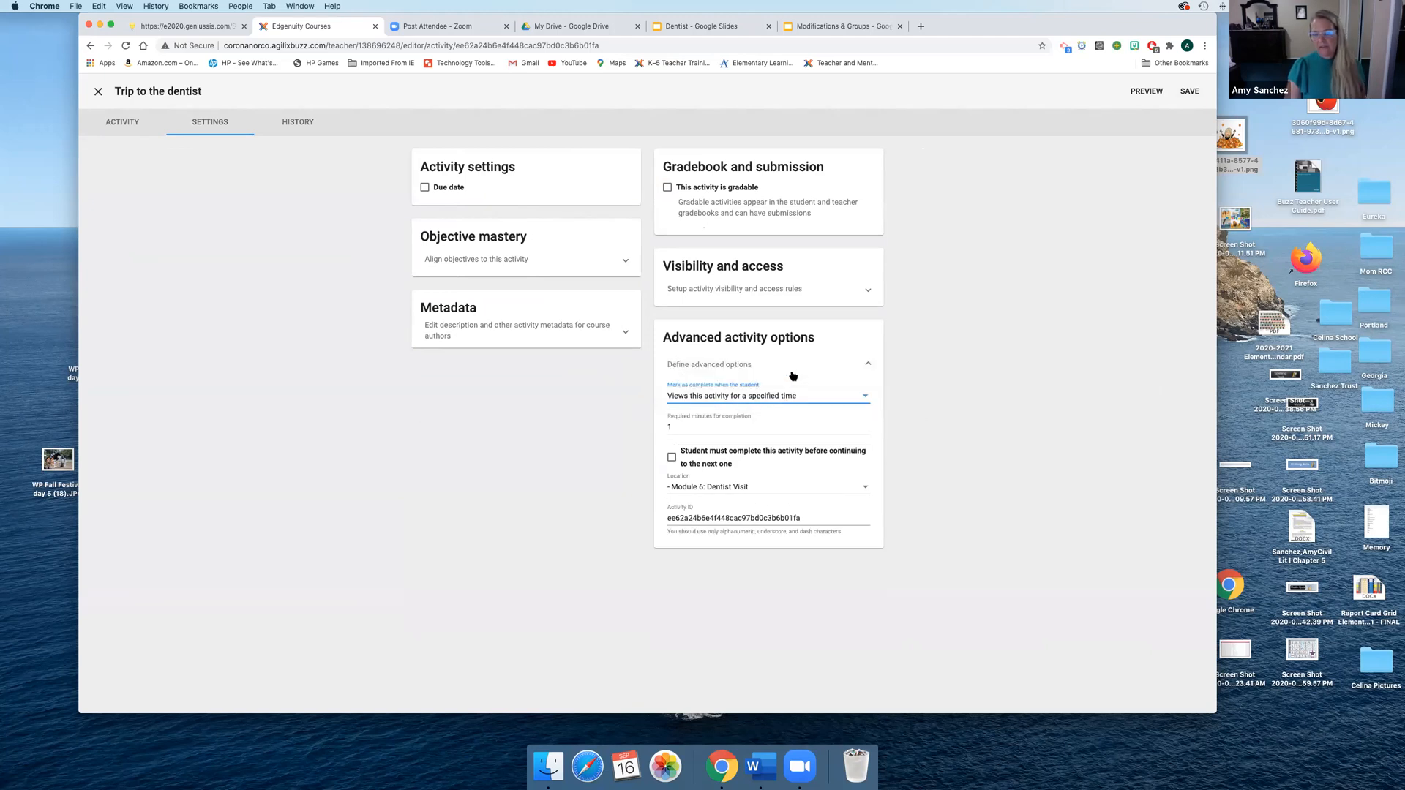
pyautogui.click(723, 397)
pyautogui.click(717, 420)
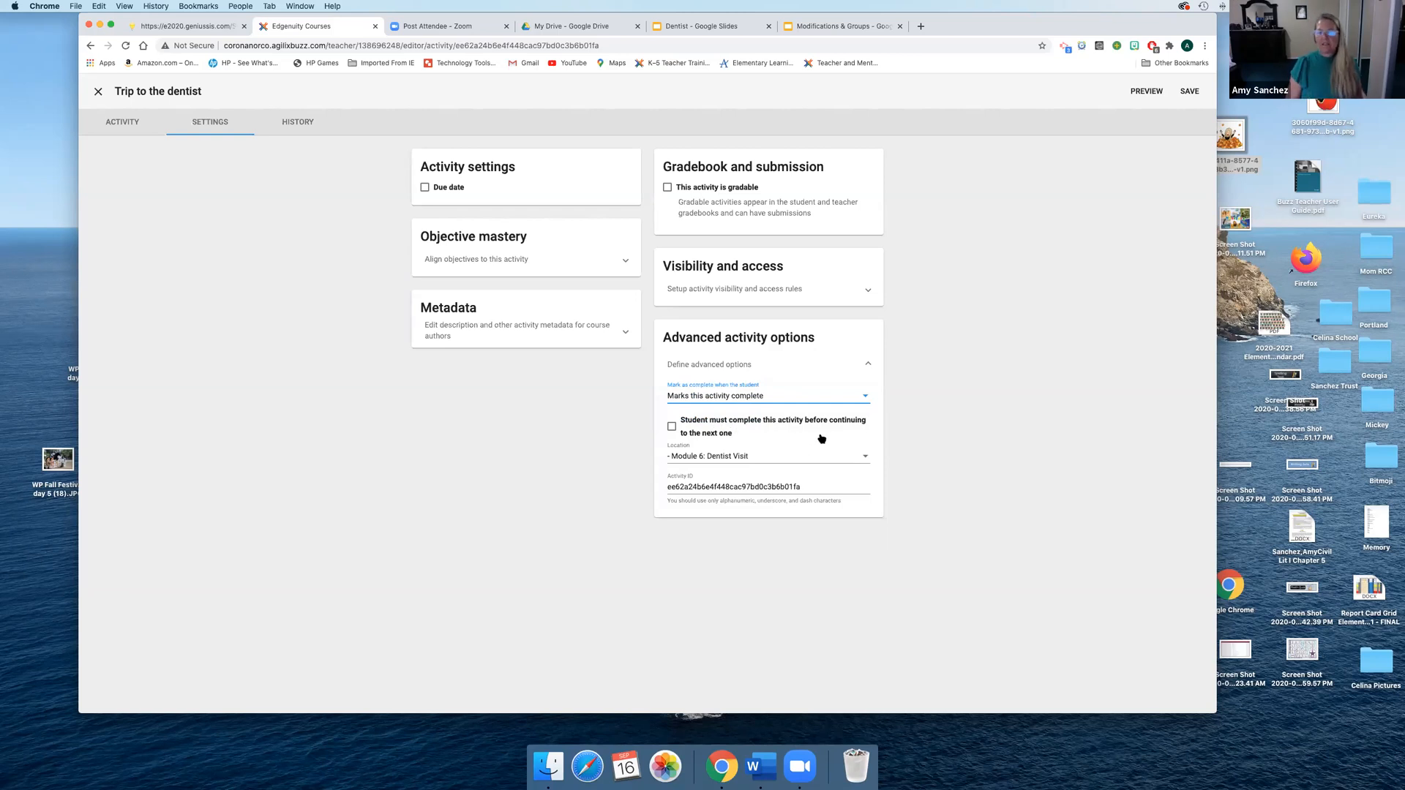
pyautogui.click(1184, 91)
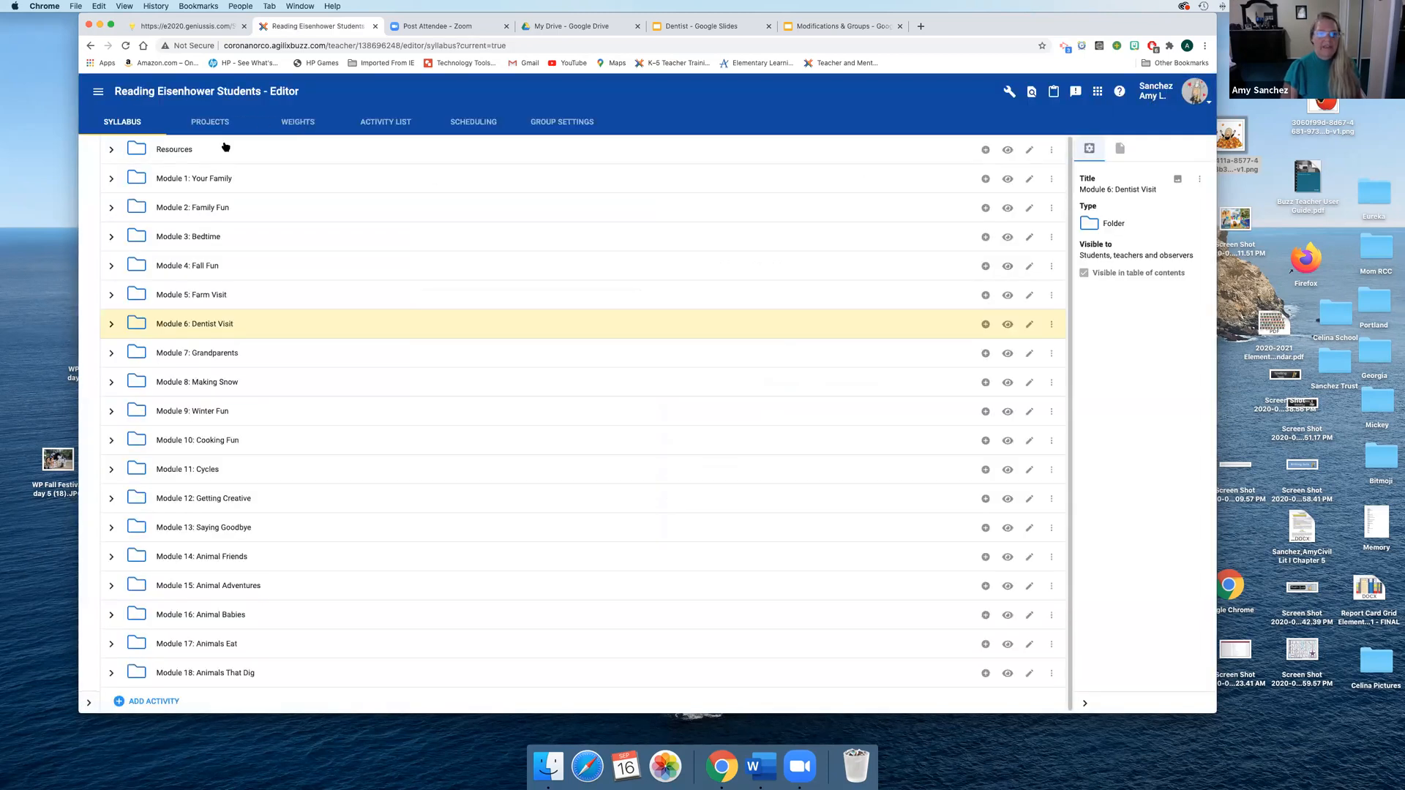
# Expand the Module 6: Dentist Visit folder in the syllabus and select the "Trip to the dentist" activity
pyautogui.click(110, 323)
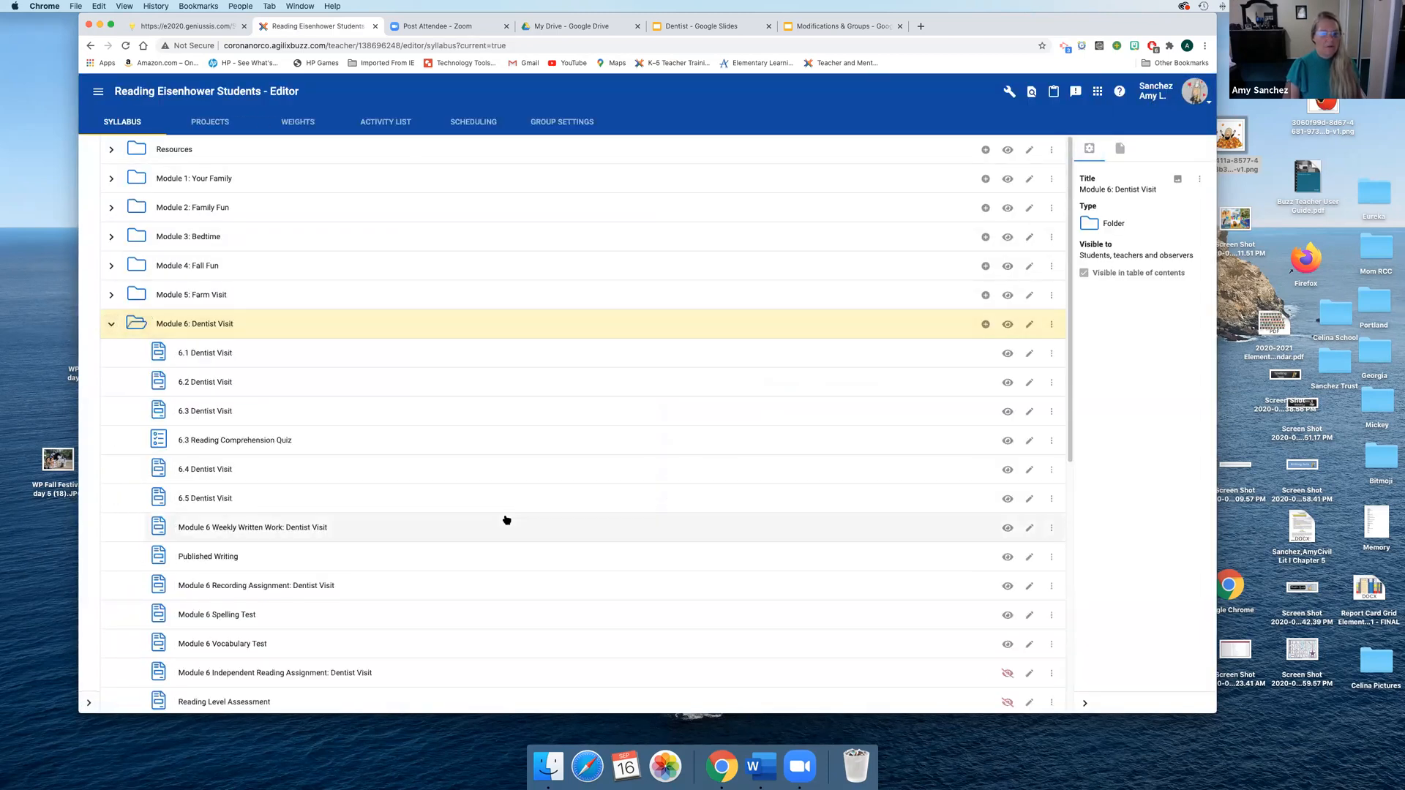
pyautogui.scroll(-3, 506, 520)
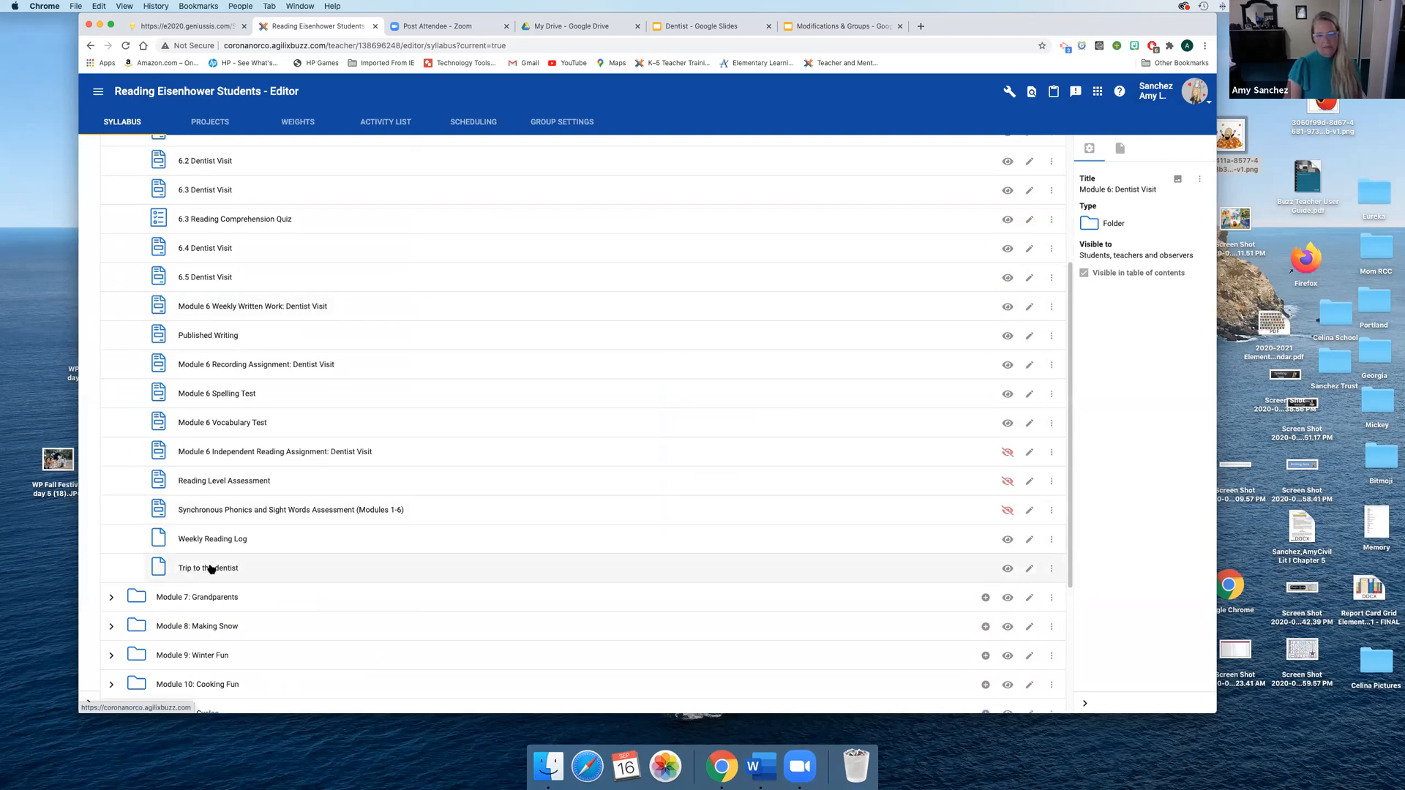
pyautogui.click(240, 575)
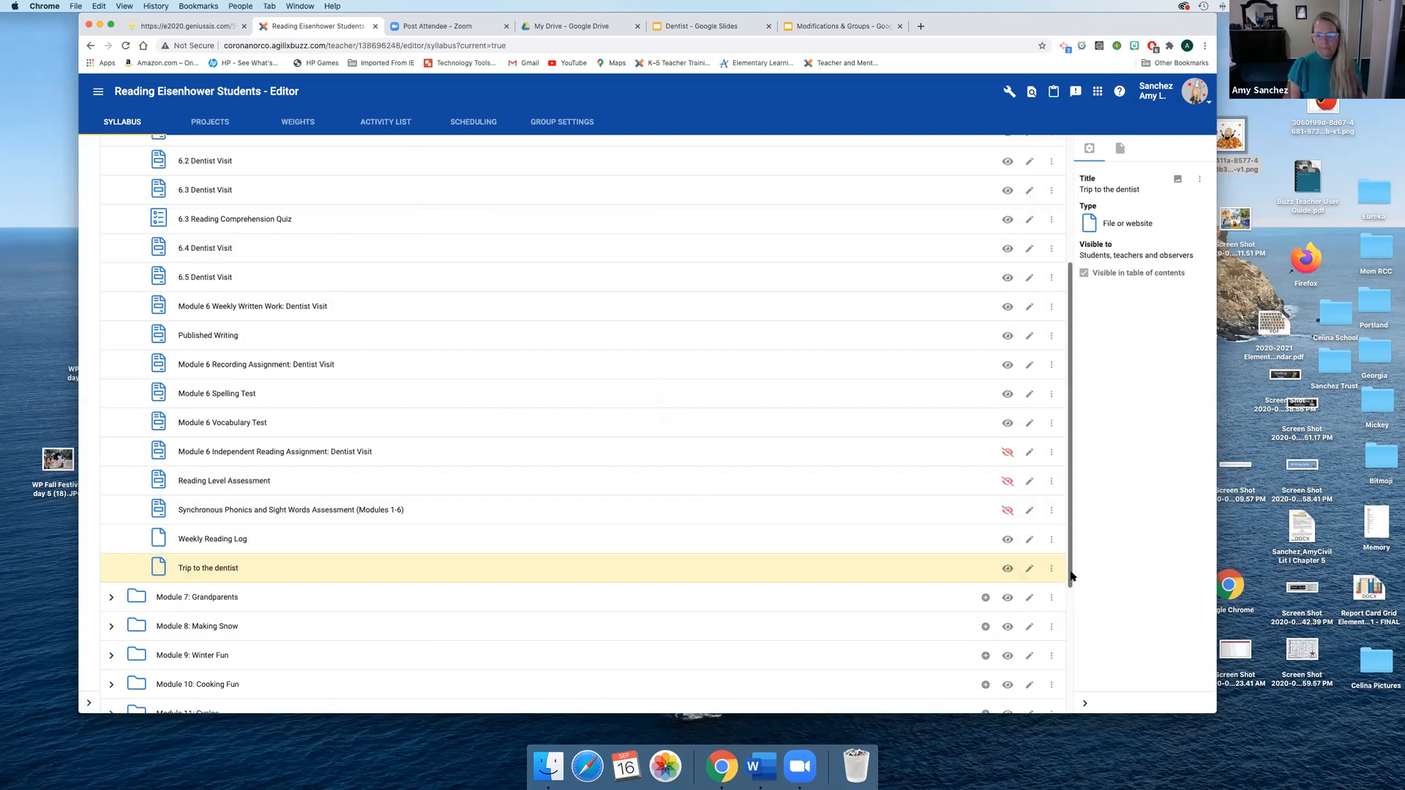
# Go to the course's Activities page and view "Trip to the dentist" in the Module 6: Dentist Visit folder
pyautogui.click(97, 91)
pyautogui.click(113, 181)
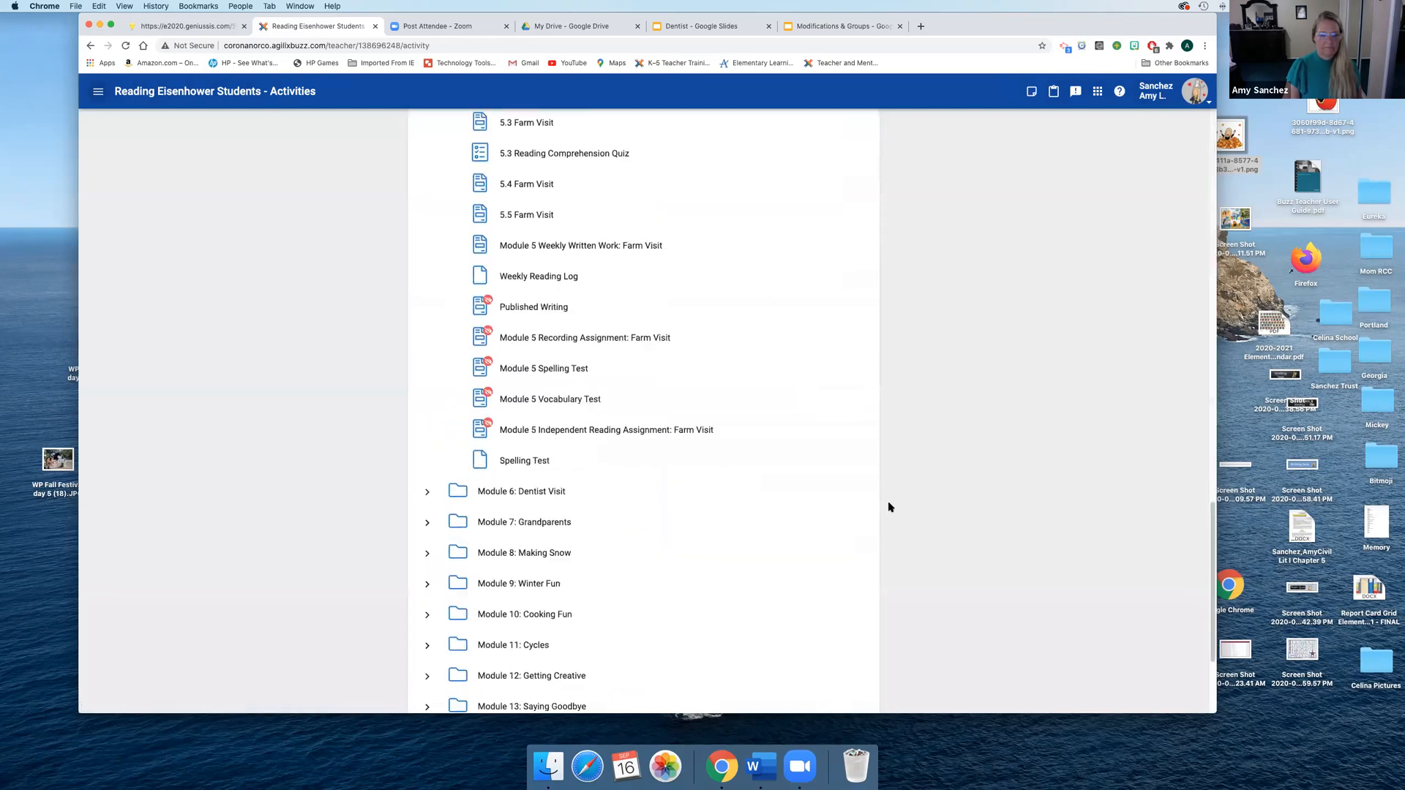
pyautogui.scroll(-5, 797, 433)
pyautogui.click(427, 310)
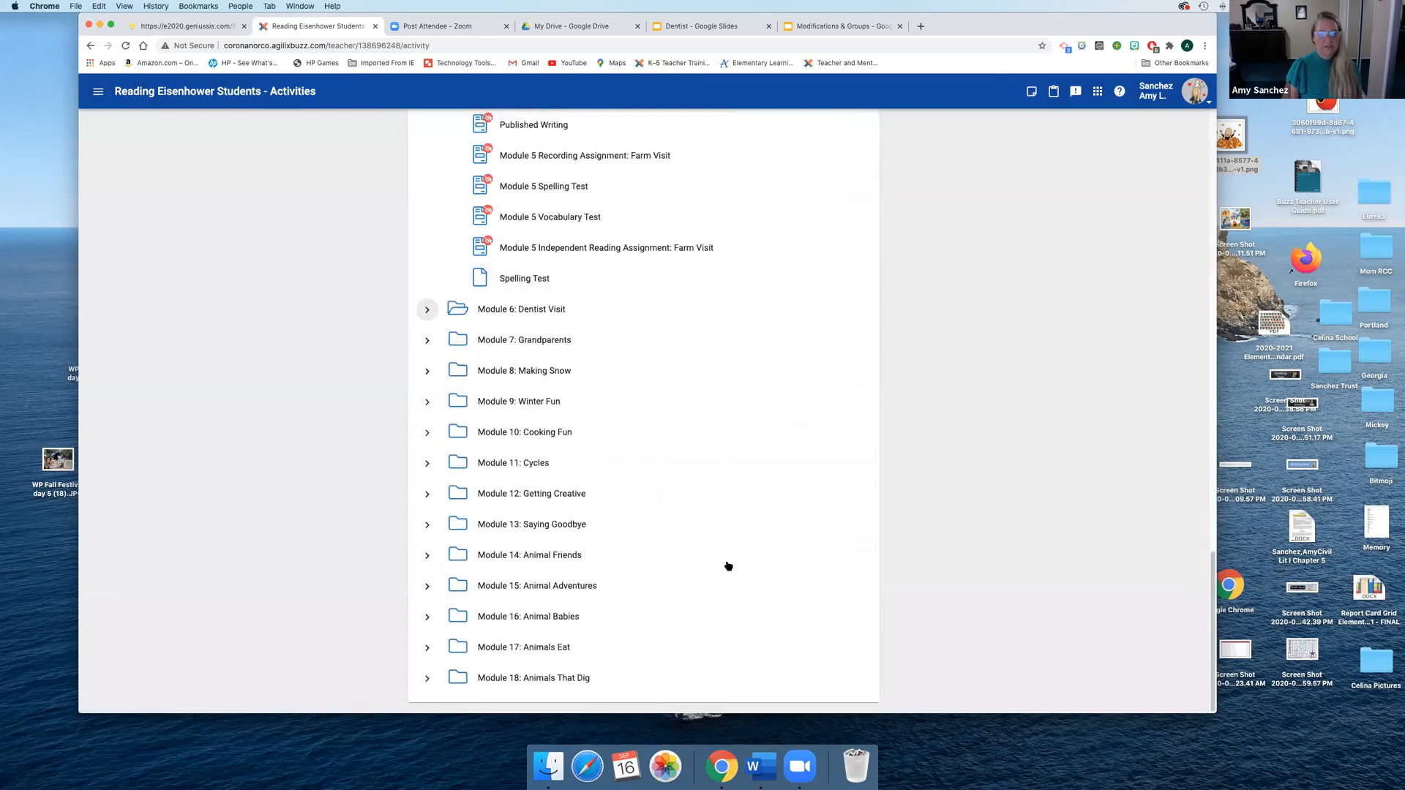
pyautogui.scroll(-7, 714, 570)
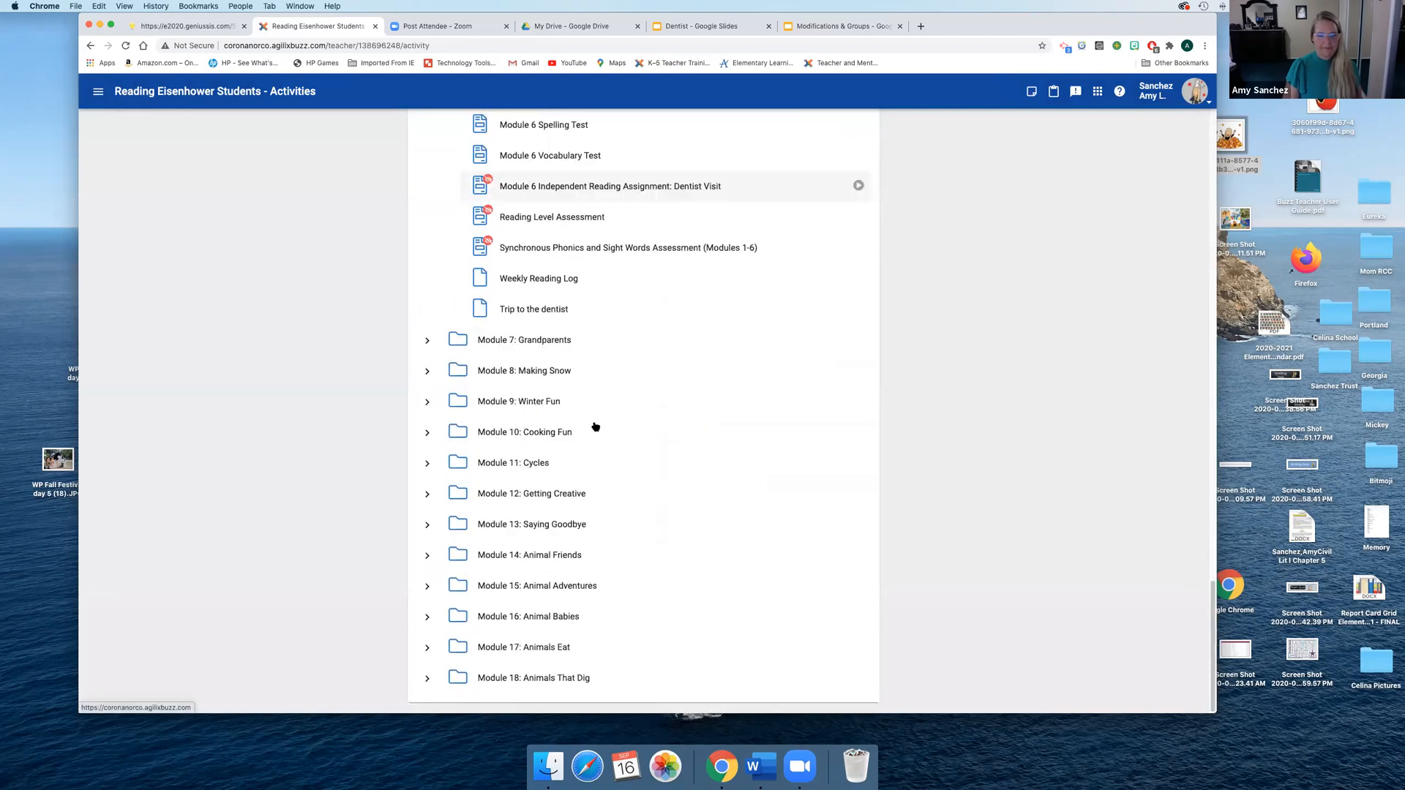
pyautogui.click(525, 309)
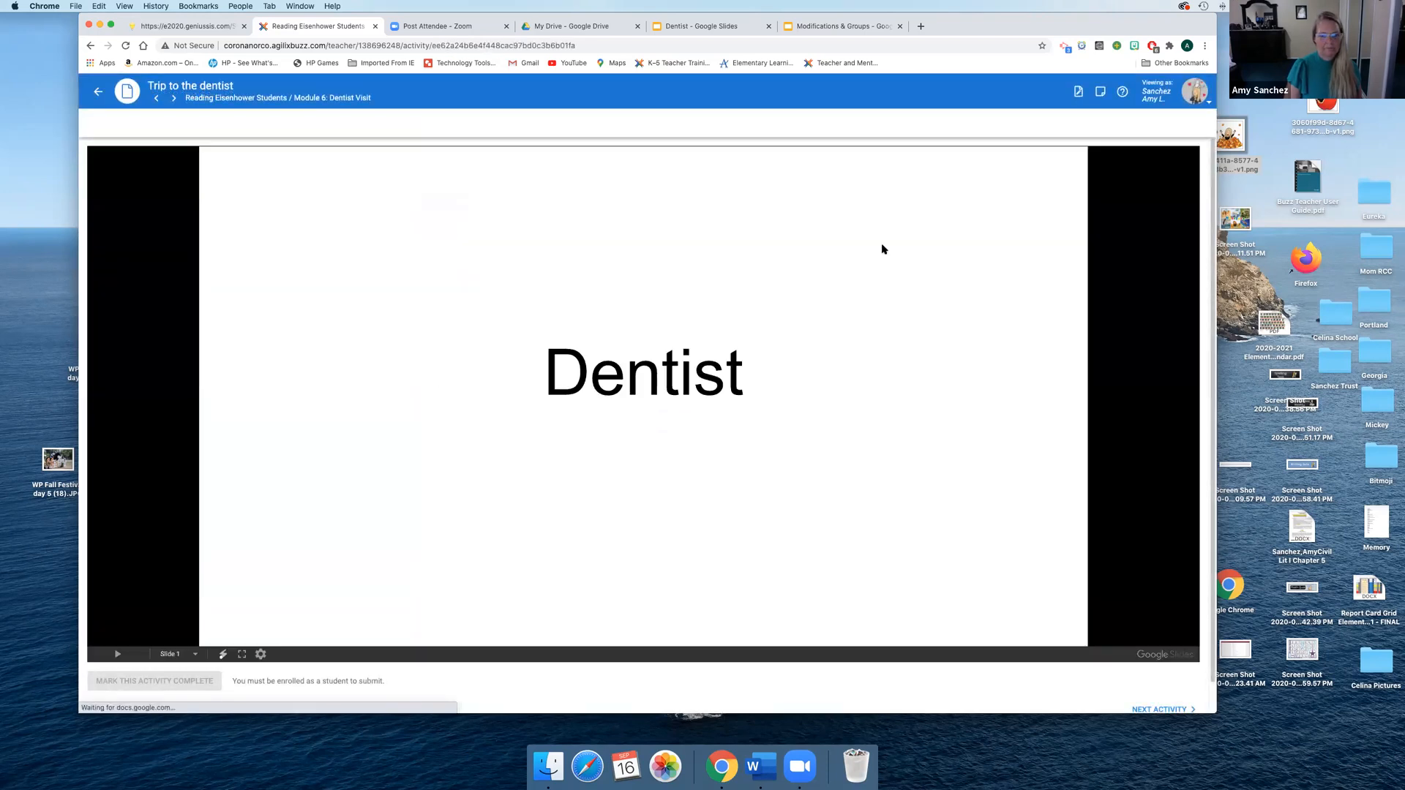
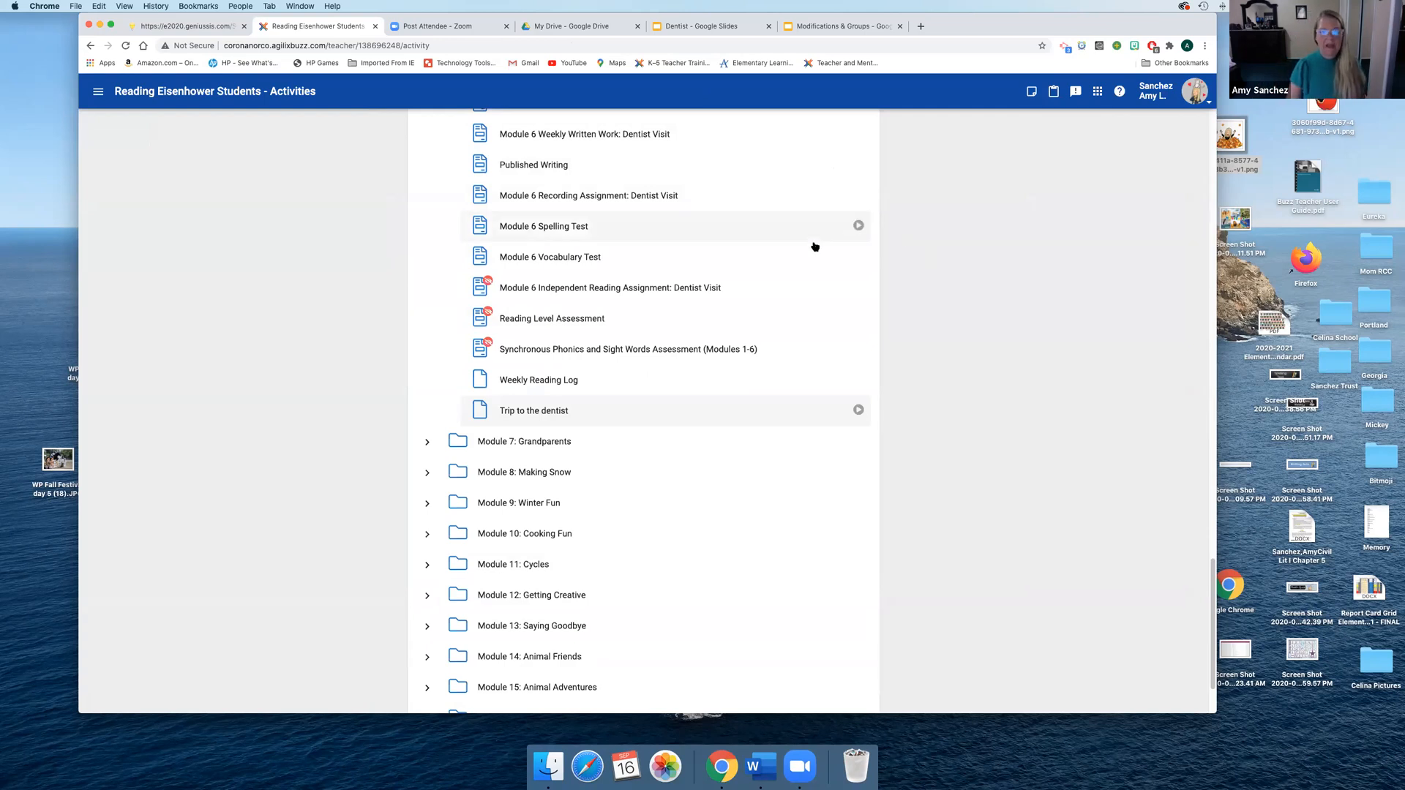
# View the added Module 4 Spelling Test and its linked form, and return to the activity list
pyautogui.scroll(3, 643, 367)
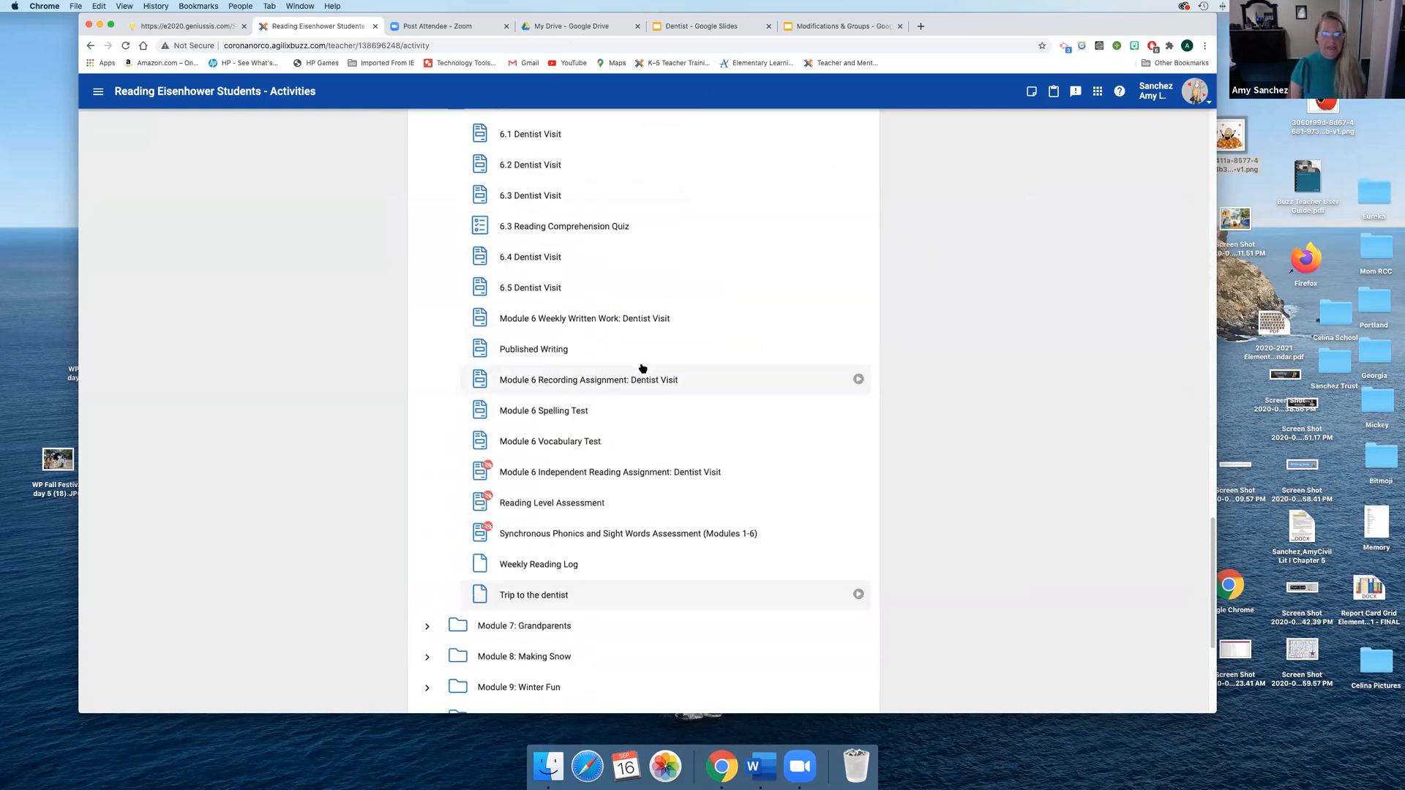
pyautogui.scroll(15, 546, 565)
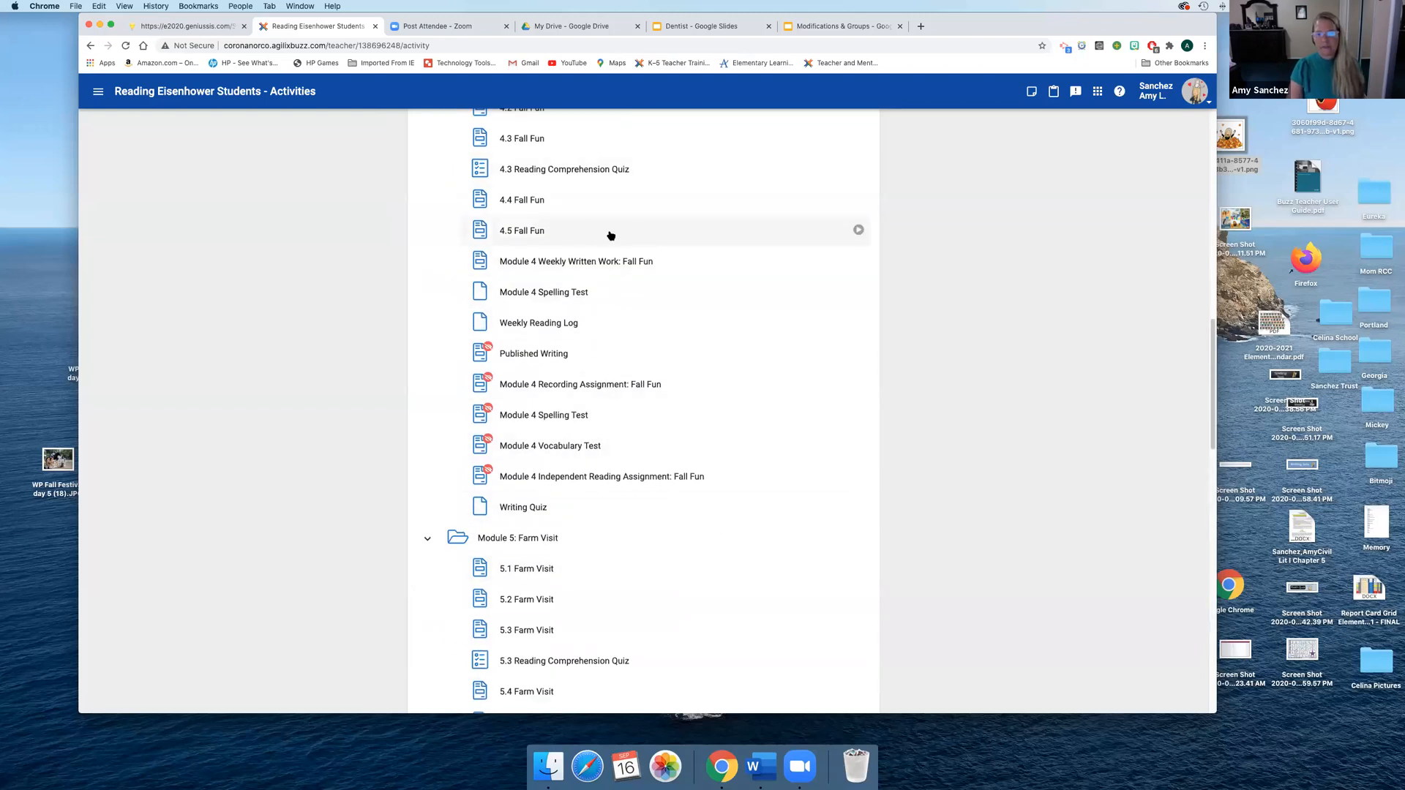
pyautogui.click(573, 297)
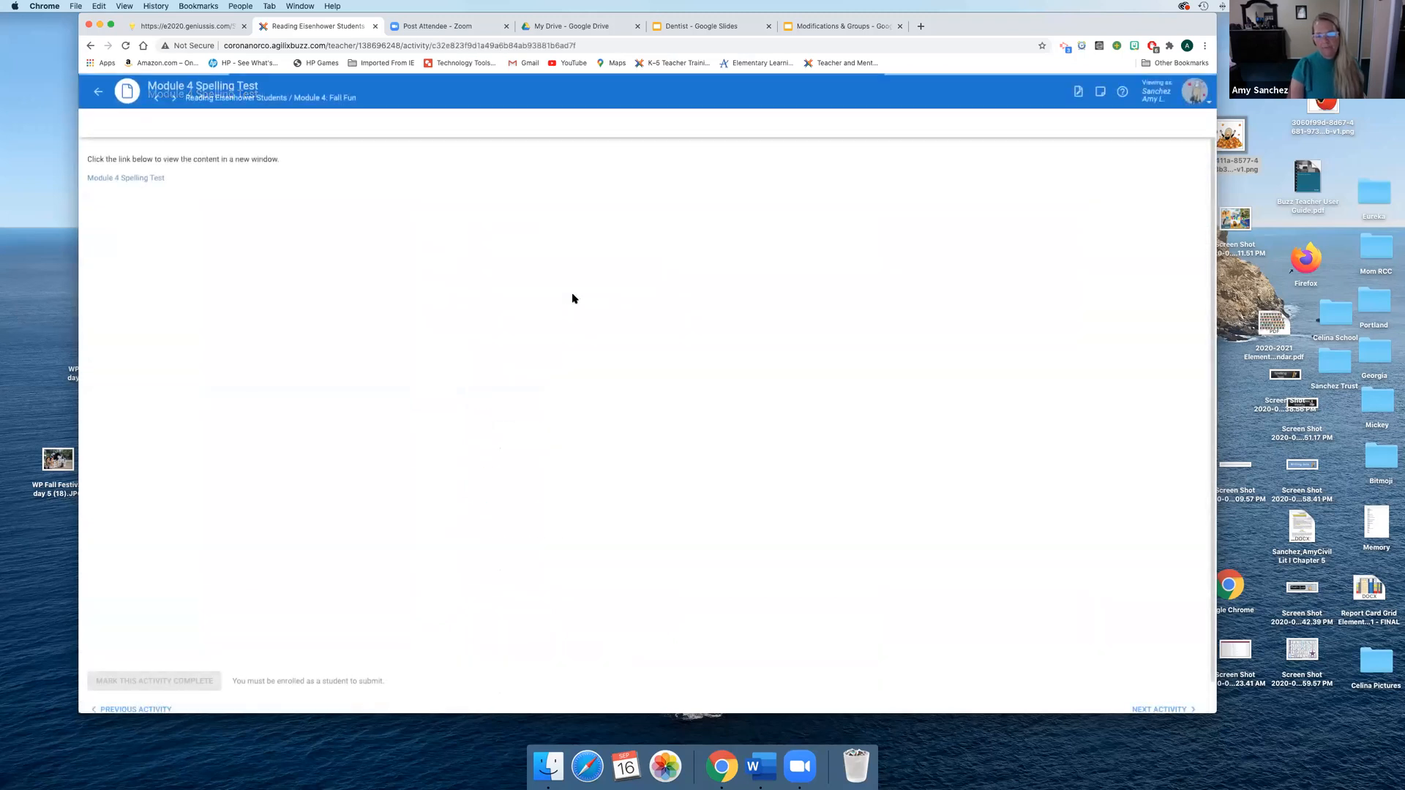
pyautogui.click(142, 179)
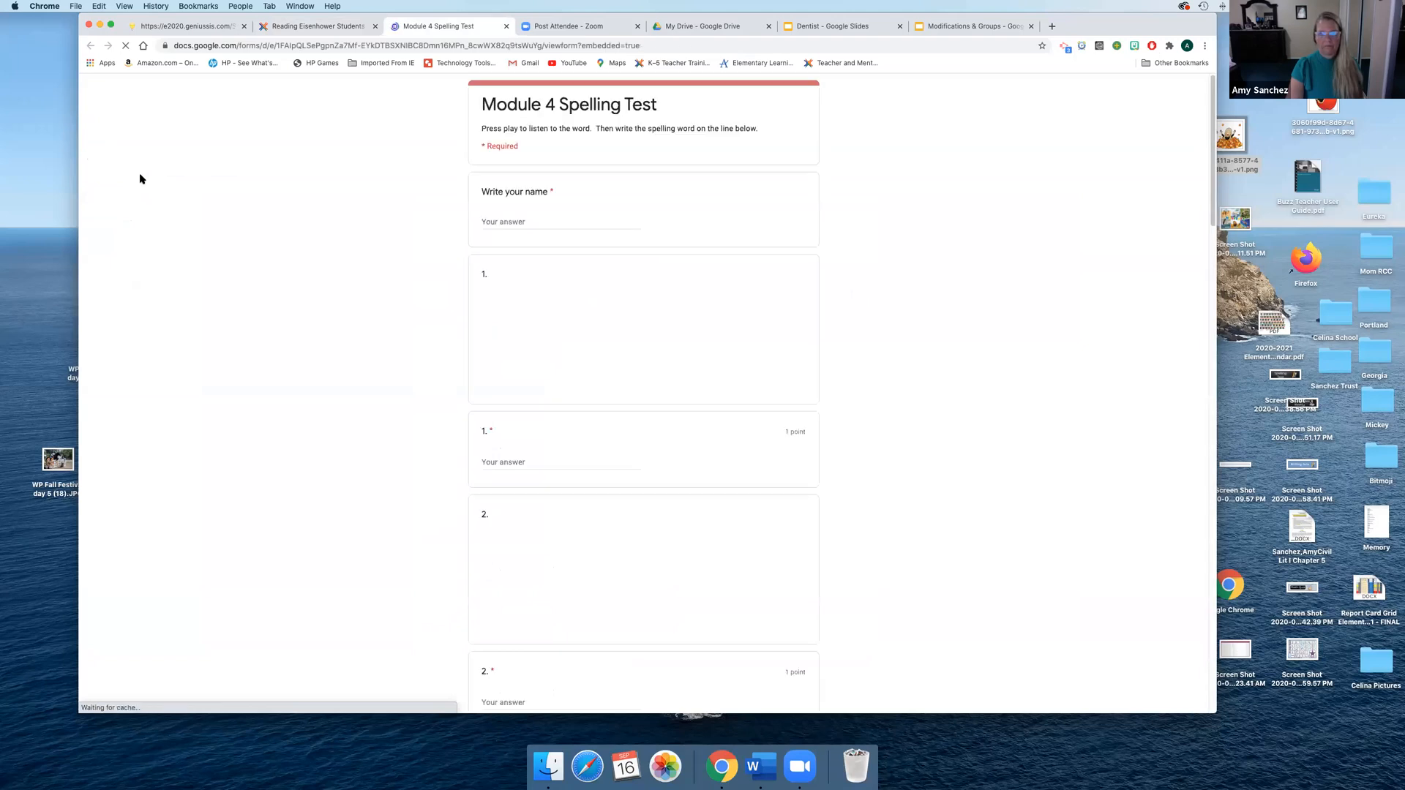
pyautogui.click(508, 26)
pyautogui.click(99, 92)
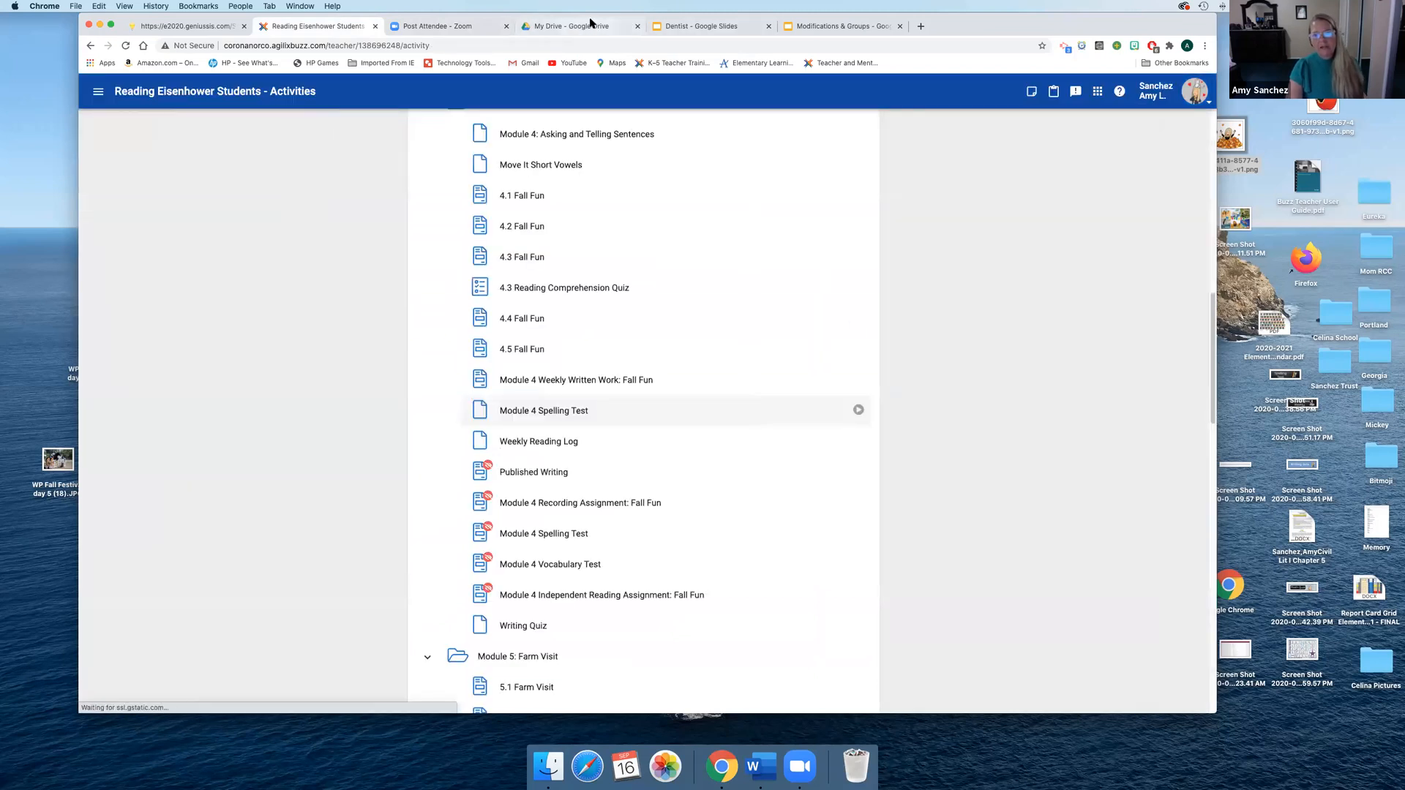
# Switch to Google Drive and open the Module 5 folder to view its files
pyautogui.click(592, 23)
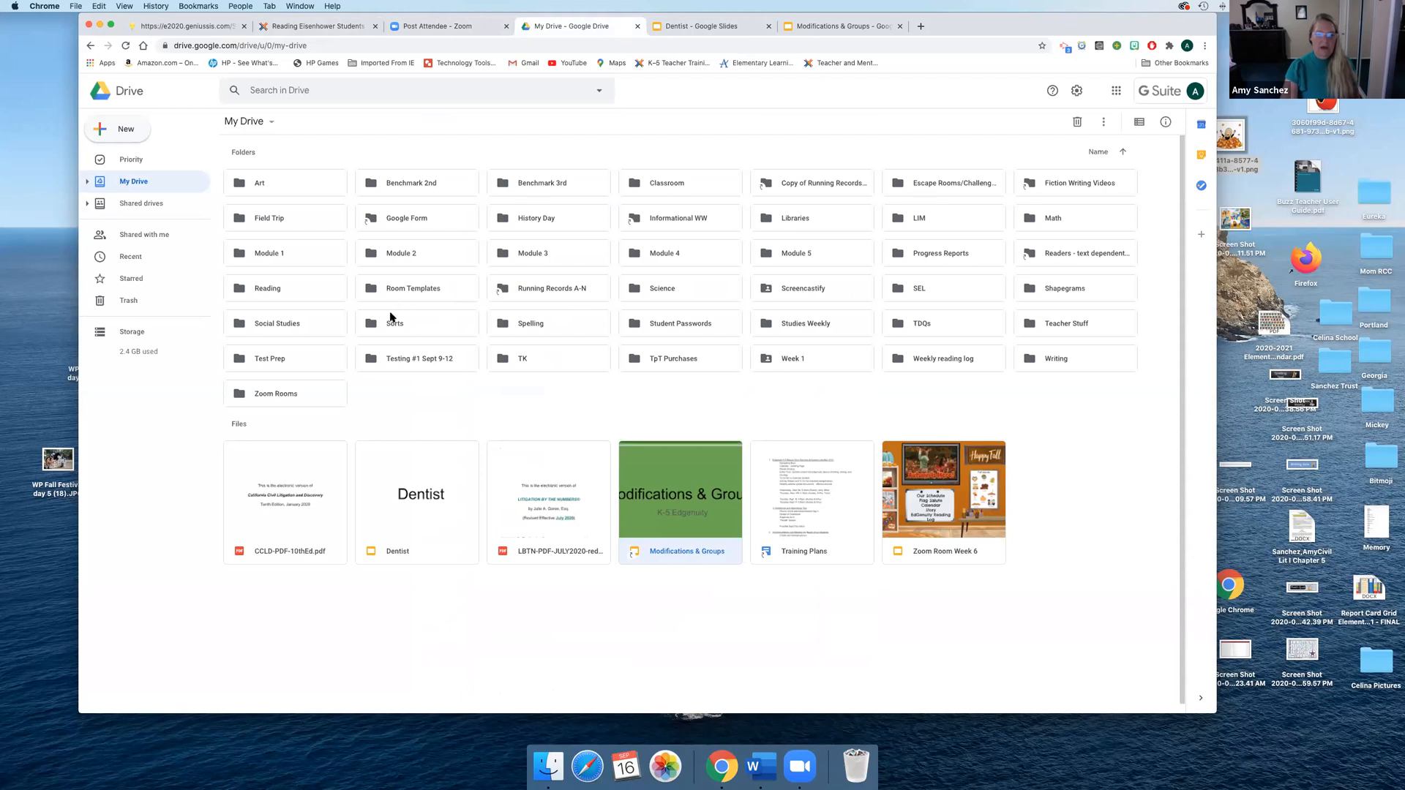
pyautogui.click(828, 251)
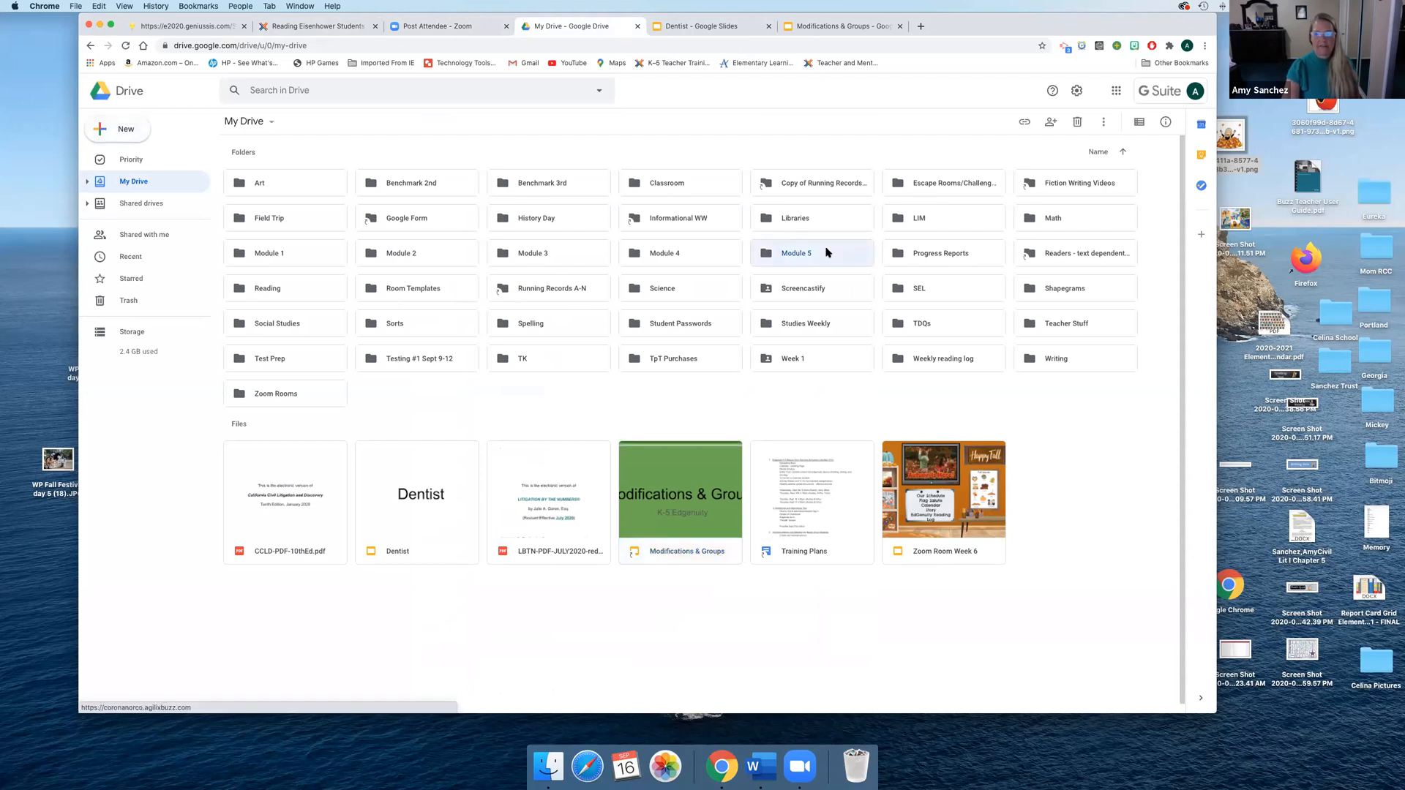
pyautogui.doubleClick(828, 252)
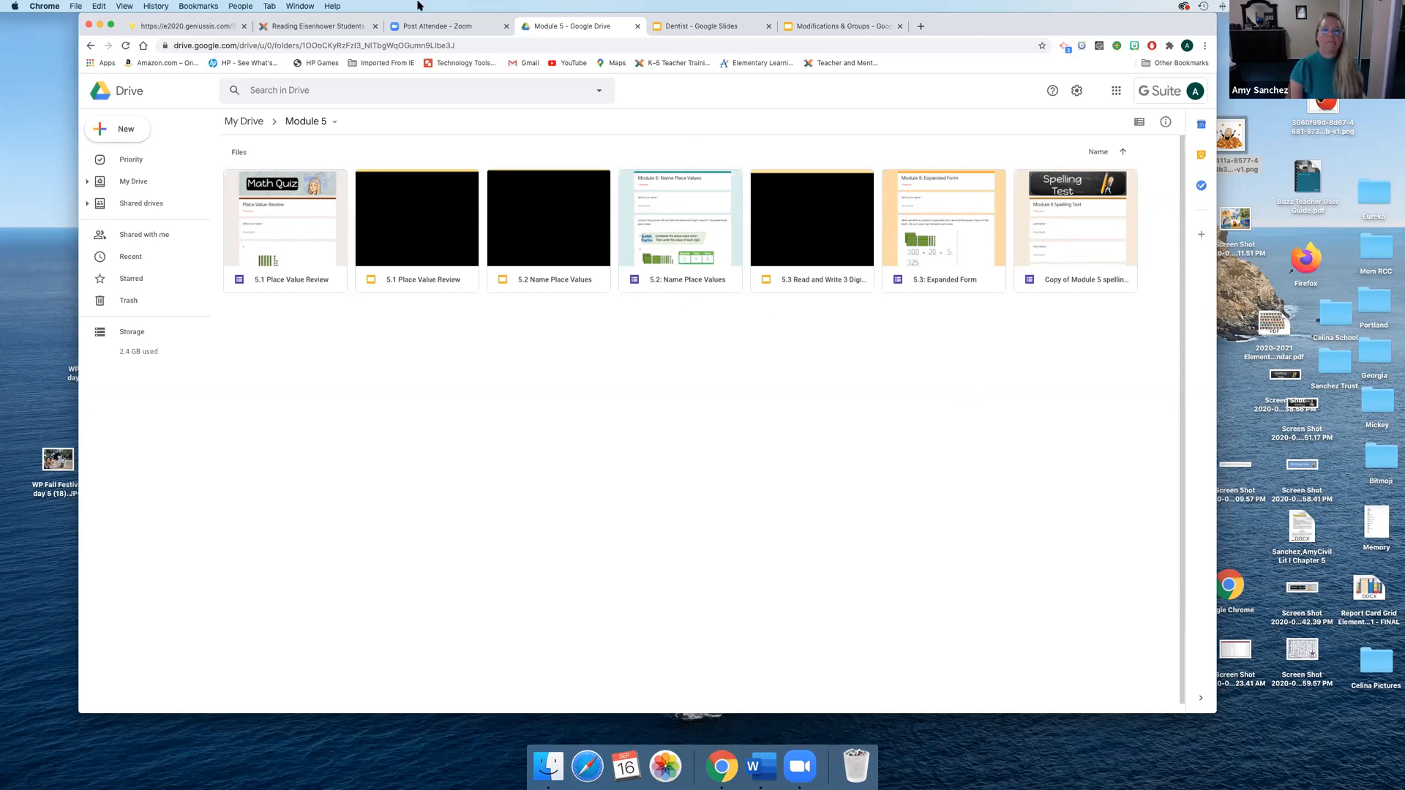
# Switch back to Edgenuity and open the Reading Eisenhower Students course editor
pyautogui.click(301, 27)
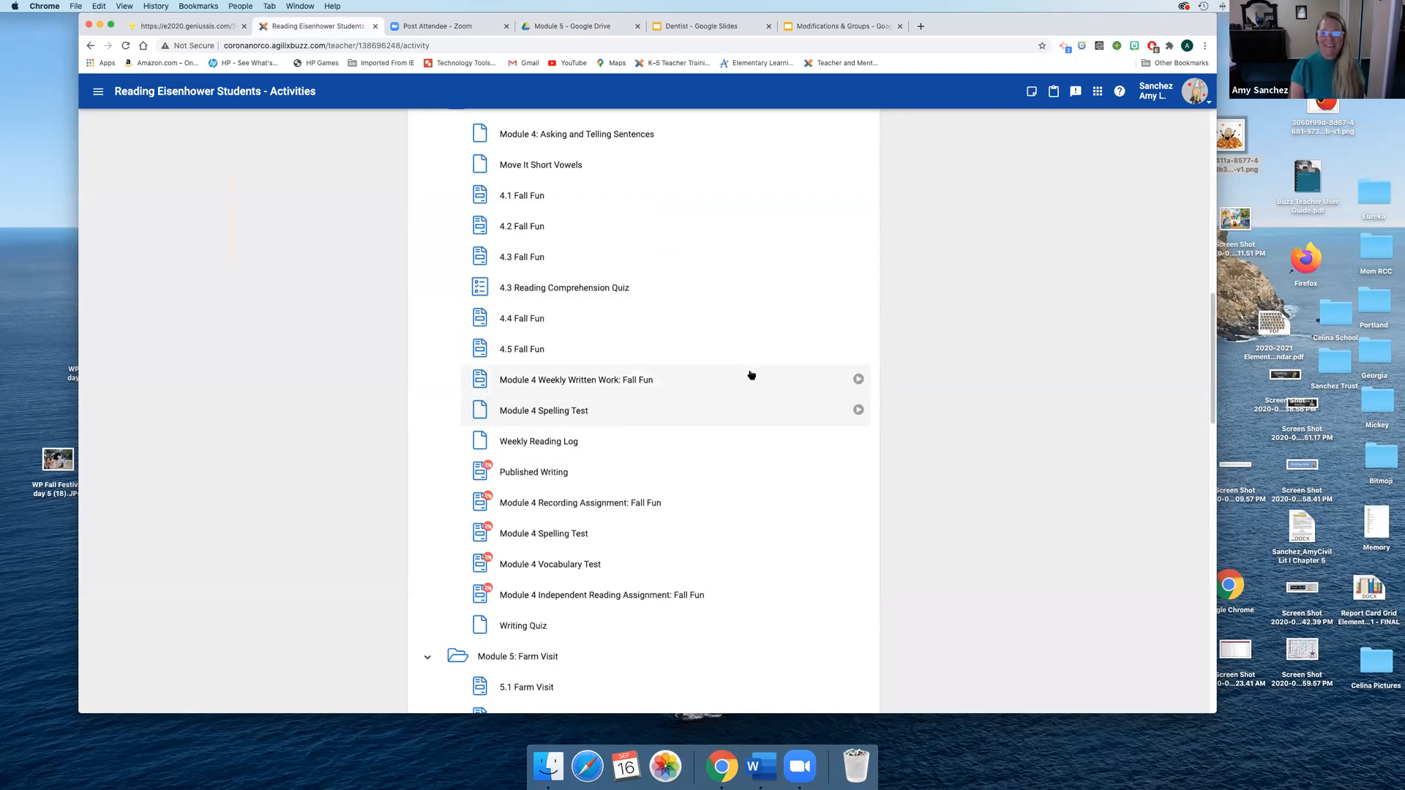
pyautogui.click(98, 91)
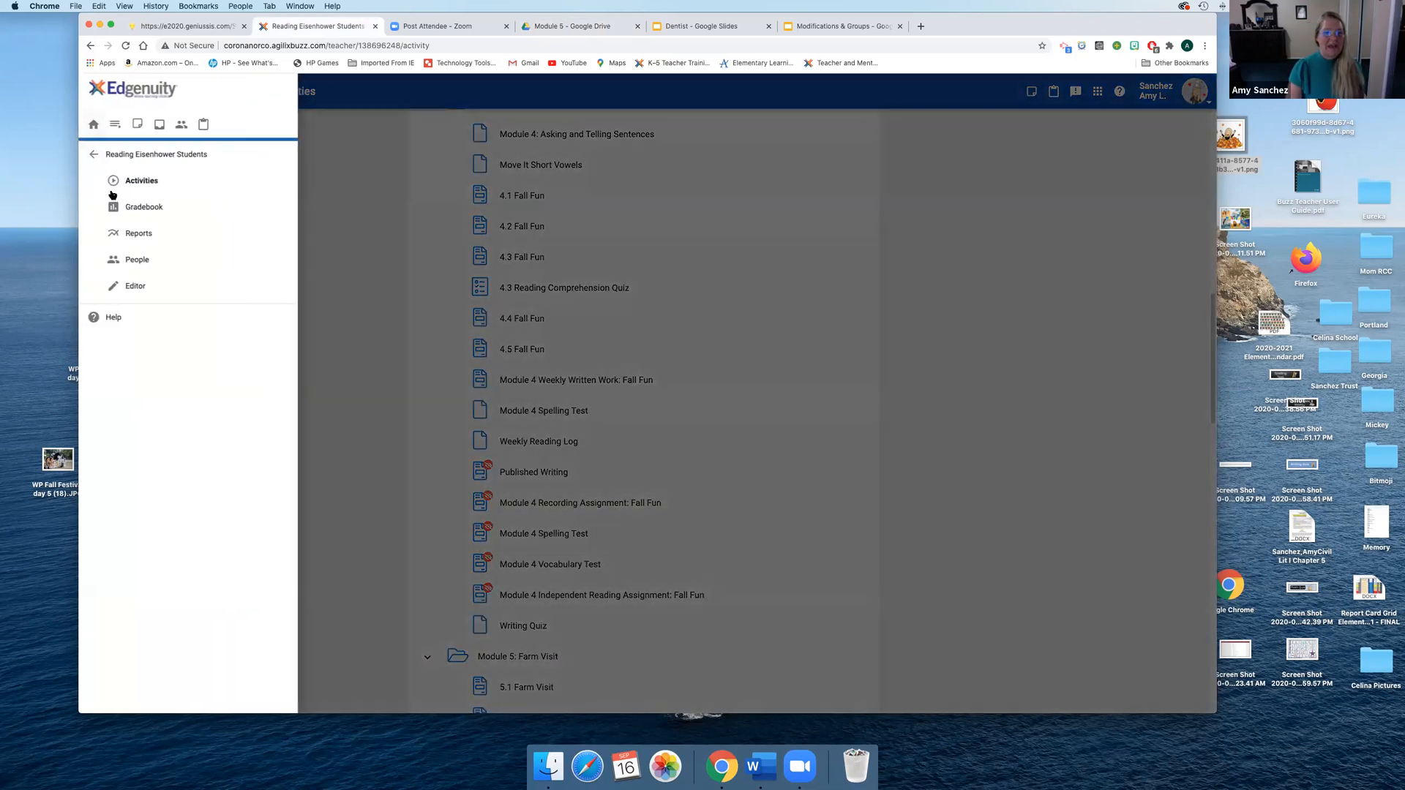
pyautogui.click(131, 288)
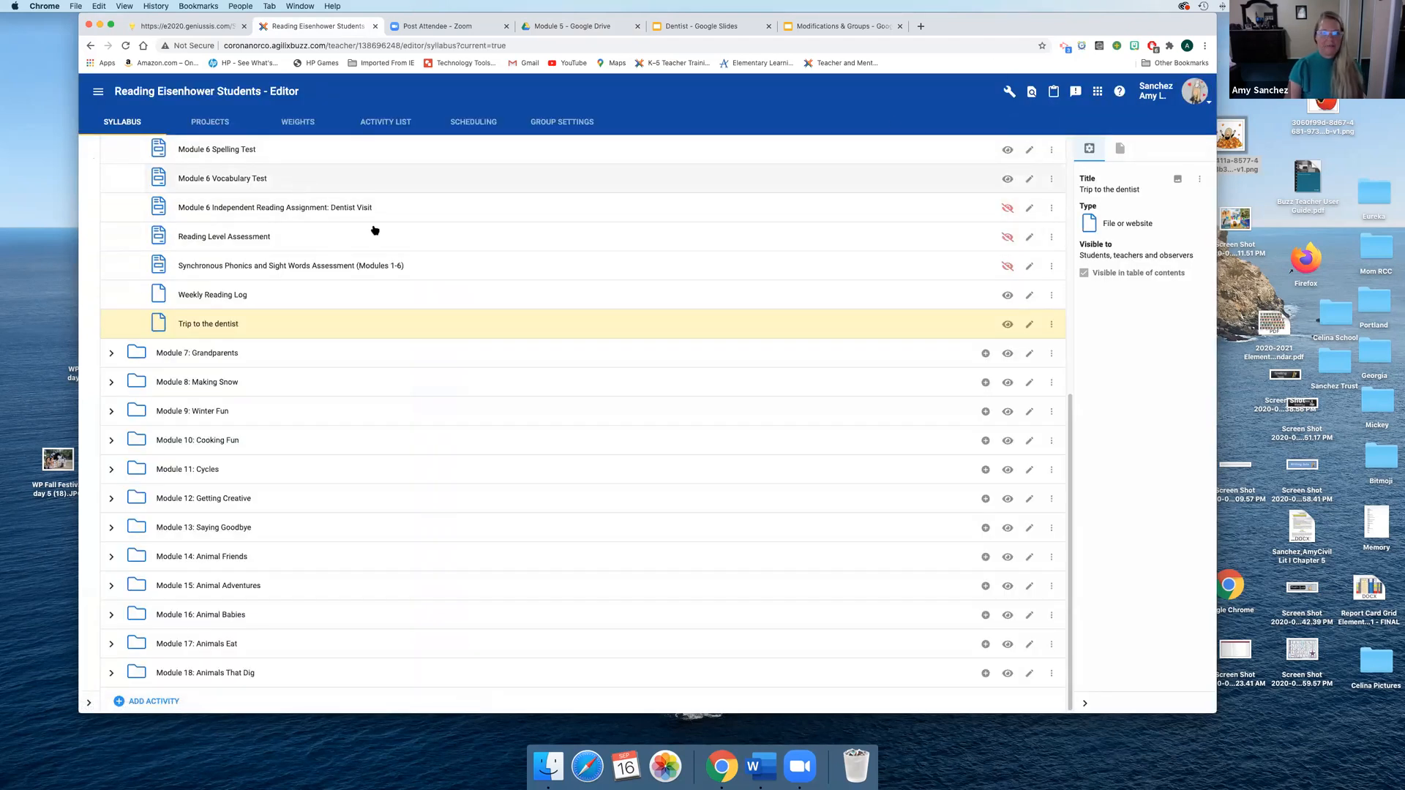
# Start a new assignment in the Module 6: Dentist Visit folder, title it 5.2, and set its content type to Website
pyautogui.scroll(10, 374, 229)
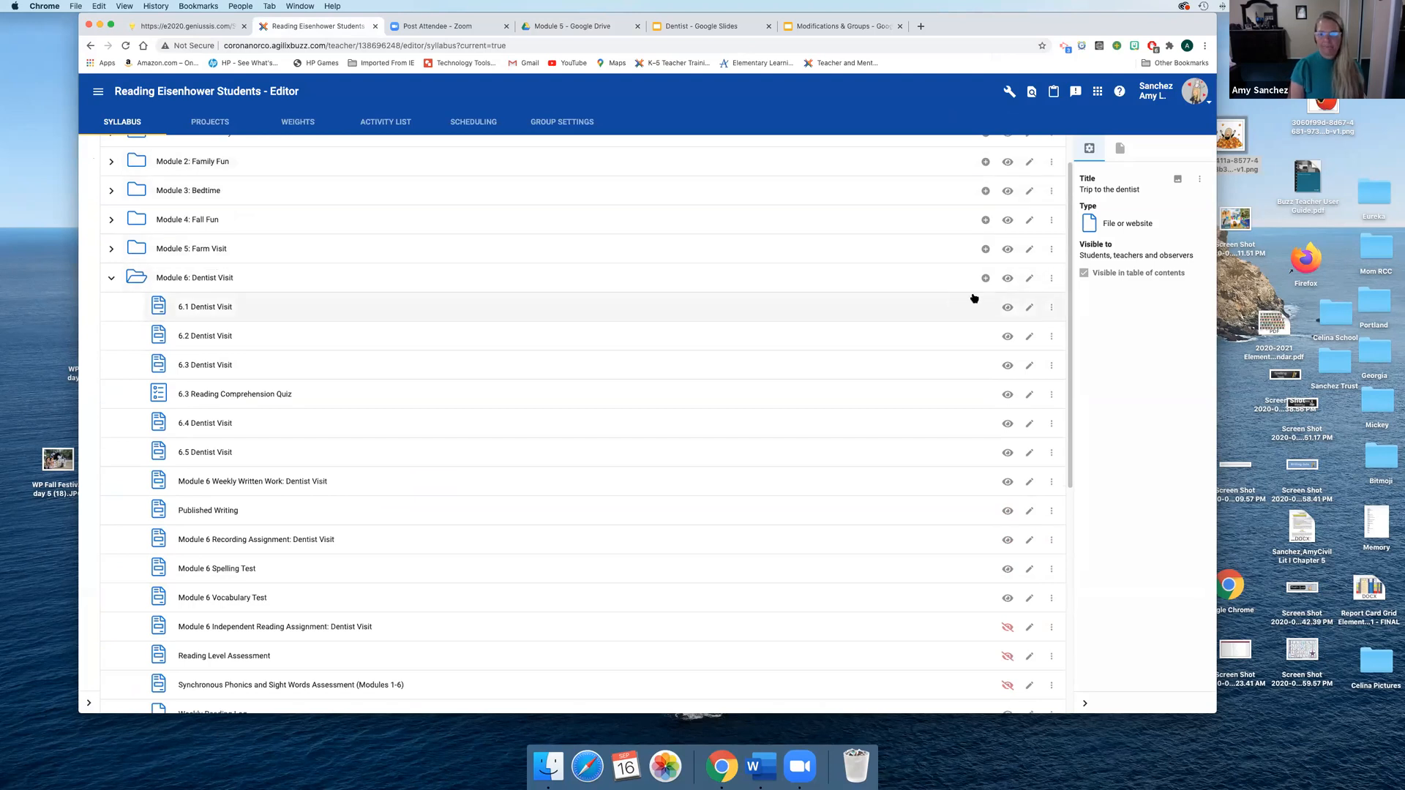
pyautogui.click(986, 278)
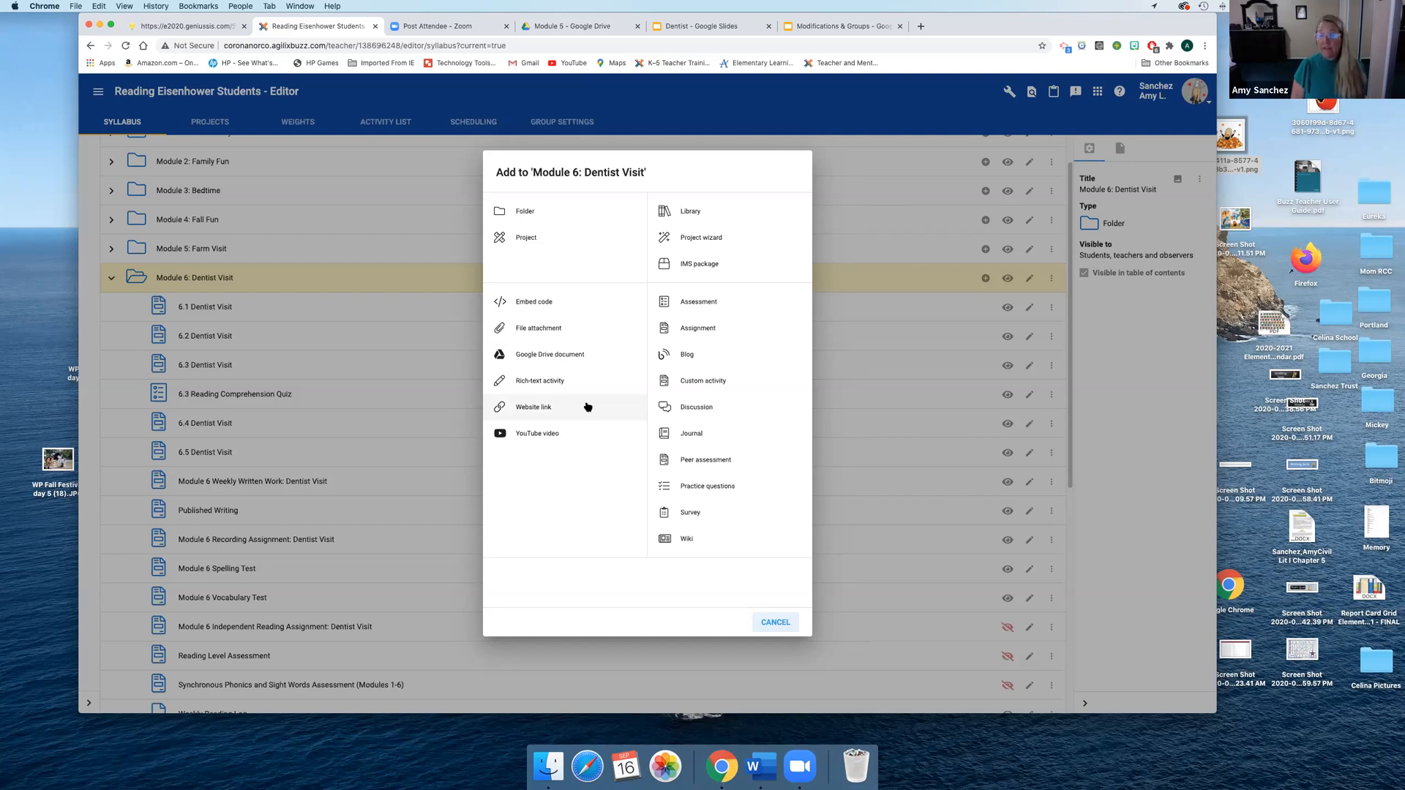
pyautogui.press('Escape')
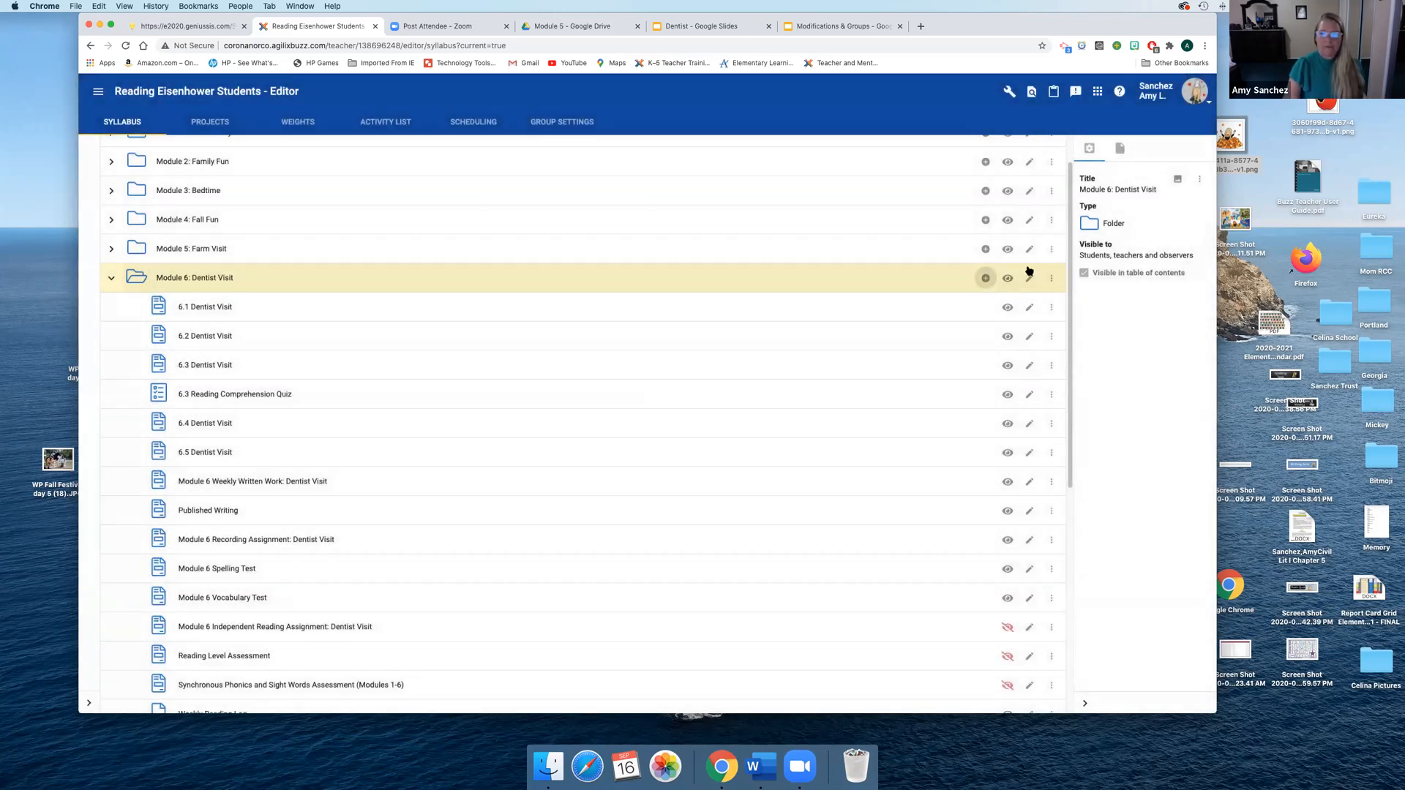
pyautogui.click(986, 279)
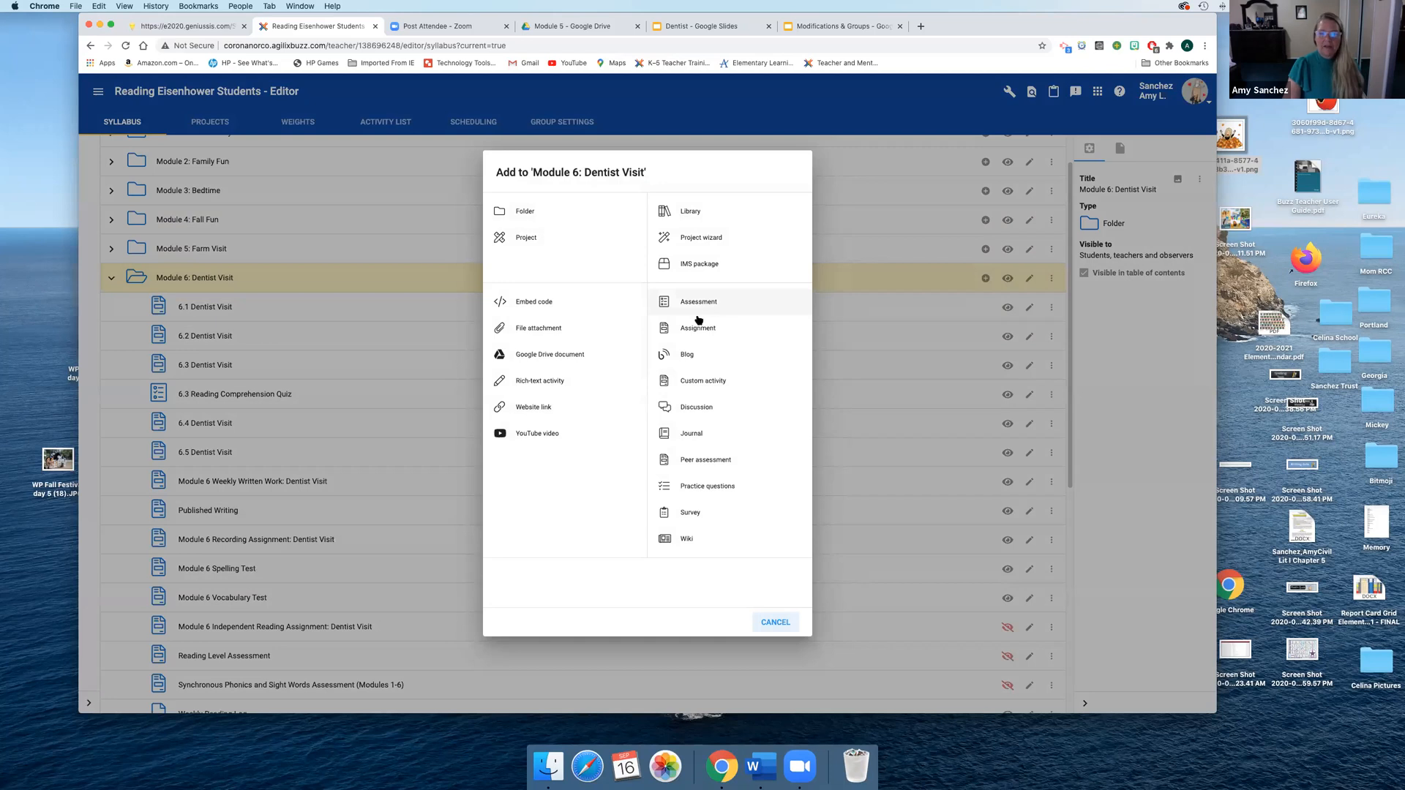
pyautogui.click(696, 329)
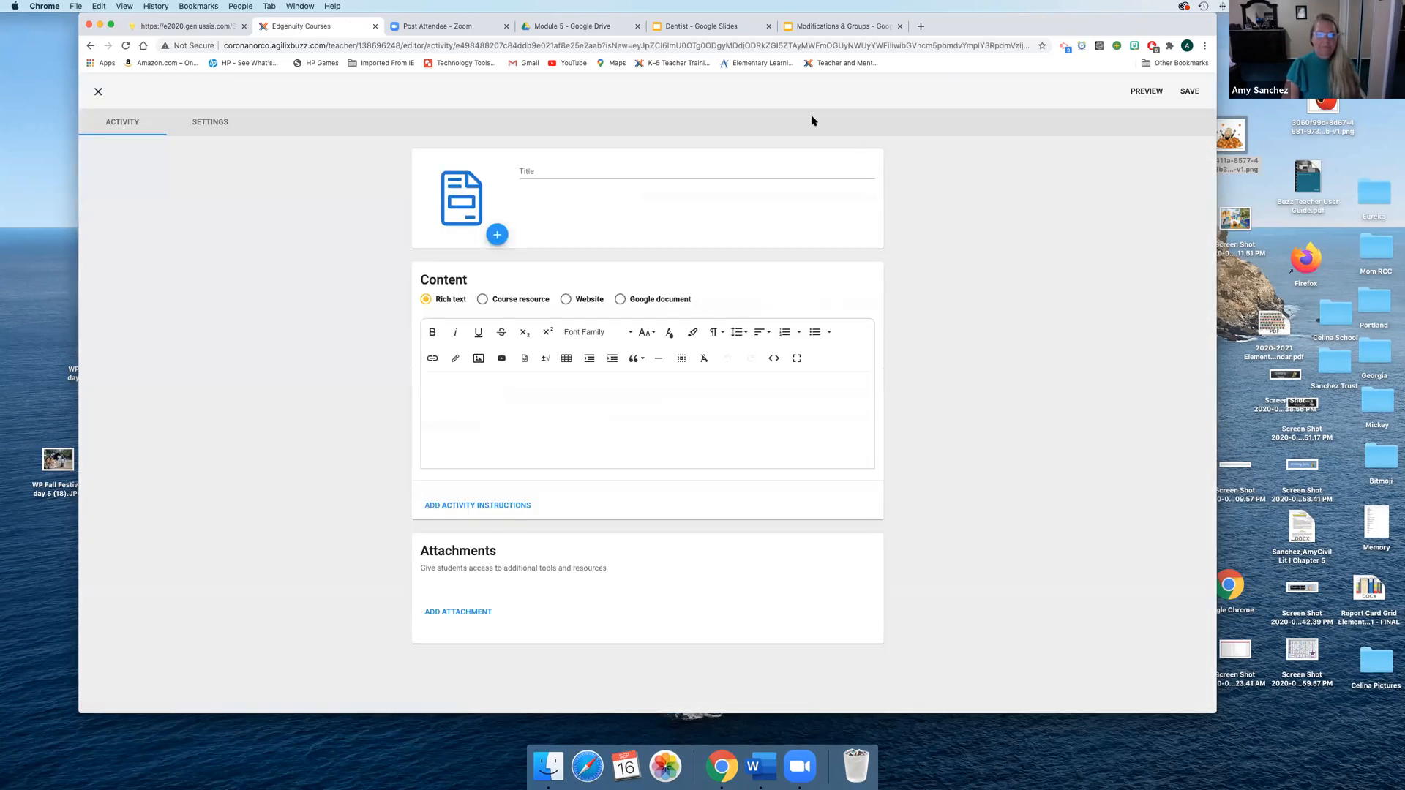
pyautogui.click(561, 171)
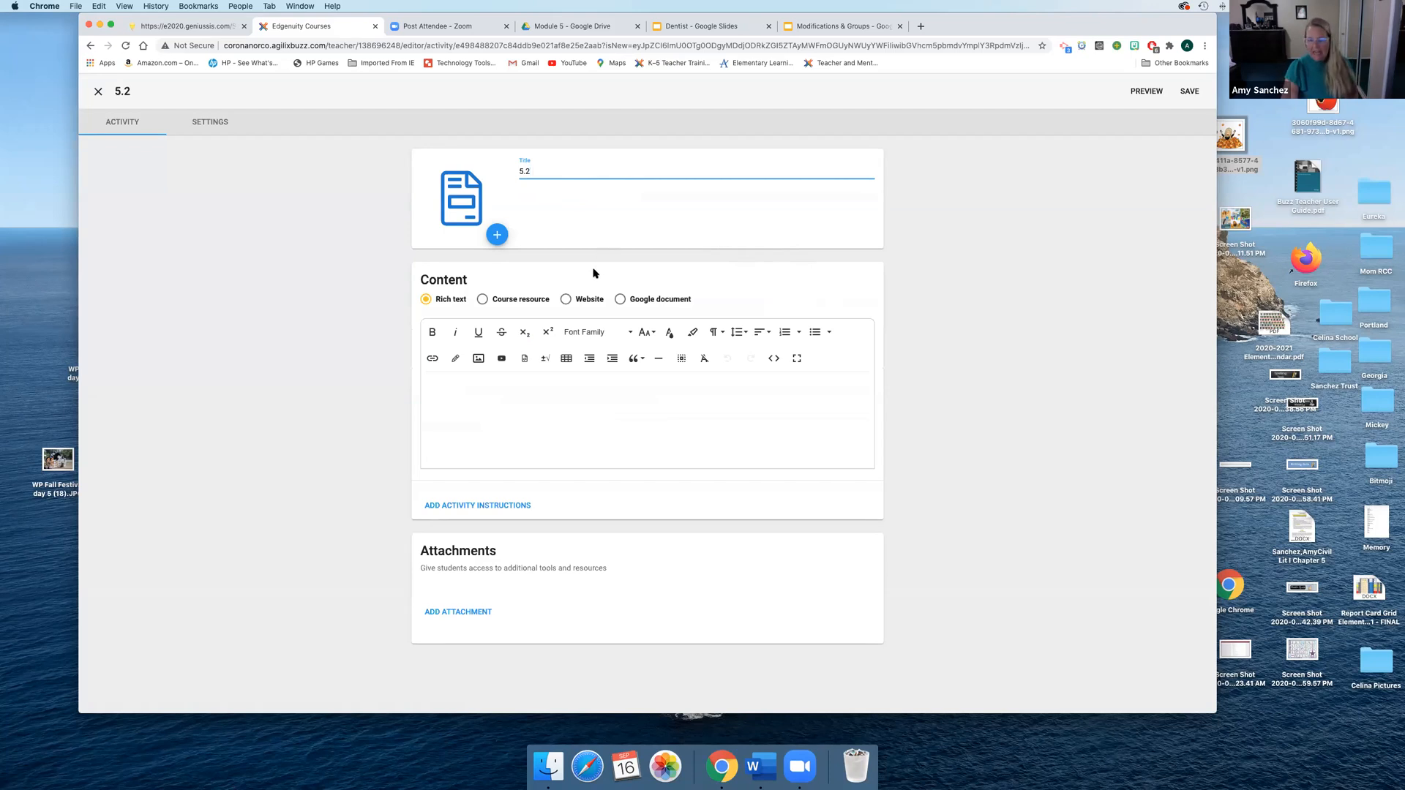
pyautogui.click(567, 300)
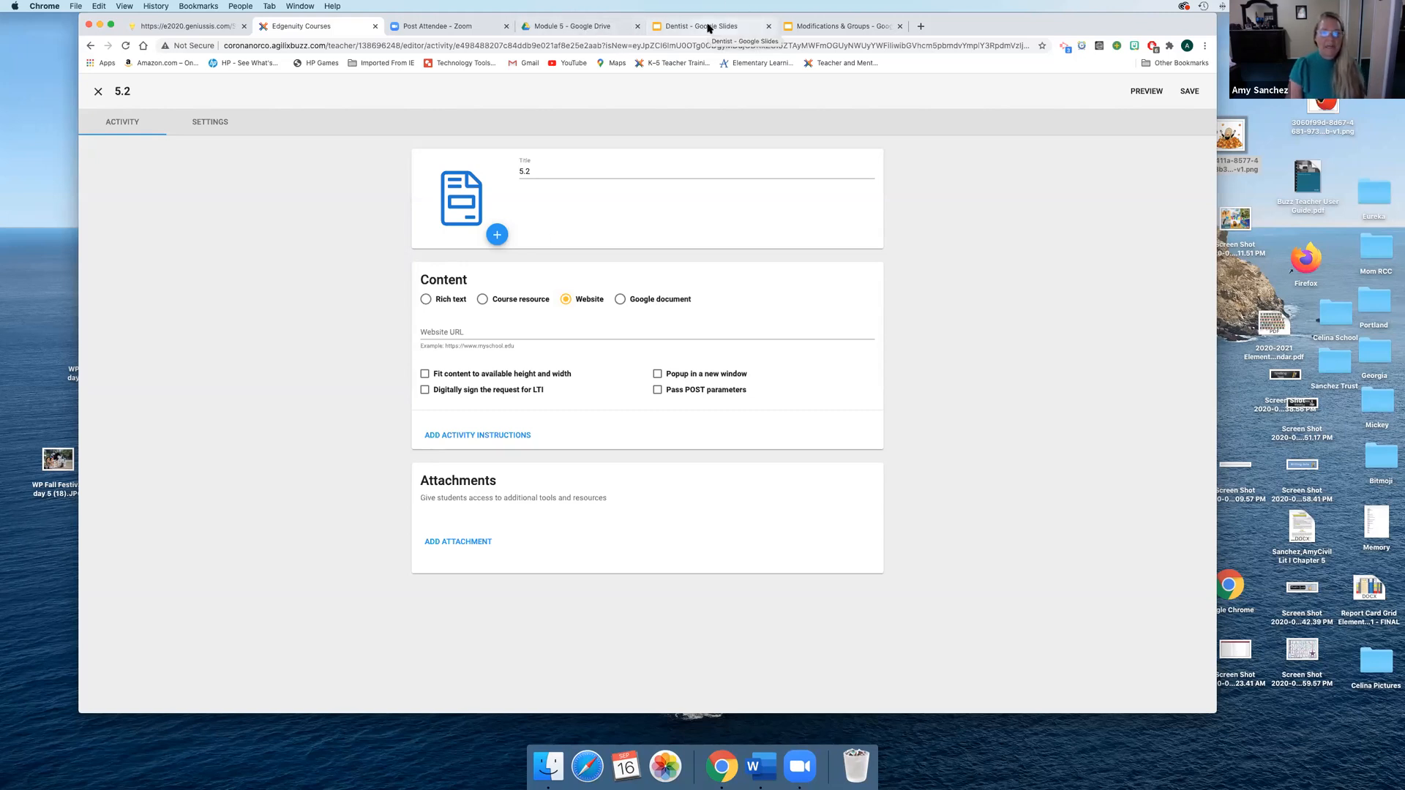
# Switch to Google Drive, open the 5.2: Name Place Values form in the Module 5 folder, and copy its shareable link
pyautogui.click(595, 30)
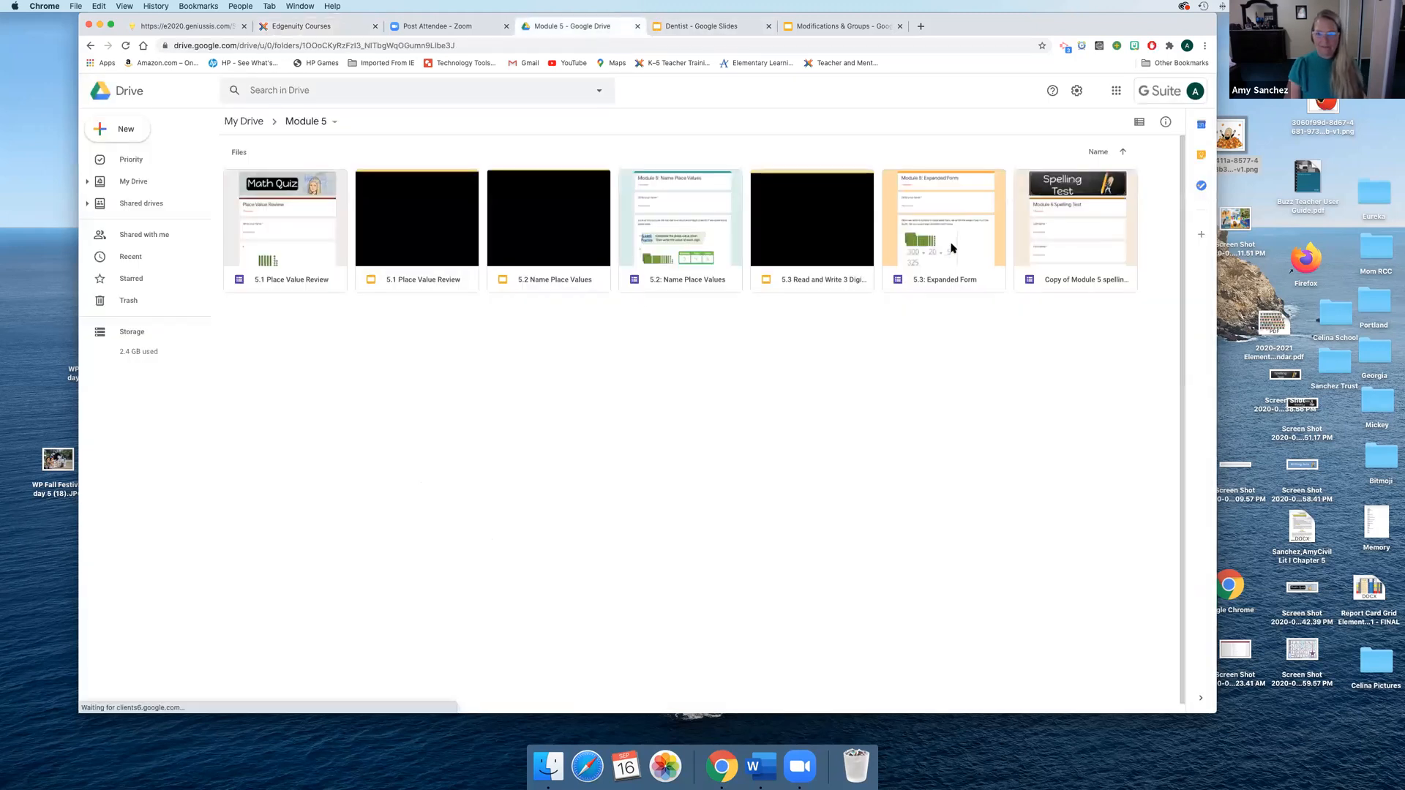
pyautogui.click(692, 261)
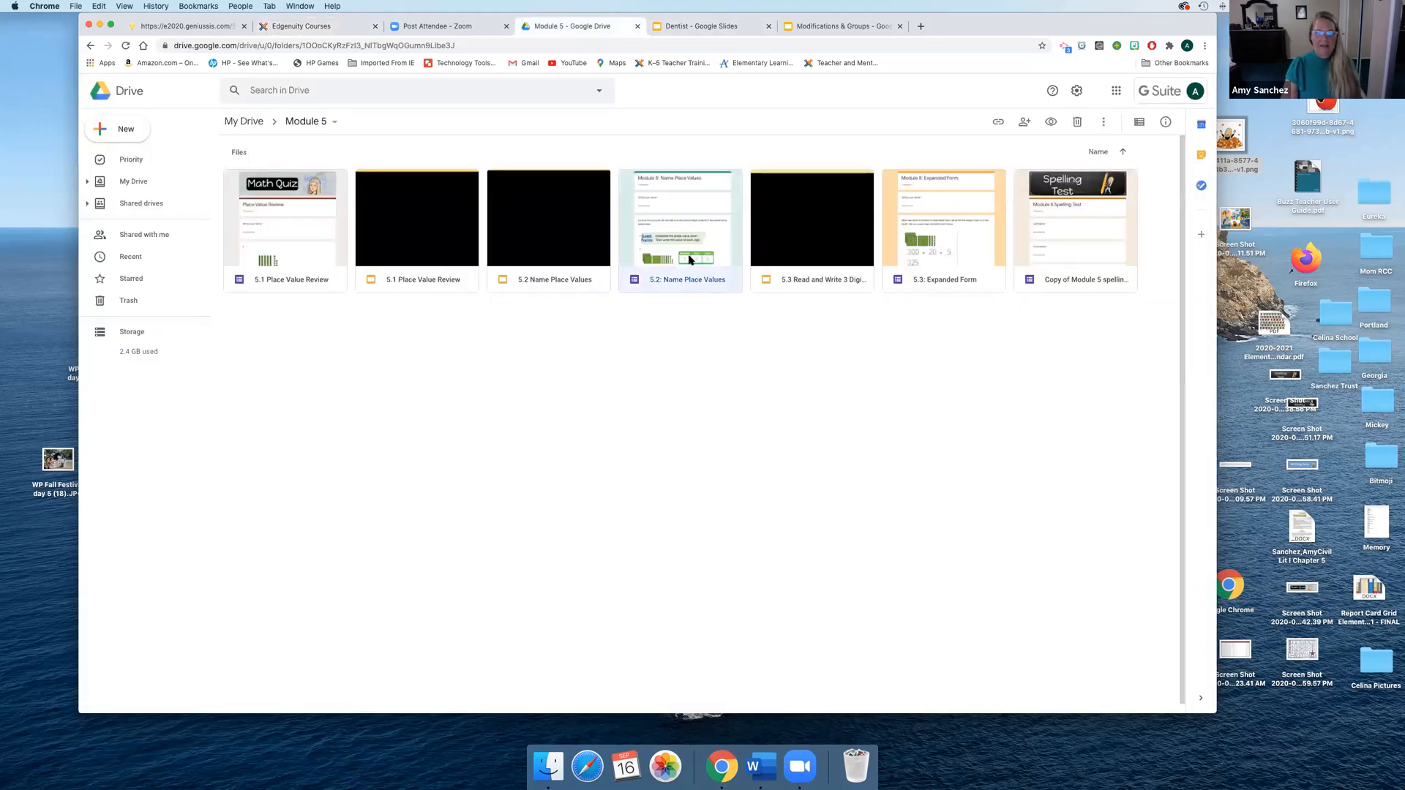
pyautogui.doubleClick(664, 283)
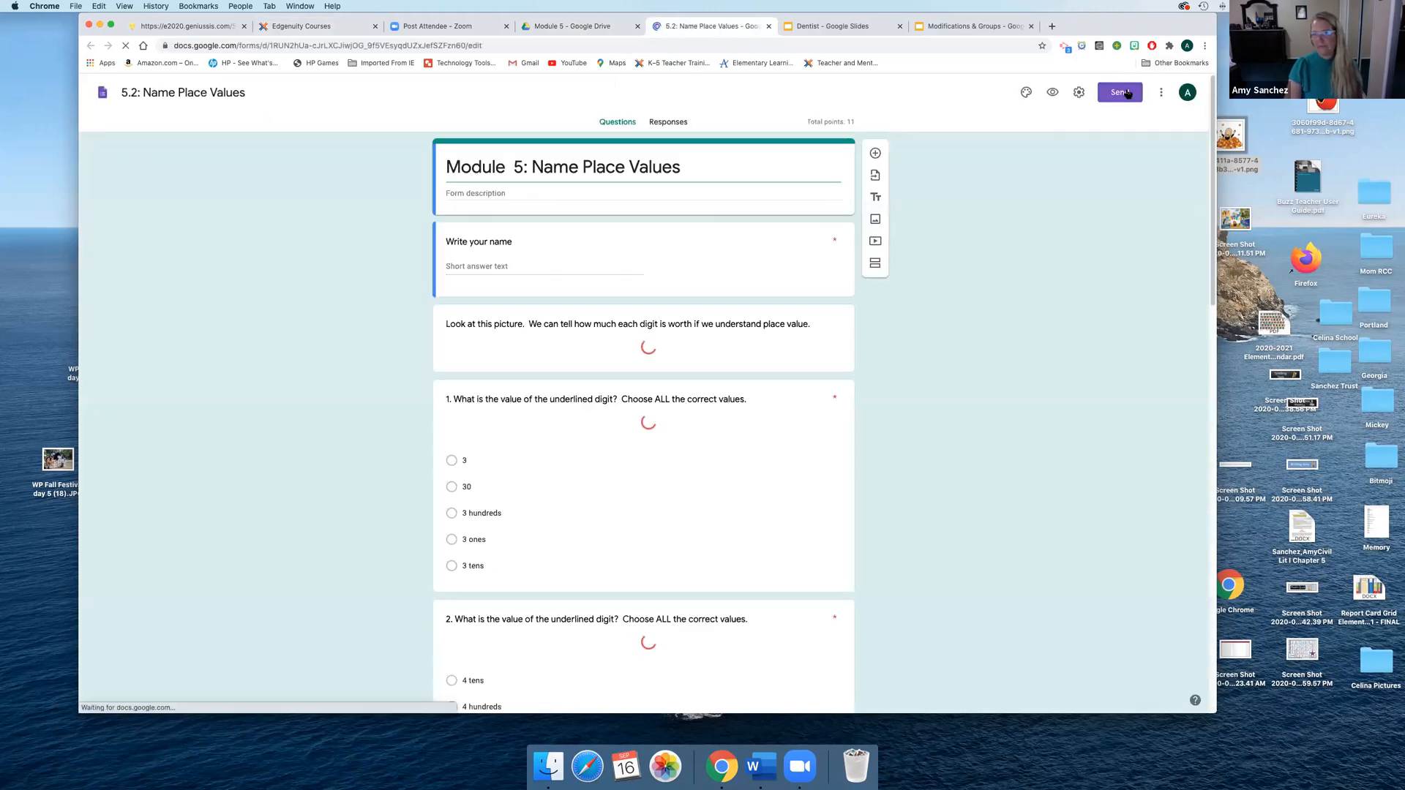
pyautogui.click(1122, 93)
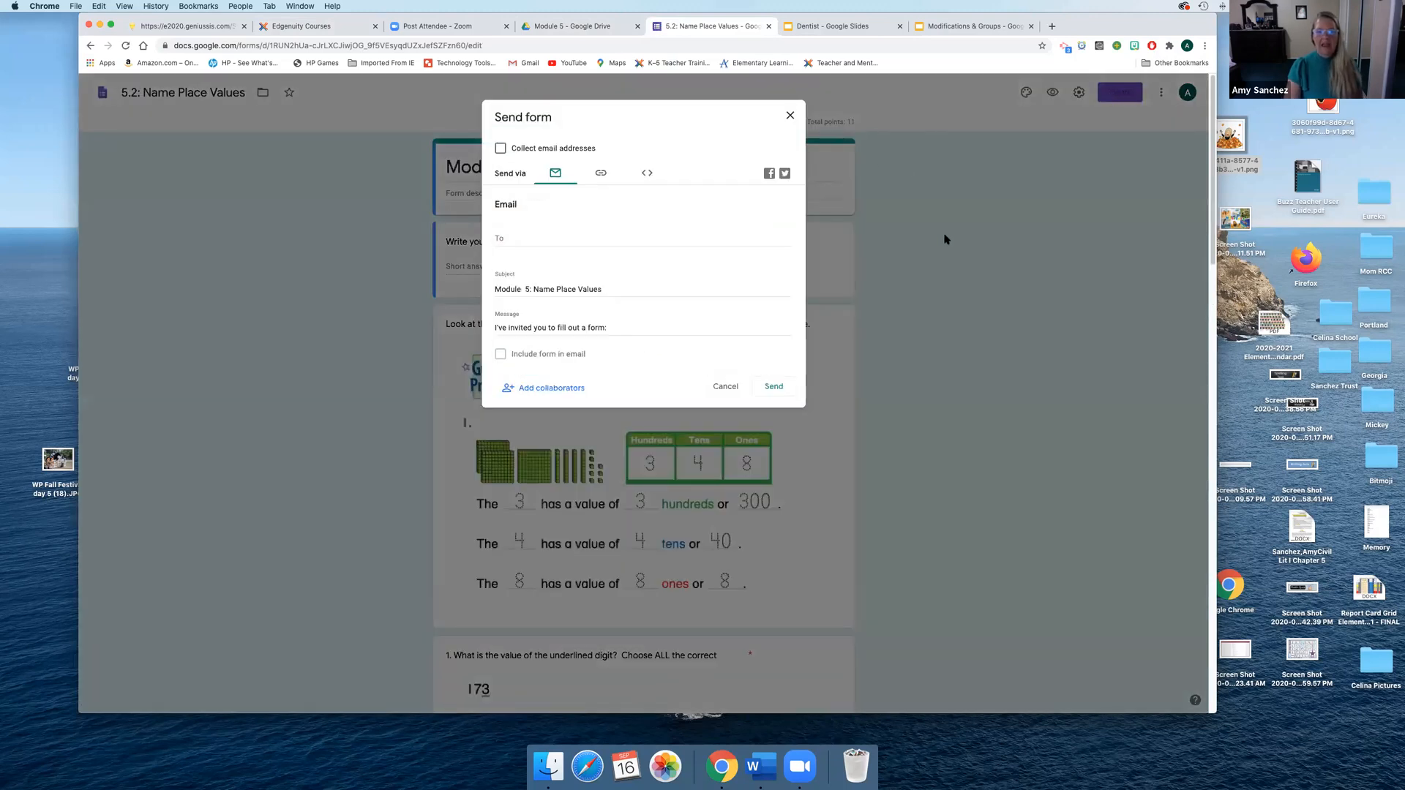
pyautogui.click(602, 174)
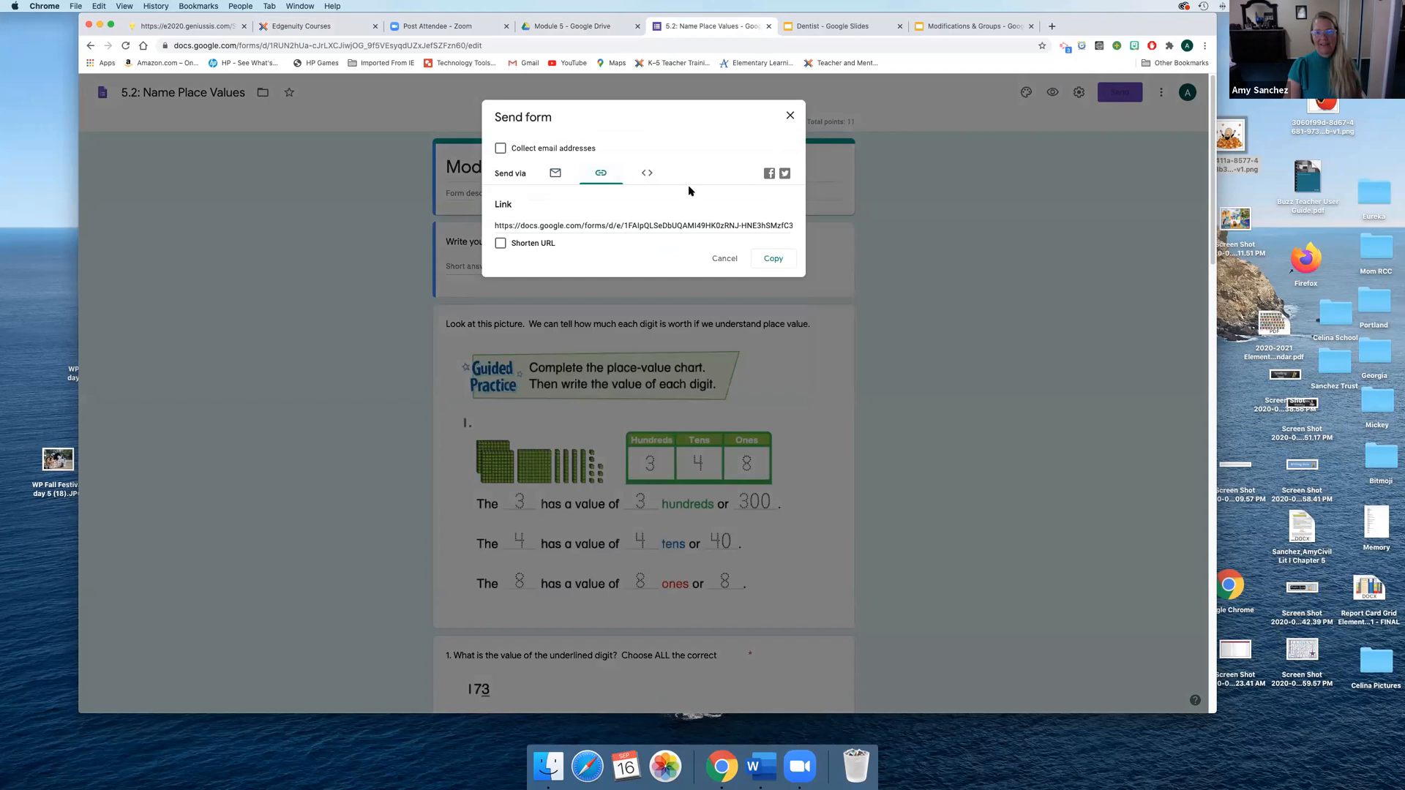
pyautogui.click(775, 259)
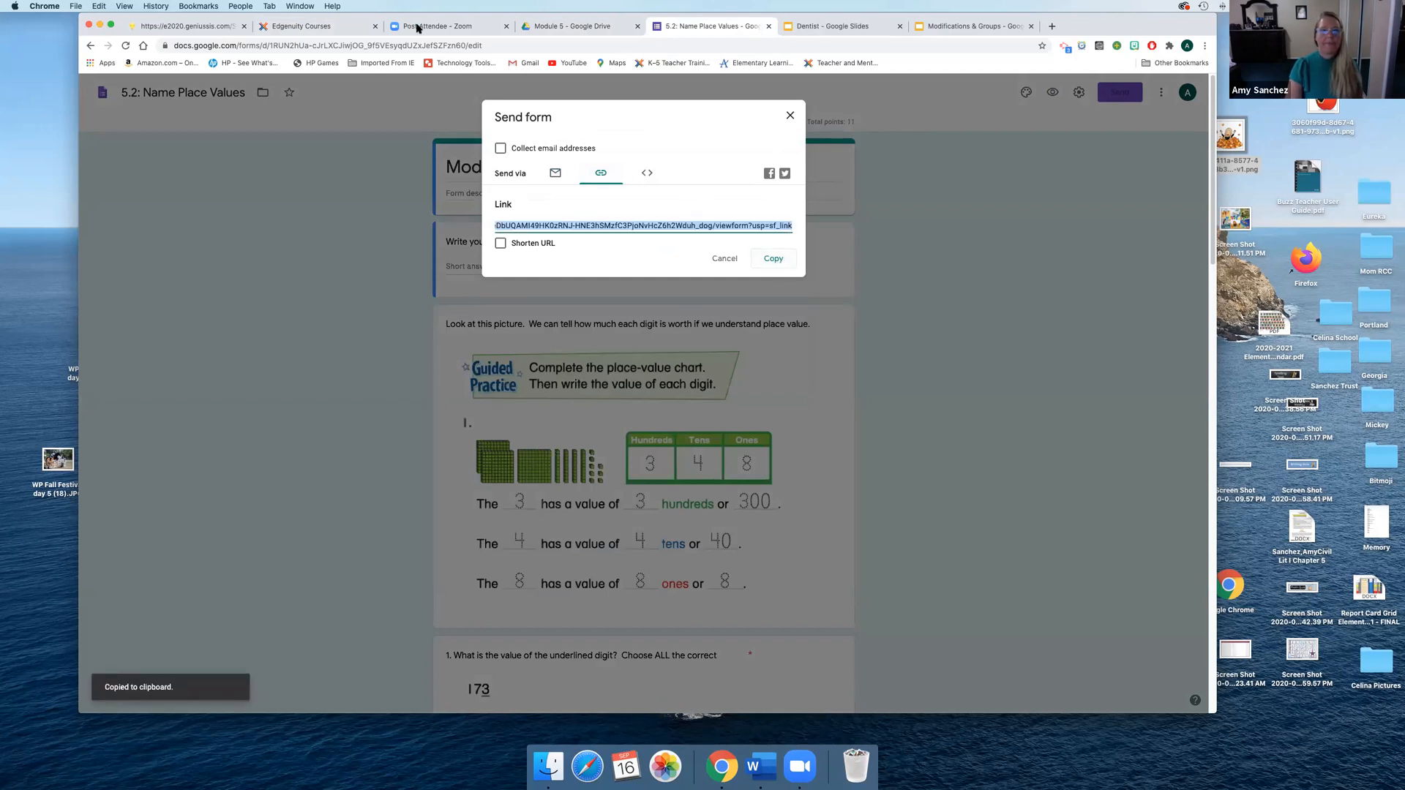
# Switch back to Edgenuity, paste the copied form link as the 5.2 assignment's website URL, and save the assignment
pyautogui.click(327, 28)
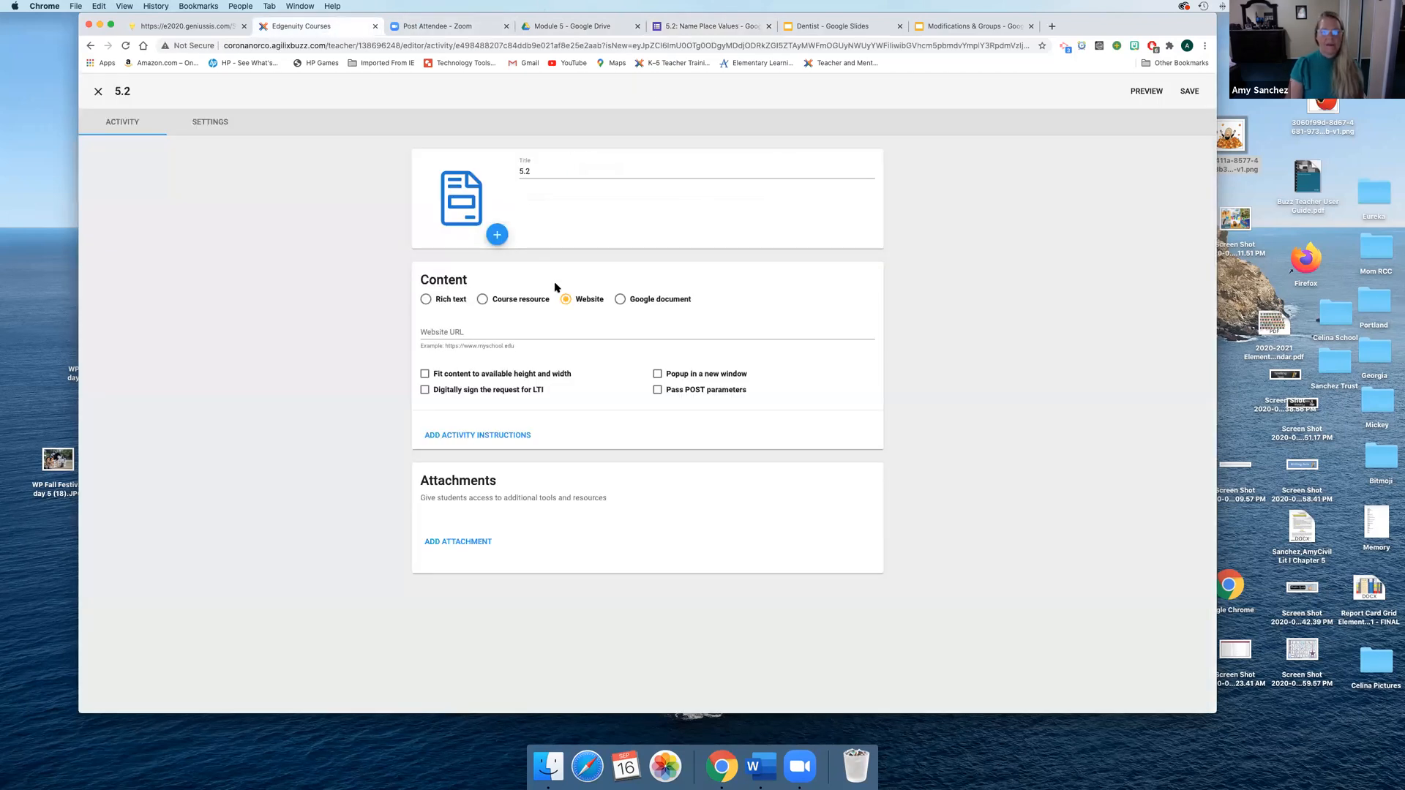
pyautogui.click(505, 334)
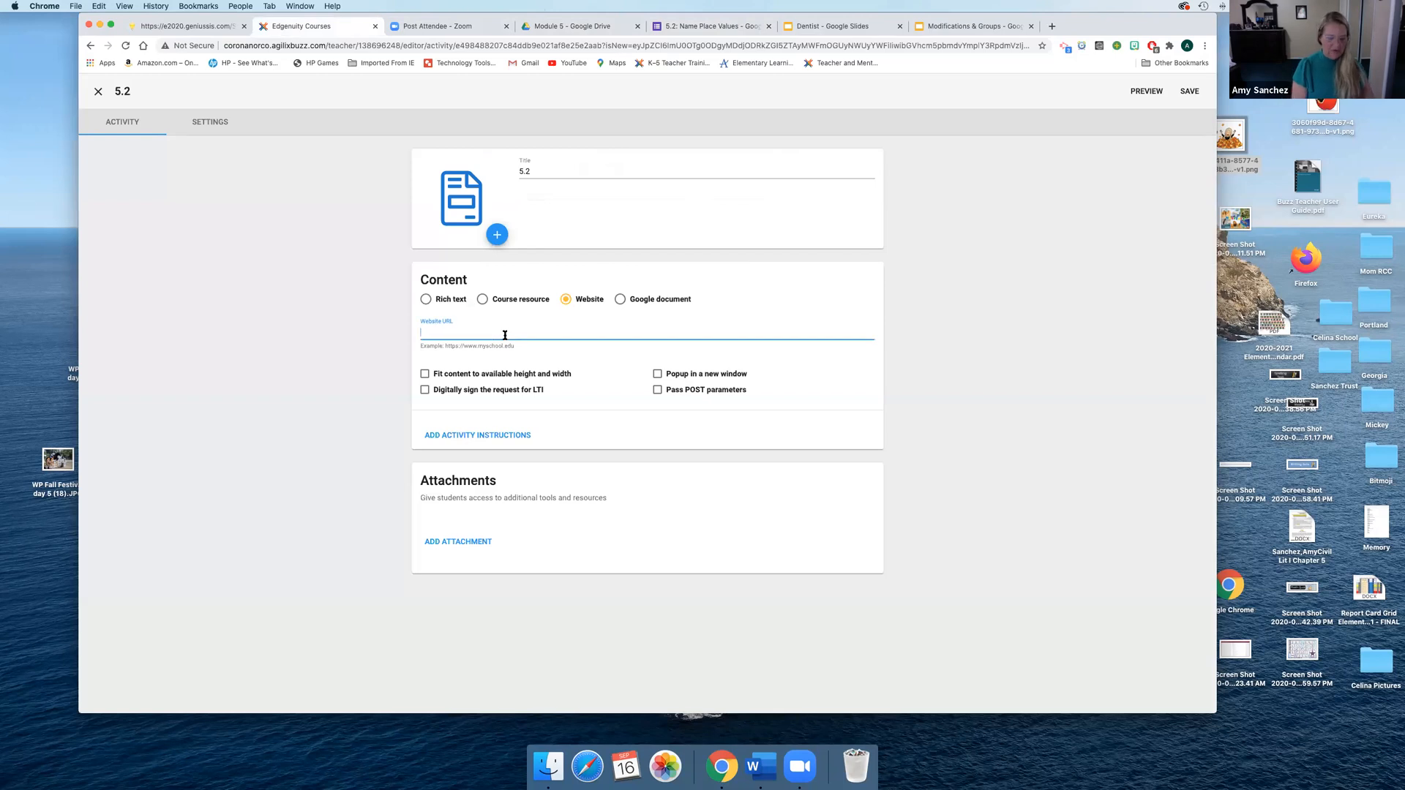
pyautogui.press('super+v')
pyautogui.click(1187, 93)
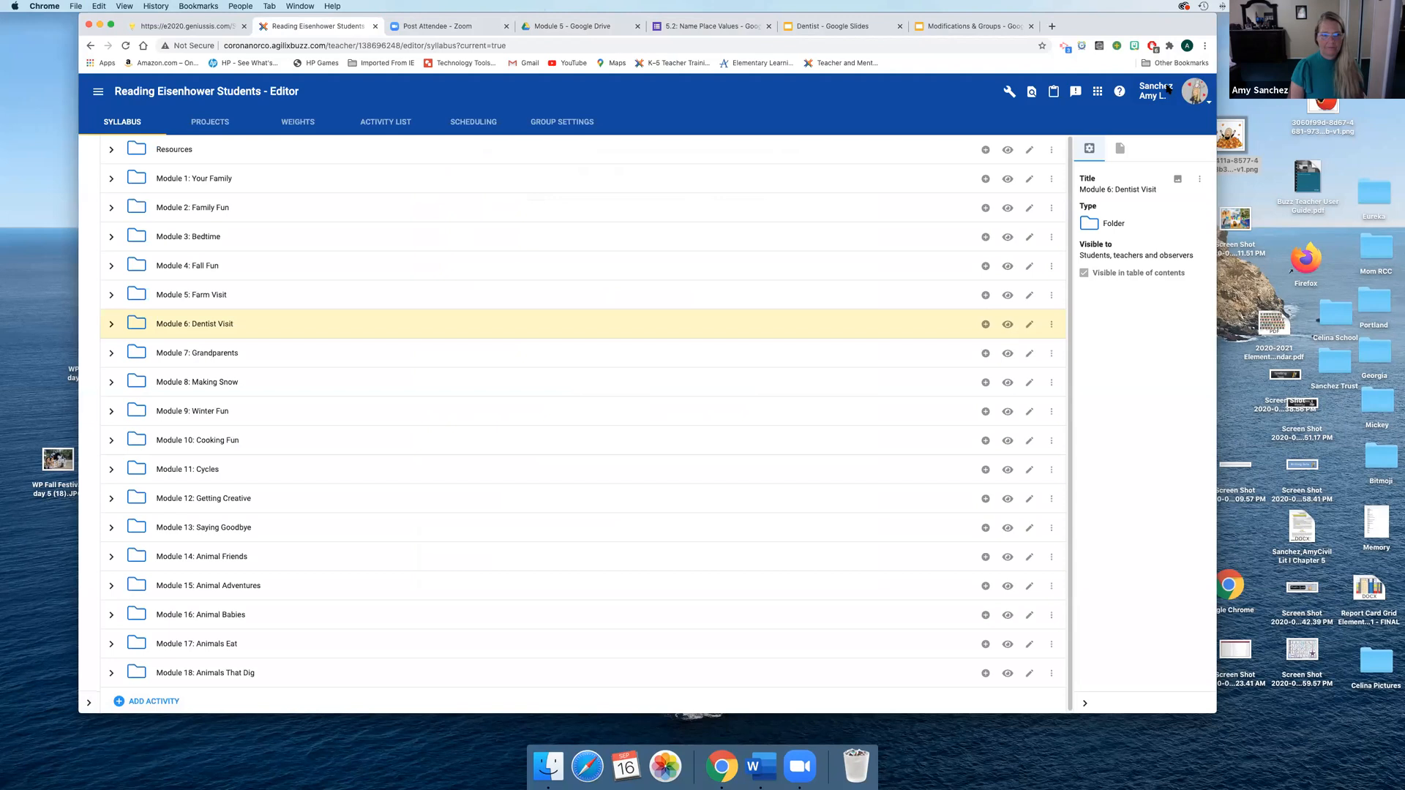
# Go to the course's Activities page, view the 5.2 assignment in the Module 6: Dentist Visit folder, and return to the activity list
pyautogui.click(98, 91)
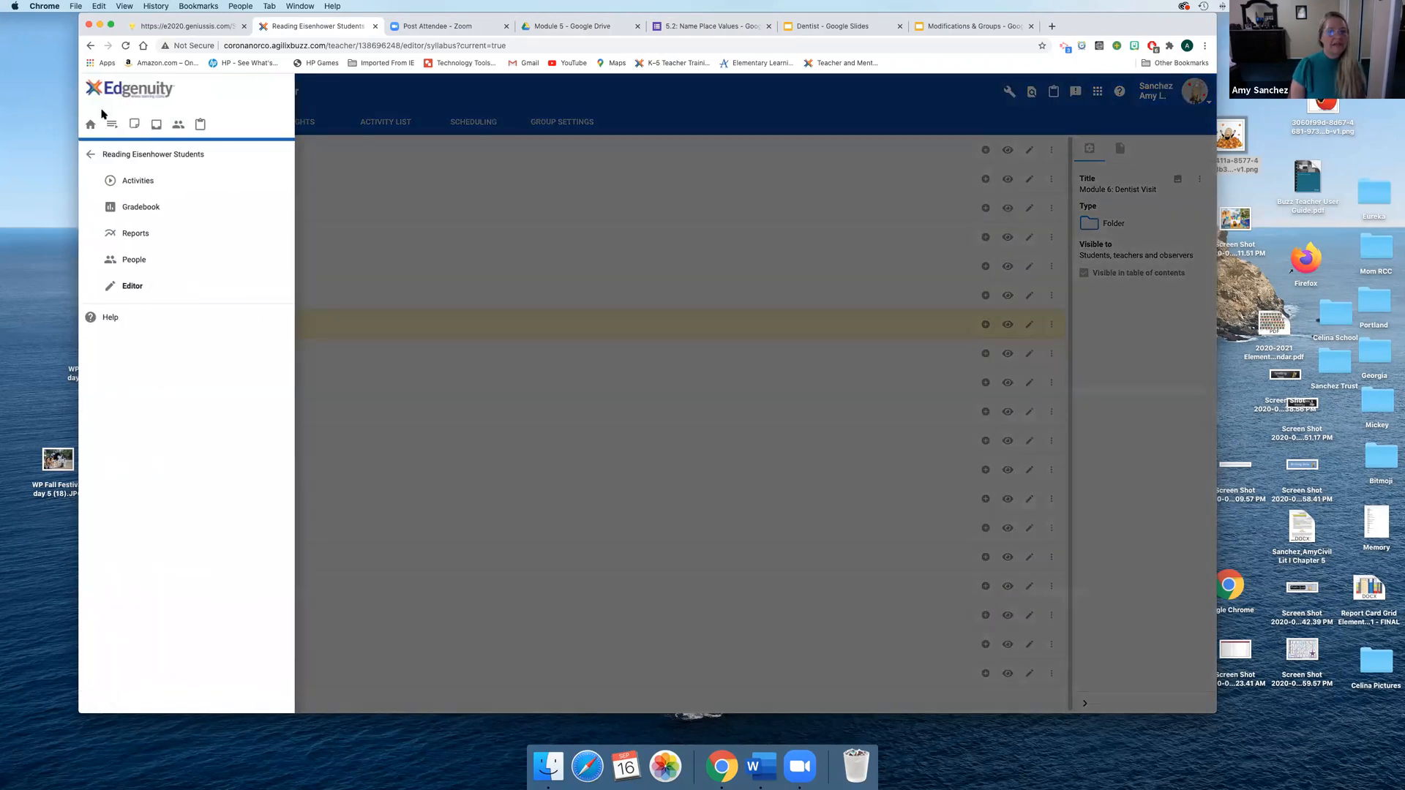
pyautogui.click(122, 188)
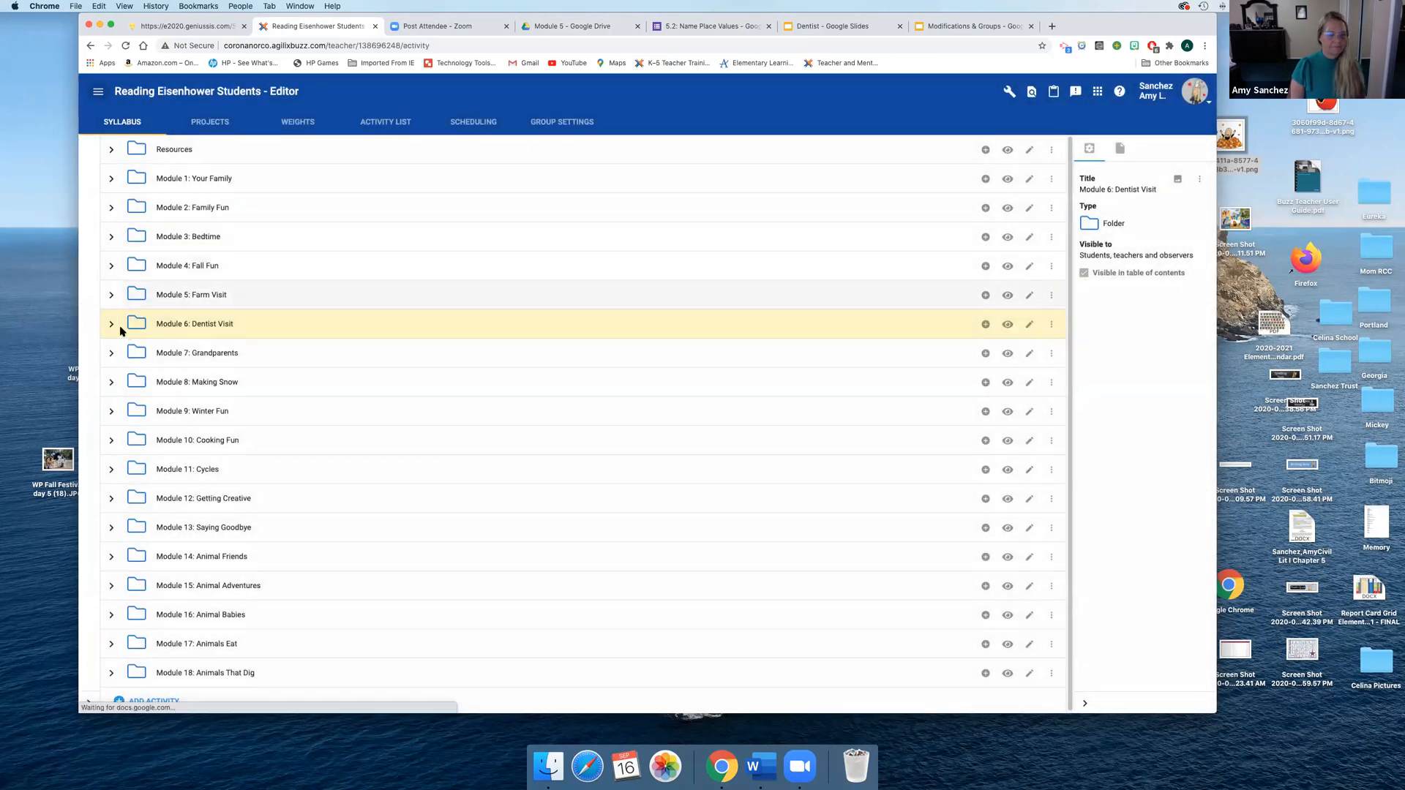
pyautogui.scroll(-20, 681, 380)
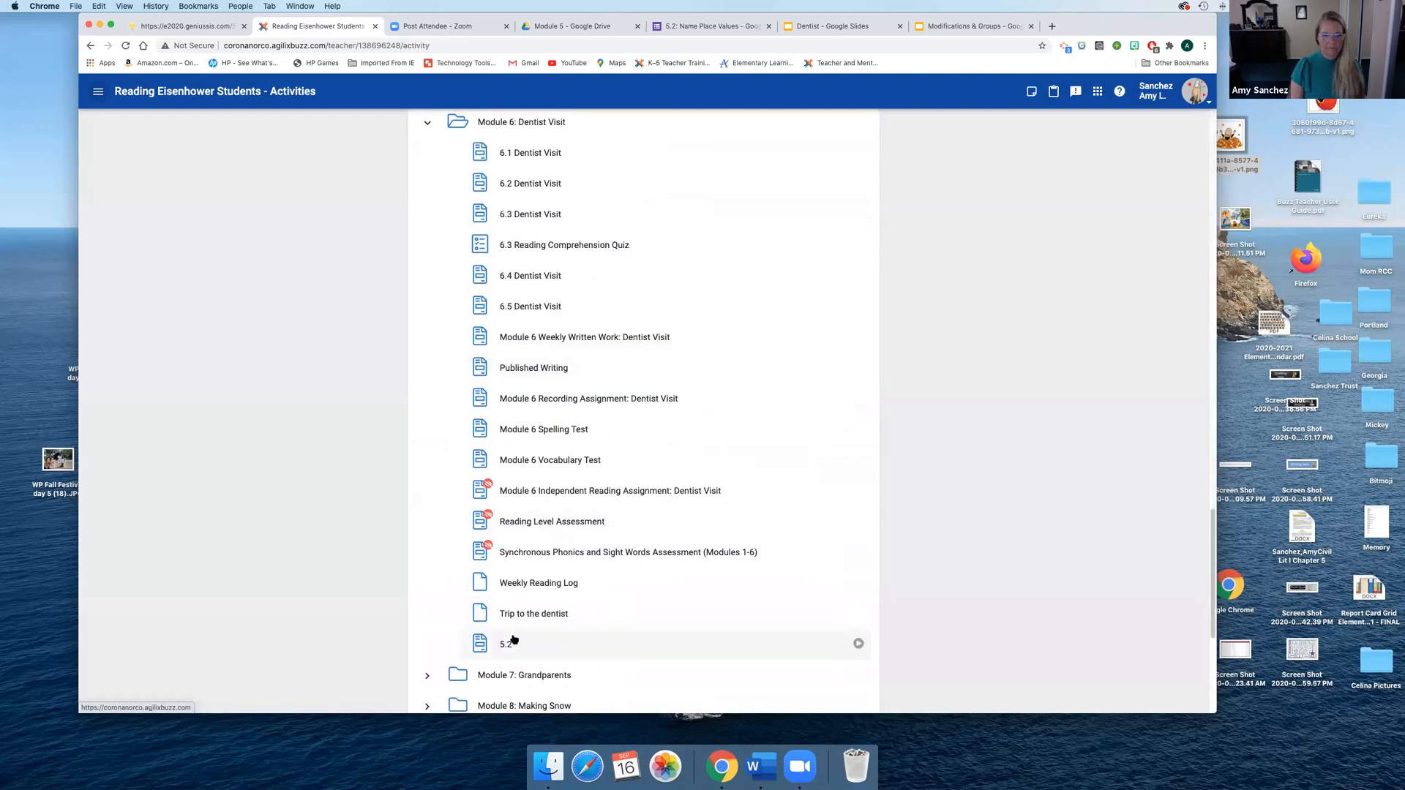
pyautogui.moveTo(508, 644); pyautogui.dragTo(510, 644)
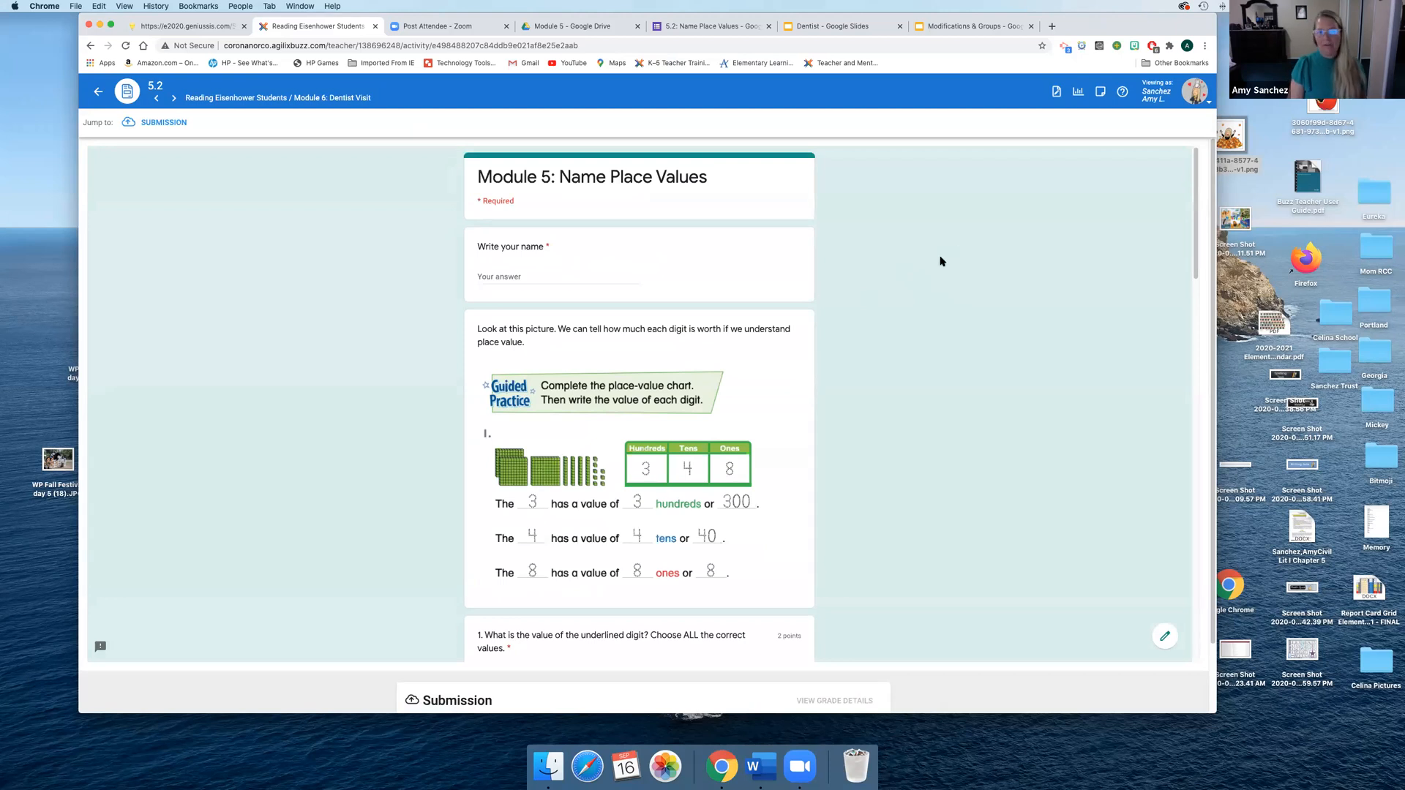
pyautogui.click(101, 98)
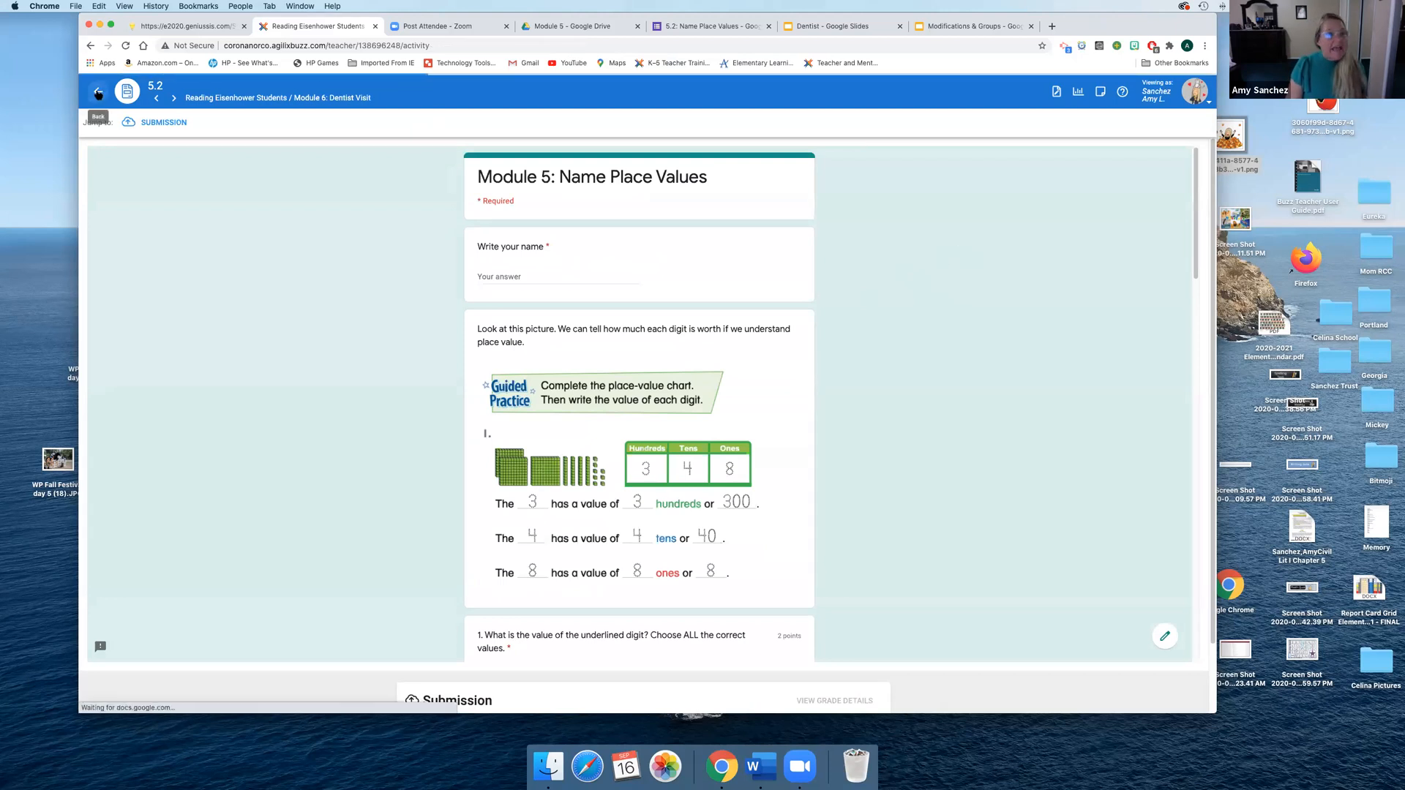
pyautogui.scroll(7, 782, 330)
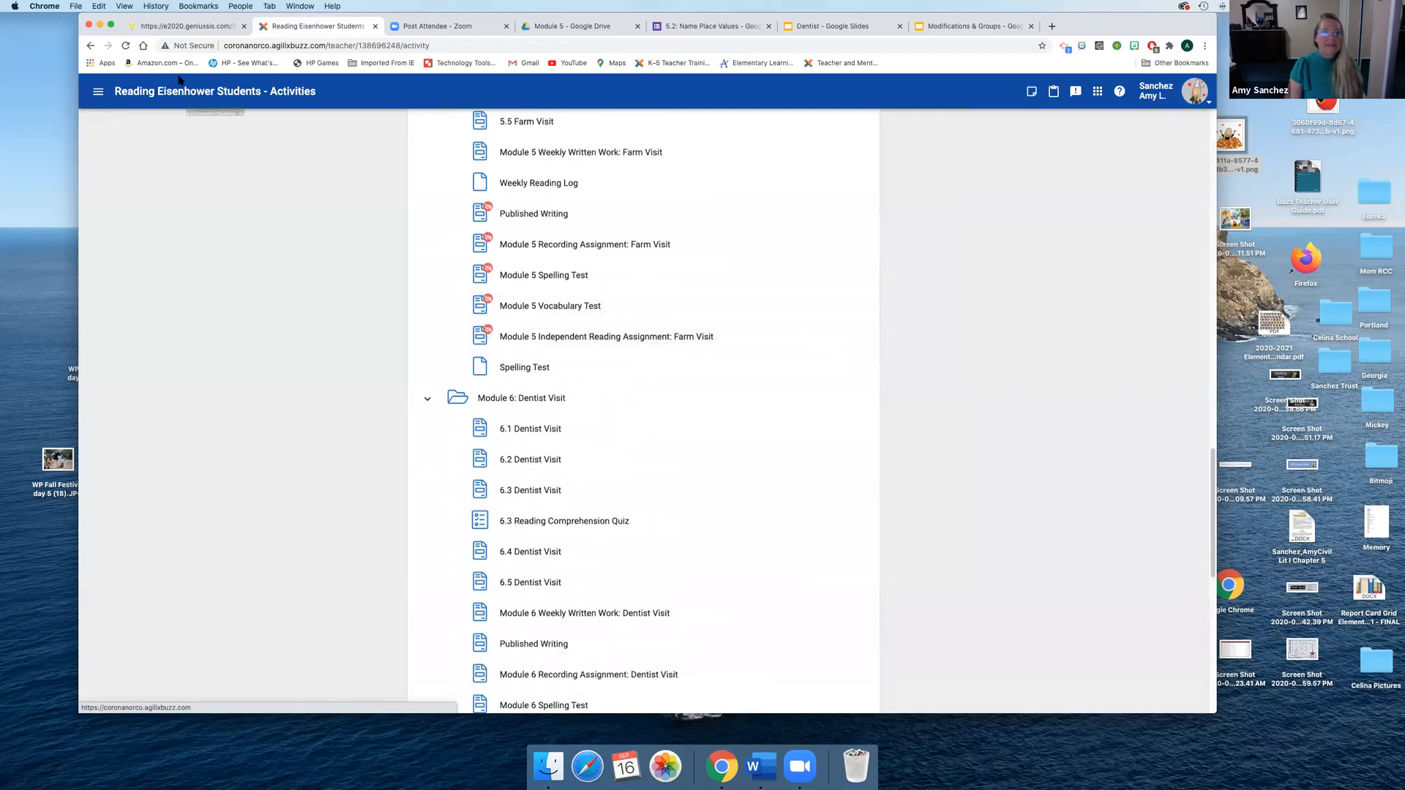
# Return to the course editor and review the content types that can be added to Module 6: Dentist Visit alongside the Module 5 Drive files
pyautogui.click(98, 94)
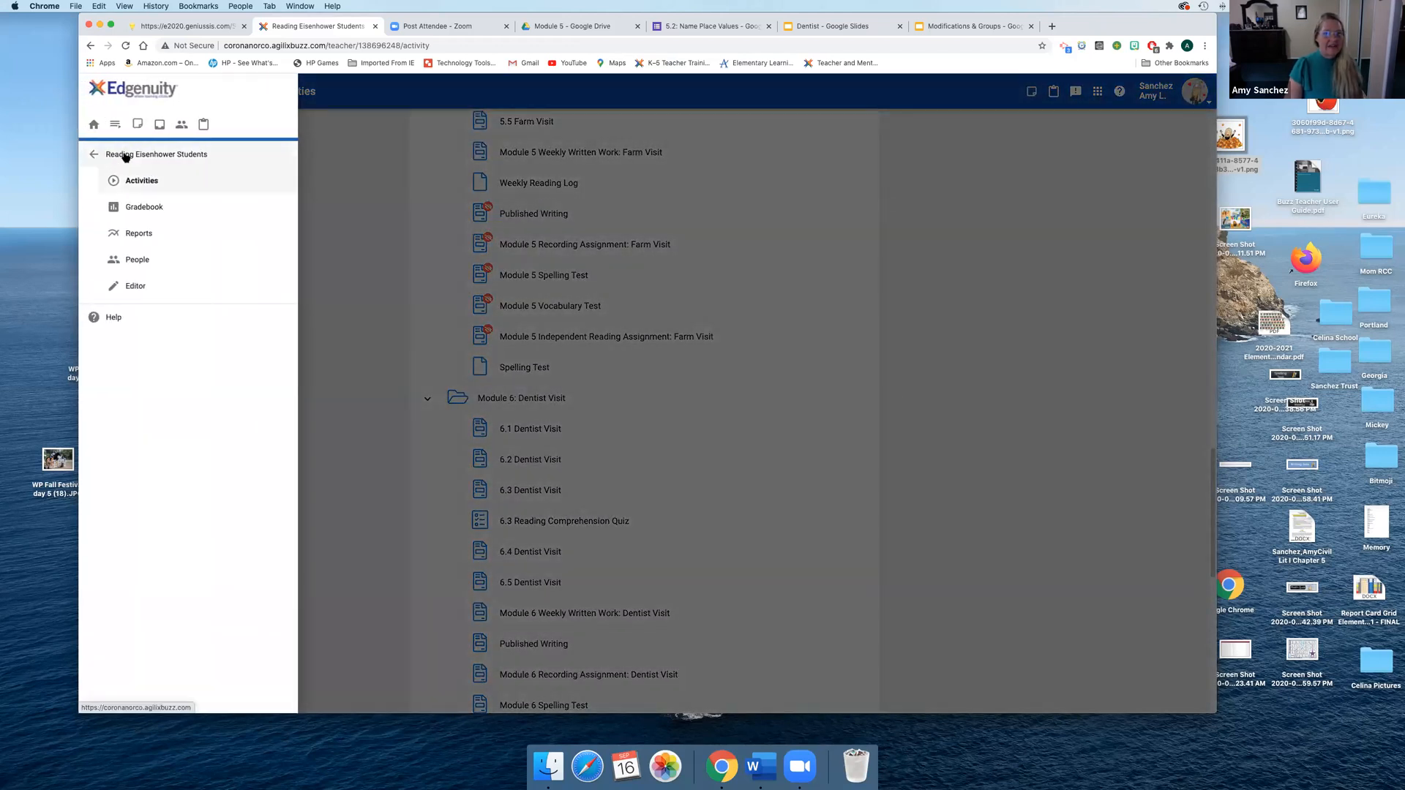
pyautogui.click(135, 287)
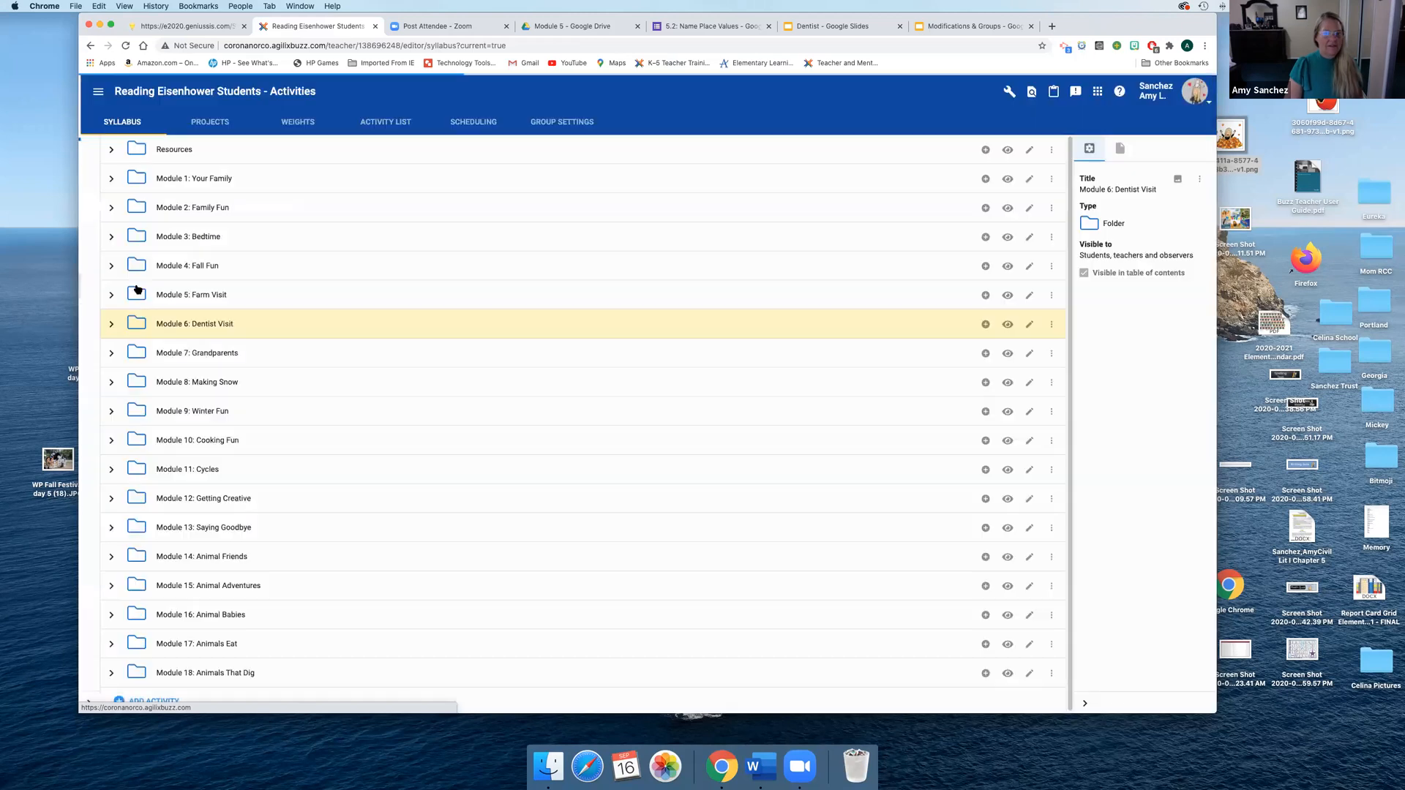
pyautogui.click(985, 325)
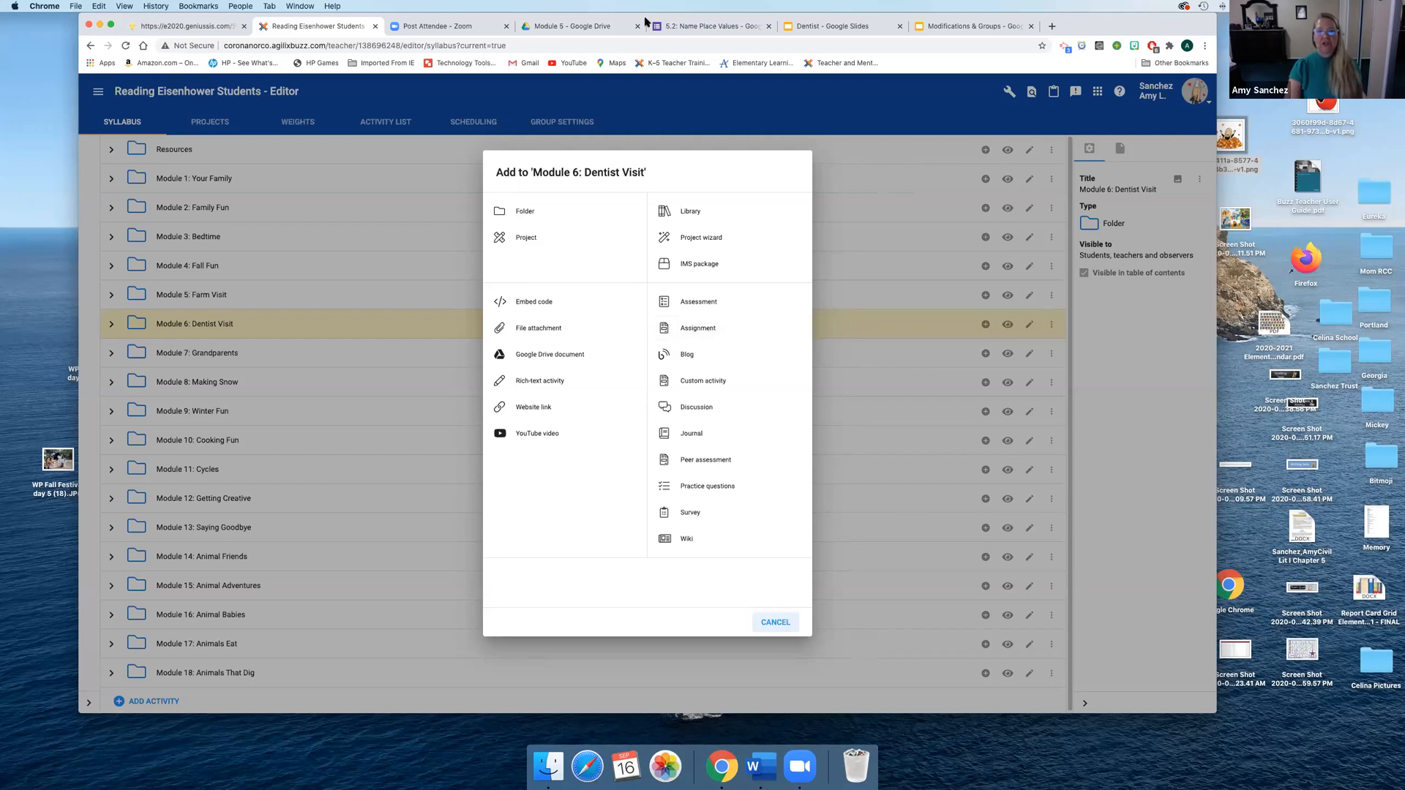
pyautogui.click(585, 26)
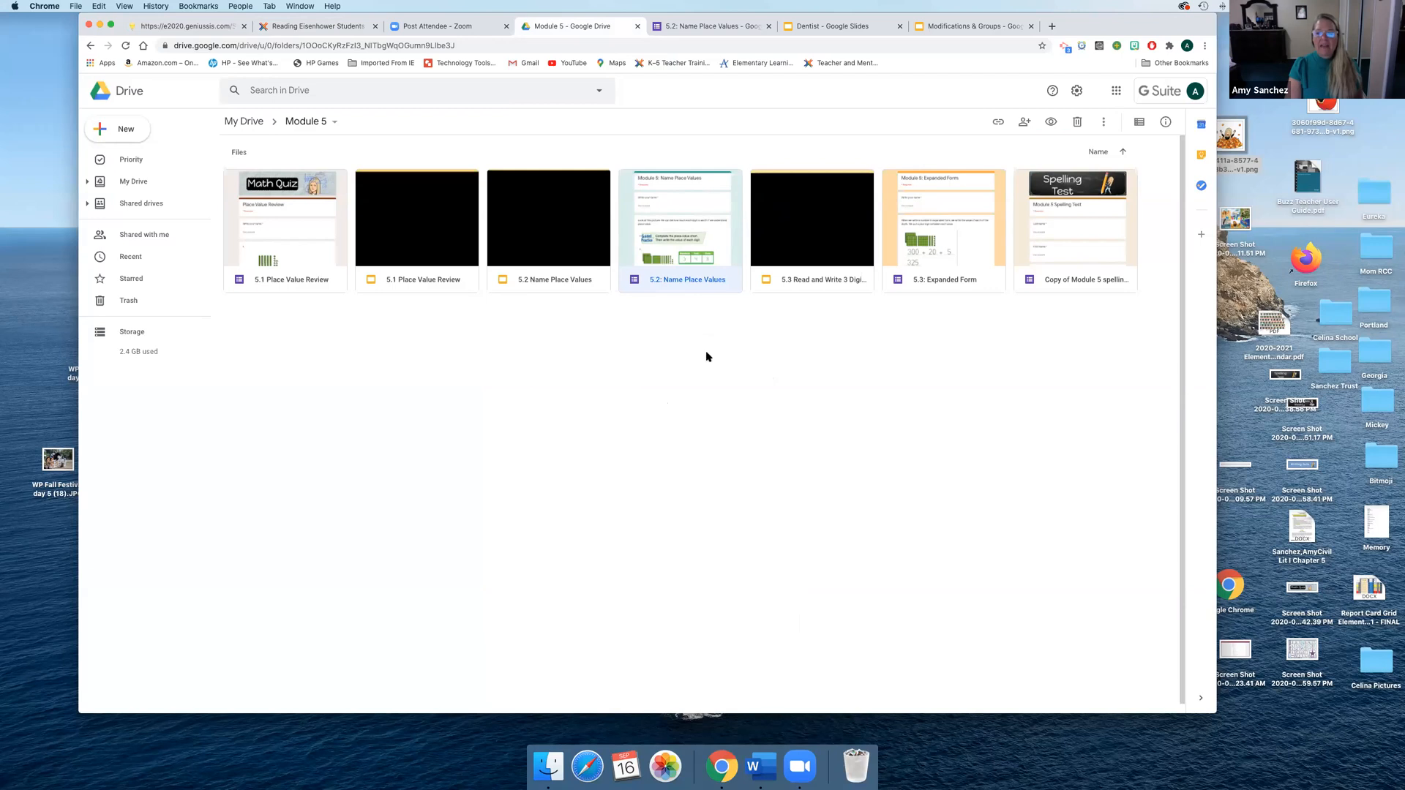
pyautogui.click(326, 30)
pyautogui.click(773, 622)
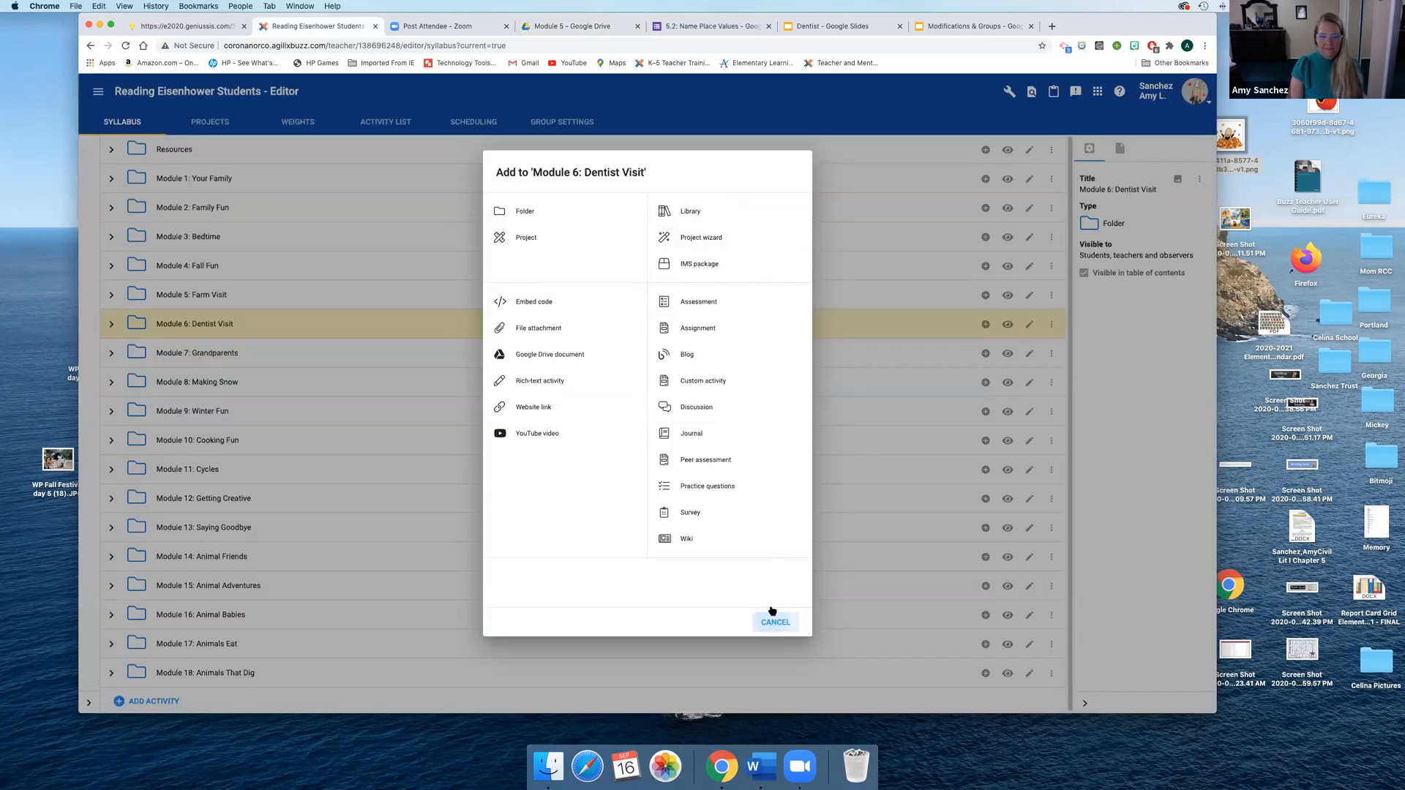
# Delete the 5.2 assignment from the Module 6: Dentist Visit folder
pyautogui.click(111, 323)
pyautogui.scroll(-5, 226, 373)
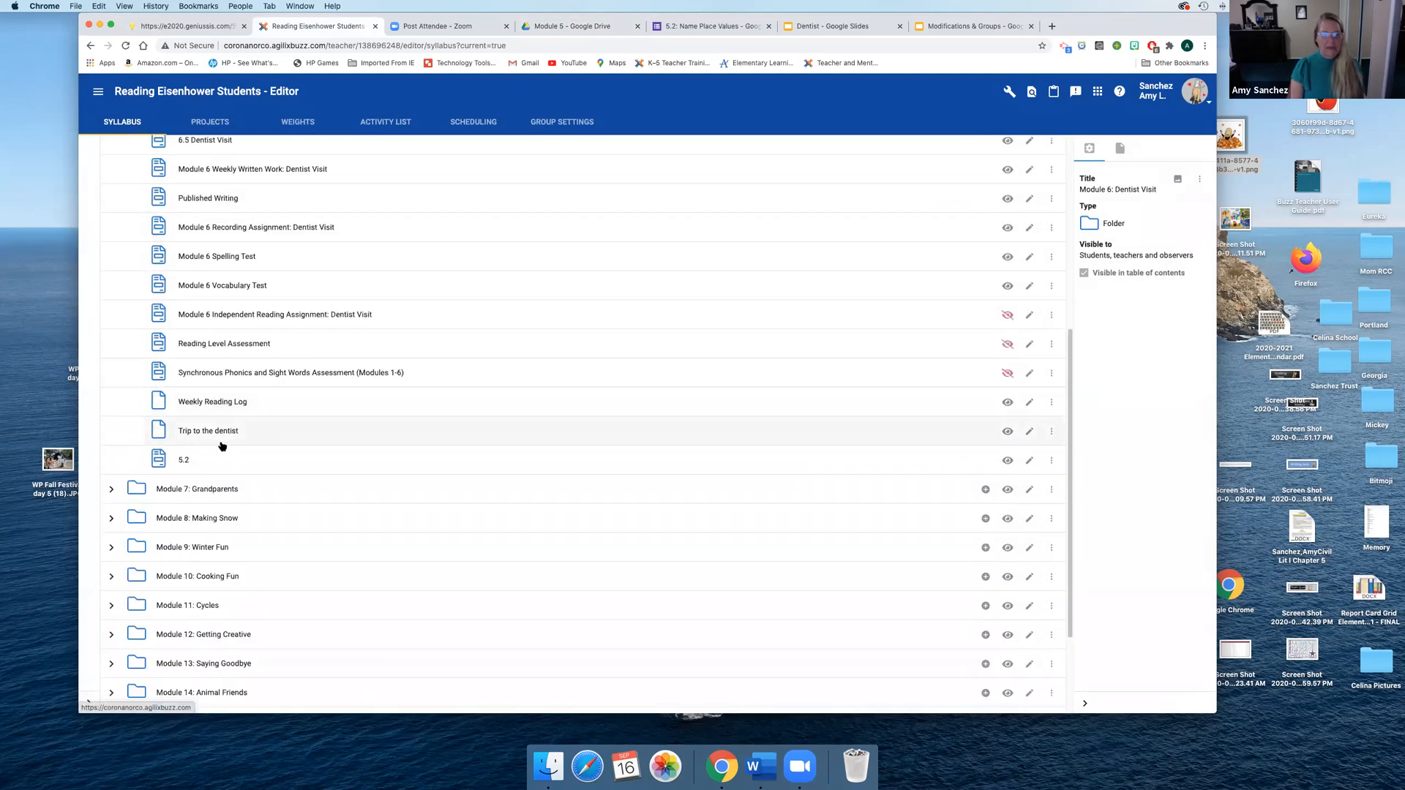
pyautogui.click(1051, 461)
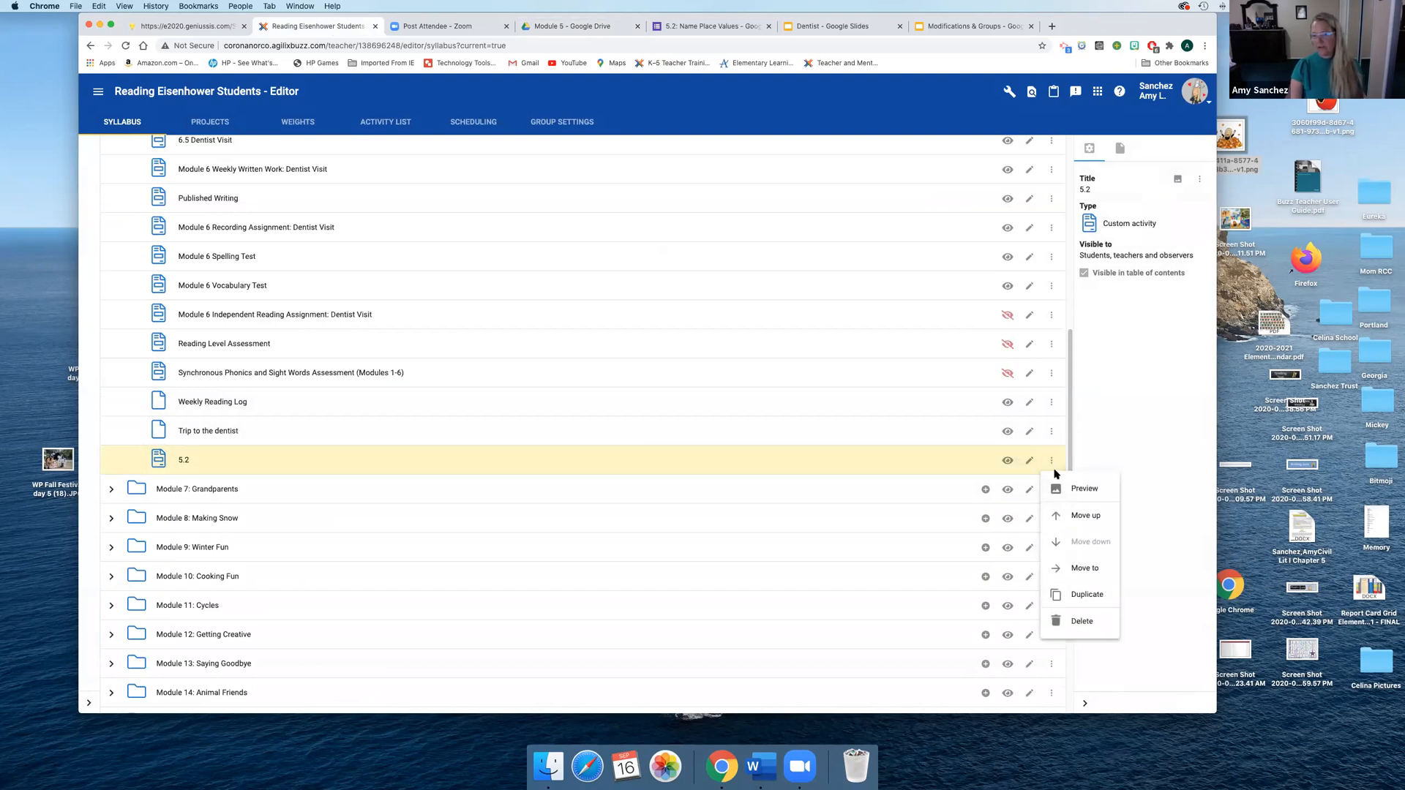
pyautogui.click(1082, 621)
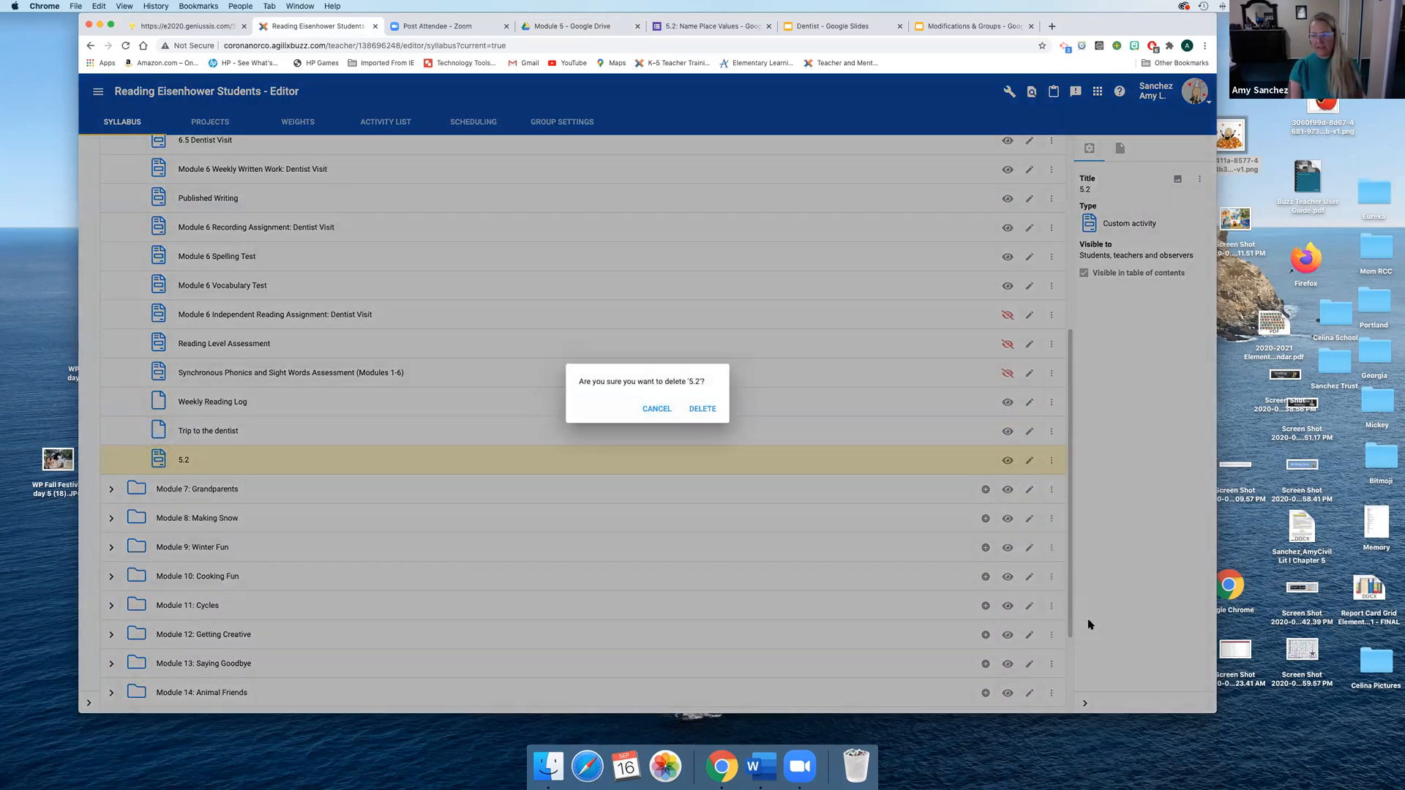
pyautogui.click(702, 410)
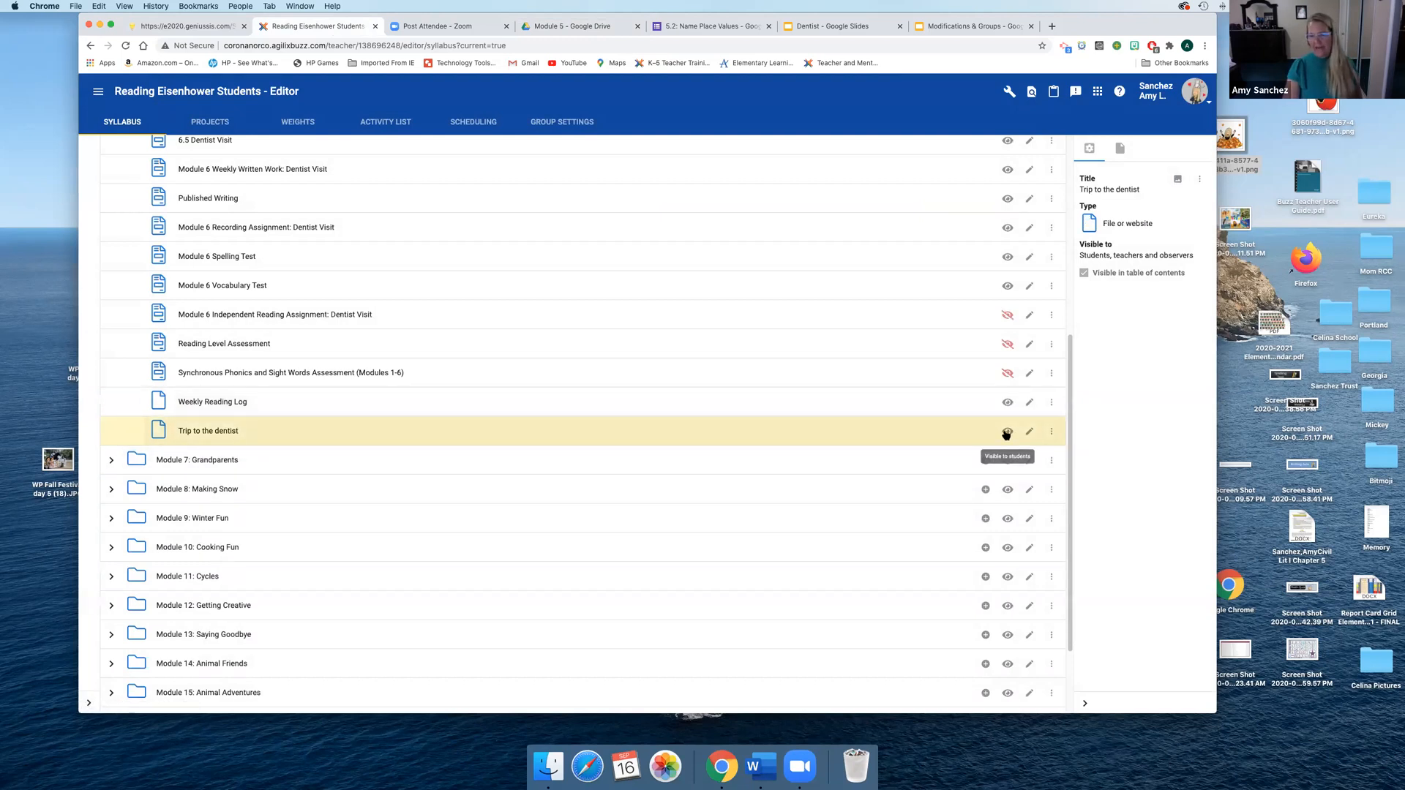
# Delete the "Trip to the dentist" activity from the Module 6: Dentist Visit folder
pyautogui.click(1052, 431)
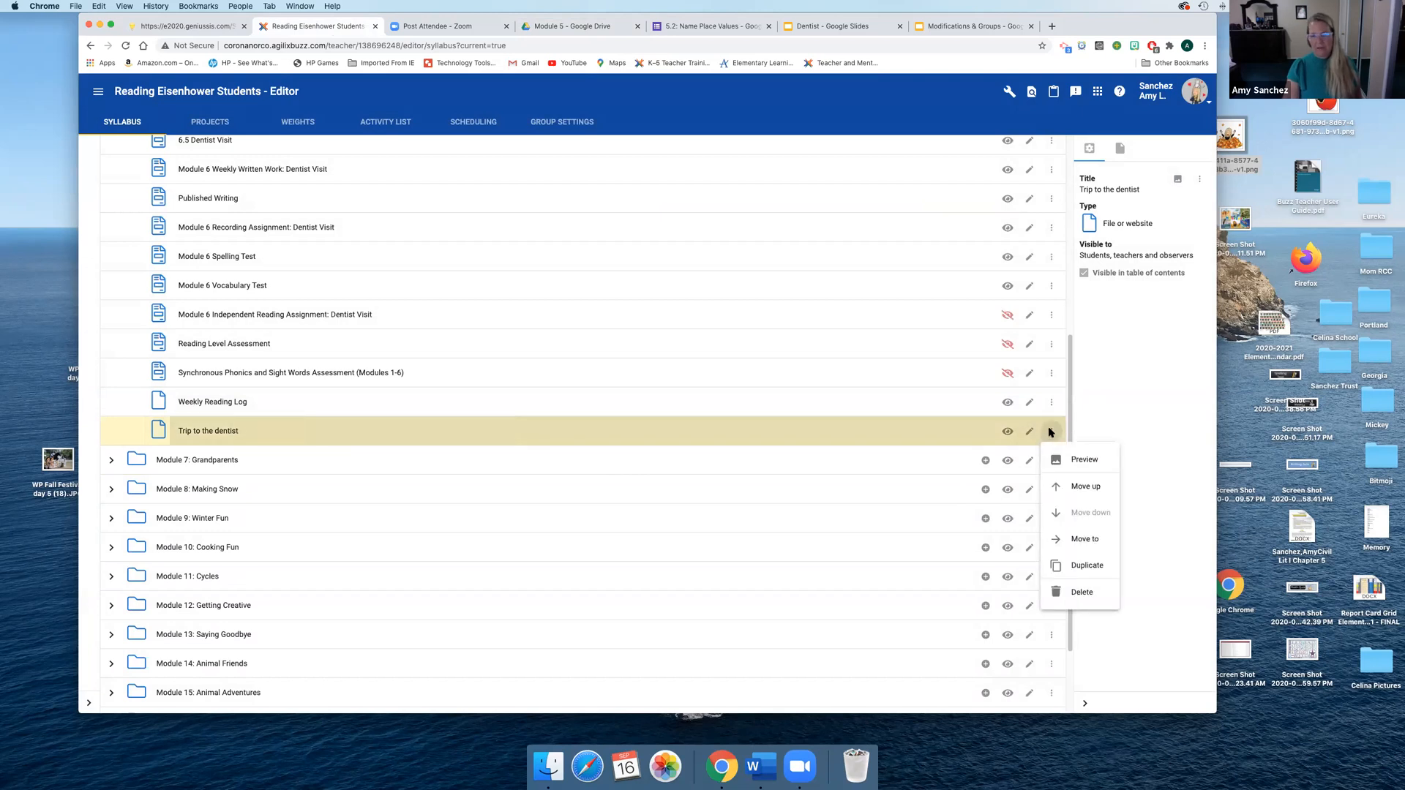
pyautogui.click(1080, 593)
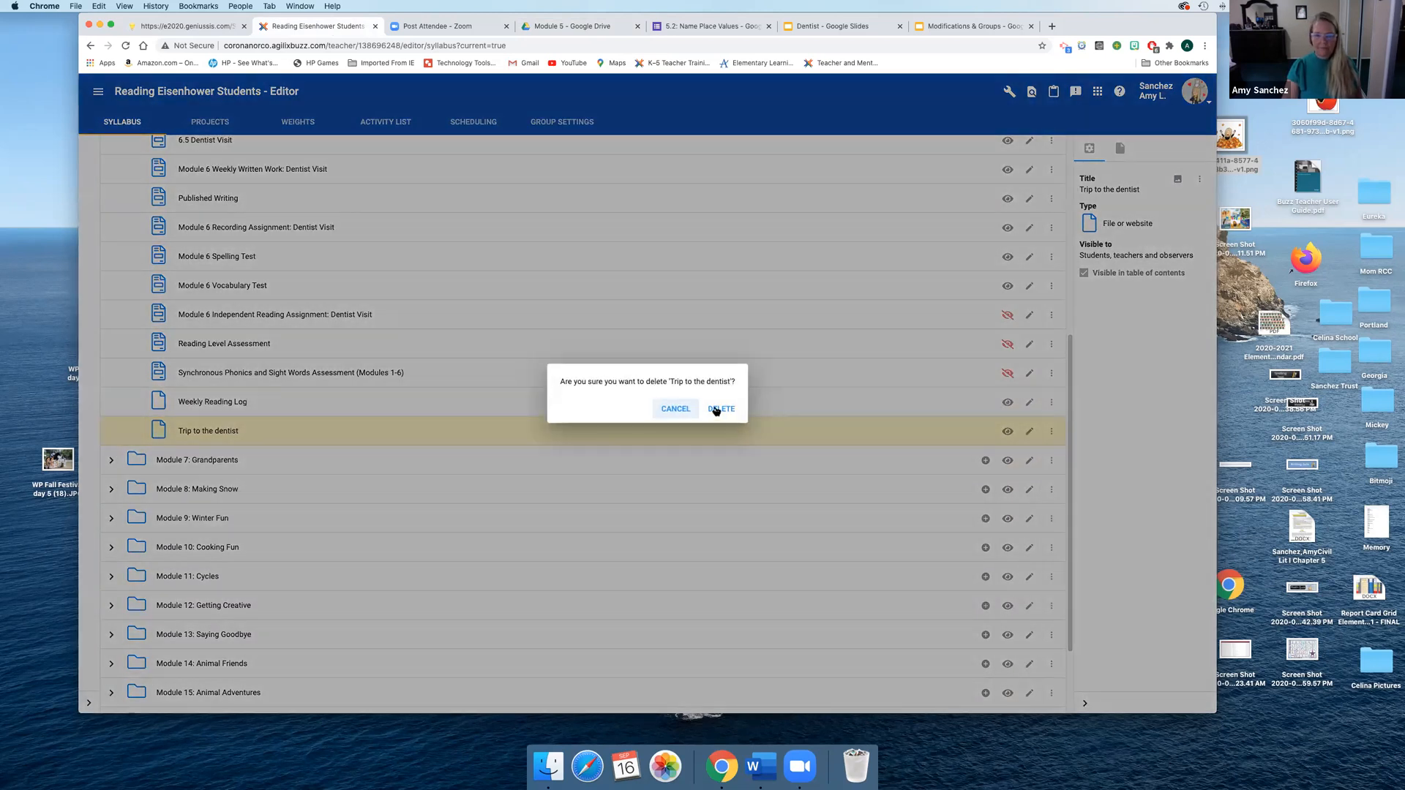
pyautogui.click(717, 410)
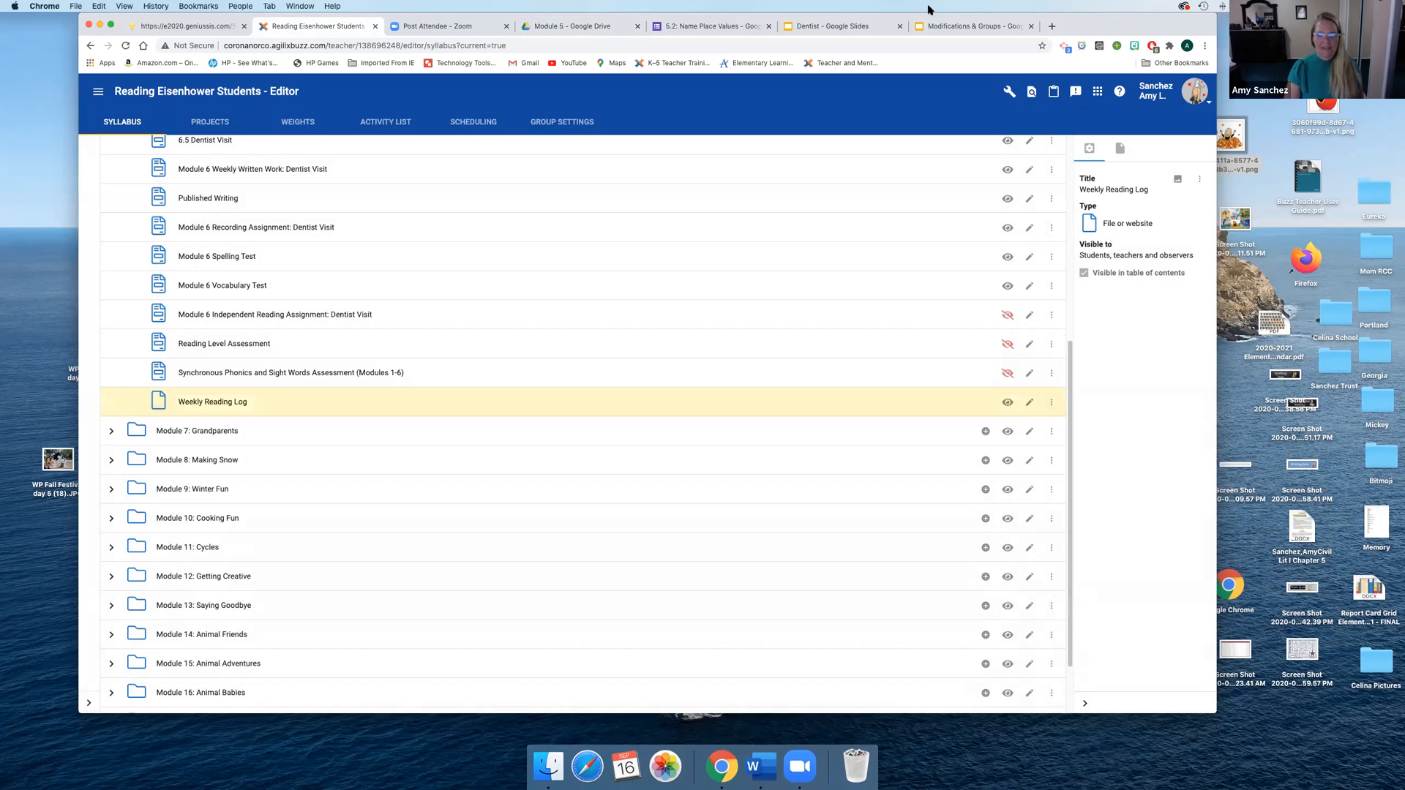